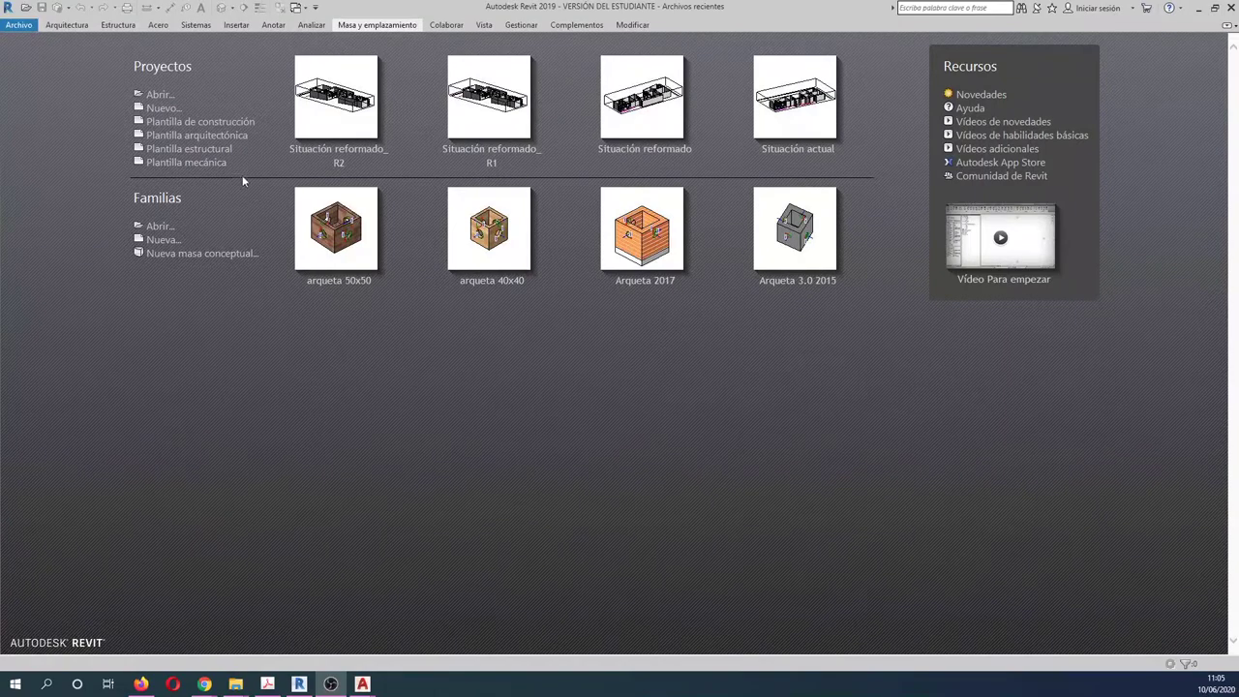
- Create a new project from the Plantilla arquitectónica template on the Revit start screen
{"action": "left_click", "coordinate": [175, 137]}
{"action": "left_click", "coordinate": [176, 137]}
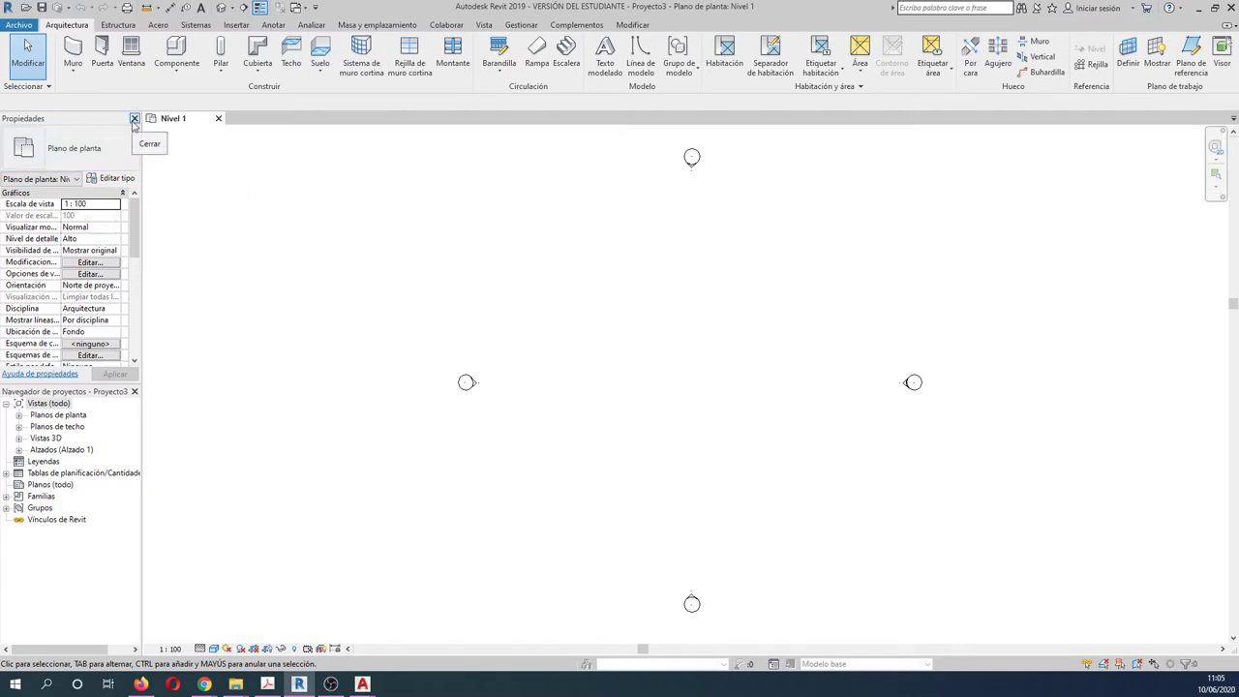
{"action": "left_click", "coordinate": [135, 119]}
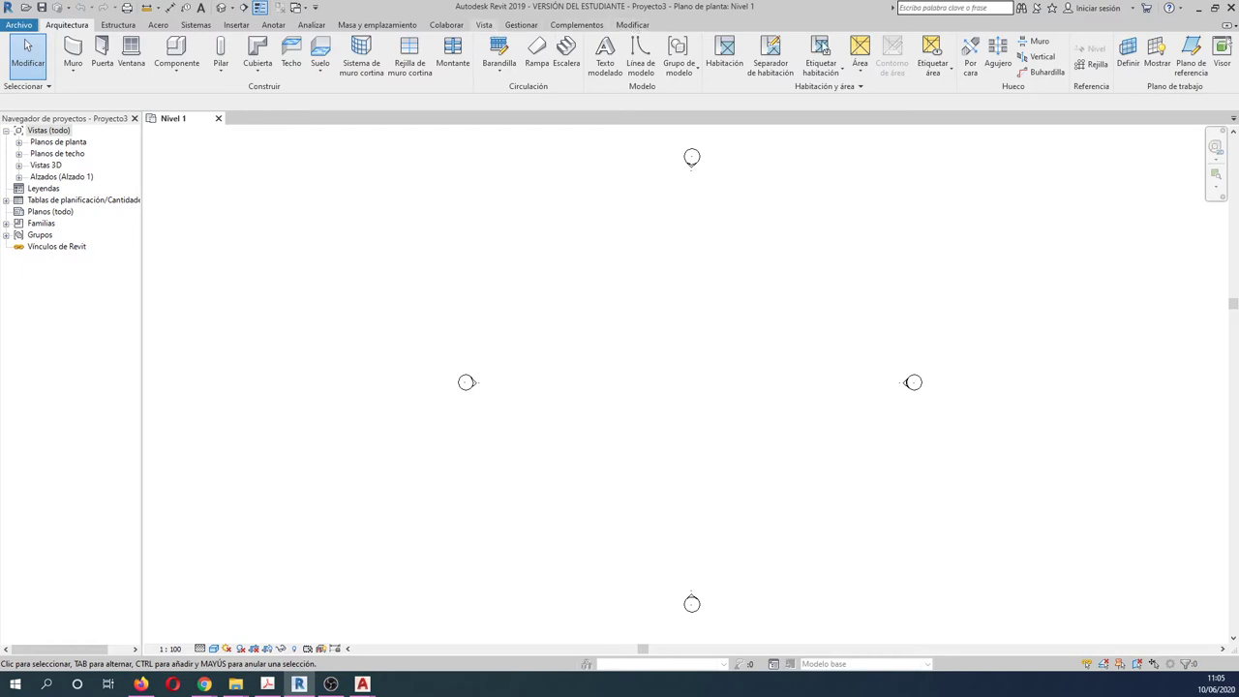
{"action": "left_click", "coordinate": [483, 24]}
{"action": "left_click", "coordinate": [1215, 68]}
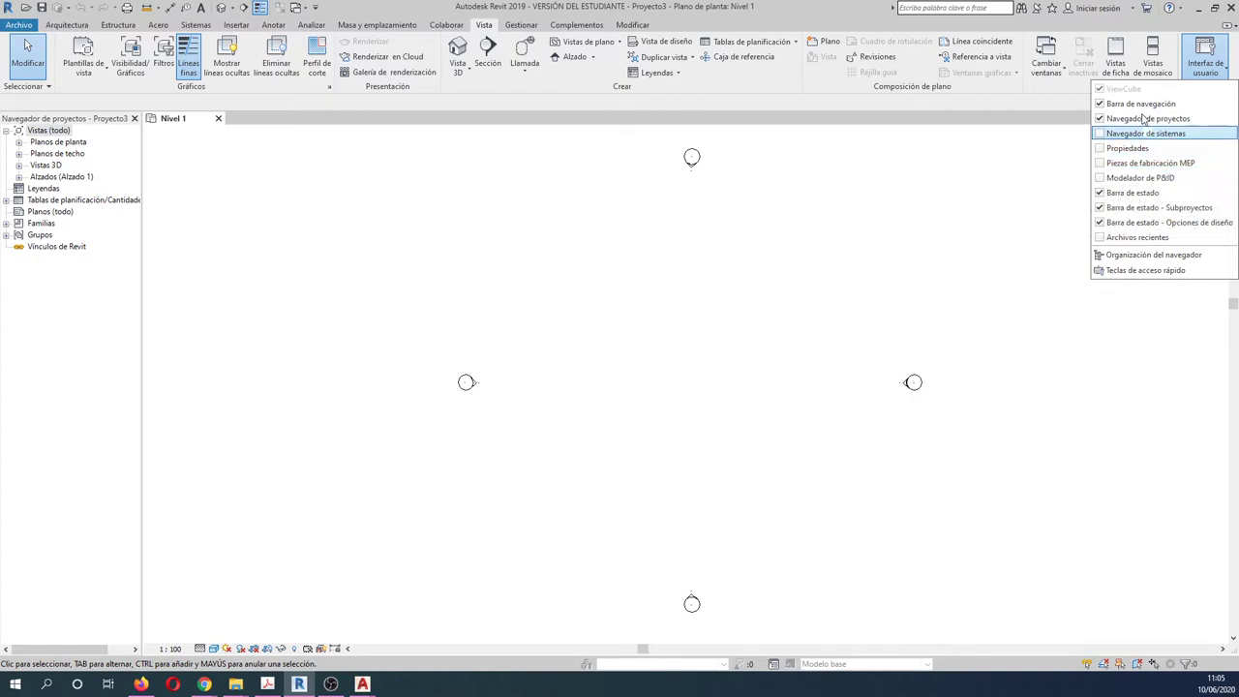
{"action": "left_click", "coordinate": [1139, 150]}
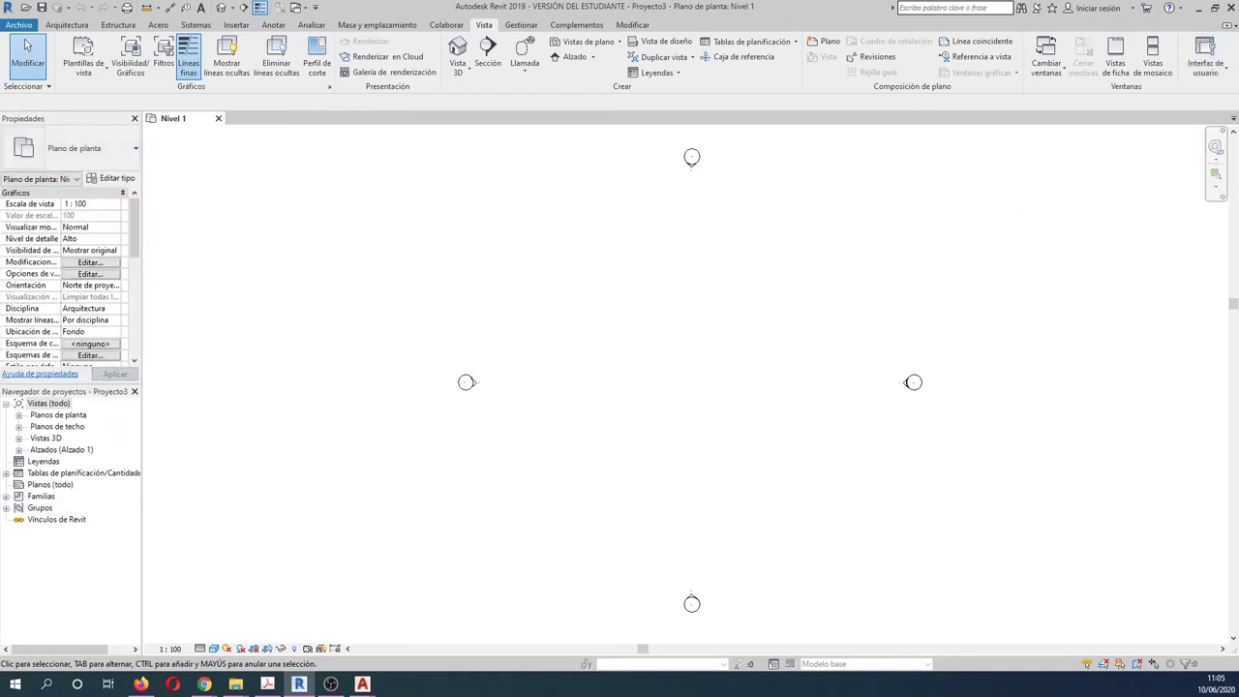
{"action": "left_click", "coordinate": [1207, 71]}
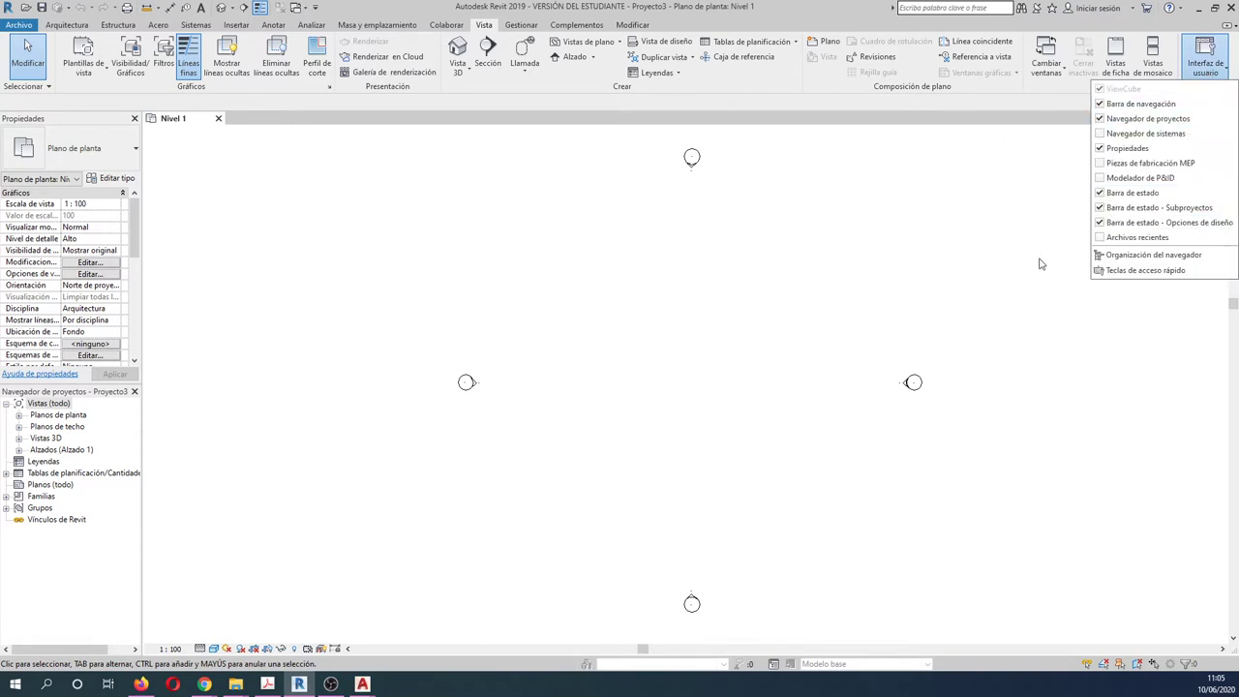
{"action": "left_click", "coordinate": [679, 381]}
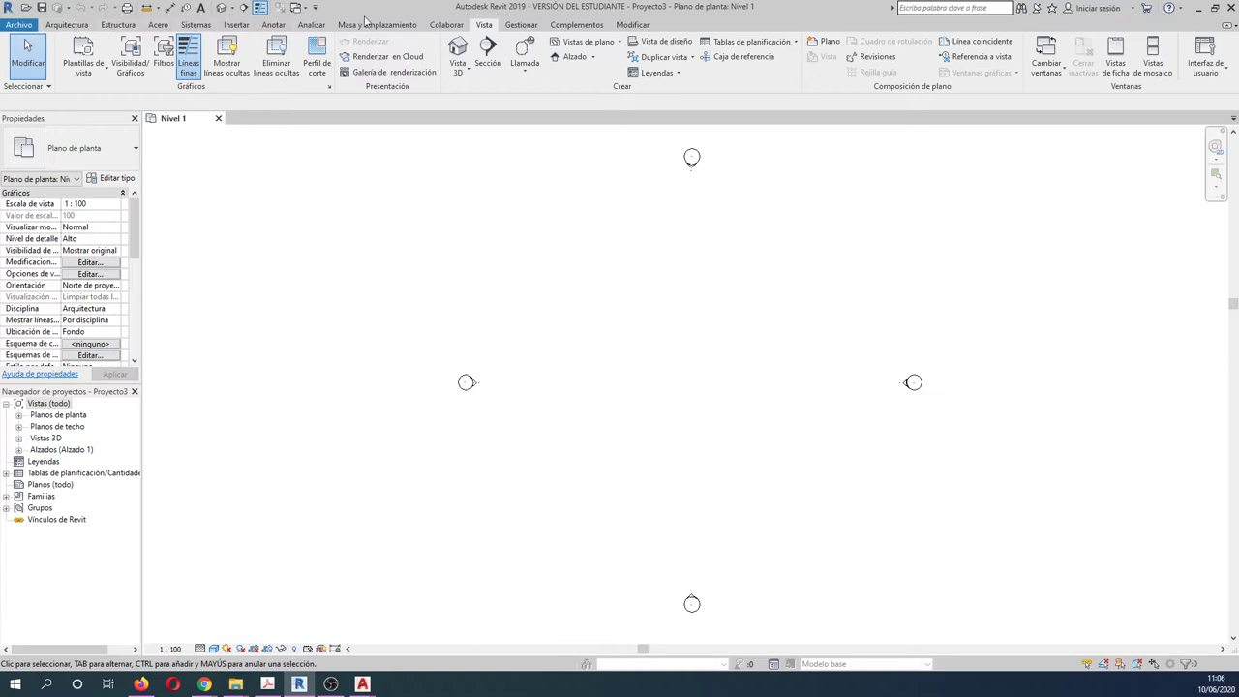
- Open Unidades de proyecto and browse the Fontanería discipline units before returning to Común
{"action": "left_click", "coordinate": [523, 26]}
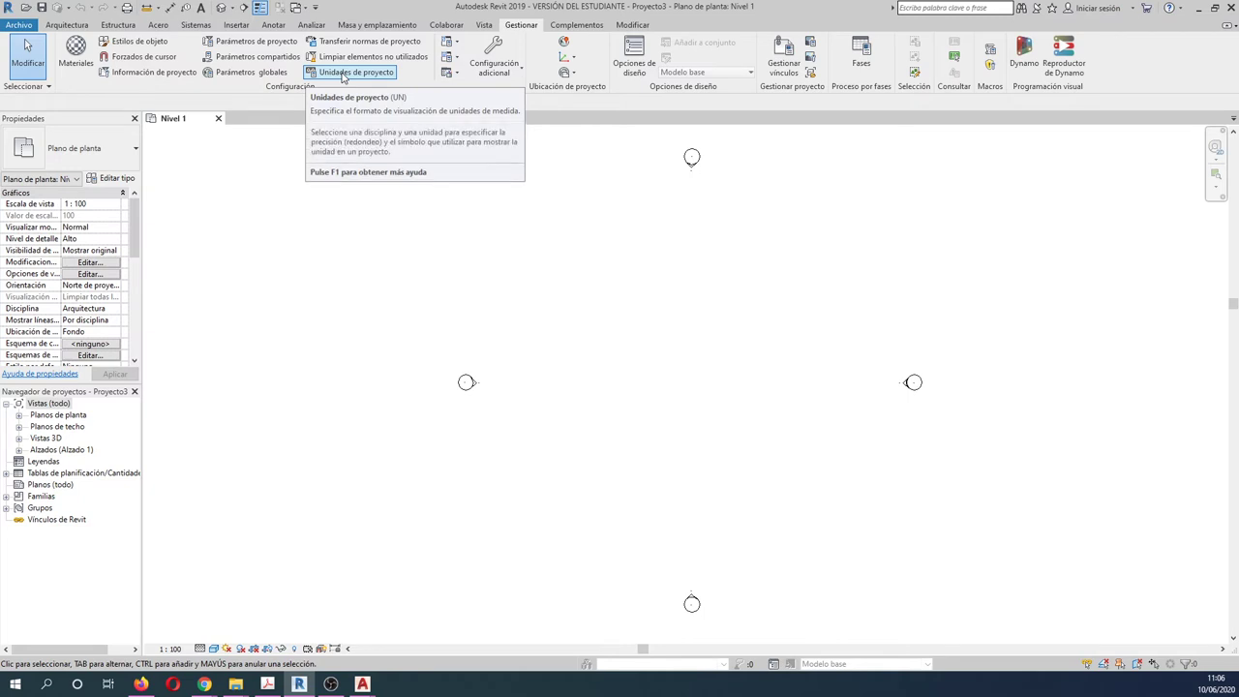
{"action": "left_click", "coordinate": [341, 77]}
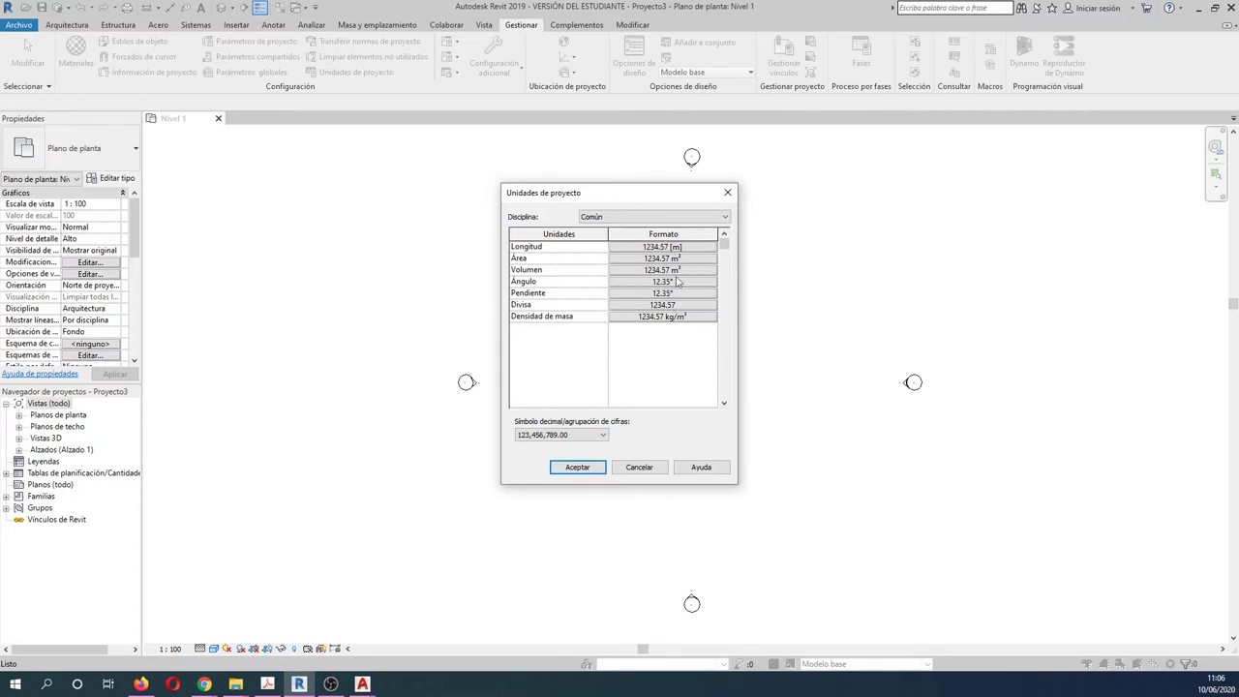
{"action": "left_click", "coordinate": [632, 219]}
{"action": "left_click", "coordinate": [639, 390]}
{"action": "left_click", "coordinate": [619, 219]}
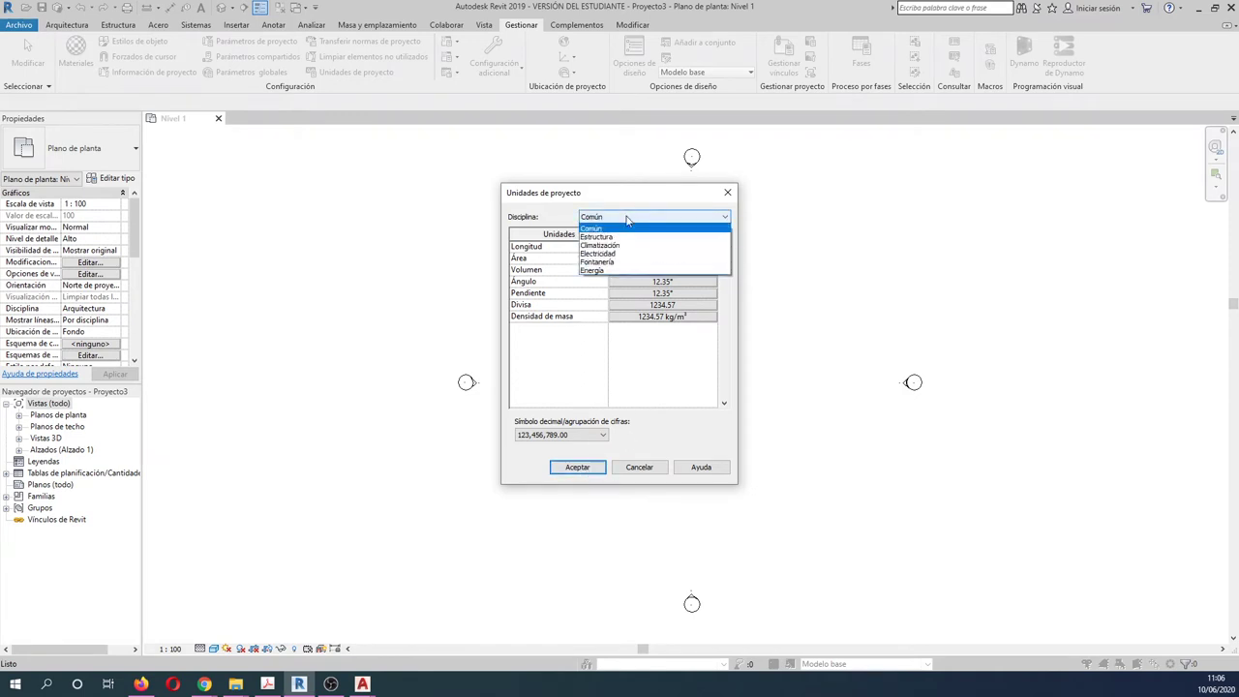
{"action": "left_click", "coordinate": [629, 263]}
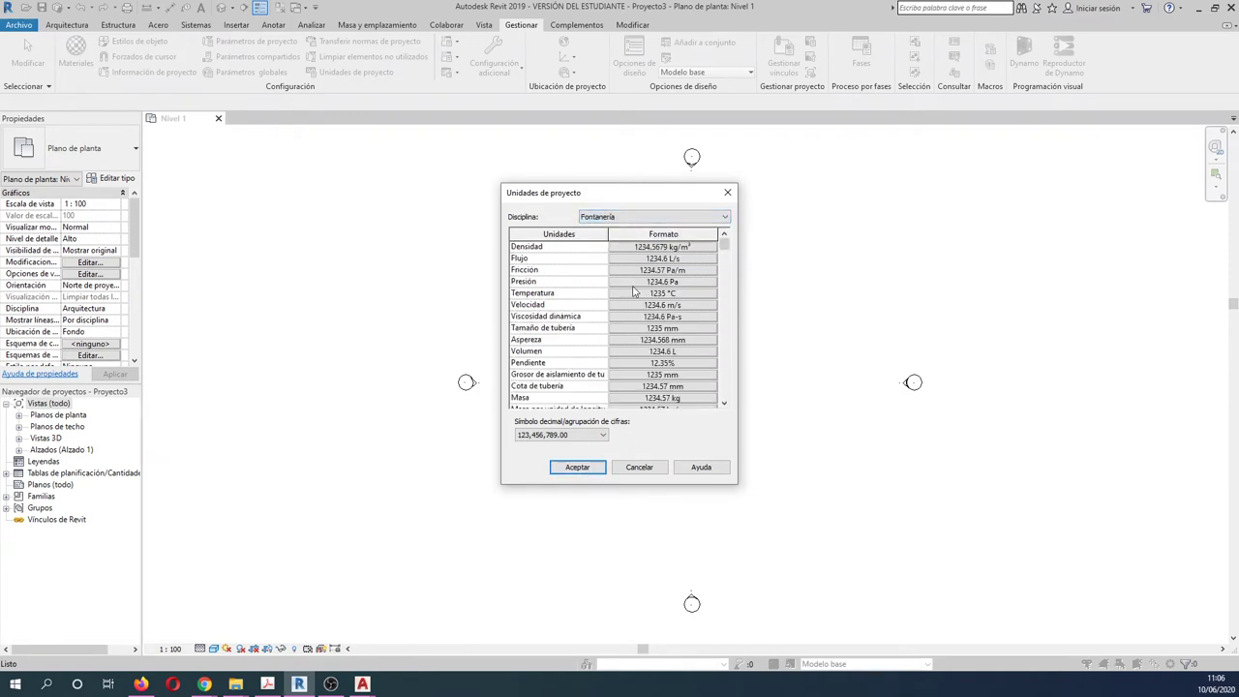
{"action": "left_click", "coordinate": [634, 220]}
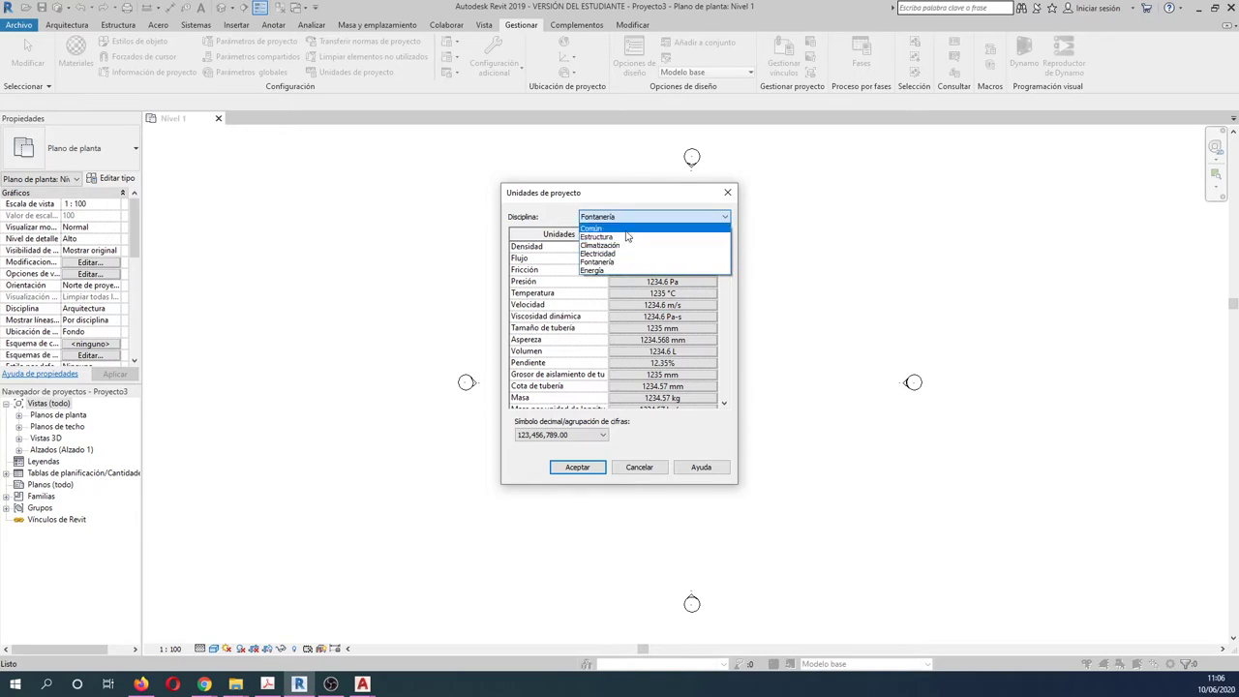
{"action": "left_click", "coordinate": [619, 229]}
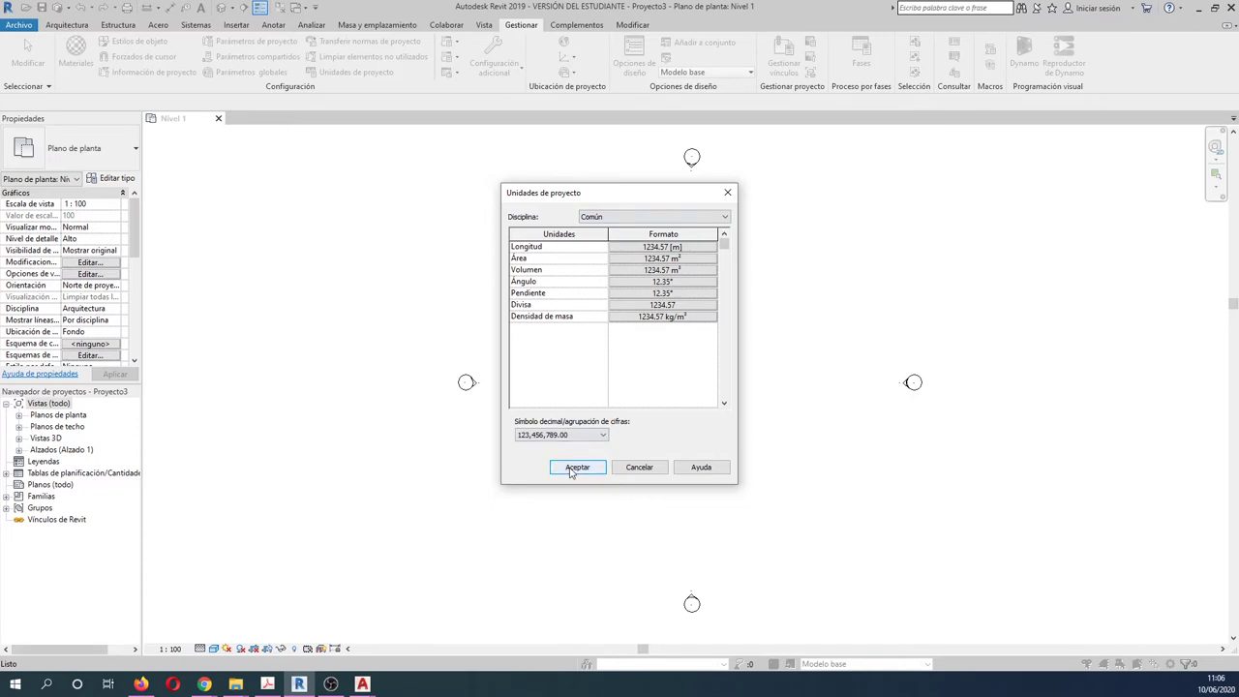
- Confirm the Longitud format in metres, rounded to 2 decimal places with no unit symbol
{"action": "left_click", "coordinate": [622, 248]}
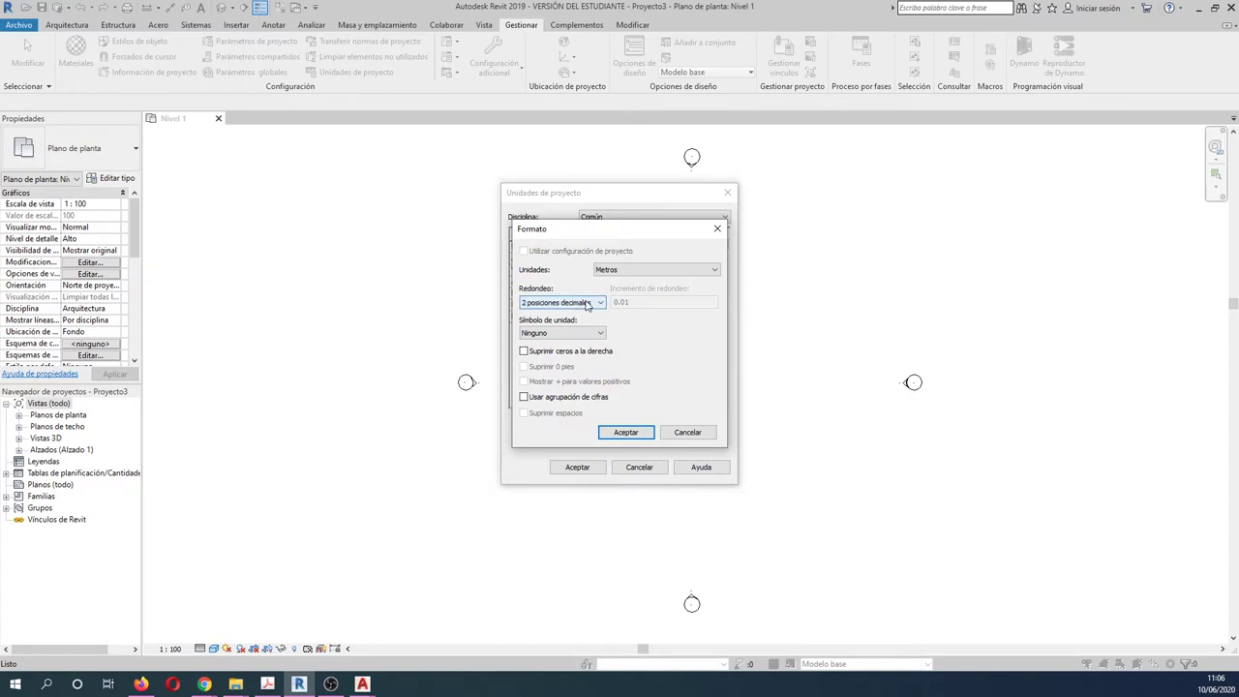
{"action": "left_click", "coordinate": [584, 306]}
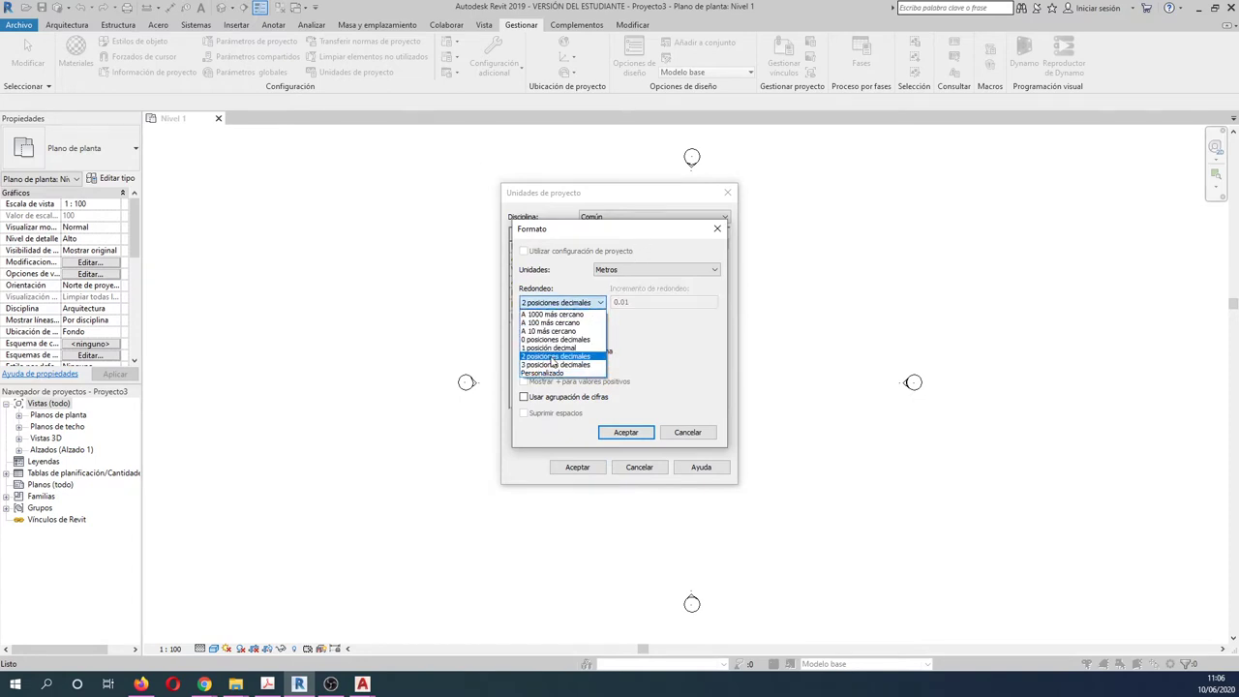
{"action": "left_click", "coordinate": [554, 358]}
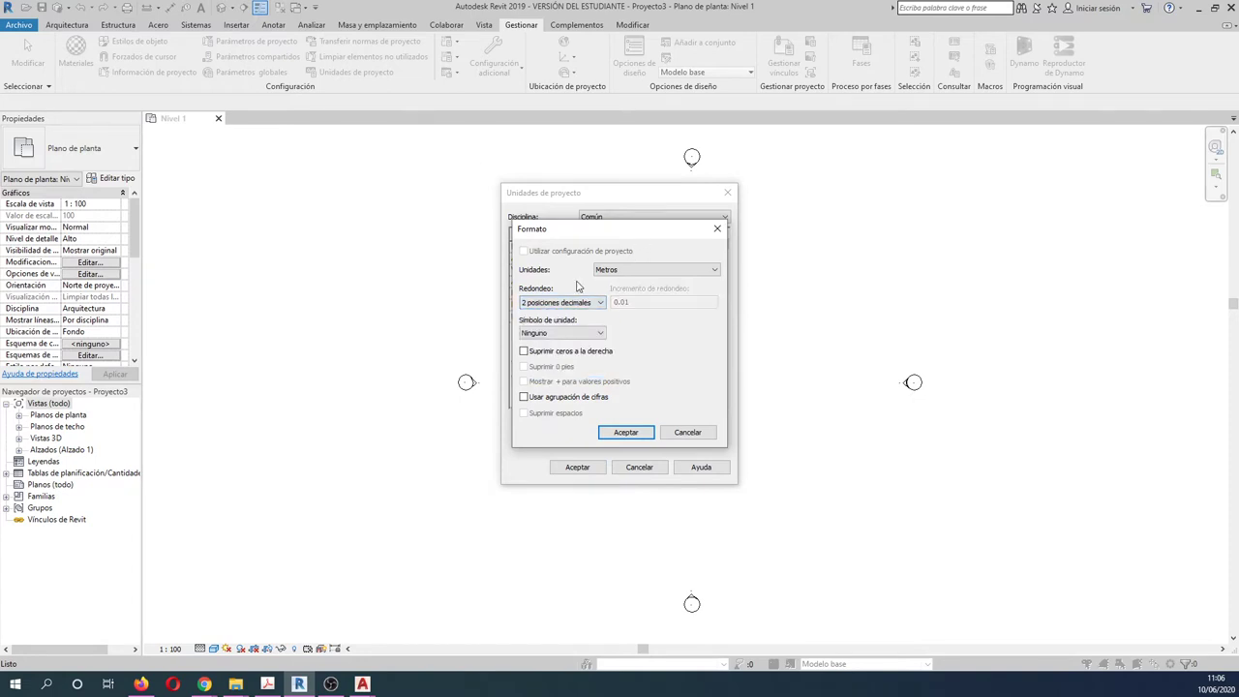
{"action": "left_click", "coordinate": [594, 335]}
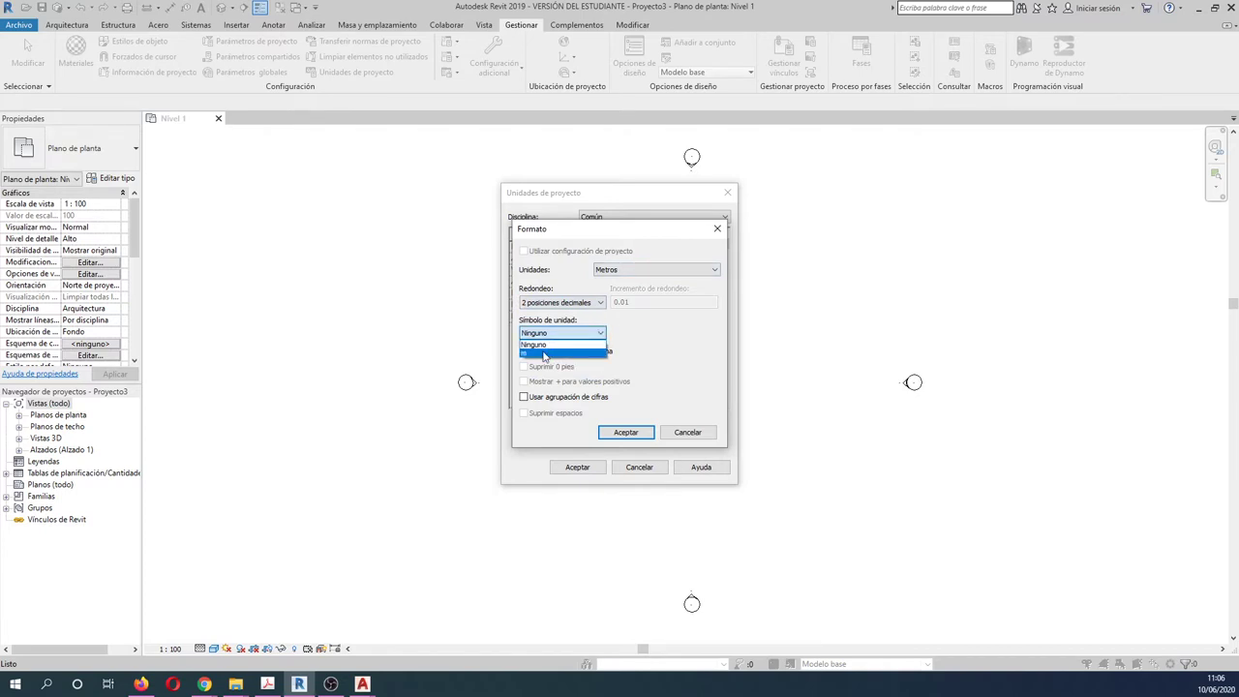
{"action": "left_click", "coordinate": [664, 348]}
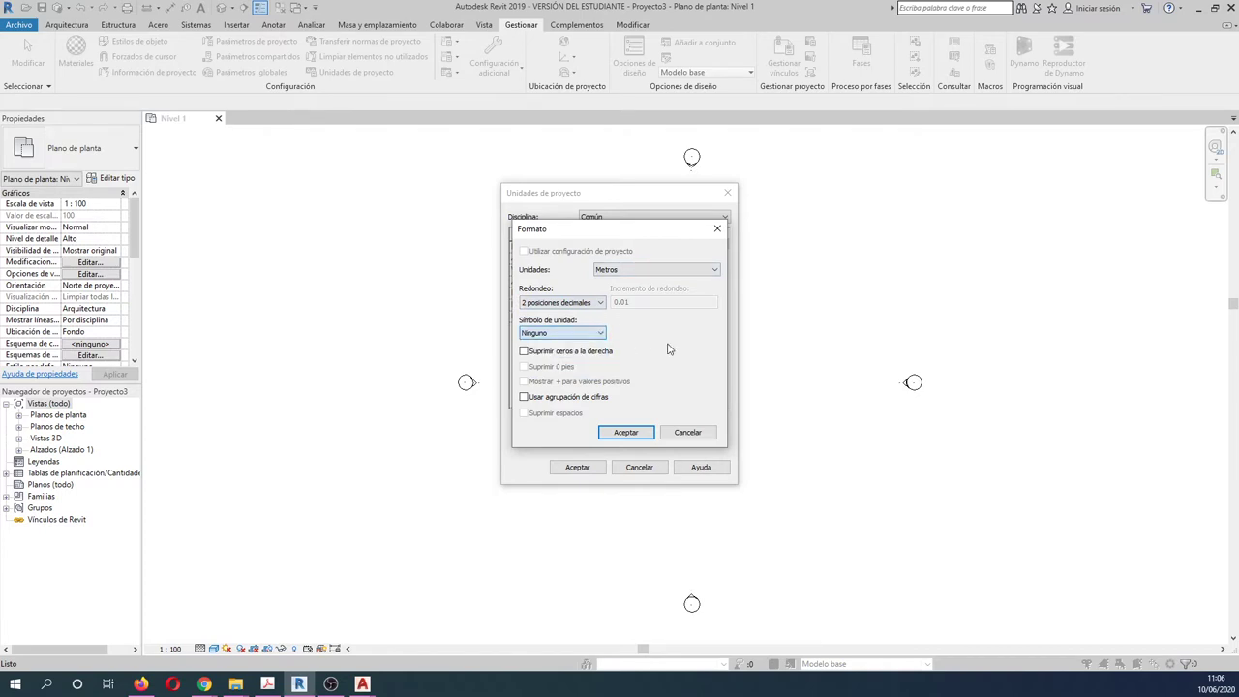
{"action": "left_click", "coordinate": [626, 437]}
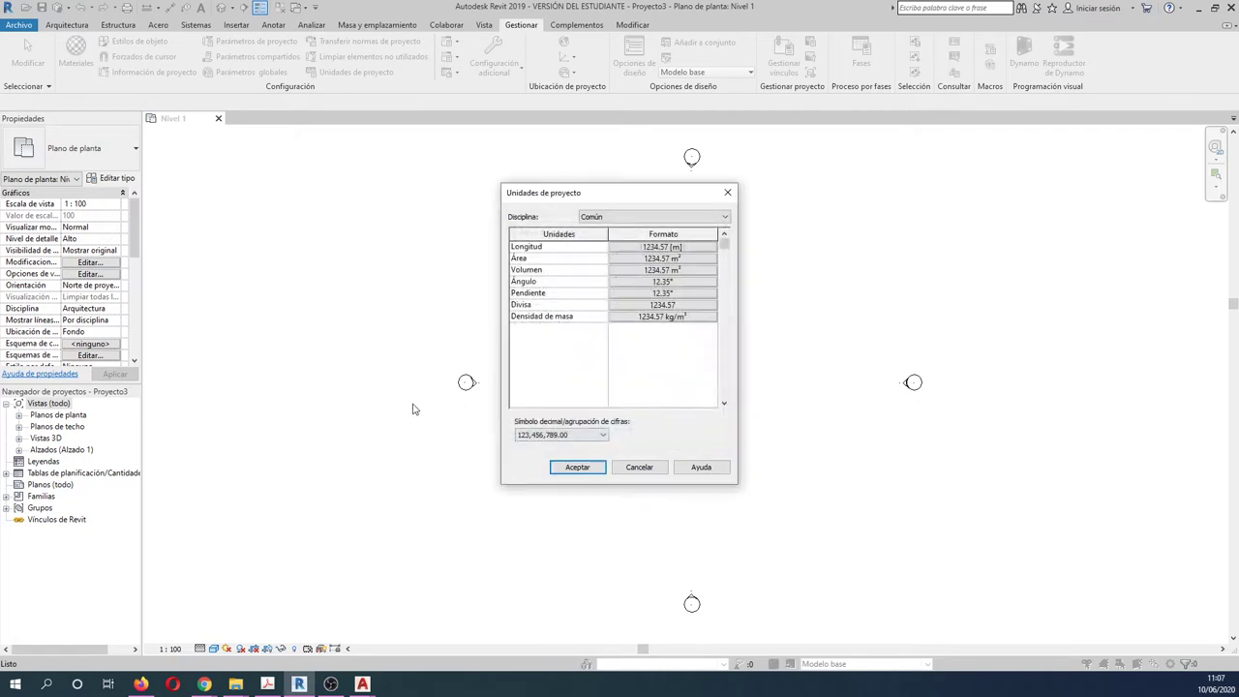
- Close Project Units, keeping the view scale at 1:100 and detail level at Alto
{"action": "left_click", "coordinate": [578, 467]}
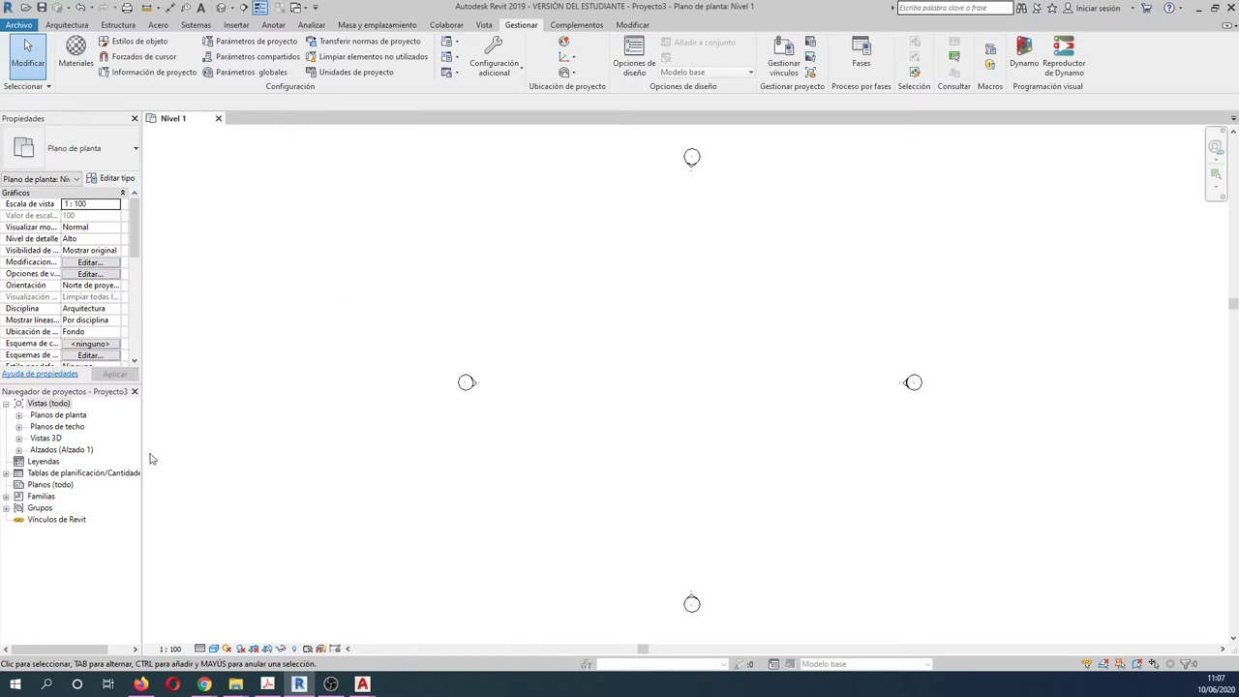
{"action": "left_click", "coordinate": [169, 649]}
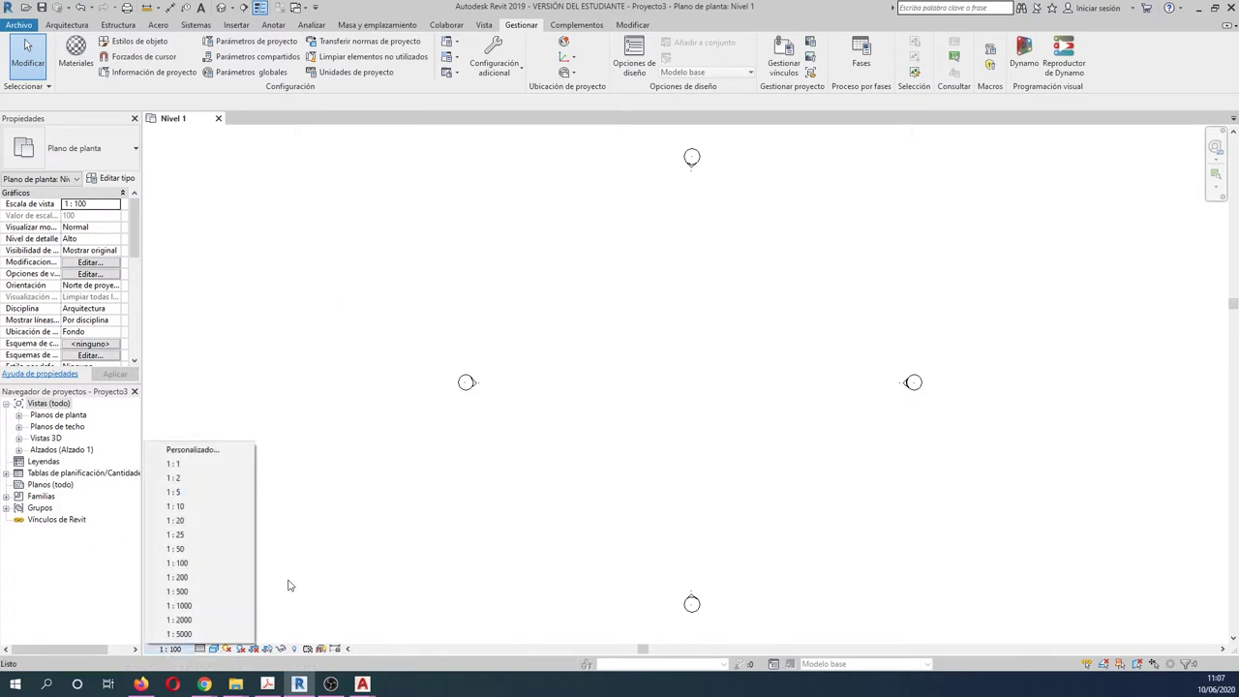
{"action": "left_click", "coordinate": [190, 563]}
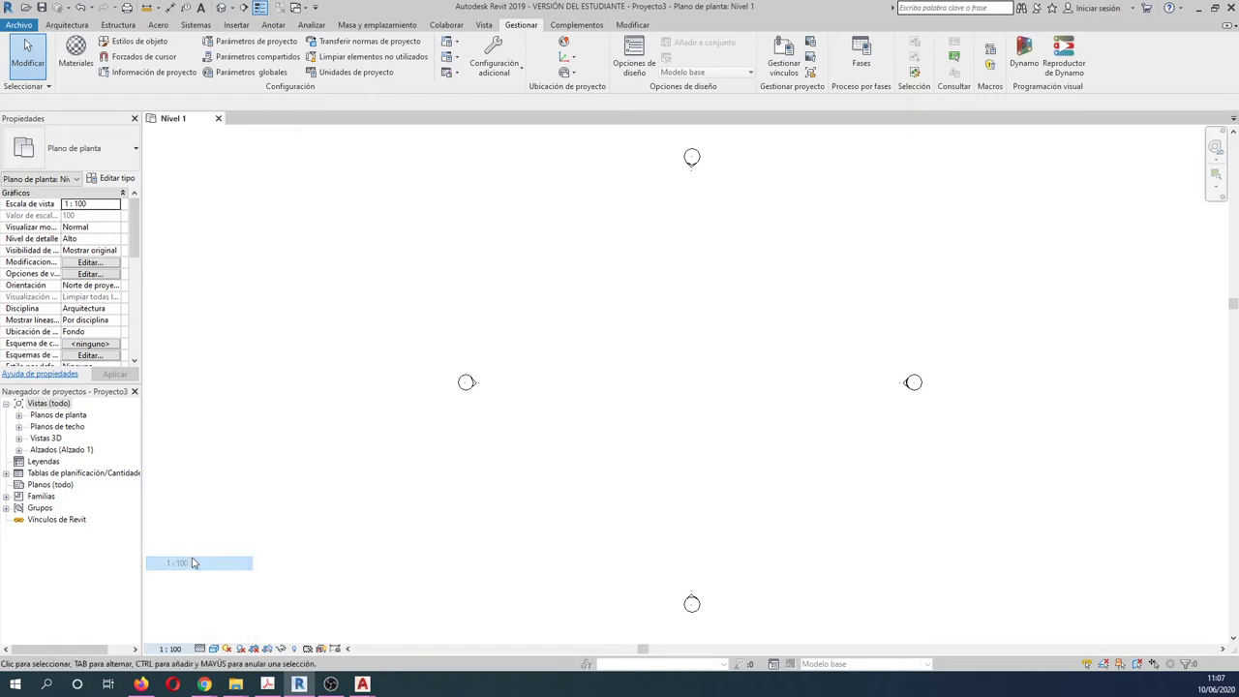
{"action": "left_click", "coordinate": [200, 648]}
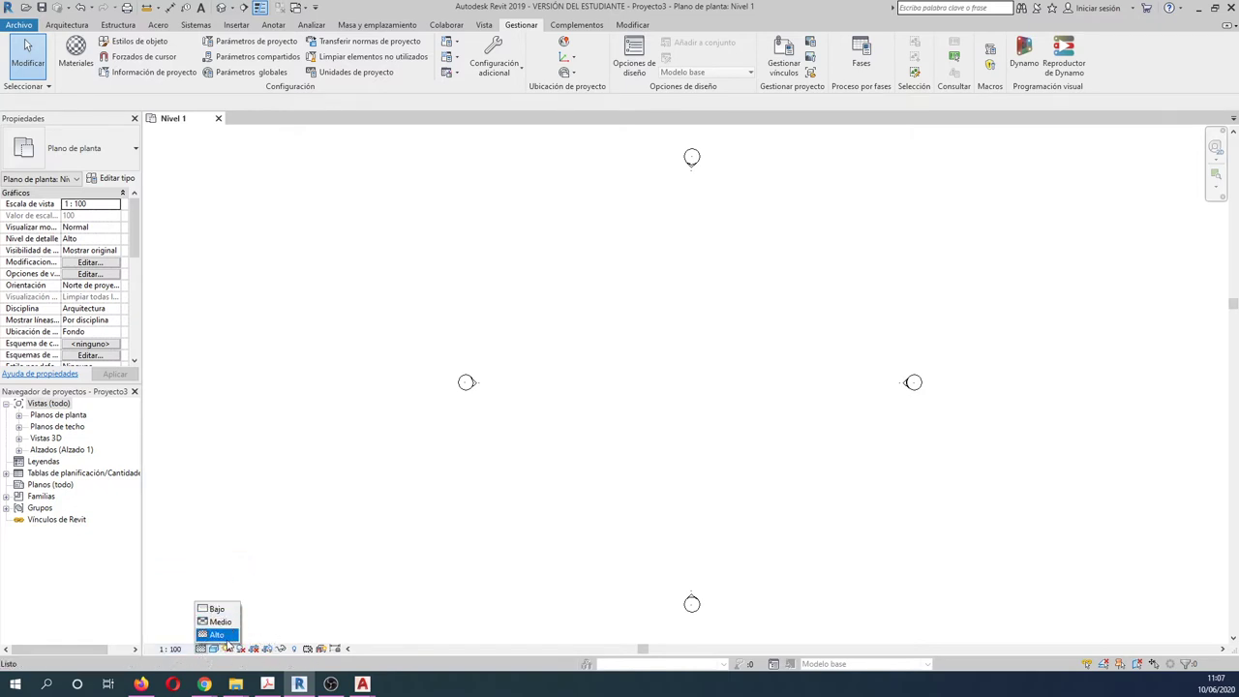
{"action": "left_click", "coordinate": [273, 565]}
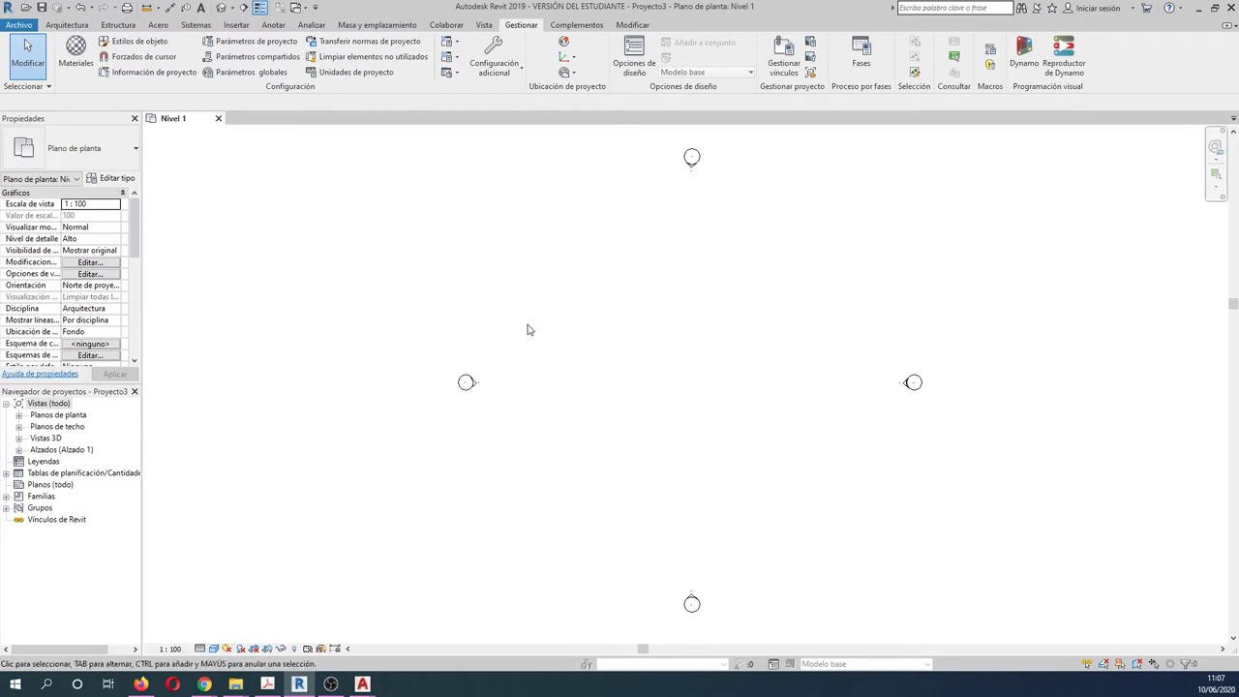
- Review the visual style options, then expand Planos de planta to list Nivel 1, Nivel 2, Planimetría general
{"action": "left_click", "coordinate": [212, 649]}
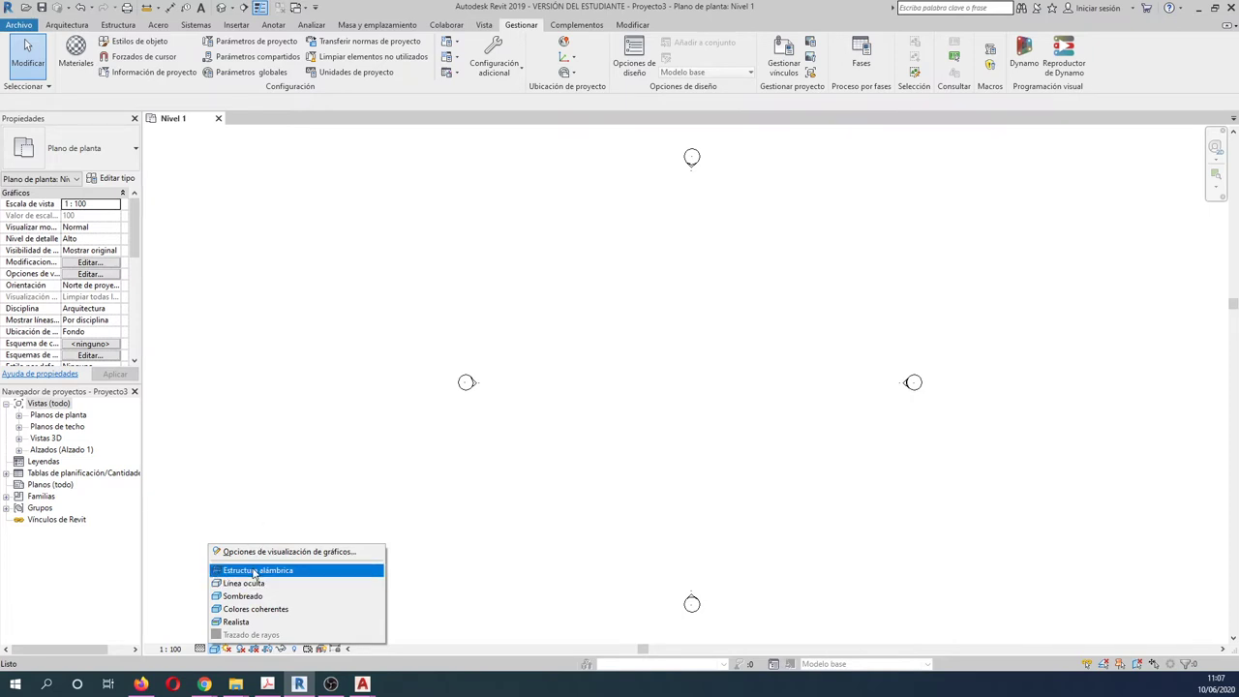
{"action": "left_click", "coordinate": [248, 452]}
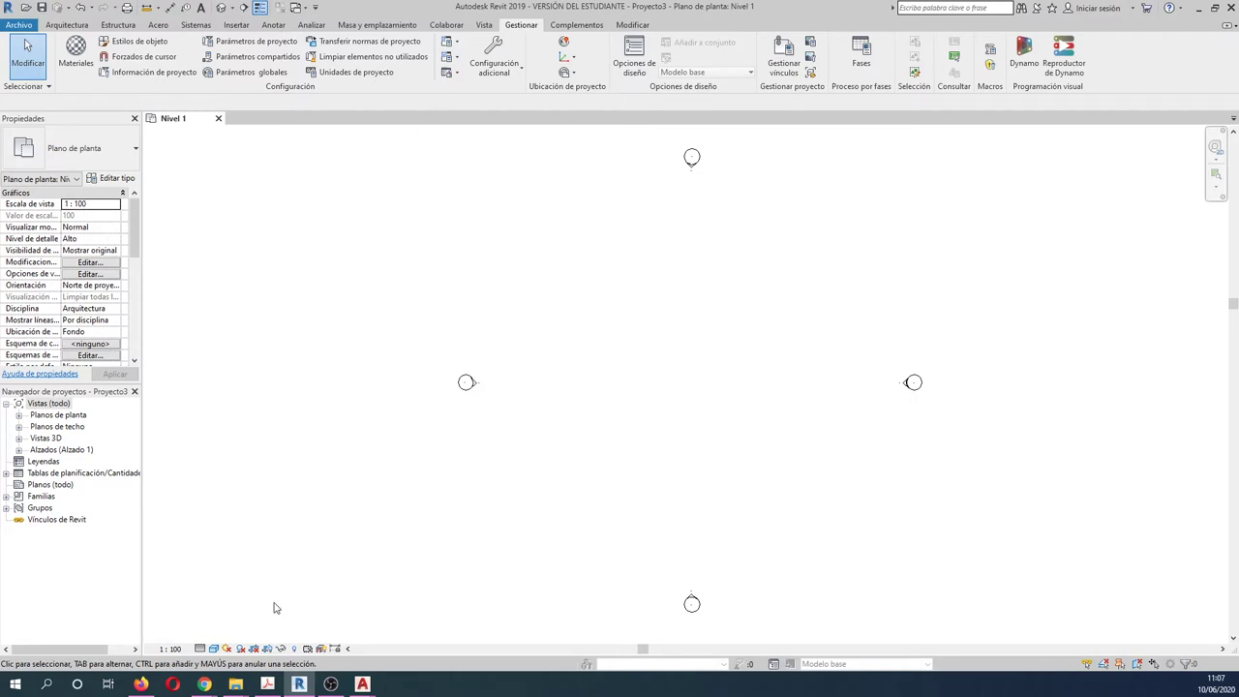
{"action": "left_click", "coordinate": [19, 416]}
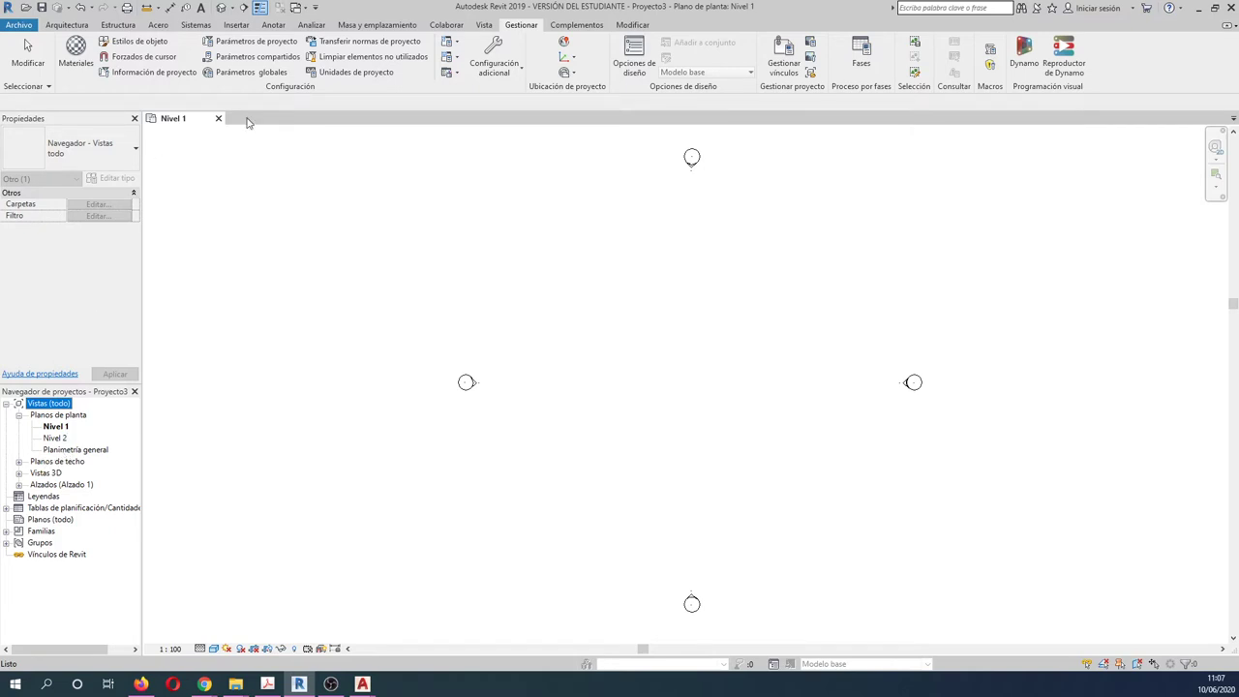
- Open the Planimetría general site plan and expand the 3D views list
{"action": "left_click", "coordinate": [376, 24]}
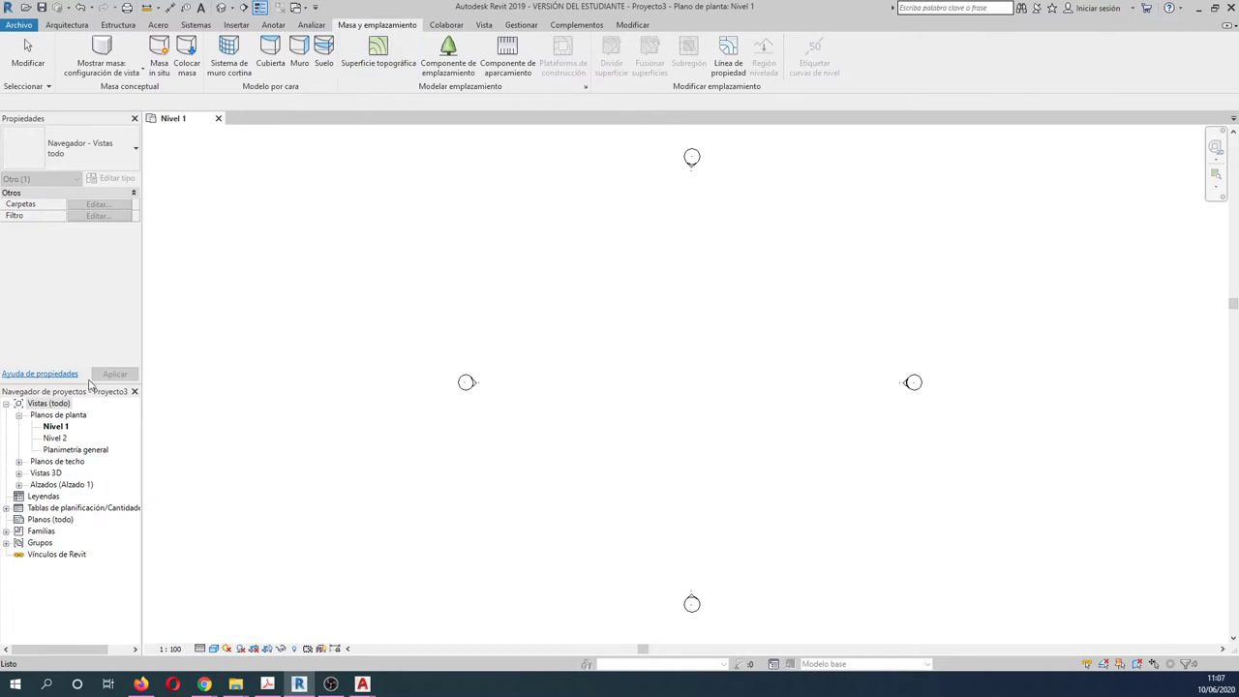
{"action": "left_click", "coordinate": [90, 451]}
{"action": "double_click", "coordinate": [89, 451]}
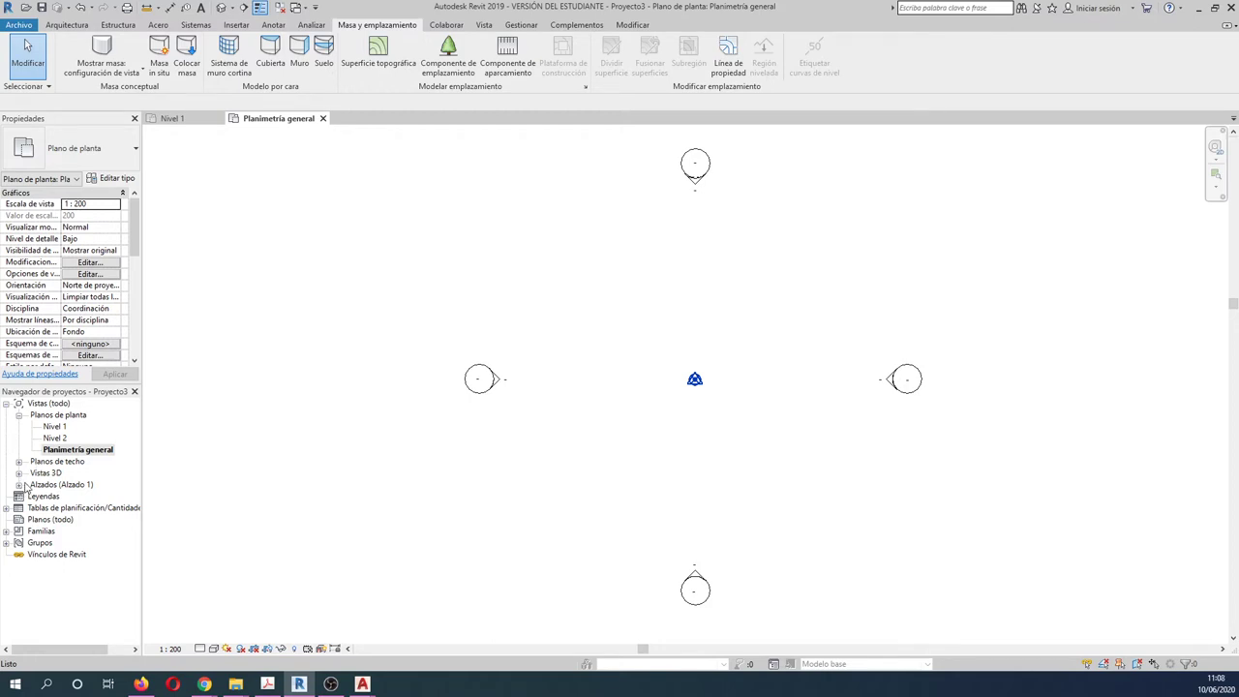
{"action": "double_click", "coordinate": [47, 473]}
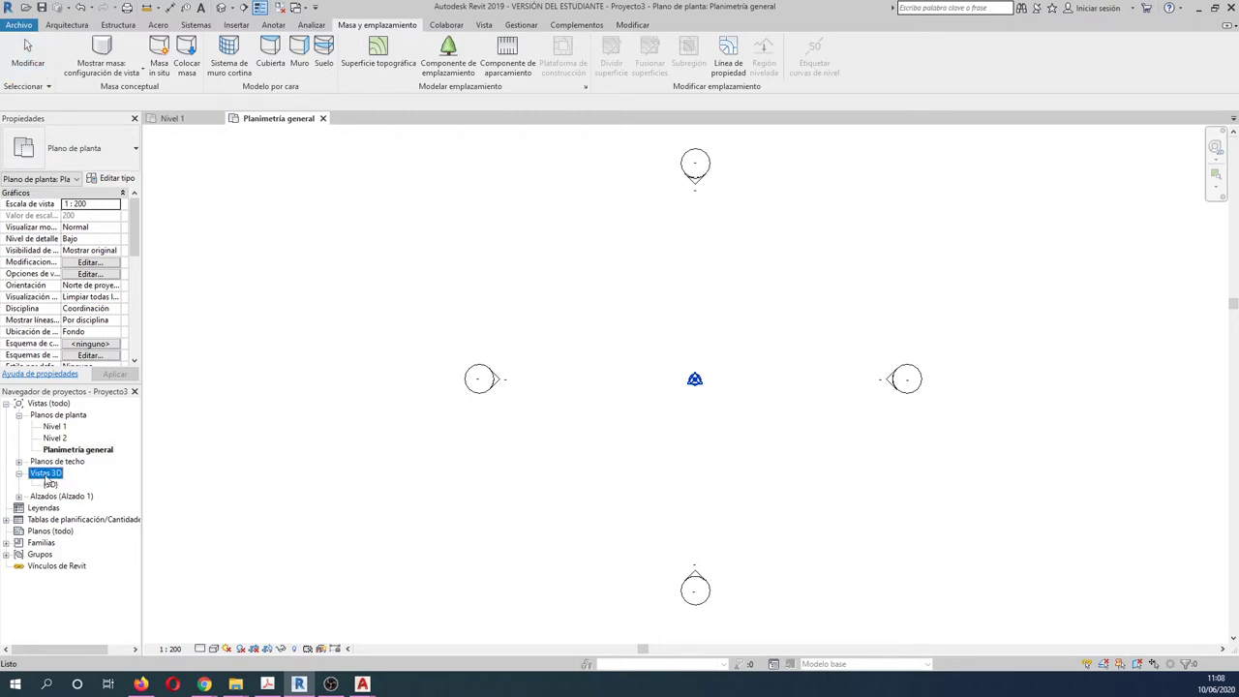
- Check the grids in a default 3D view, then close it to return to Planimetría general
{"action": "left_click", "coordinate": [484, 24]}
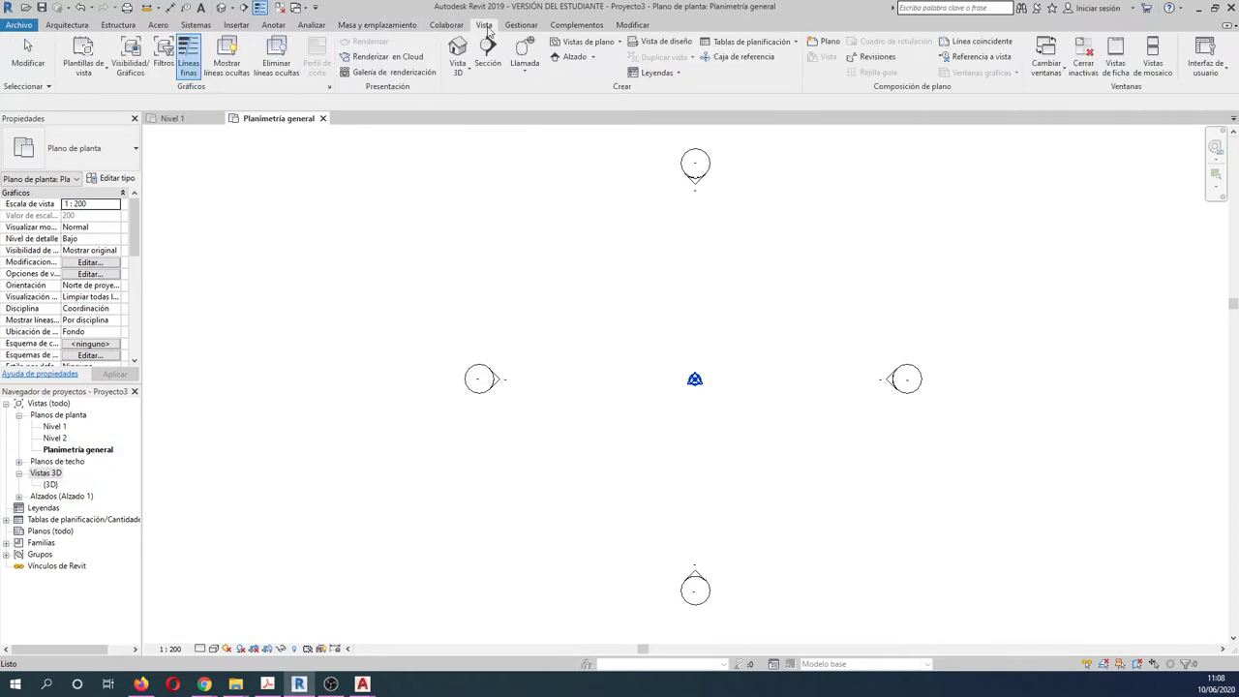
{"action": "left_click", "coordinate": [468, 54]}
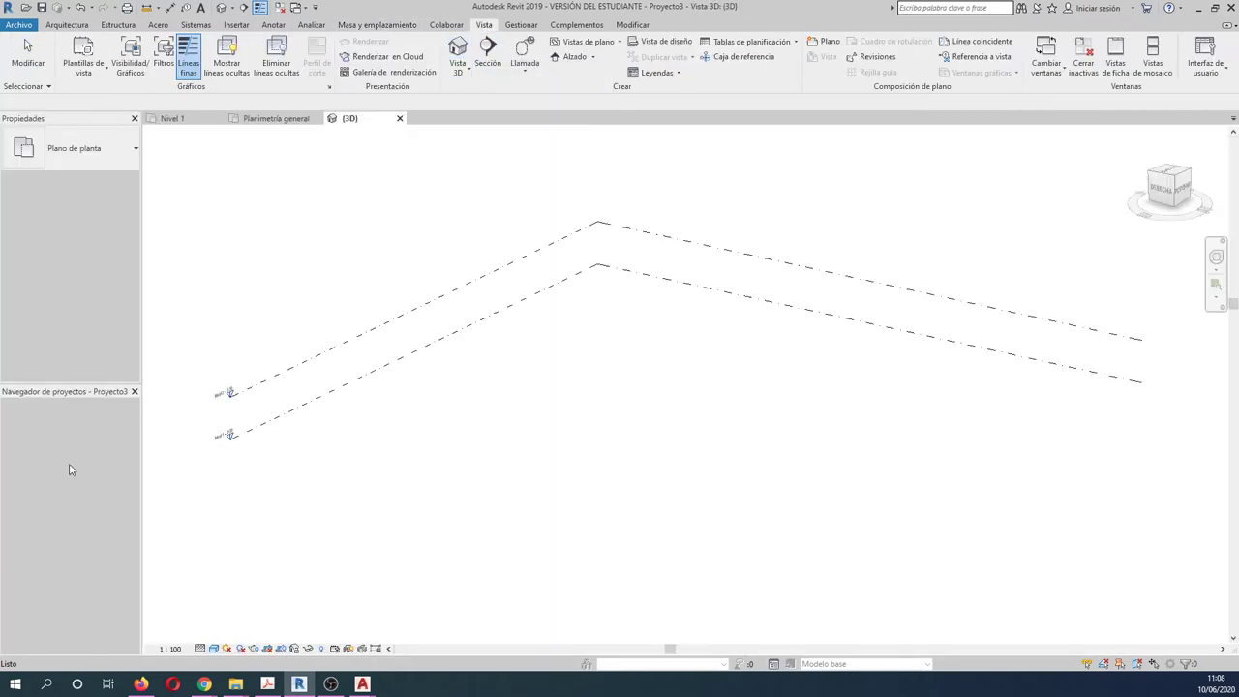
{"action": "left_click", "coordinate": [399, 119]}
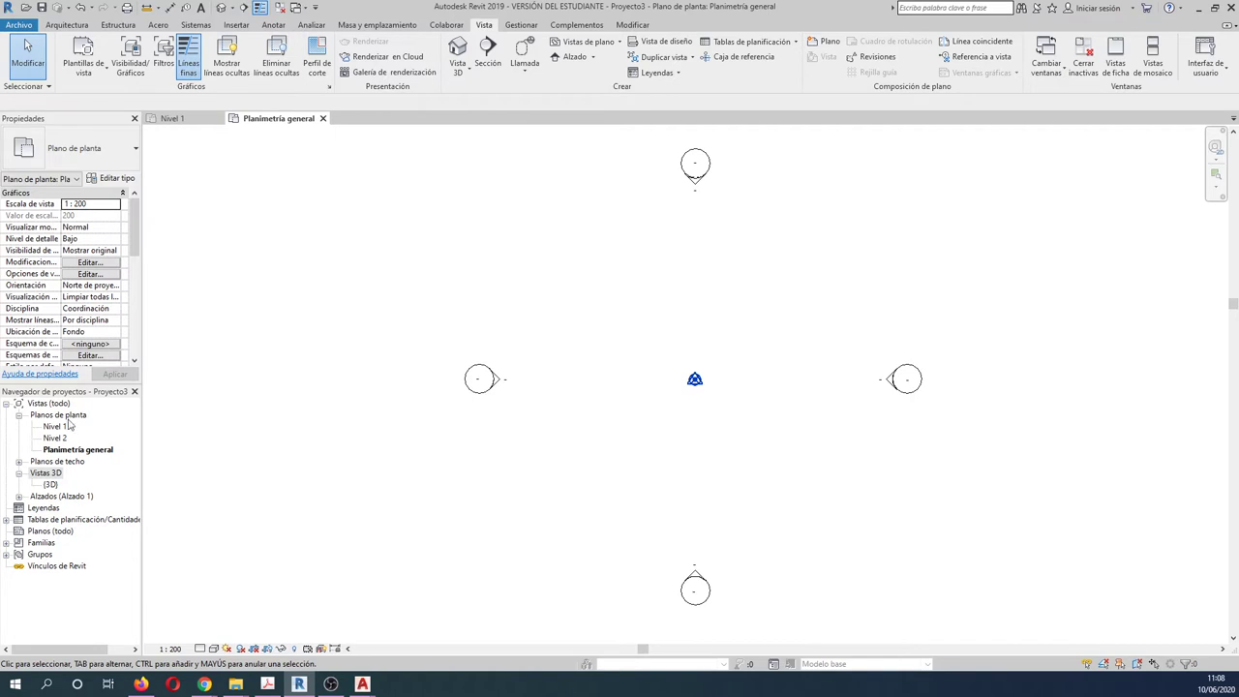
{"action": "left_click", "coordinate": [520, 25]}
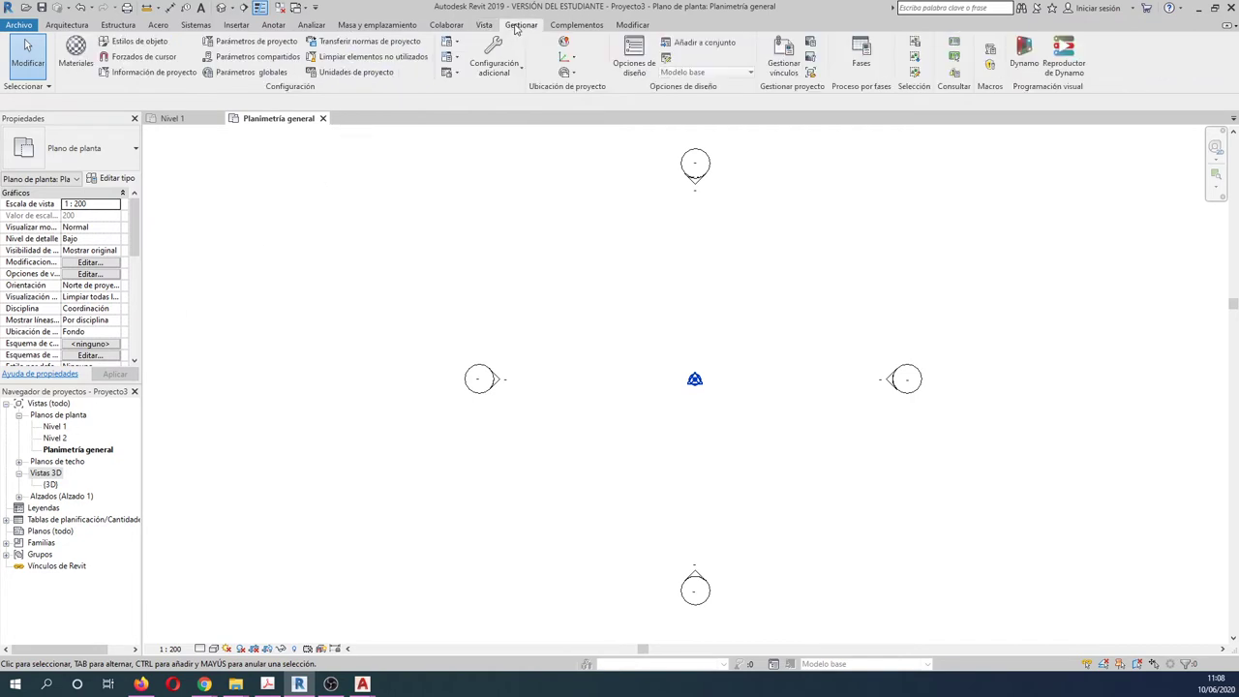
- Start adding a CAD link from Gestionar vínculos on the Formatos CAD tab
{"action": "left_click", "coordinate": [784, 60]}
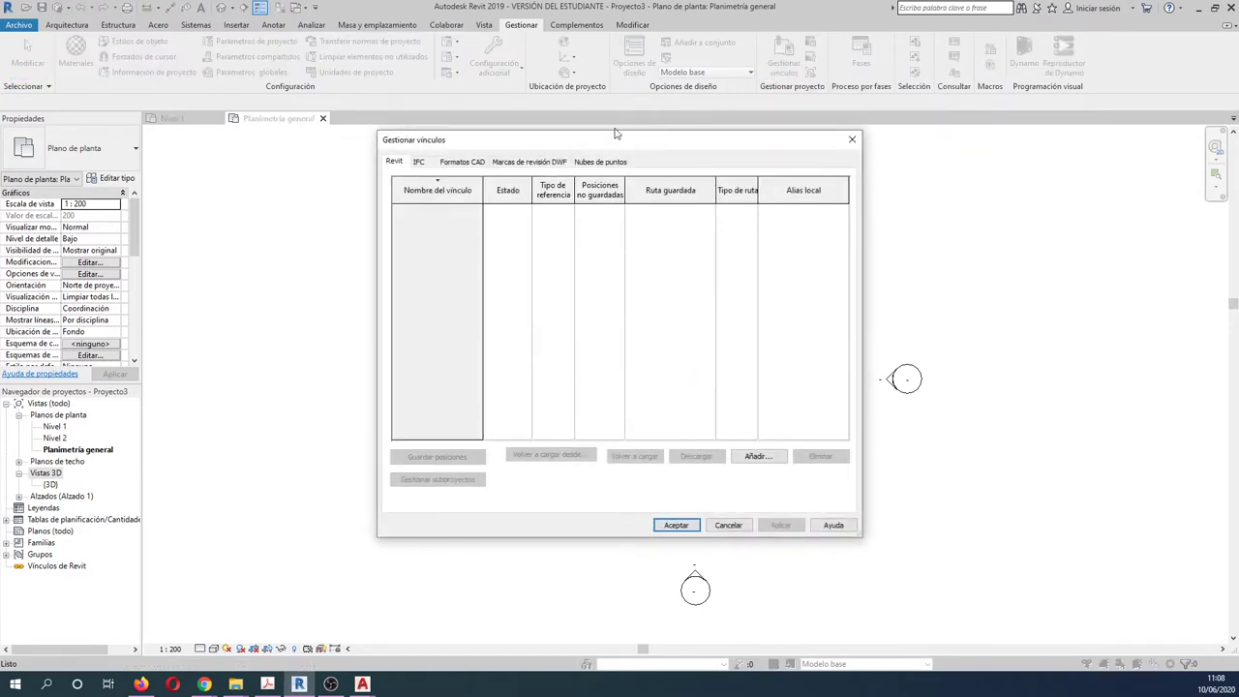
{"action": "left_click", "coordinate": [477, 165]}
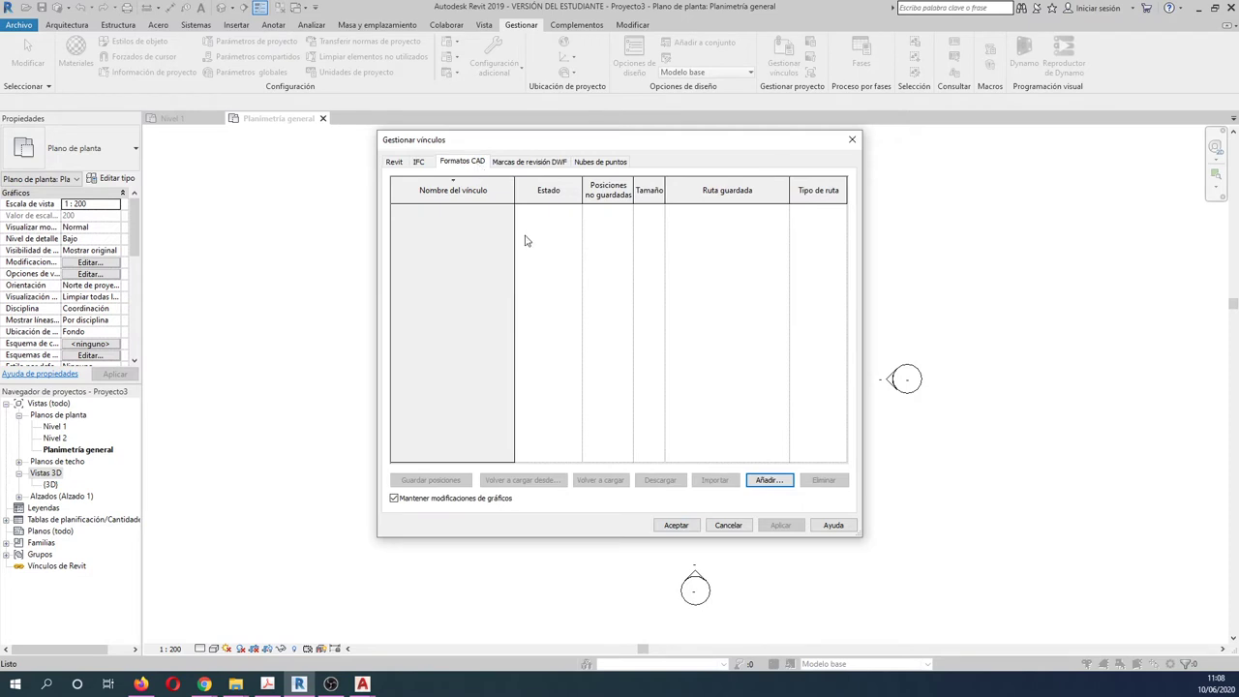
{"action": "left_click", "coordinate": [761, 484]}
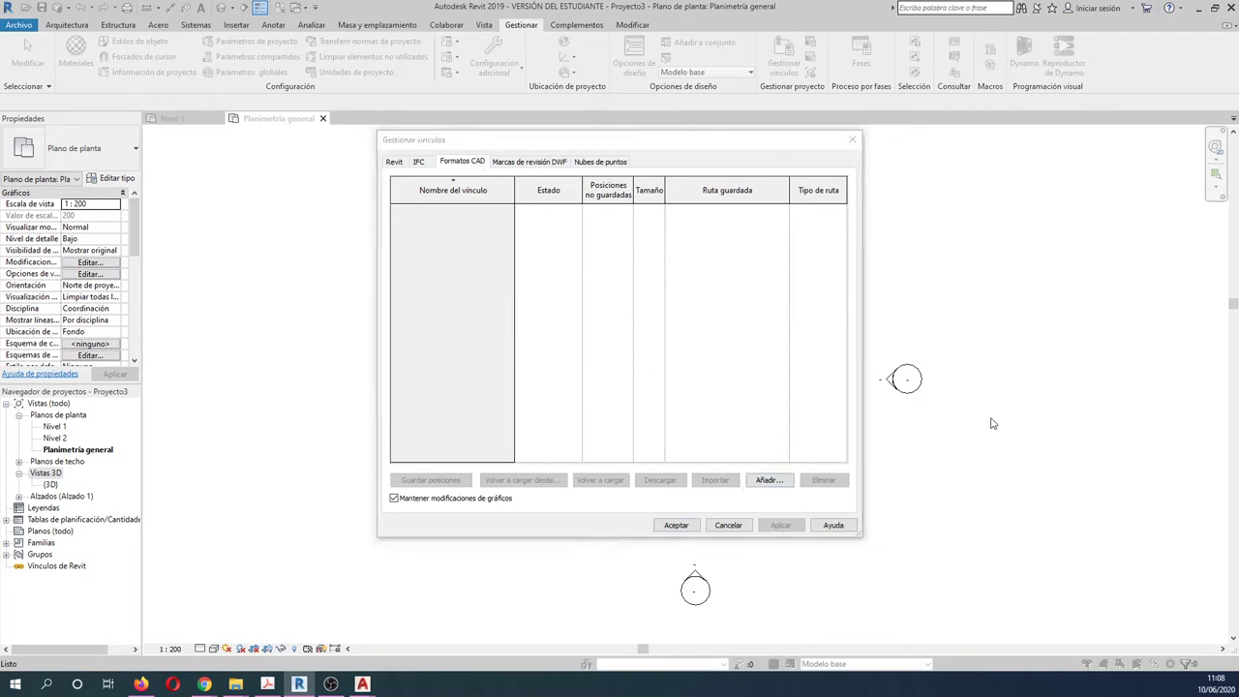
- Move the Vincular formatos CAD dialog aside and bring AutoCAD's BAR_RVT drawing to the front
{"action": "left_click_drag", "start_coordinate": [822, 129], "coordinate": [601, 137]}
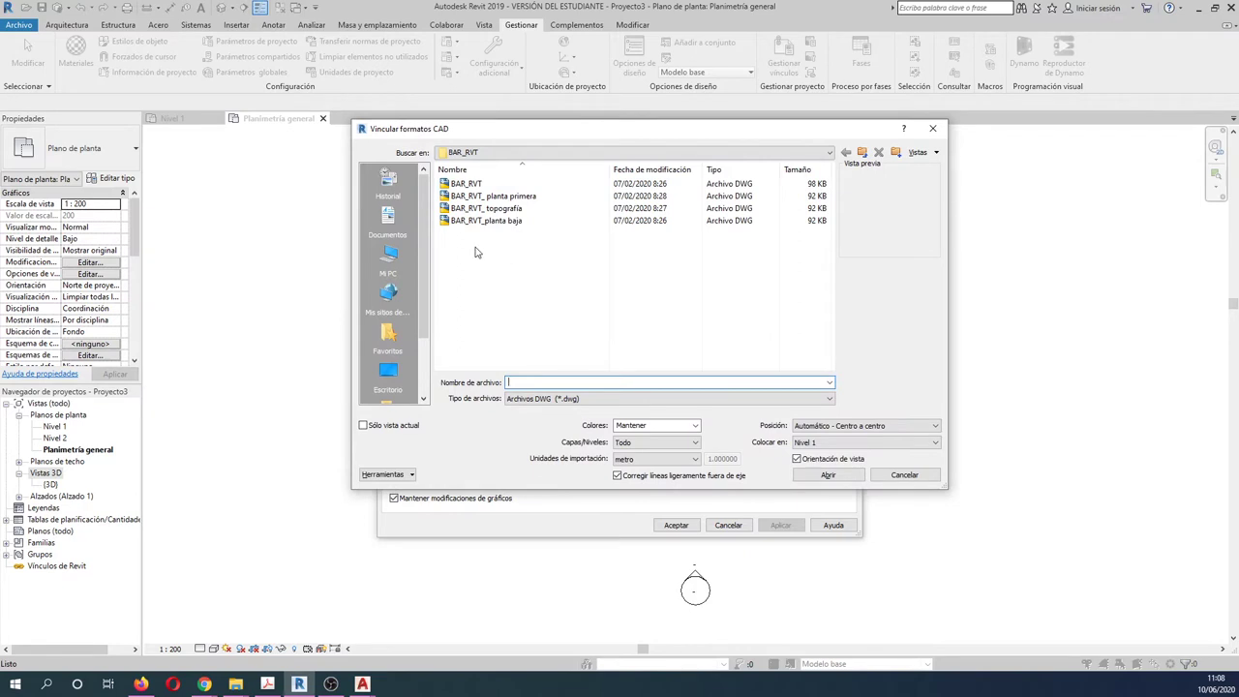
{"action": "left_click", "coordinate": [362, 684]}
{"action": "left_click", "coordinate": [152, 589]}
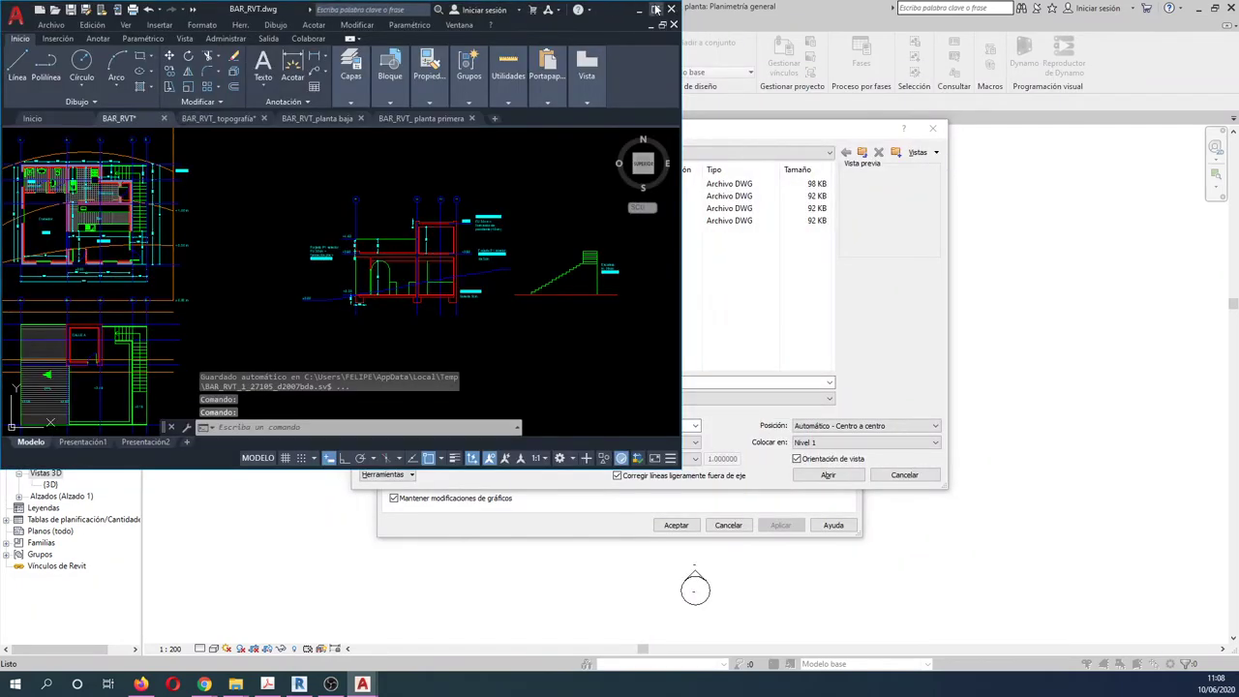
- Maximize AutoCAD and zoom and pan around the BAR_RVT floor plans and building section
{"action": "left_click", "coordinate": [656, 9]}
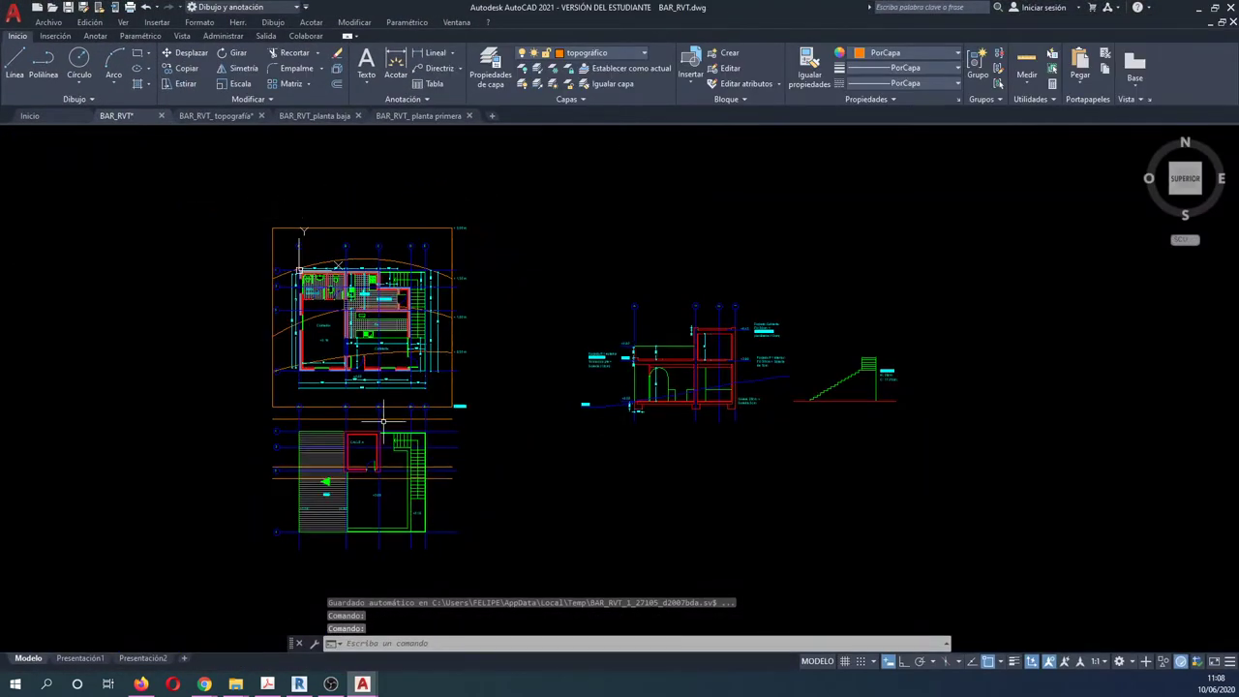
{"action": "scroll", "coordinate": [343, 339], "scroll_direction": "up", "scroll_amount": 5}
{"action": "scroll", "coordinate": [354, 354], "scroll_direction": "down", "scroll_amount": 3}
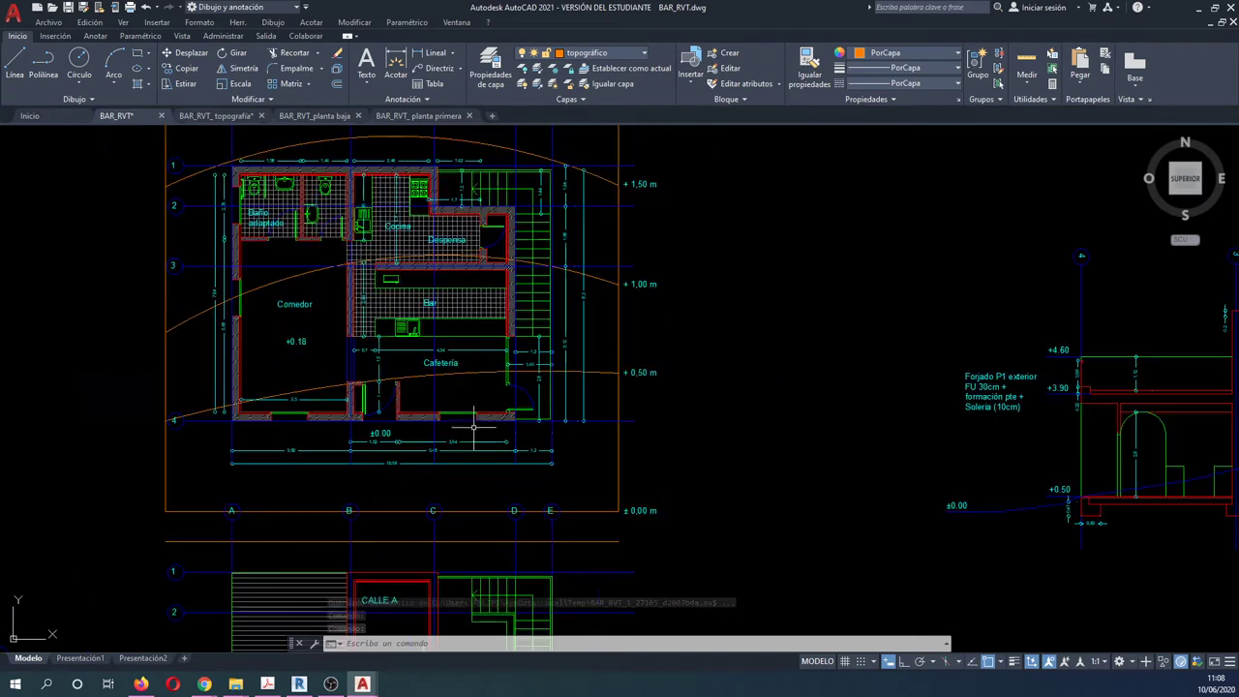
{"action": "scroll", "coordinate": [332, 346], "scroll_direction": "down", "scroll_amount": 1}
{"action": "middle_click_drag", "start_coordinate": [351, 401], "coordinate": [356, 409]}
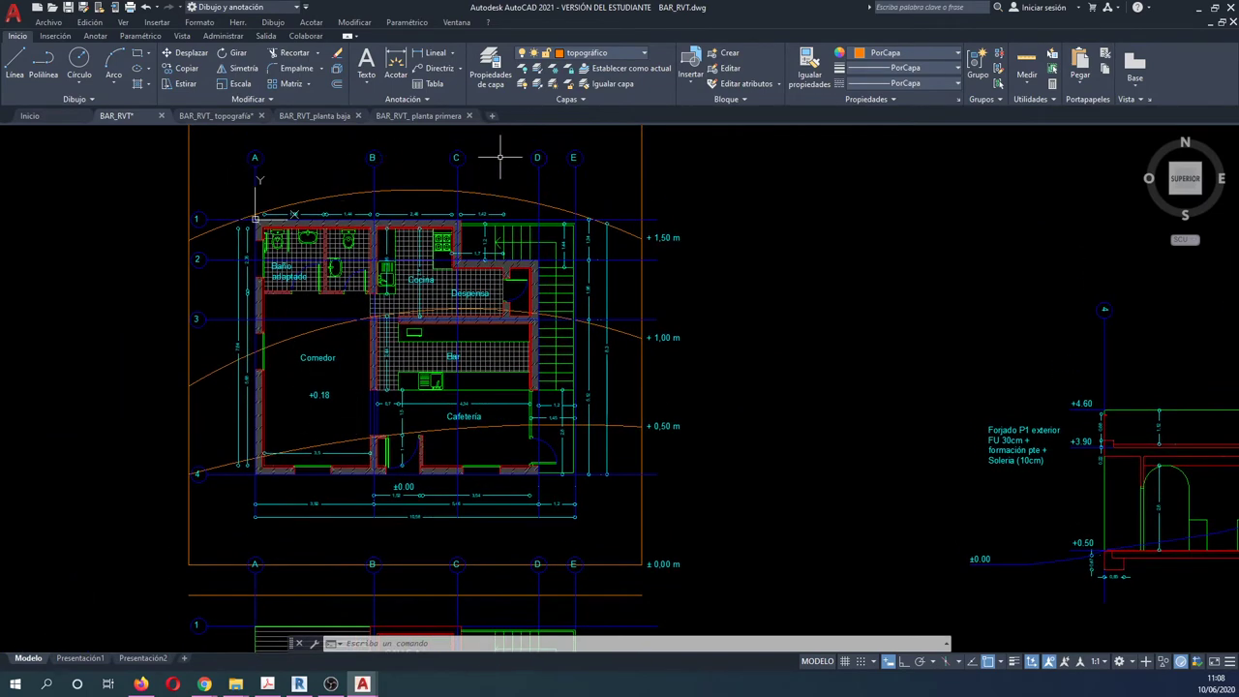
{"action": "scroll", "coordinate": [395, 259], "scroll_direction": "down", "scroll_amount": 4}
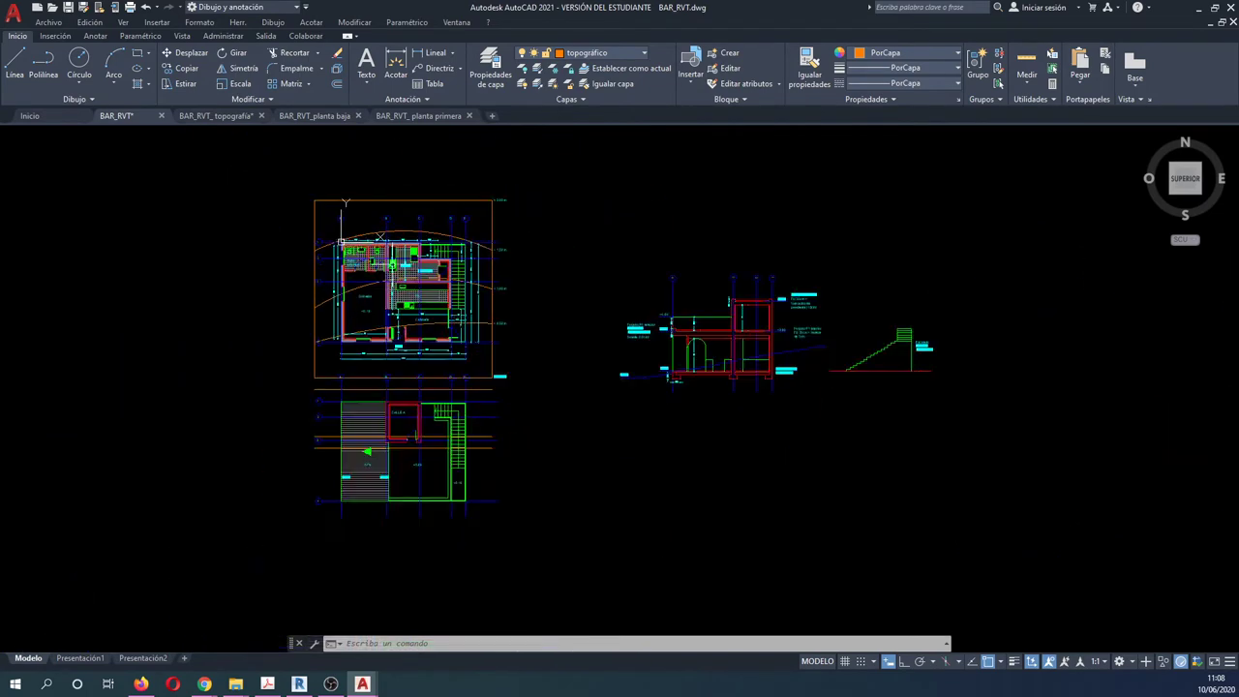
{"action": "scroll", "coordinate": [392, 476], "scroll_direction": "up", "scroll_amount": 4}
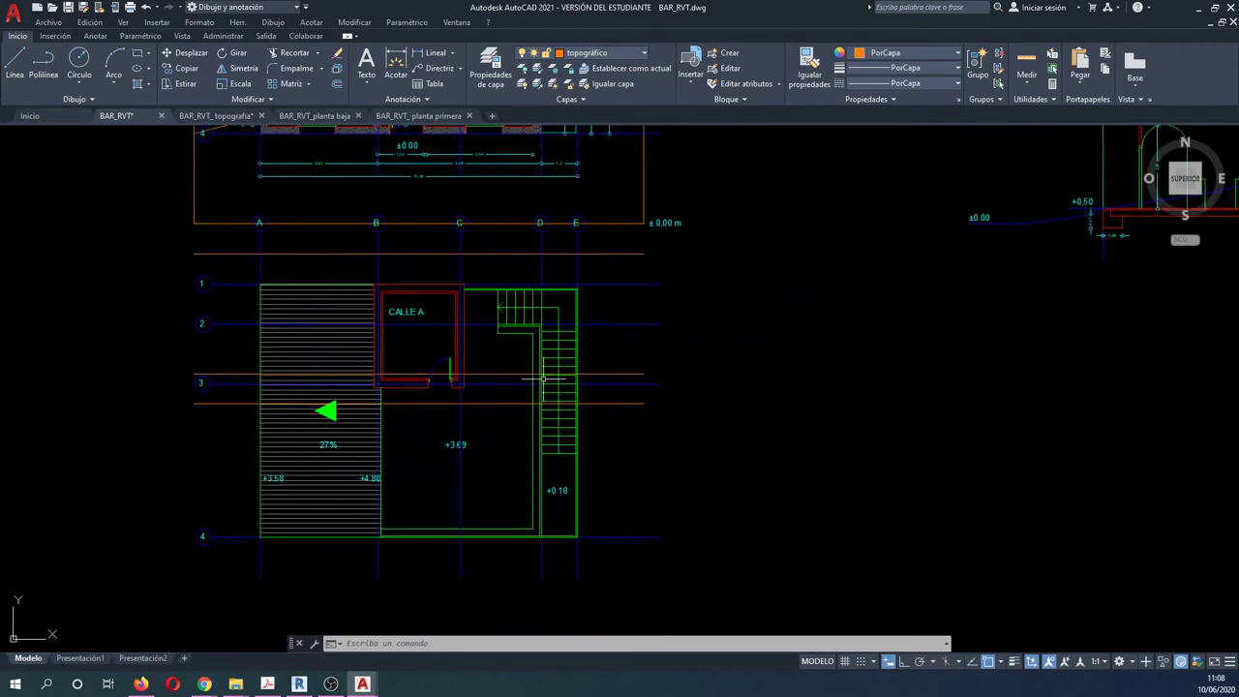
{"action": "scroll", "coordinate": [421, 325], "scroll_direction": "down", "scroll_amount": 3}
{"action": "scroll", "coordinate": [684, 238], "scroll_direction": "up", "scroll_amount": 4}
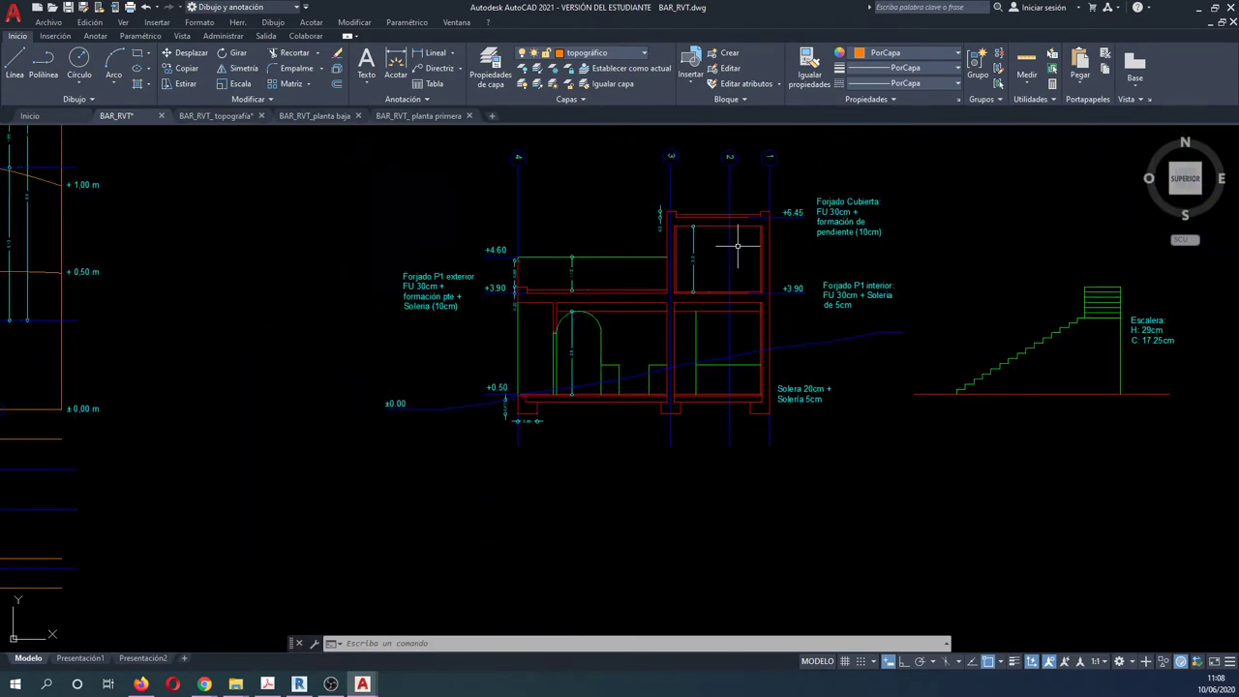
{"action": "middle_click_drag", "start_coordinate": [758, 249], "coordinate": [703, 289]}
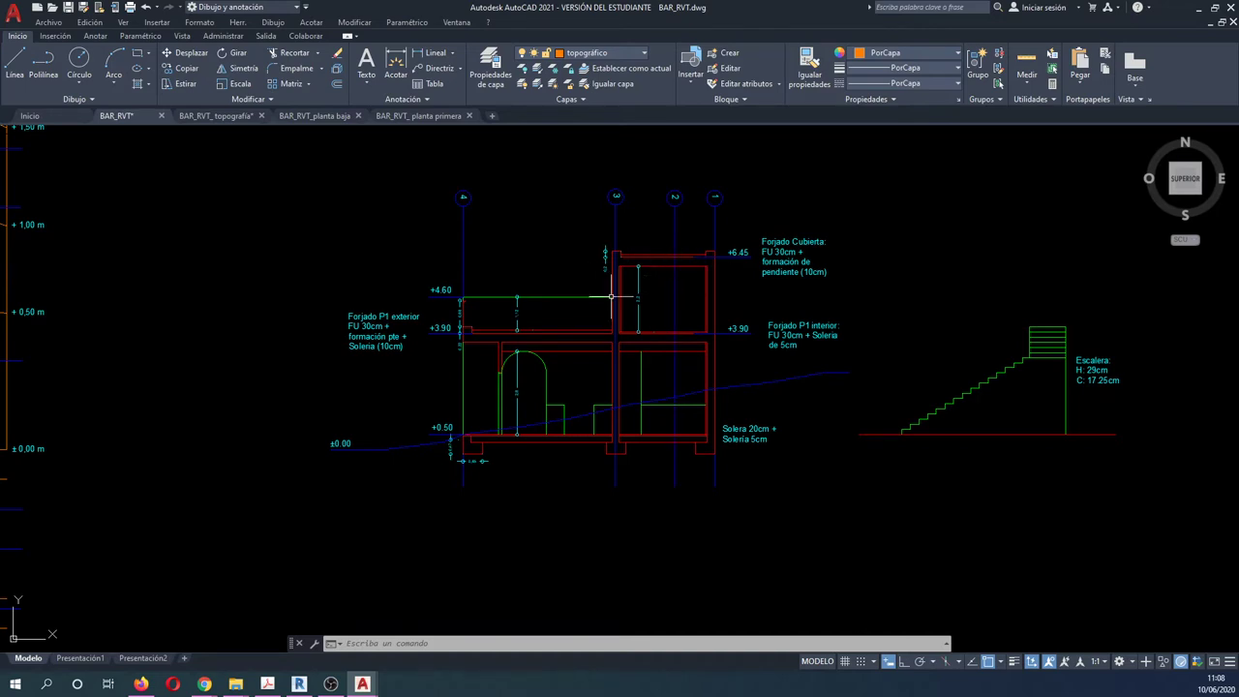
{"action": "scroll", "coordinate": [612, 302], "scroll_direction": "down", "scroll_amount": 4}
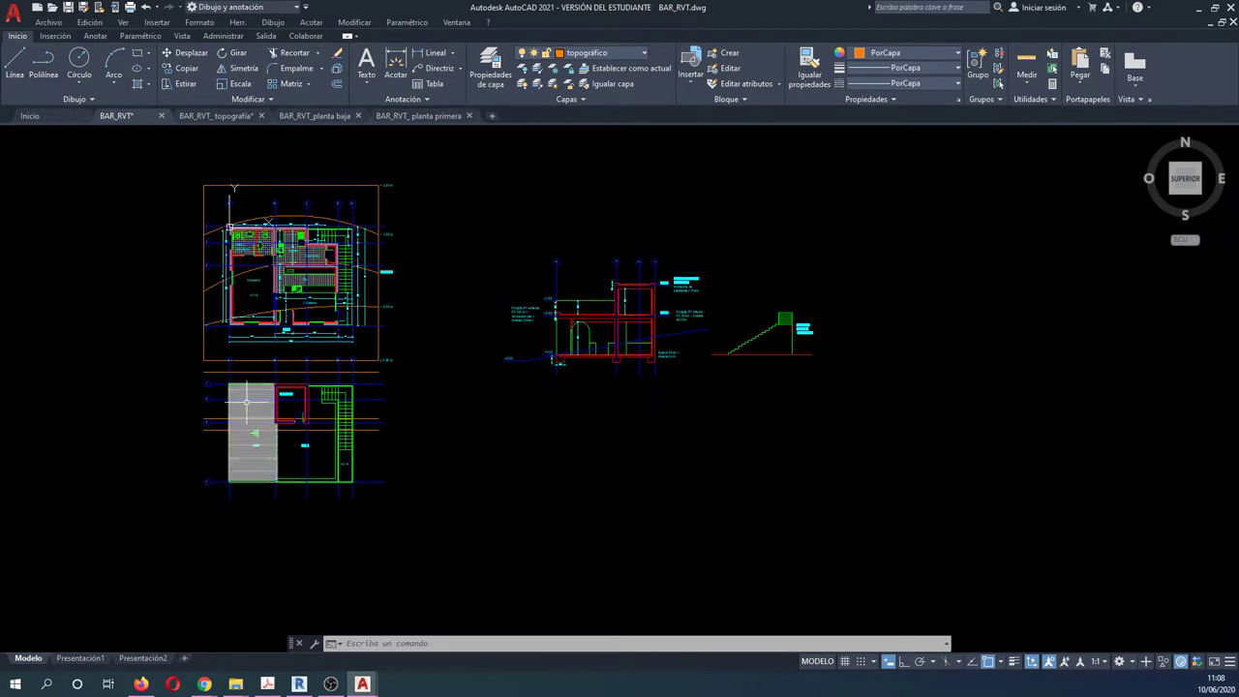
{"action": "scroll", "coordinate": [244, 448], "scroll_direction": "up", "scroll_amount": 4}
{"action": "scroll", "coordinate": [345, 344], "scroll_direction": "down", "scroll_amount": 4}
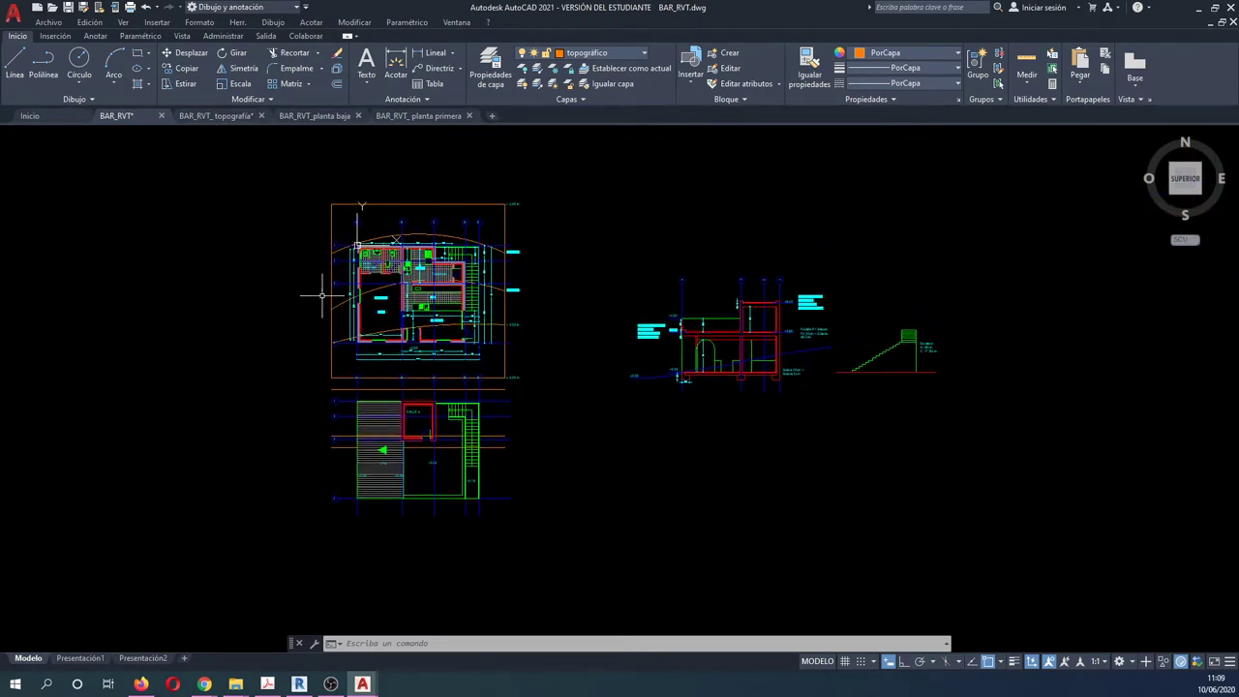
{"action": "scroll", "coordinate": [418, 295], "scroll_direction": "up", "scroll_amount": 2}
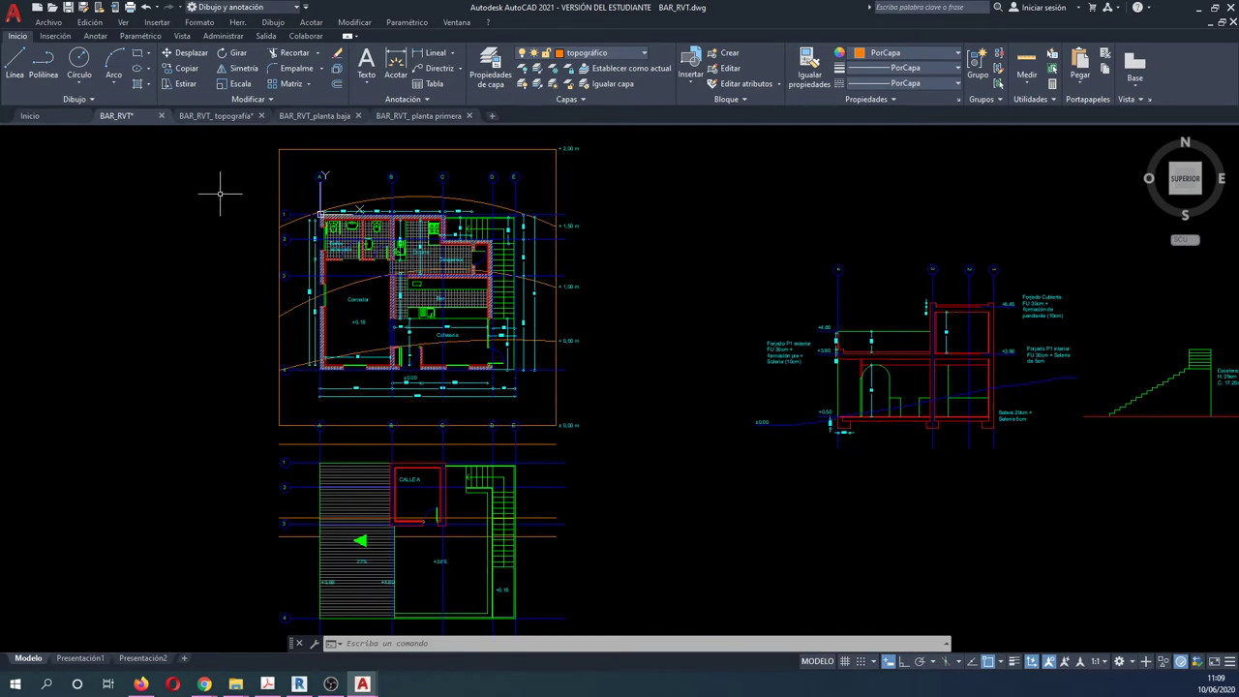
- Cycle through the topografía, planta baja and planta primera drawings, ending on planta primera with Ortho on
{"action": "left_click", "coordinate": [221, 117]}
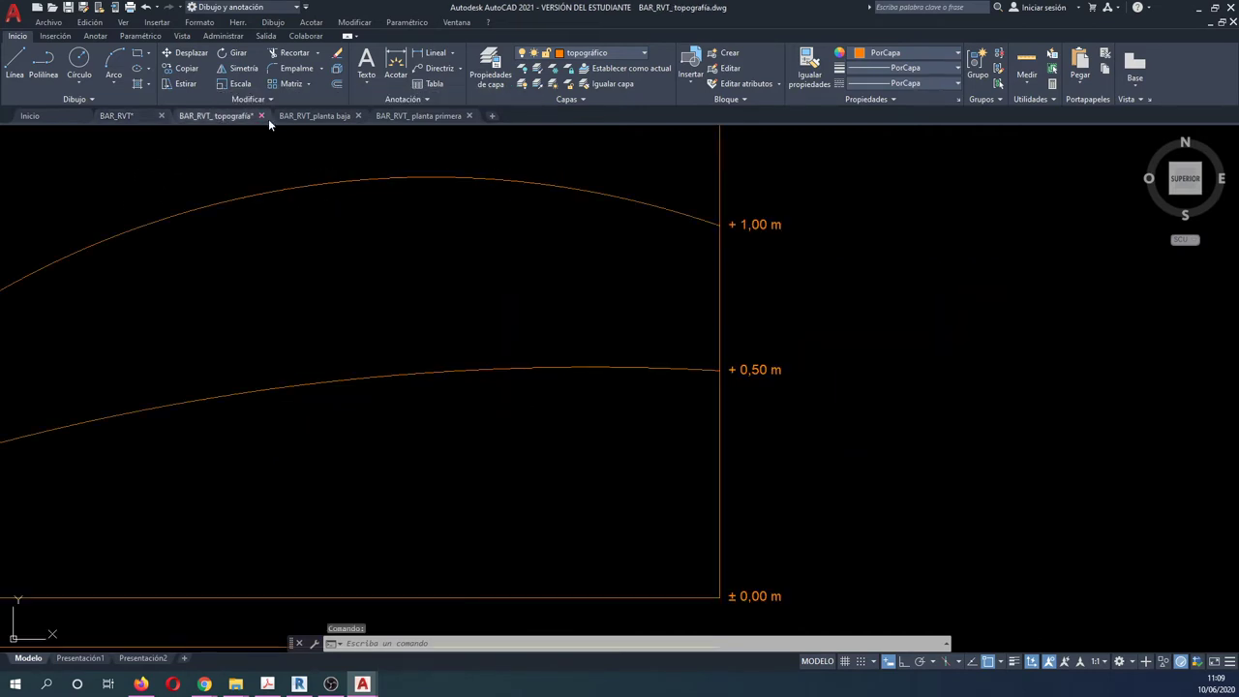
{"action": "scroll", "coordinate": [534, 233], "scroll_direction": "down", "scroll_amount": 4}
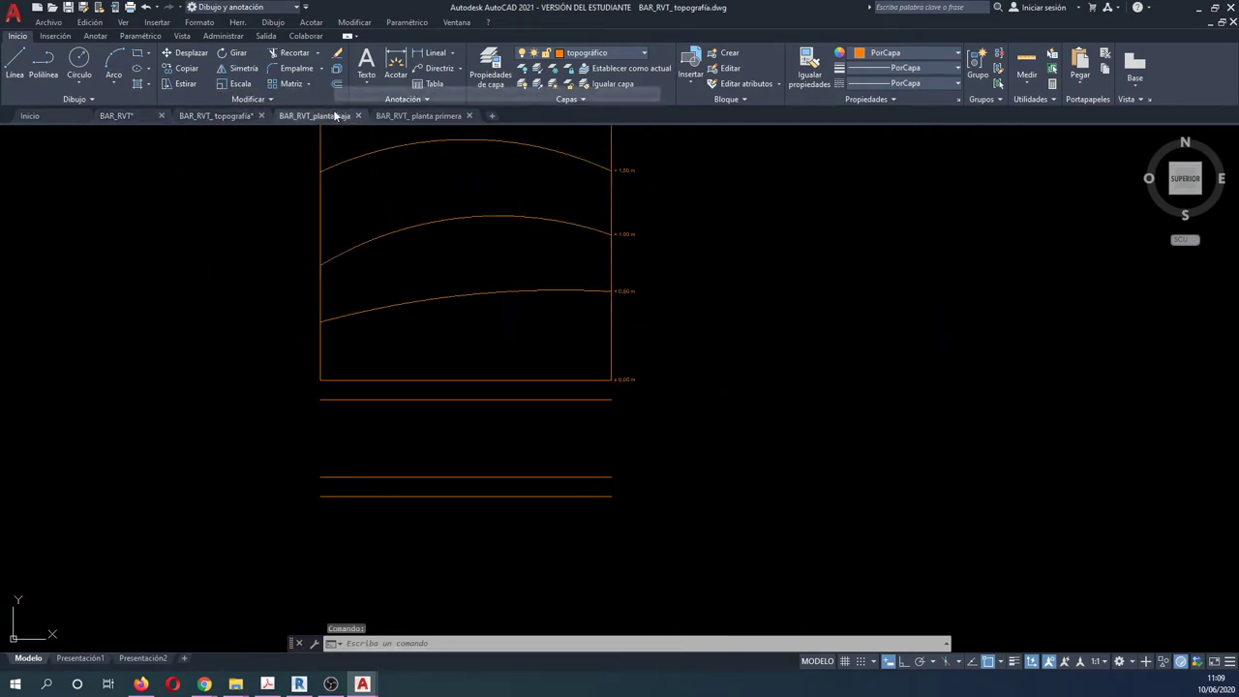
{"action": "left_click", "coordinate": [336, 116]}
{"action": "left_click", "coordinate": [422, 116]}
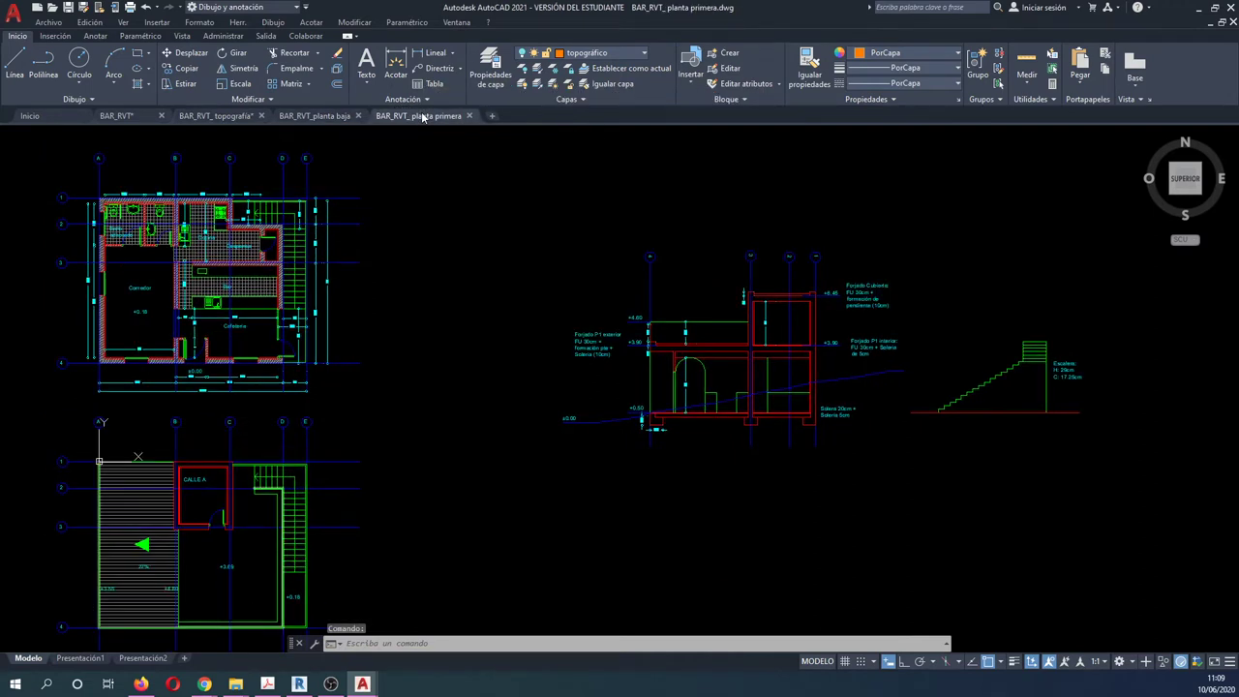
{"action": "left_click", "coordinate": [116, 115]}
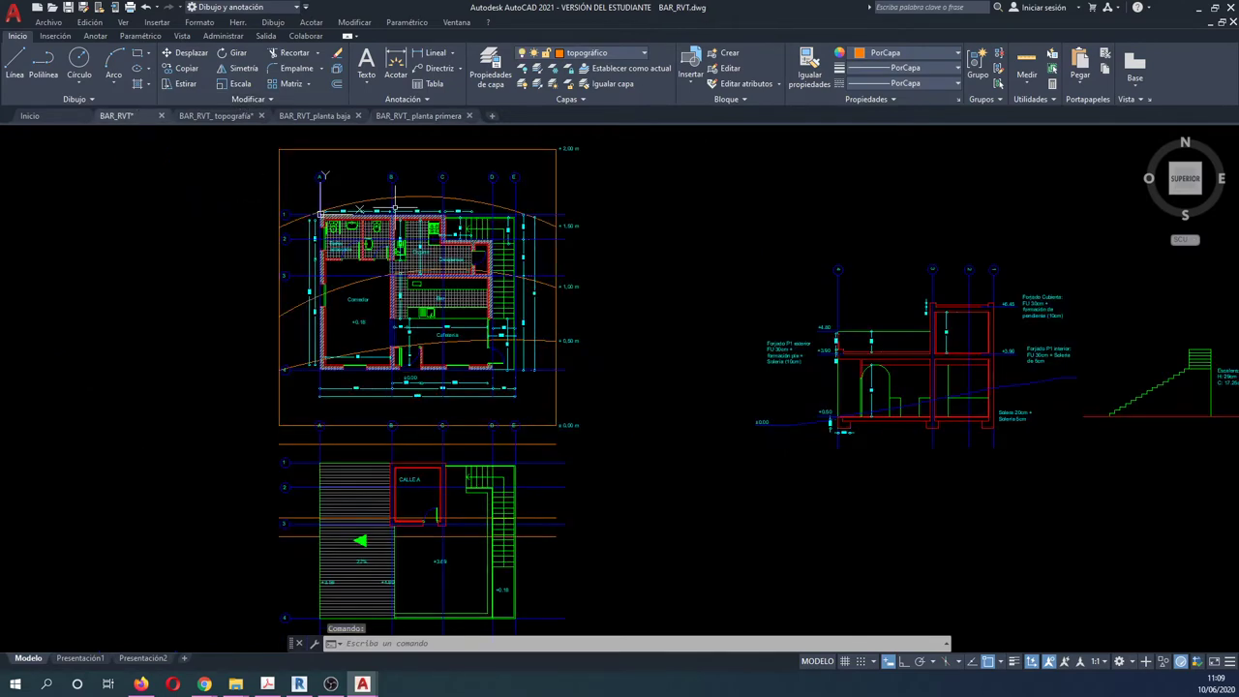
{"action": "left_click", "coordinate": [231, 116]}
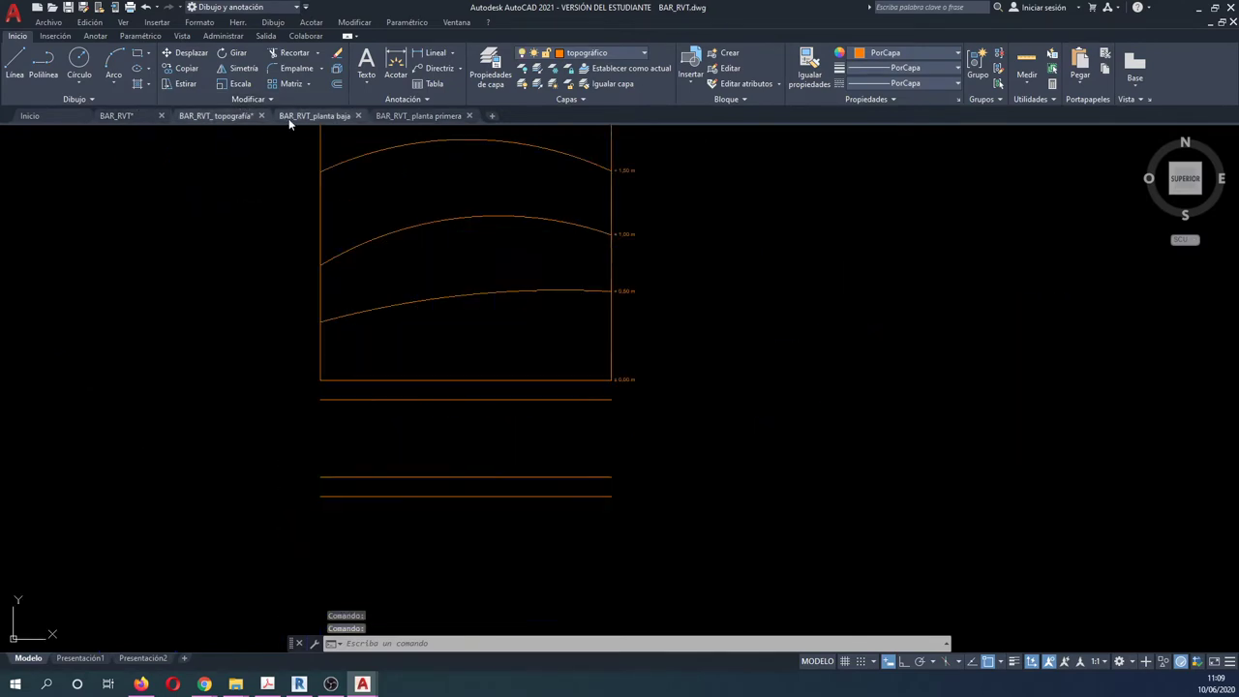
{"action": "left_click", "coordinate": [351, 117]}
{"action": "left_click", "coordinate": [419, 117]}
{"action": "mouse_move", "coordinate": [315, 116]}
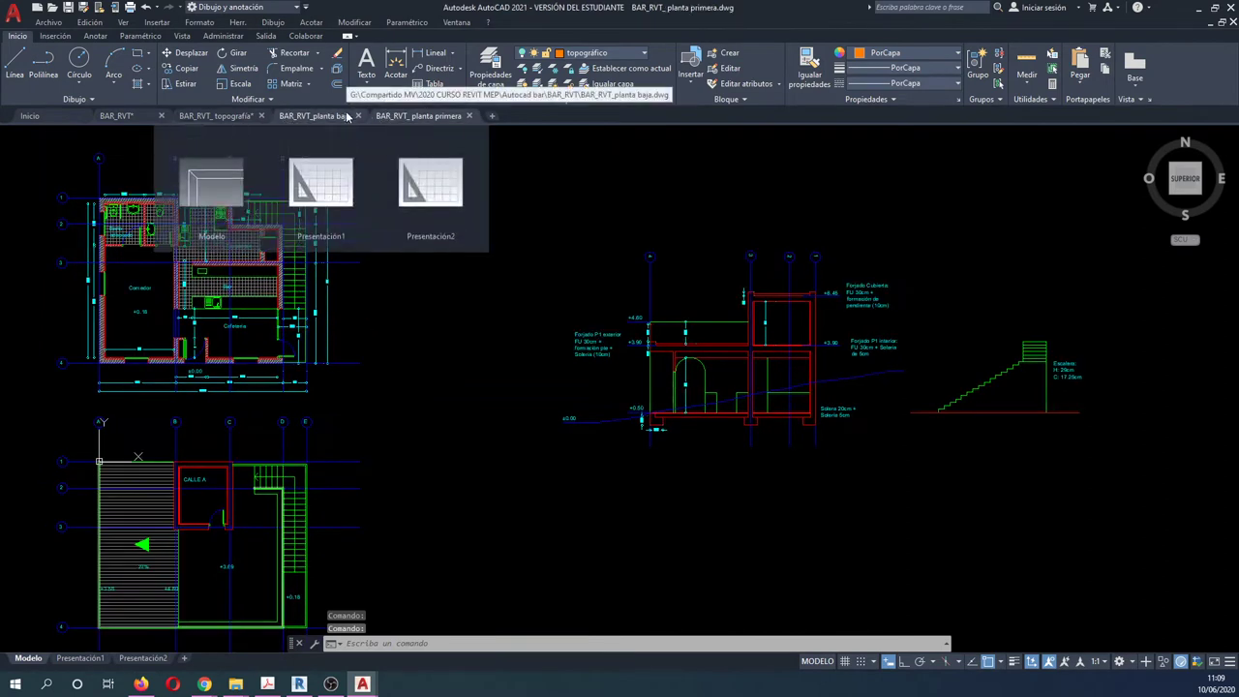
{"action": "left_click", "coordinate": [224, 116]}
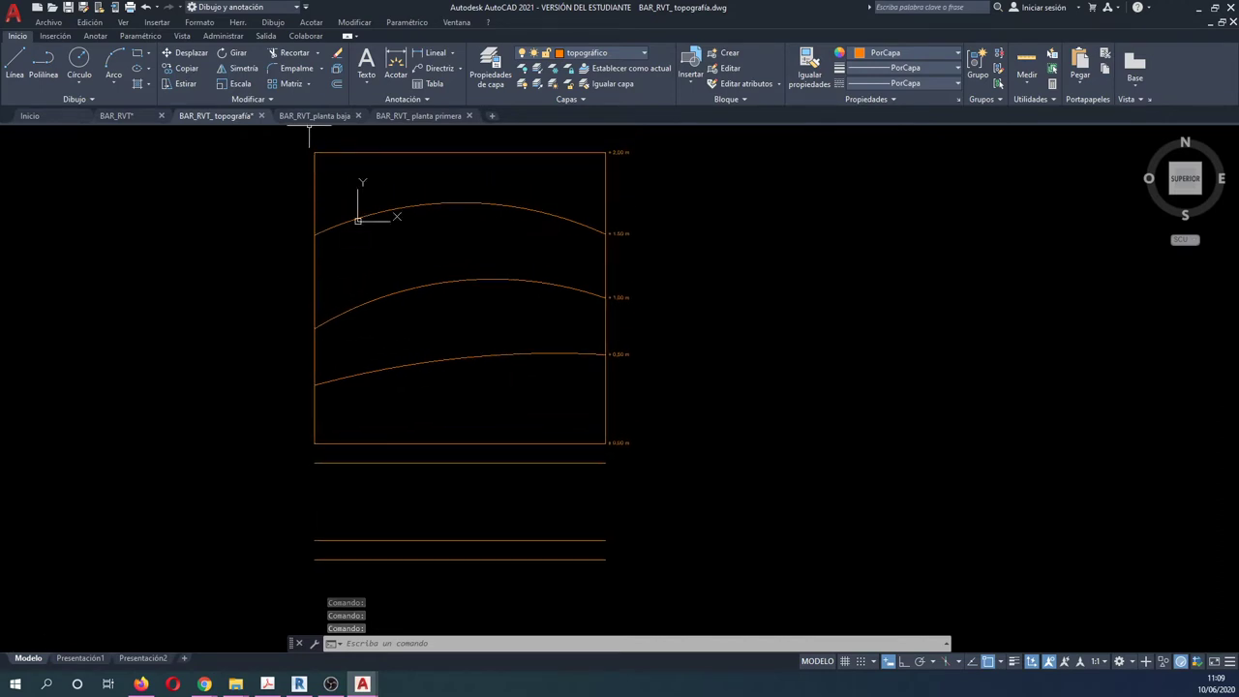
{"action": "left_click", "coordinate": [319, 116]}
{"action": "left_click", "coordinate": [415, 115]}
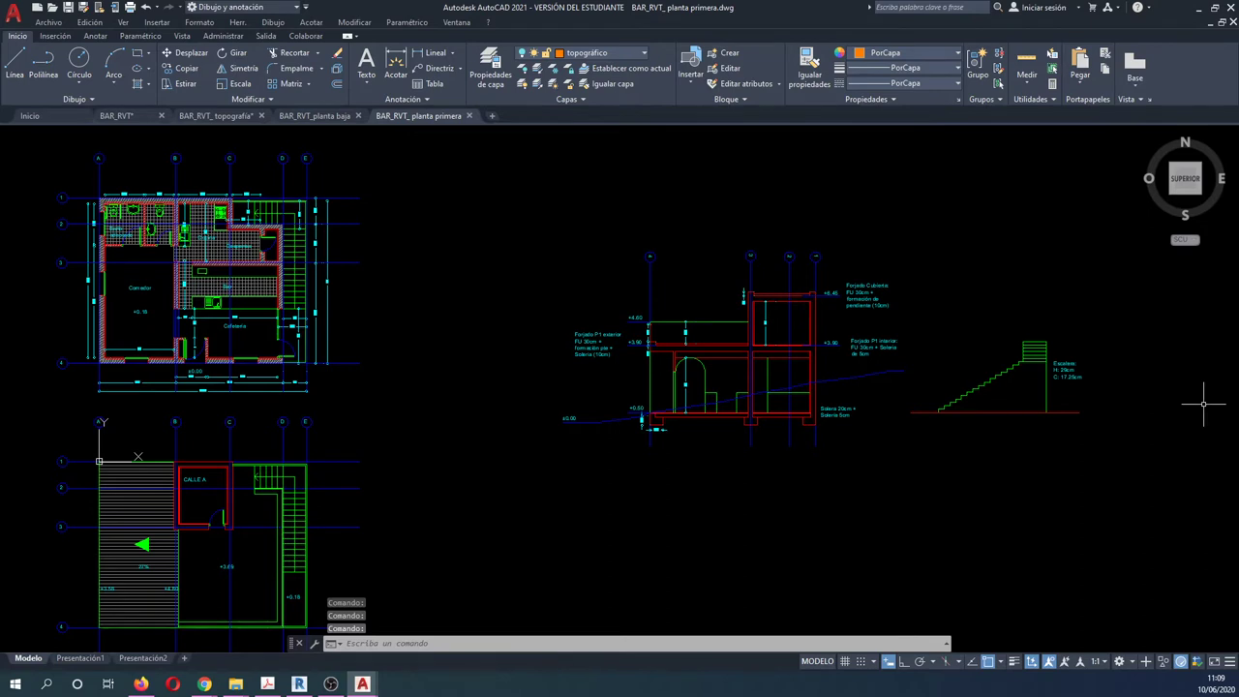
{"action": "key", "text": "F8"}
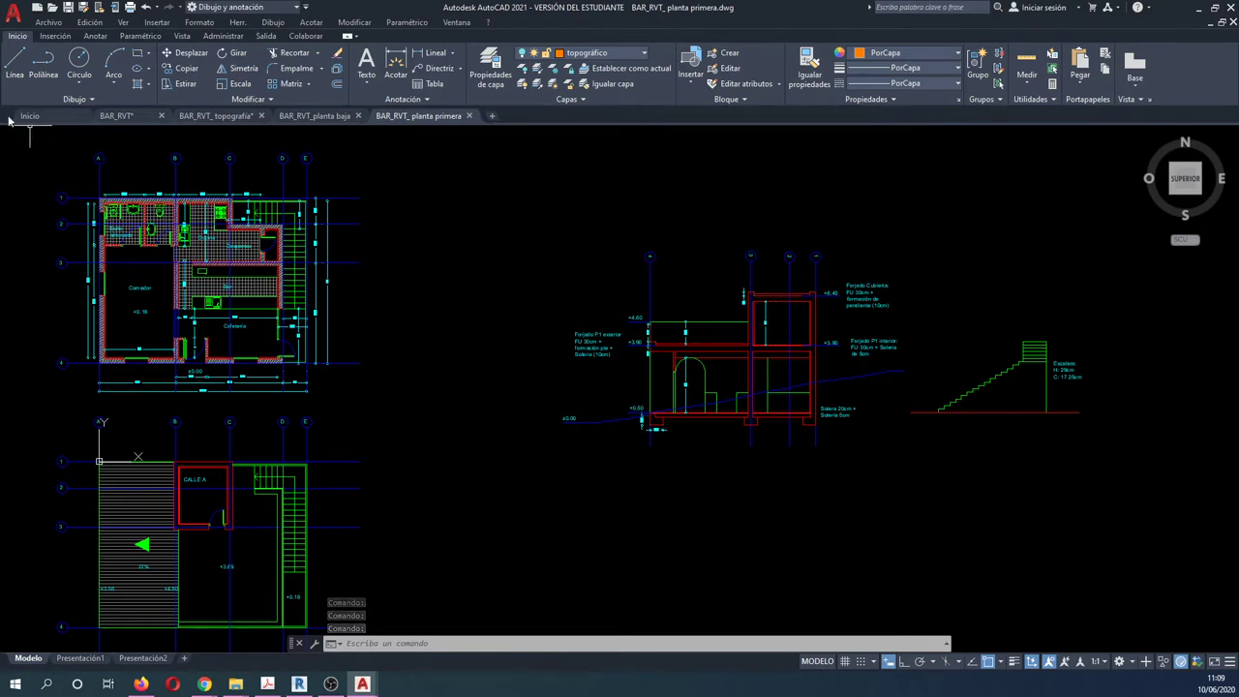
- Open the recent BAR_RVT_MEP drawing past the student-version warning and zoom around it
{"action": "left_click", "coordinate": [30, 116]}
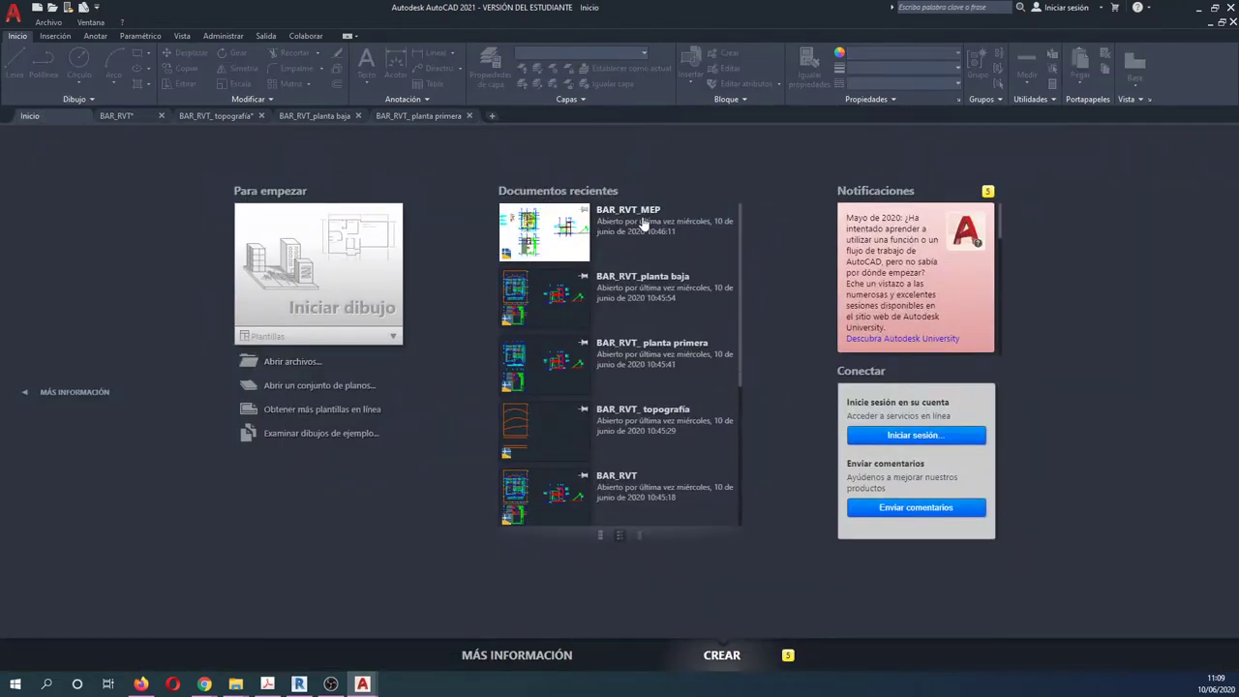
{"action": "left_click", "coordinate": [642, 223]}
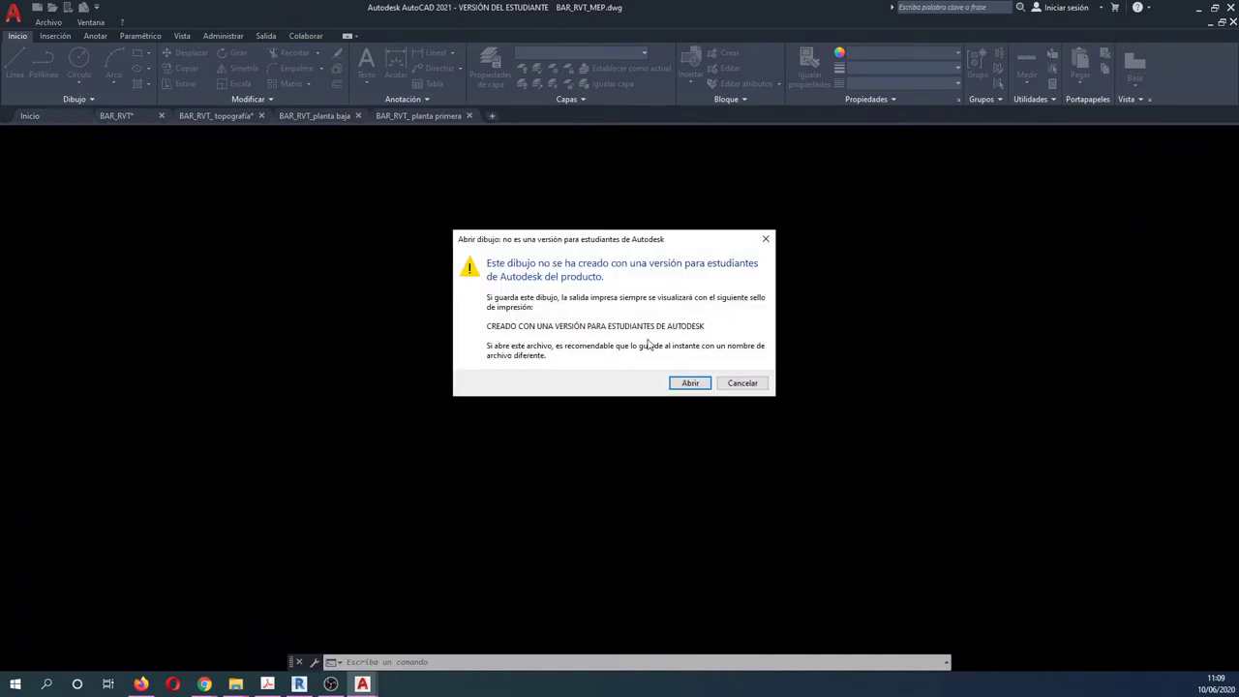
{"action": "left_click", "coordinate": [691, 384]}
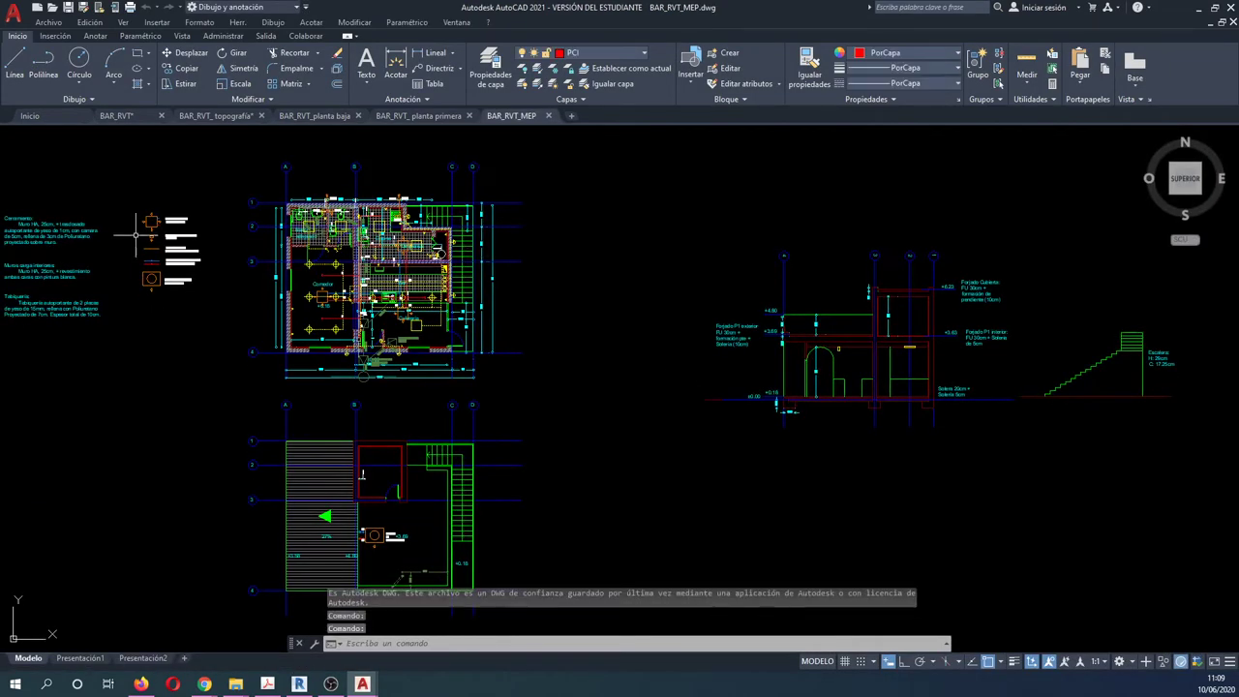
{"action": "scroll", "coordinate": [291, 263], "scroll_direction": "up", "scroll_amount": 3}
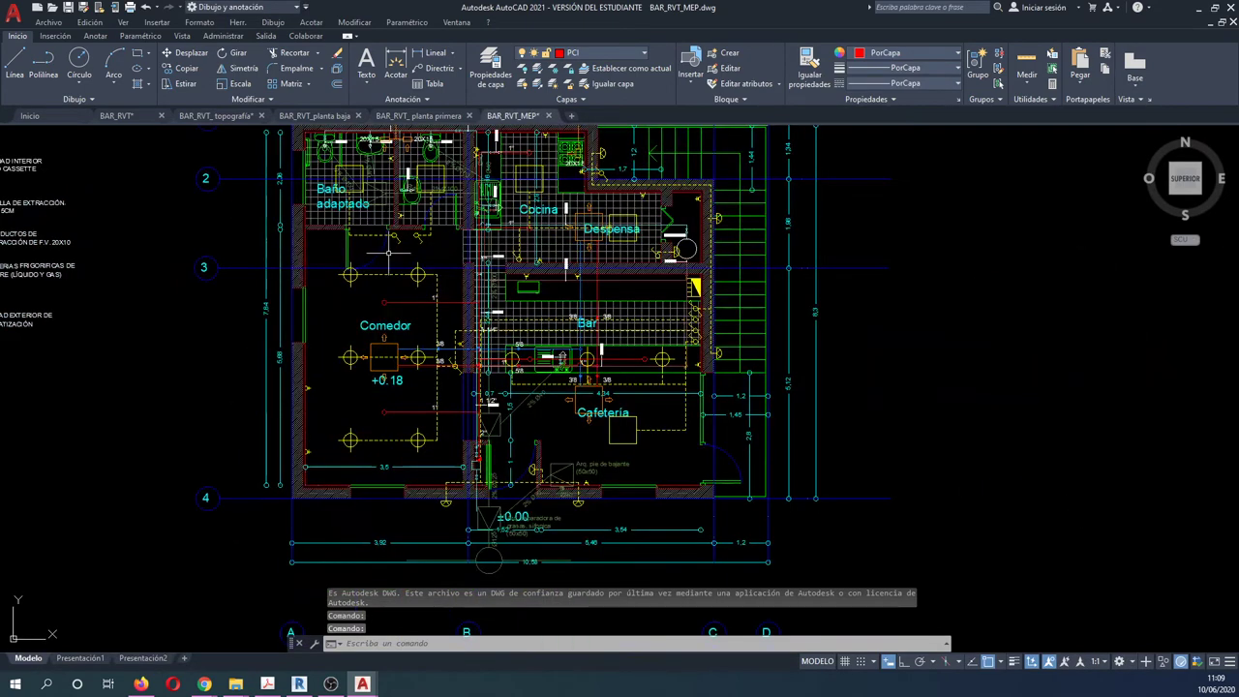
{"action": "scroll", "coordinate": [290, 256], "scroll_direction": "up", "scroll_amount": 2}
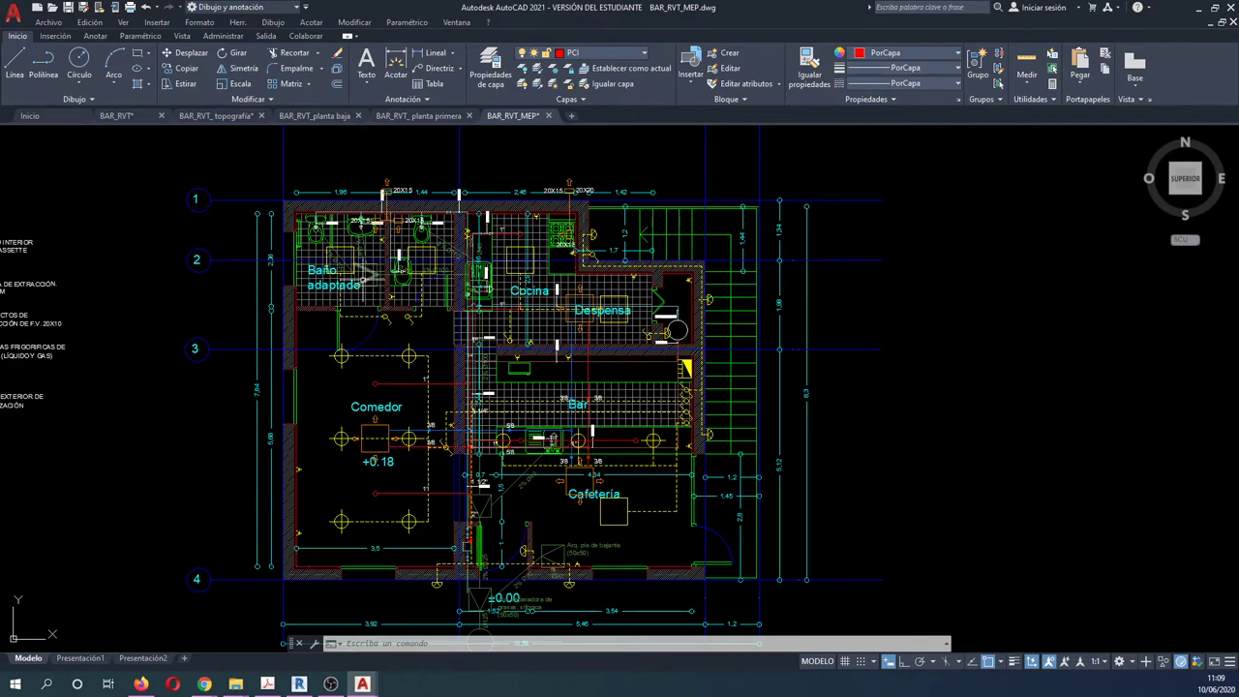
{"action": "scroll", "coordinate": [363, 279], "scroll_direction": "up", "scroll_amount": 2}
{"action": "scroll", "coordinate": [439, 261], "scroll_direction": "up", "scroll_amount": 4}
{"action": "scroll", "coordinate": [448, 293], "scroll_direction": "down", "scroll_amount": 3}
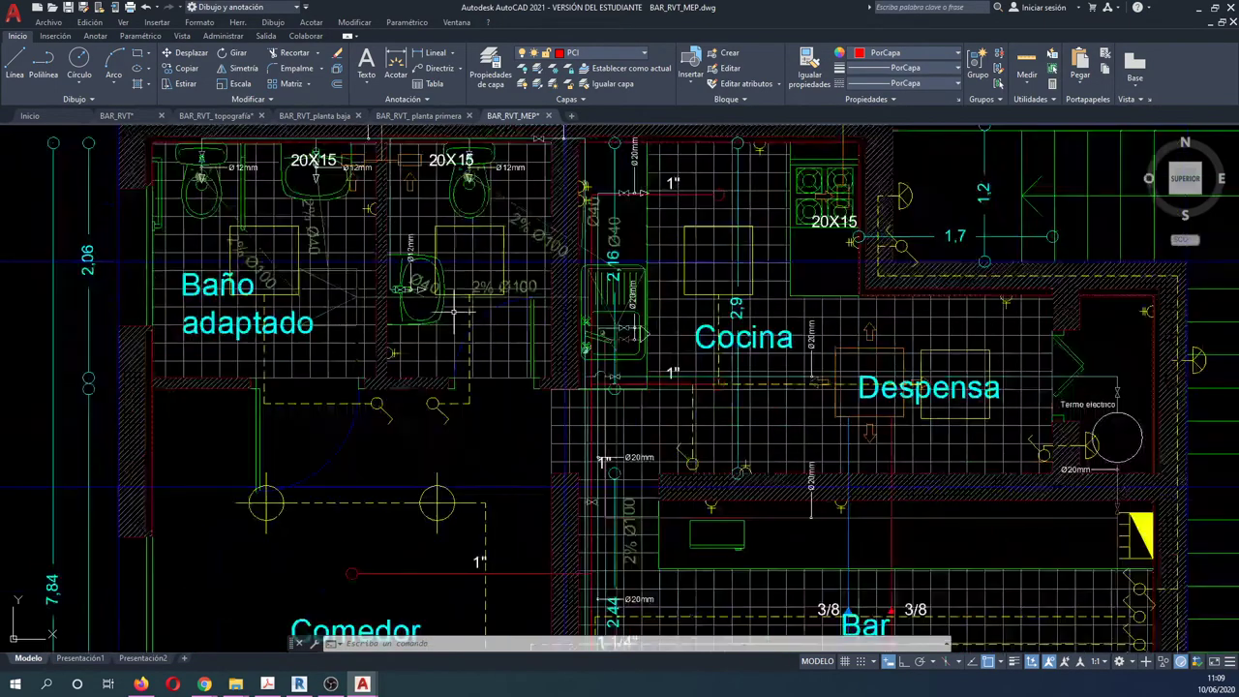
{"action": "scroll", "coordinate": [453, 308], "scroll_direction": "down", "scroll_amount": 1}
- Close BAR_RVT_MEP without saving, check BAR_RVT's layer list, and return to Revit
{"action": "left_click", "coordinate": [548, 116]}
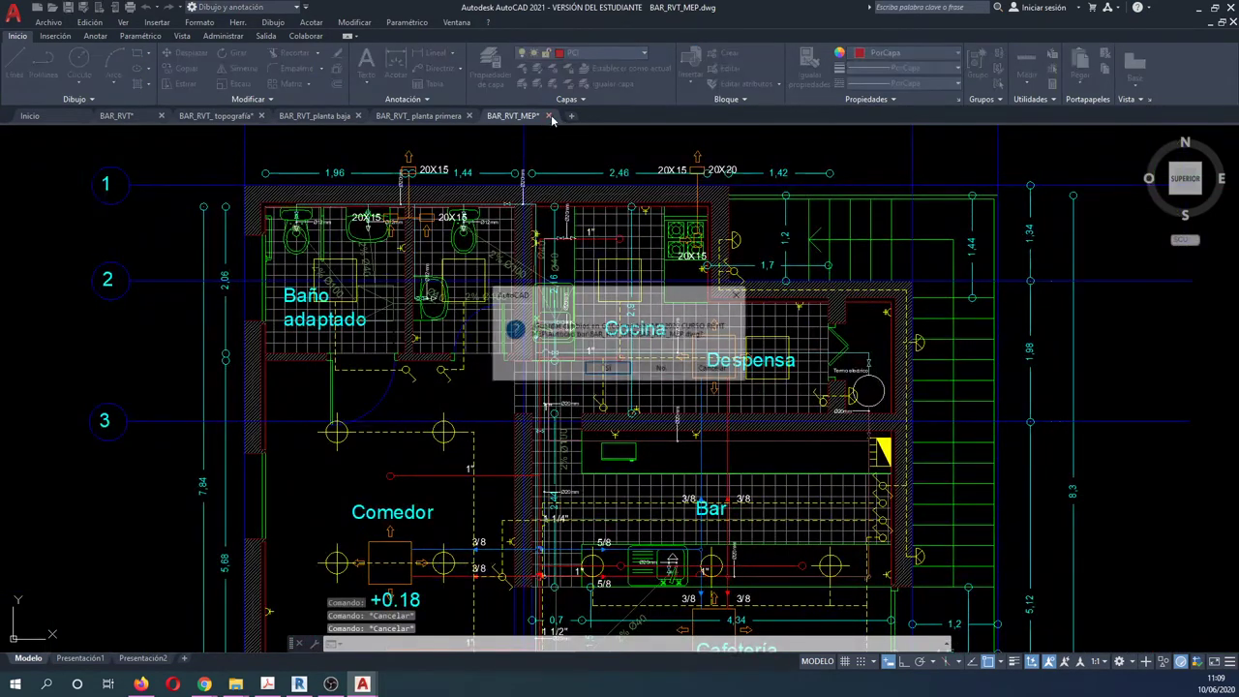
{"action": "left_click", "coordinate": [670, 368]}
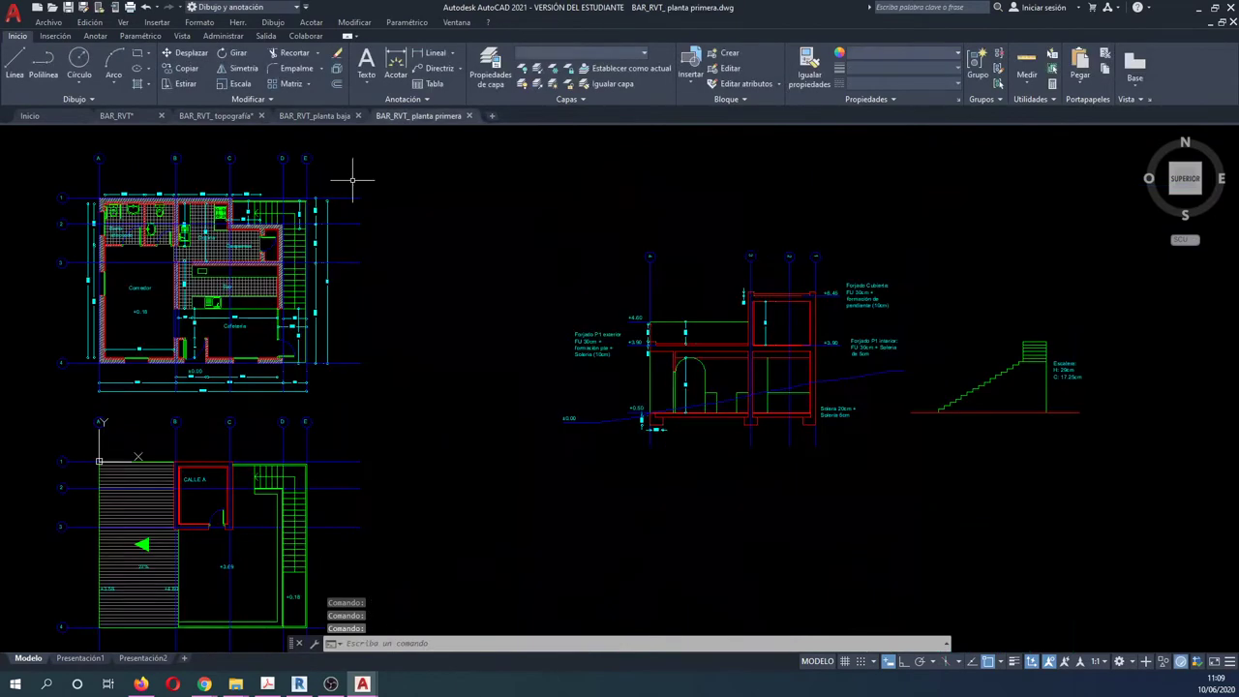
{"action": "left_click", "coordinate": [118, 116]}
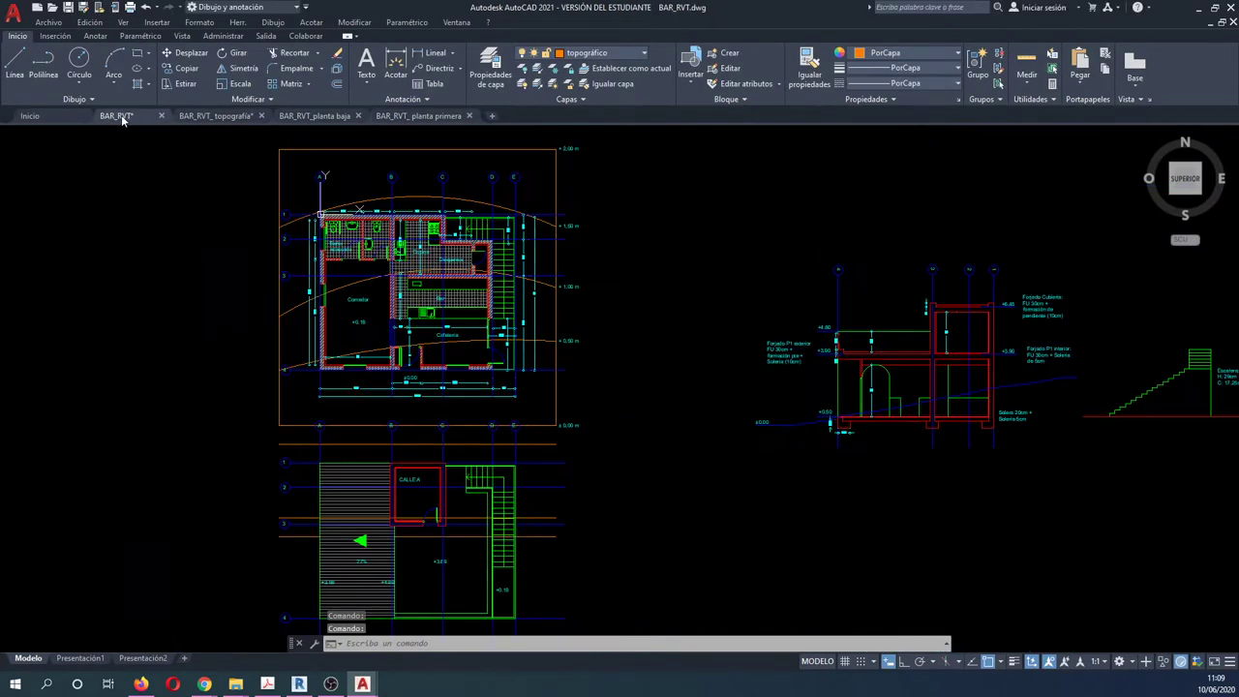
{"action": "left_click", "coordinate": [639, 55]}
{"action": "left_click", "coordinate": [655, 250]}
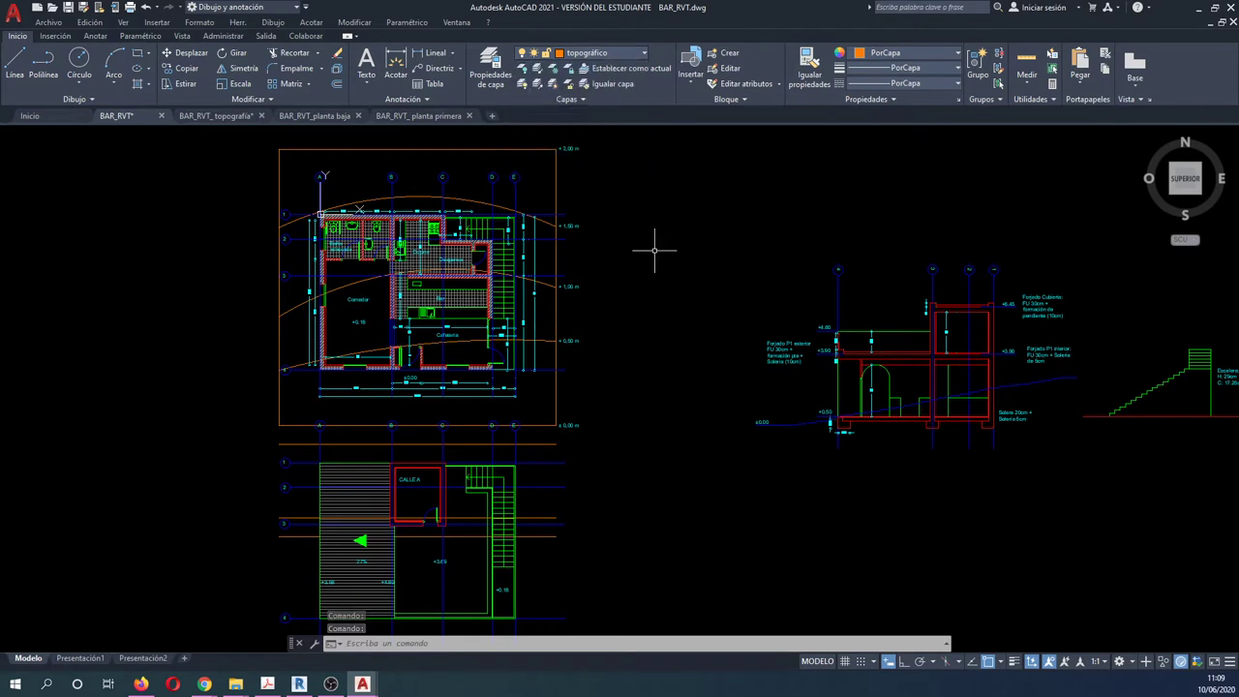
{"action": "left_click", "coordinate": [1203, 8]}
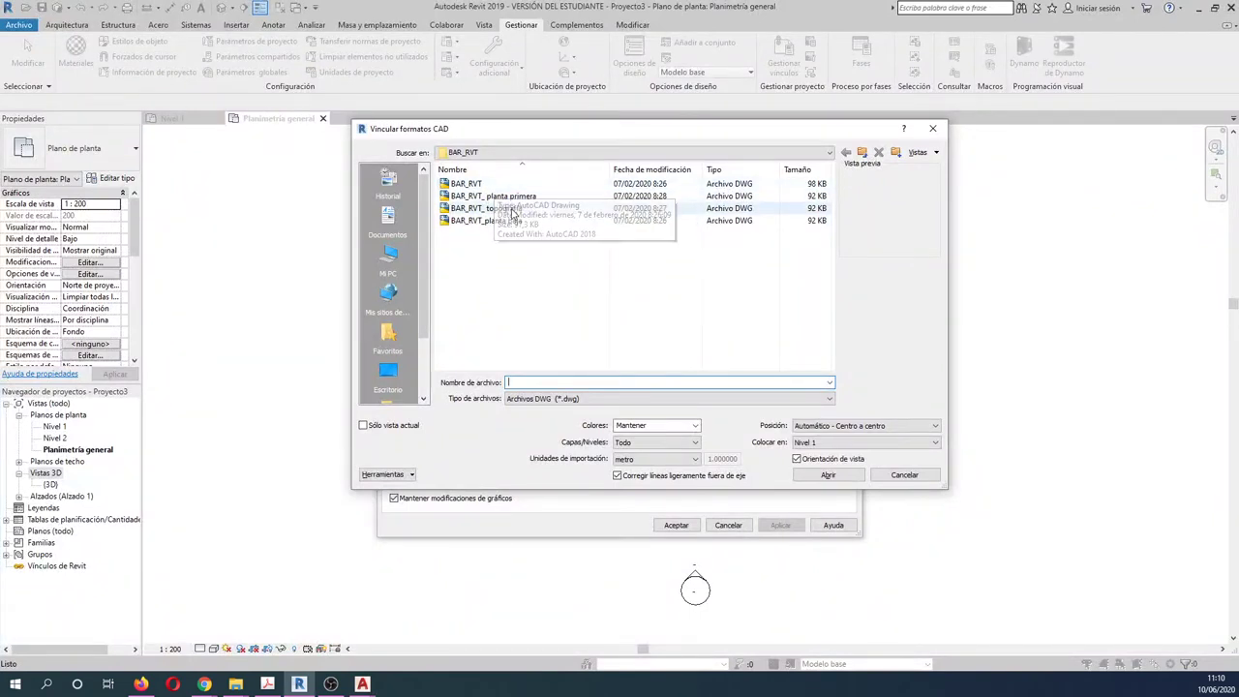
- Link BAR_RVT_topografía.dwg into the Planimetría general plan
{"action": "left_click", "coordinate": [511, 209]}
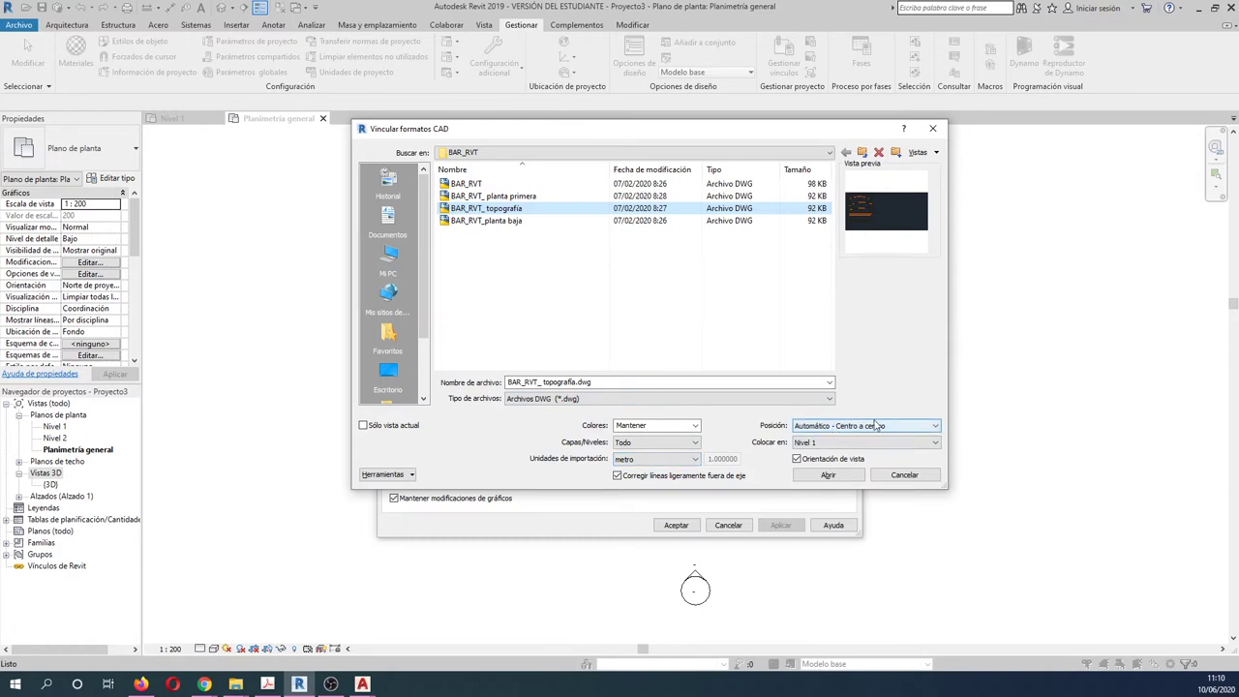
{"action": "left_click", "coordinate": [828, 475]}
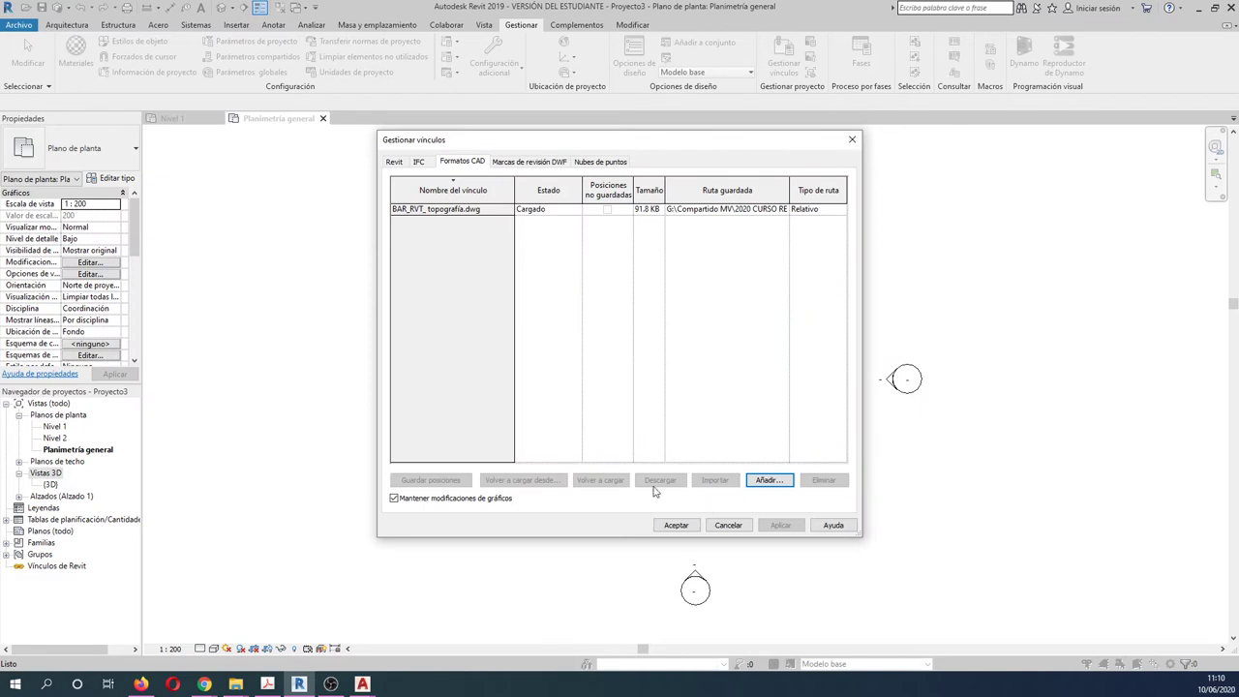
{"action": "left_click", "coordinate": [676, 525]}
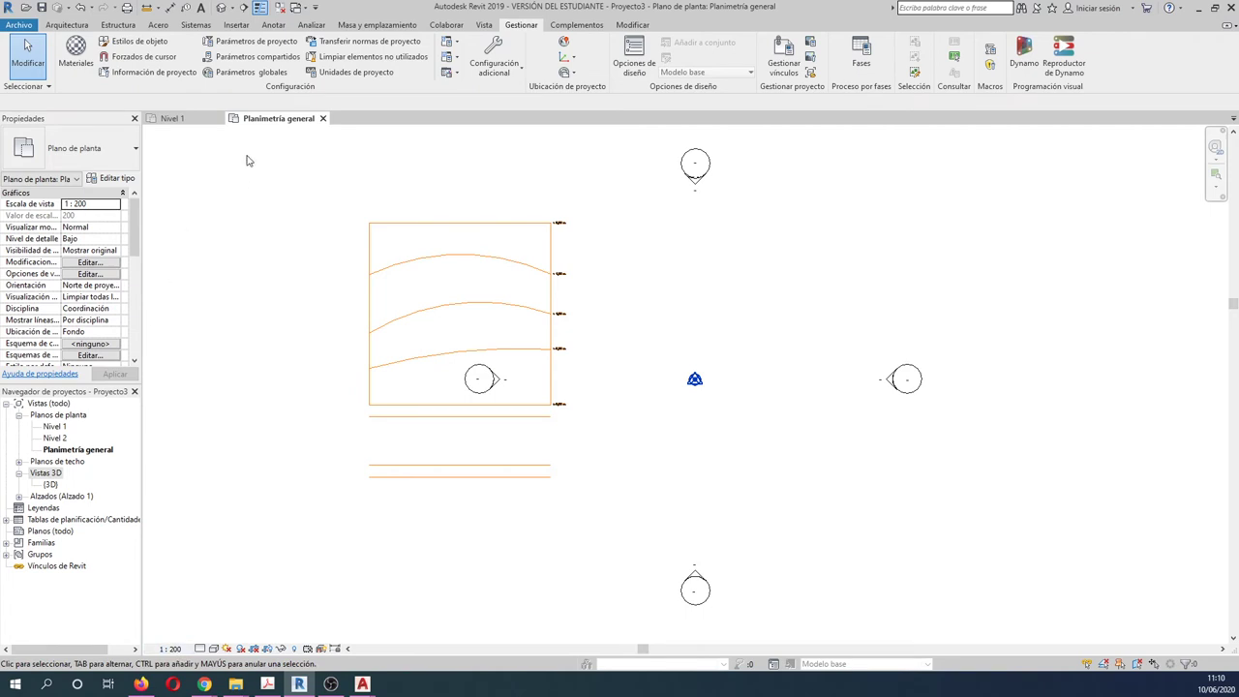
- Set the Planimetría general view scale to 1:100 and zoom over the topography contours
{"action": "left_click", "coordinate": [170, 648]}
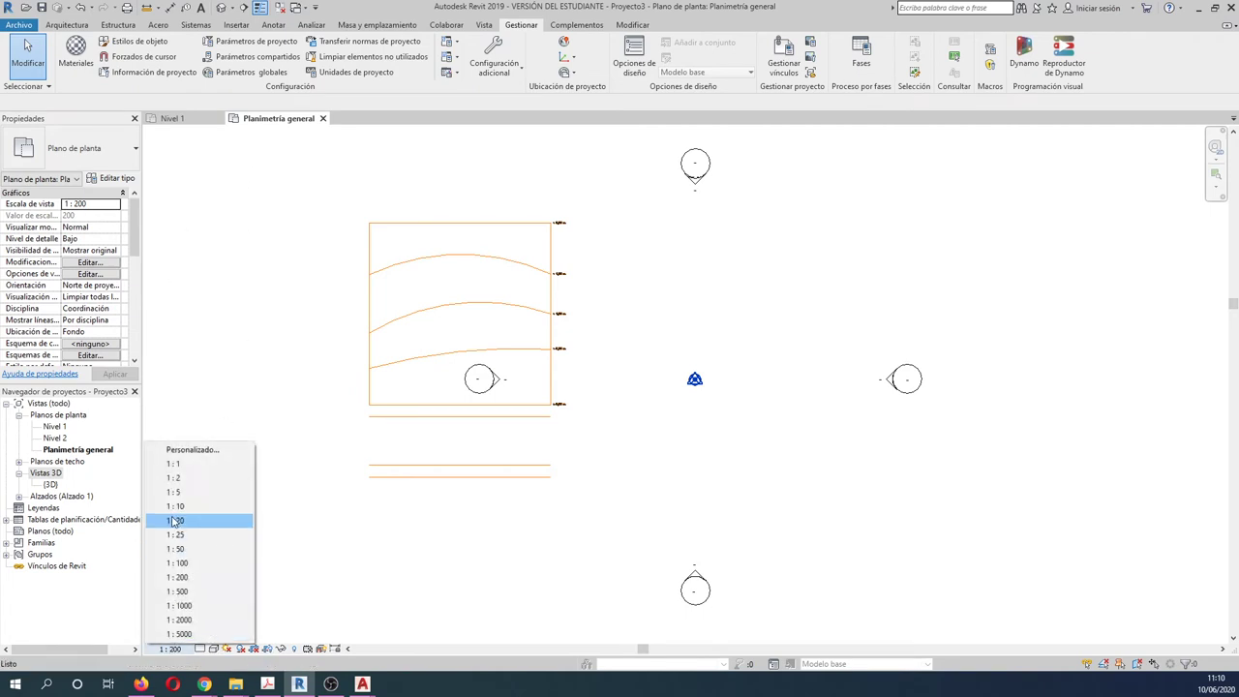
{"action": "left_click", "coordinate": [203, 561]}
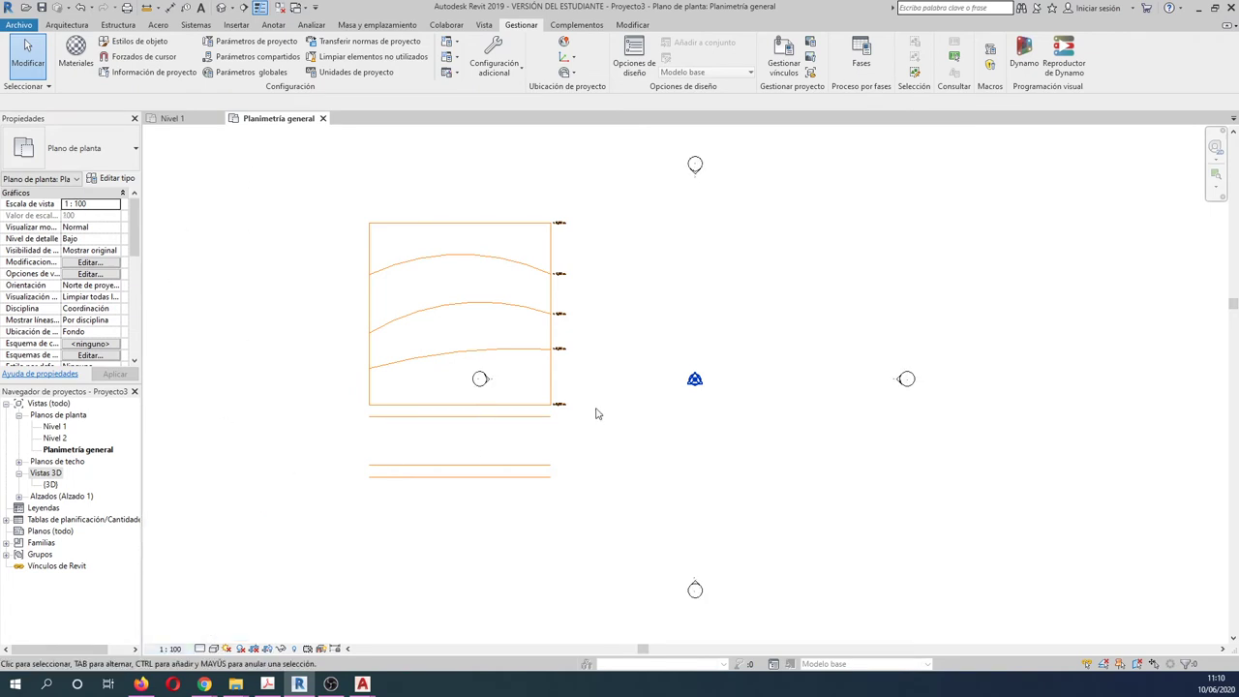
{"action": "scroll", "coordinate": [627, 478], "scroll_direction": "down", "scroll_amount": 2}
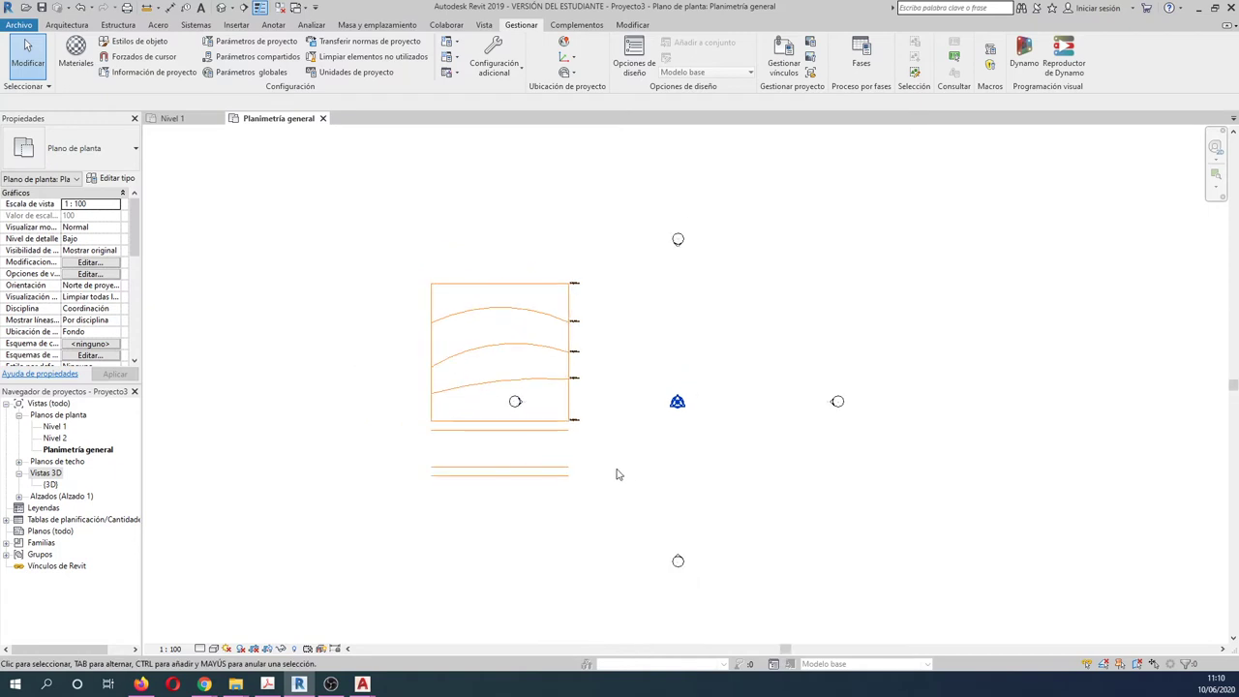
{"action": "scroll", "coordinate": [578, 445], "scroll_direction": "up", "scroll_amount": 1}
{"action": "scroll", "coordinate": [529, 250], "scroll_direction": "up", "scroll_amount": 1}
{"action": "scroll", "coordinate": [515, 263], "scroll_direction": "up", "scroll_amount": 3}
{"action": "scroll", "coordinate": [542, 257], "scroll_direction": "up", "scroll_amount": 1}
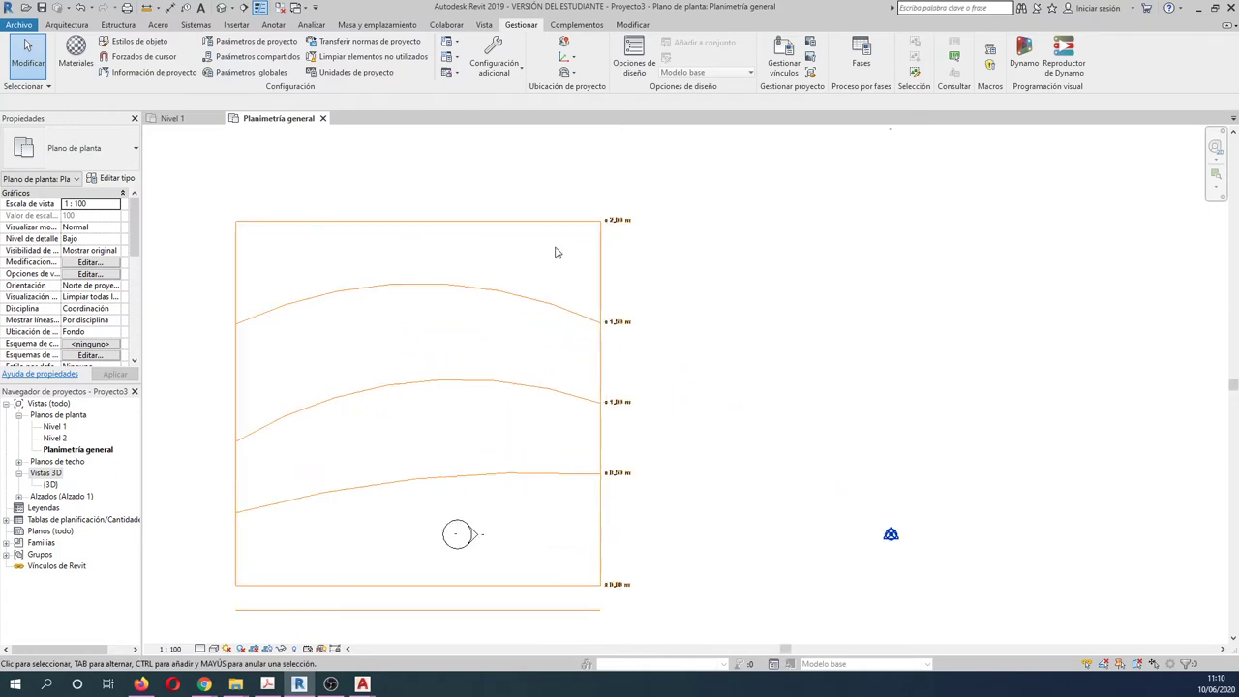
{"action": "scroll", "coordinate": [555, 253], "scroll_direction": "up", "scroll_amount": 1}
{"action": "scroll", "coordinate": [556, 254], "scroll_direction": "up", "scroll_amount": 1}
{"action": "scroll", "coordinate": [571, 264], "scroll_direction": "down", "scroll_amount": 2}
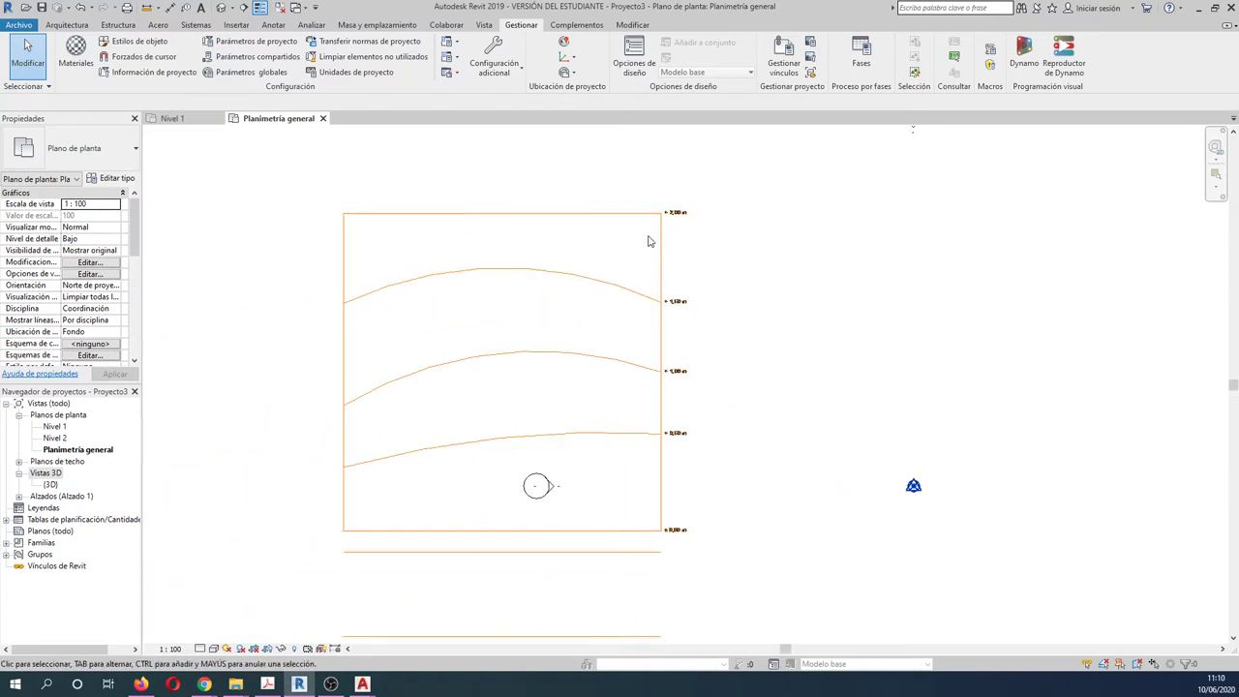
{"action": "scroll", "coordinate": [545, 233], "scroll_direction": "down", "scroll_amount": 2}
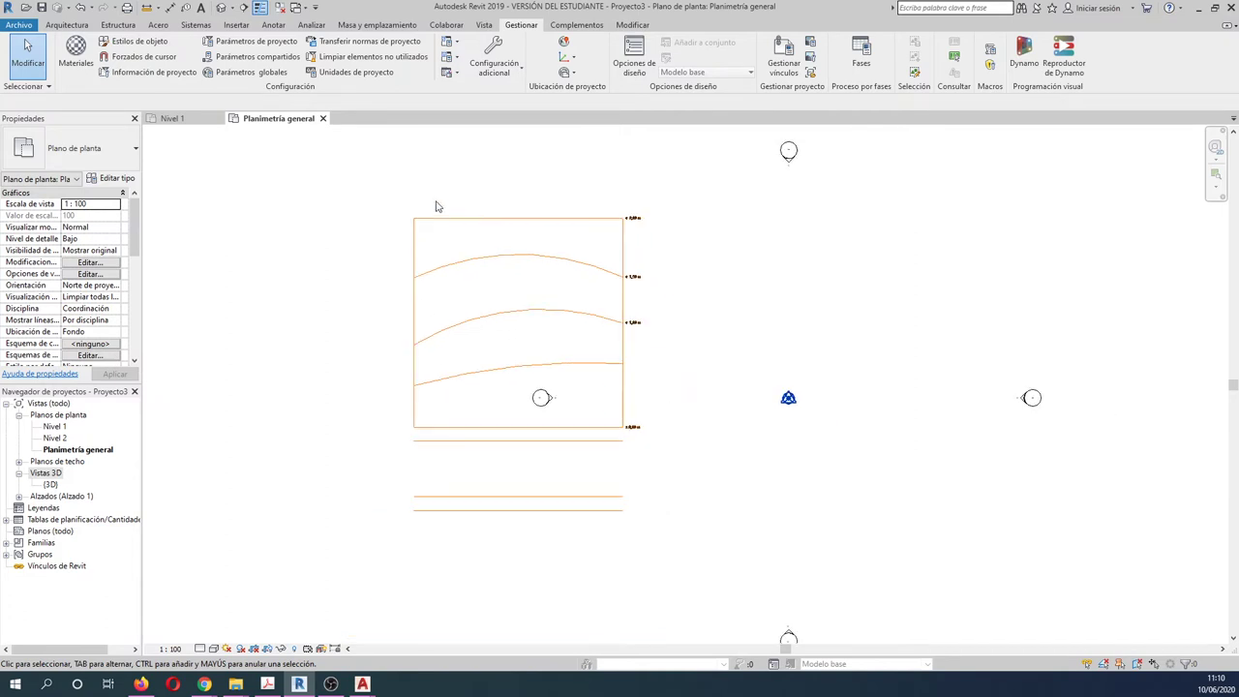
- Remove the BAR_RVT_topografía link from the CAD Formats list in Manage Links
{"action": "left_click", "coordinate": [784, 53]}
{"action": "left_click", "coordinate": [472, 162]}
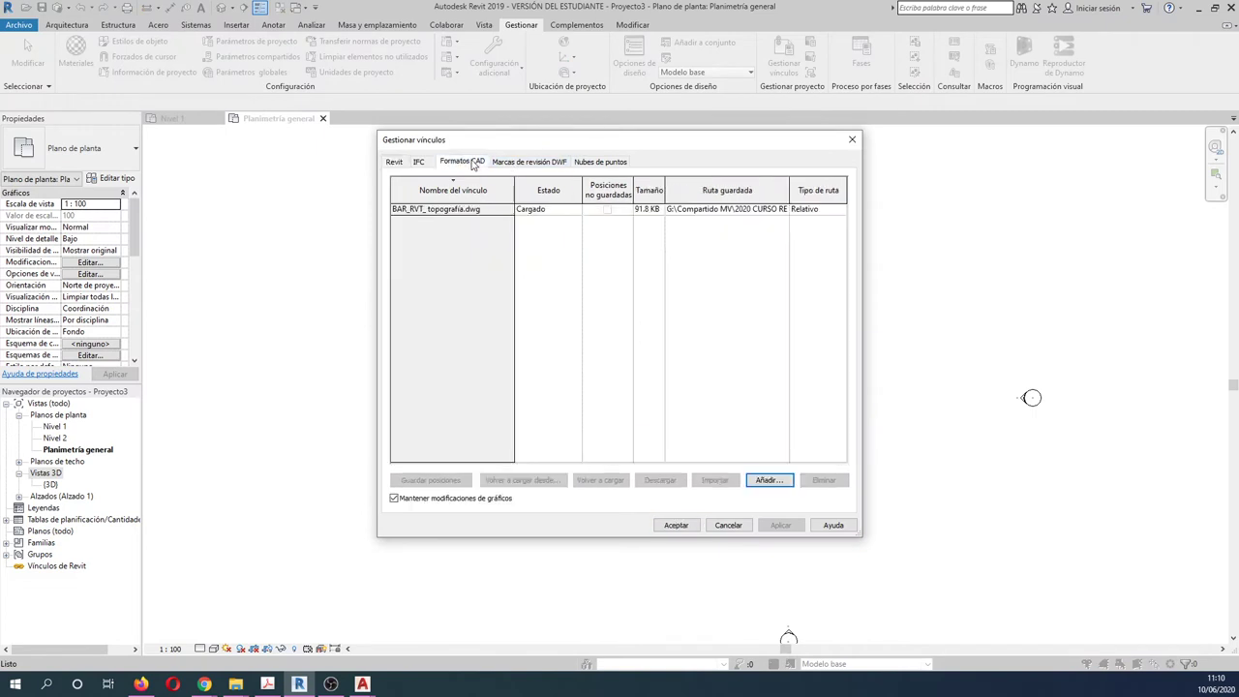
{"action": "left_click", "coordinate": [452, 208]}
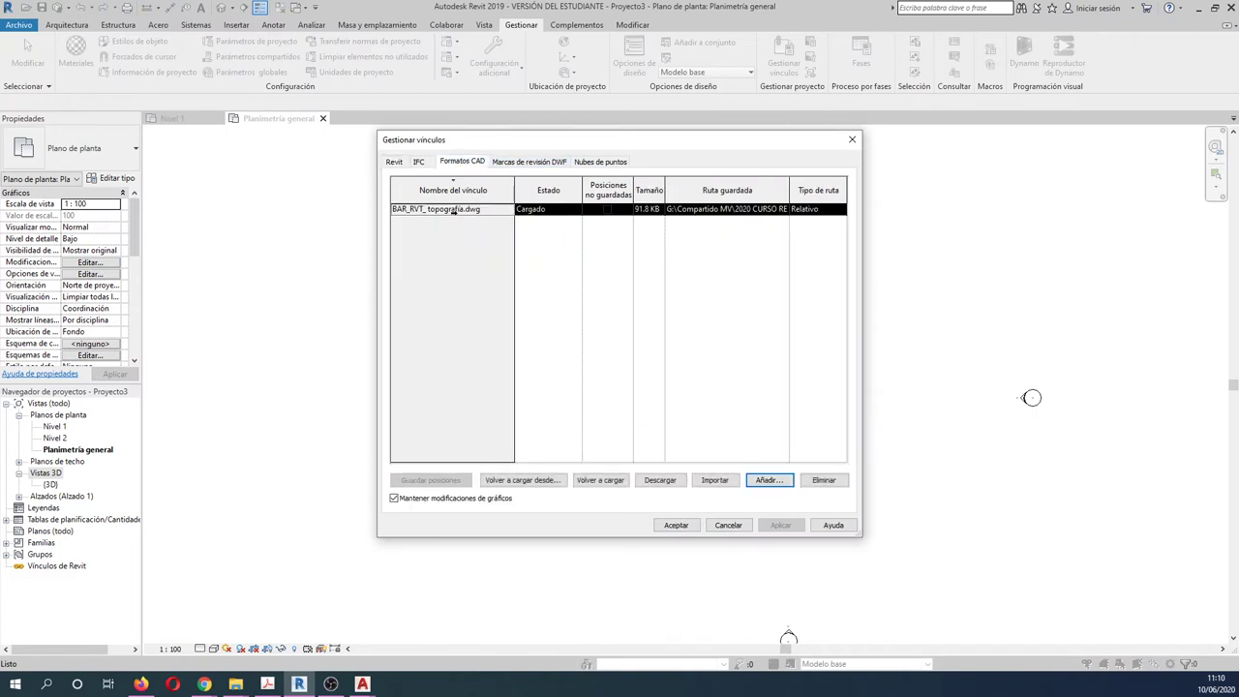
{"action": "left_click", "coordinate": [824, 481]}
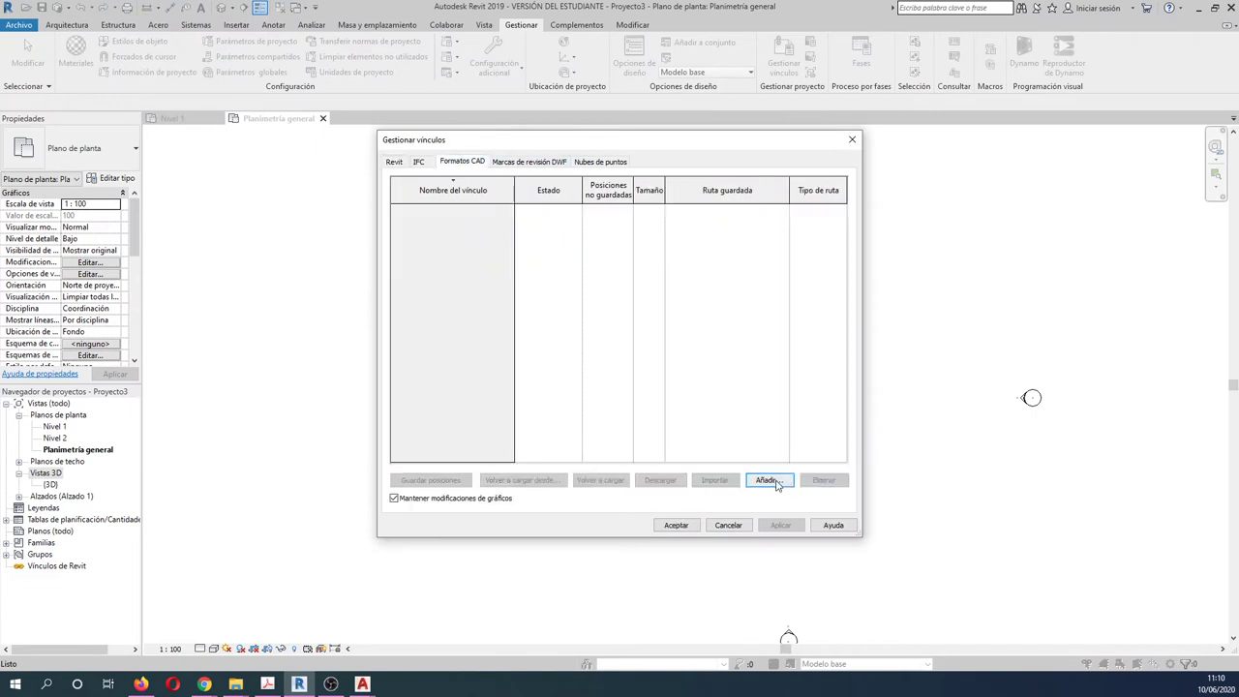
- Add a new CAD link to BAR_RVT.dwg and confirm it into the site plan
{"action": "left_click", "coordinate": [768, 480]}
{"action": "left_click", "coordinate": [466, 183]}
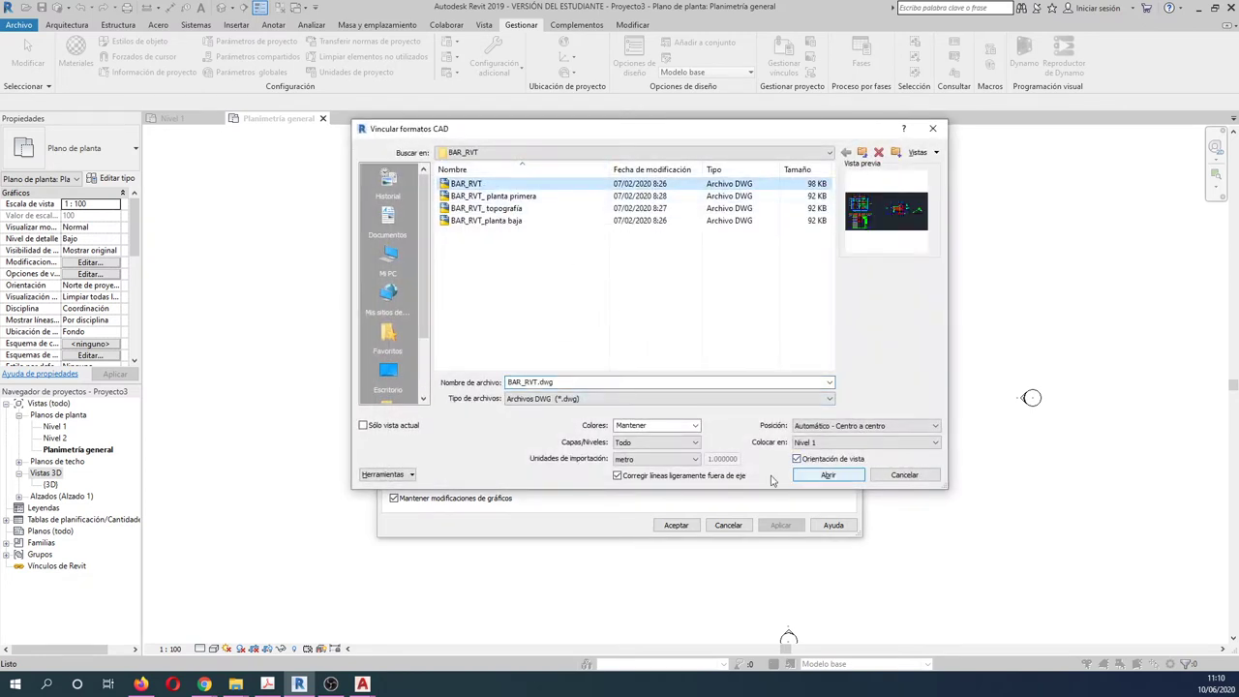
{"action": "left_click", "coordinate": [825, 476]}
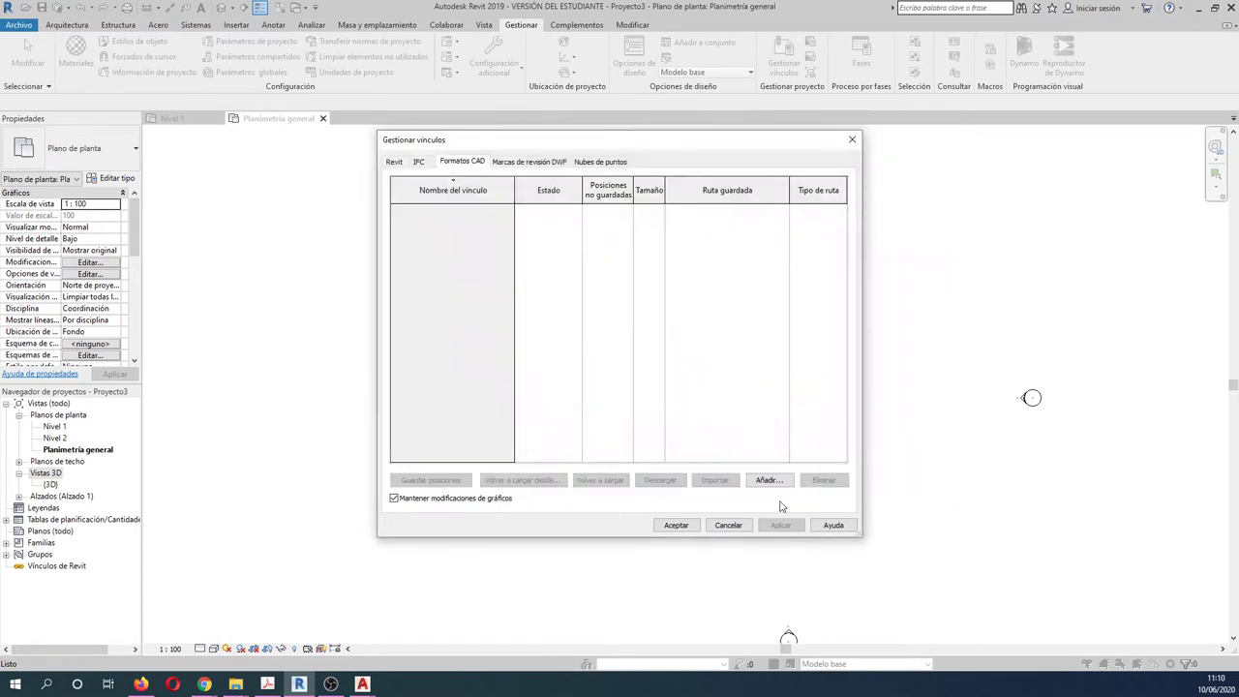
{"action": "left_click", "coordinate": [678, 526]}
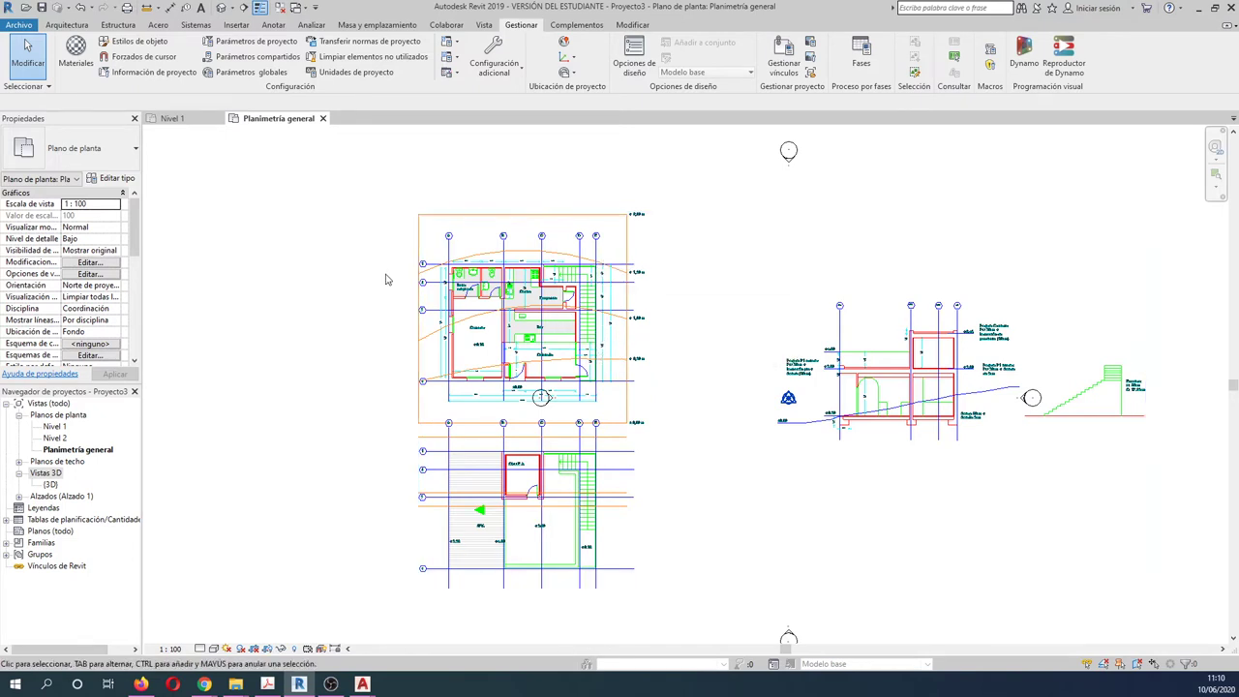
- Using VG, hide the BAR_RVT.dwg layers 0, Defpoints, disc, mobil, proy and seccion, and apply
{"action": "key", "text": "v"}
{"action": "key", "text": "g"}
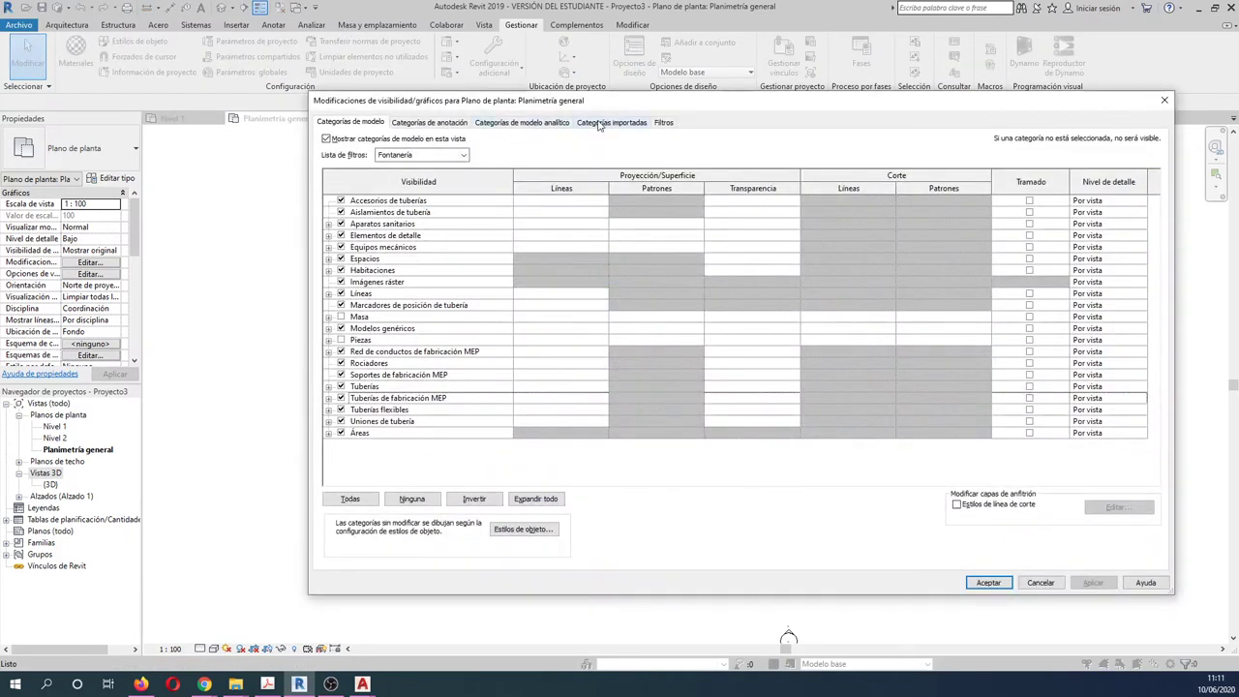
{"action": "left_click", "coordinate": [598, 124]}
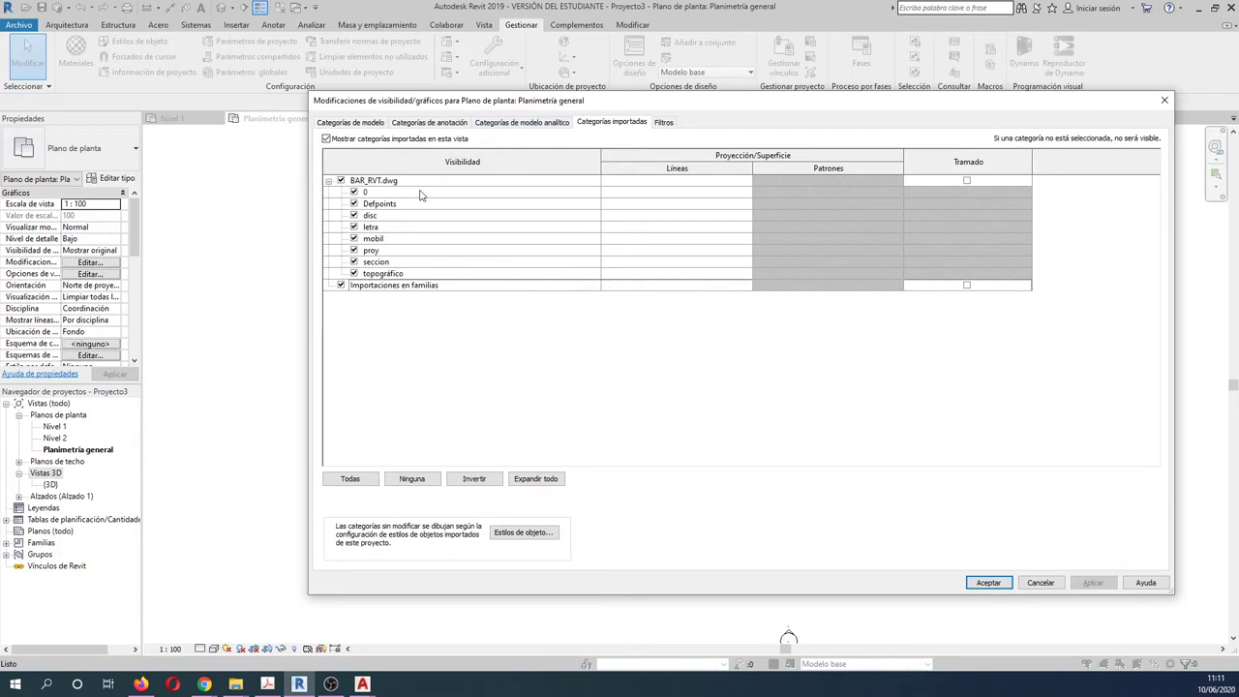
{"action": "left_click_drag", "start_coordinate": [387, 101], "coordinate": [552, 104]}
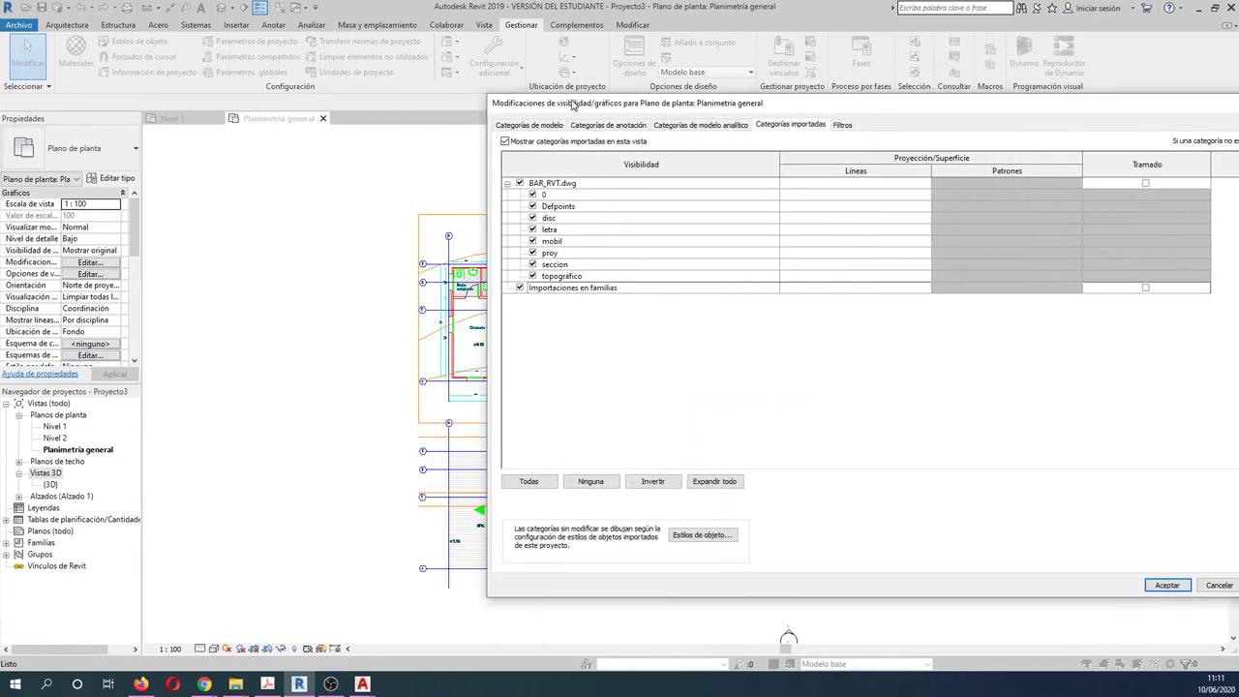
{"action": "left_click", "coordinate": [519, 194]}
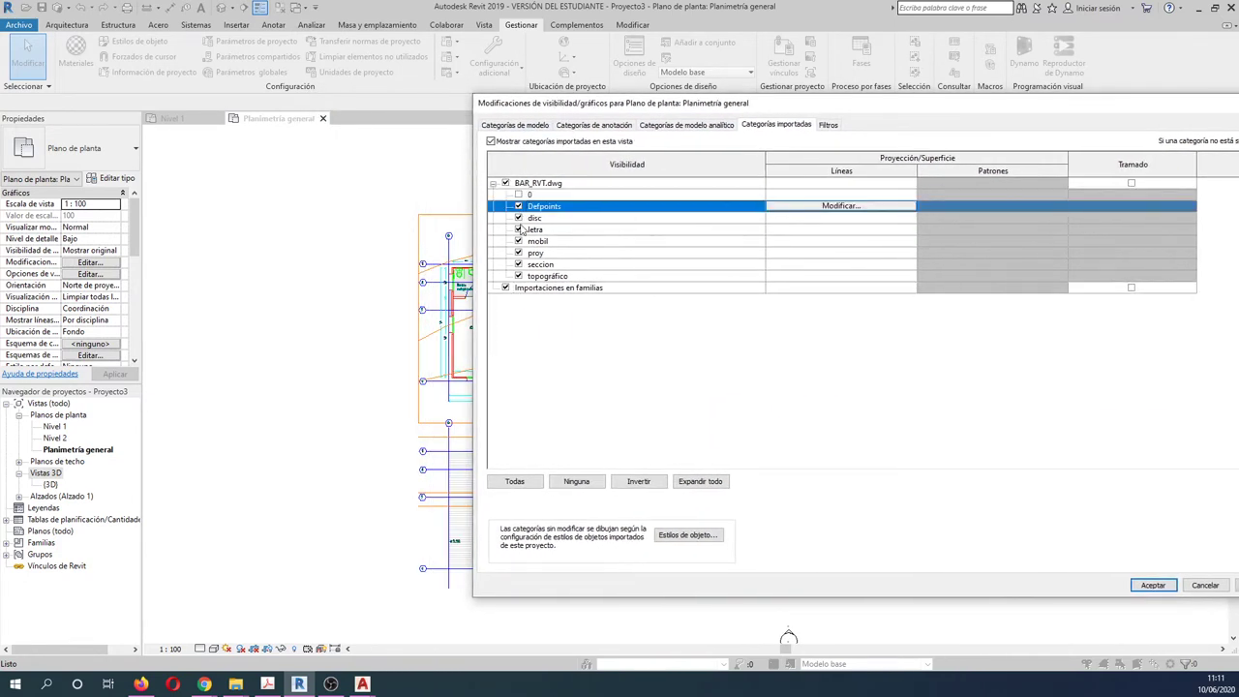
{"action": "left_click", "coordinate": [524, 229]}
{"action": "left_click", "coordinate": [519, 218]}
{"action": "left_click", "coordinate": [518, 206]}
{"action": "left_click", "coordinate": [524, 232]}
{"action": "left_click", "coordinate": [519, 241]}
{"action": "left_click", "coordinate": [519, 252]}
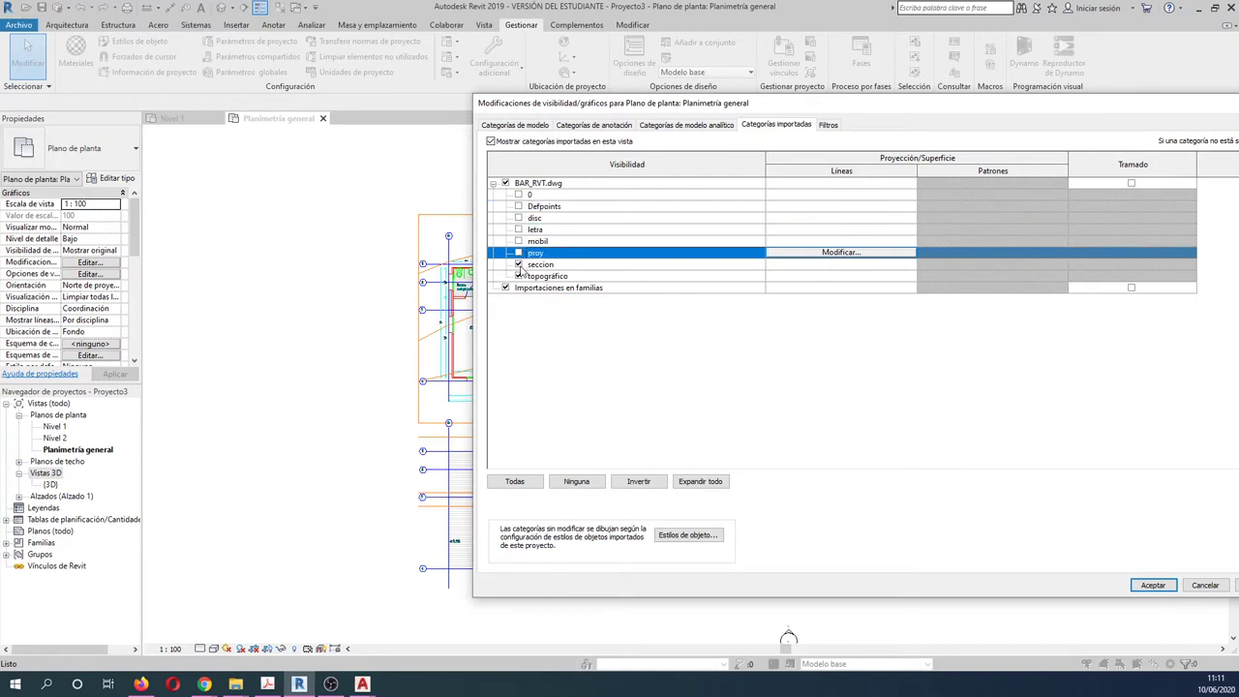
{"action": "left_click", "coordinate": [519, 264]}
{"action": "left_click", "coordinate": [519, 230]}
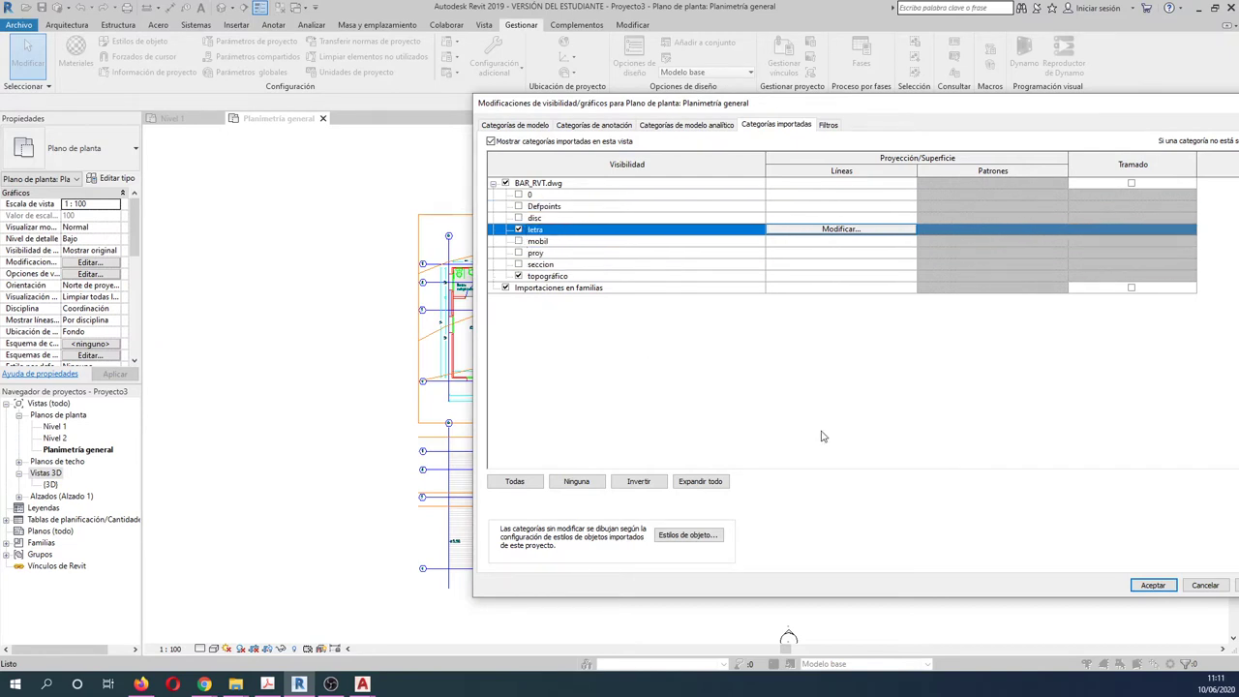
{"action": "left_click", "coordinate": [1155, 585]}
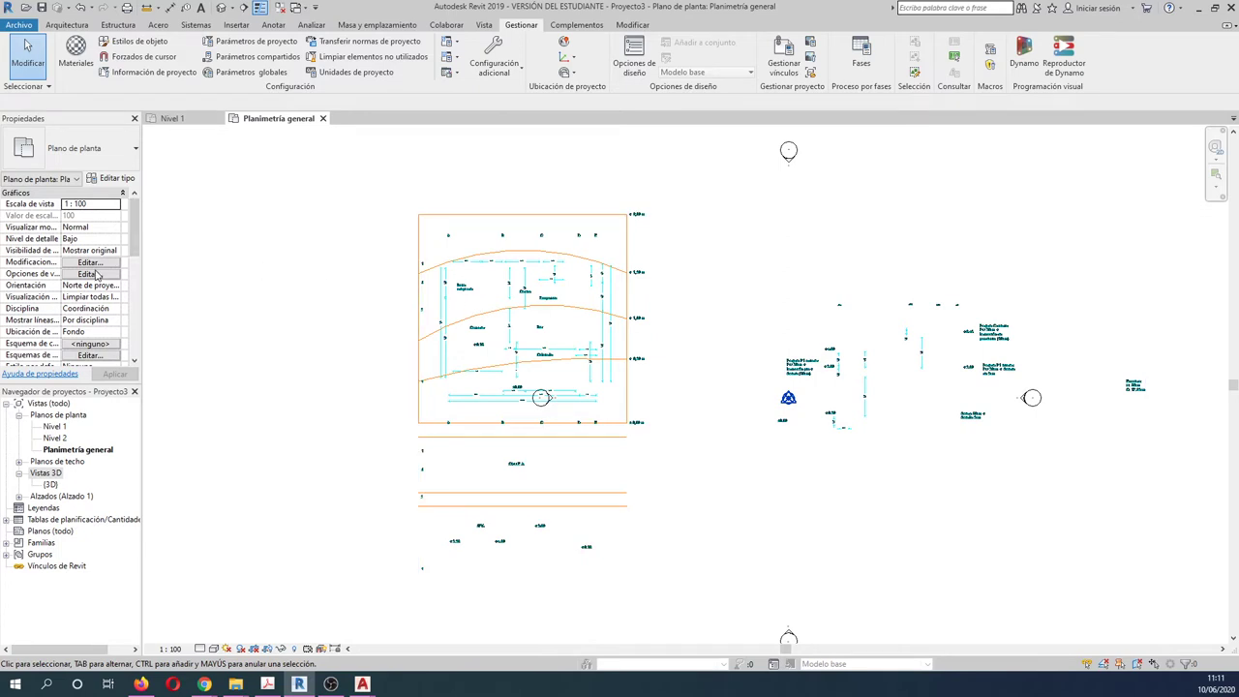
- Reopen Visibility/Graphics from the Vista tab and also turn off the letra layer, then confirm
{"action": "left_click", "coordinate": [483, 24]}
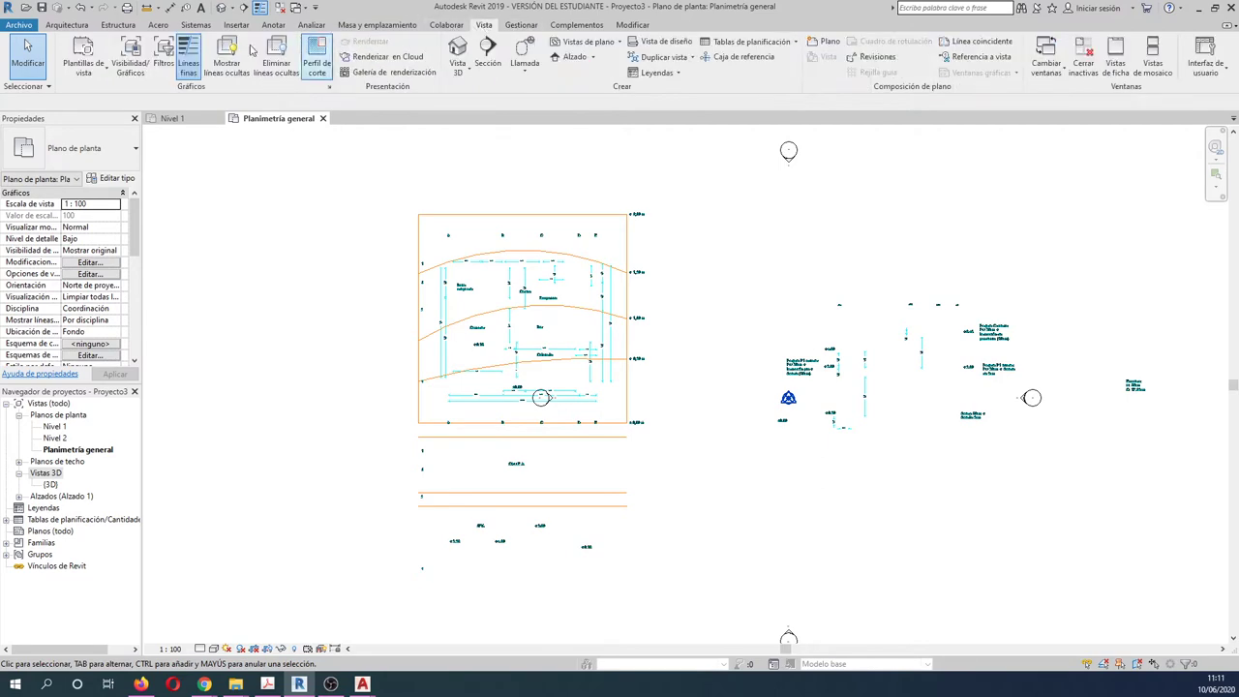
{"action": "left_click", "coordinate": [128, 62]}
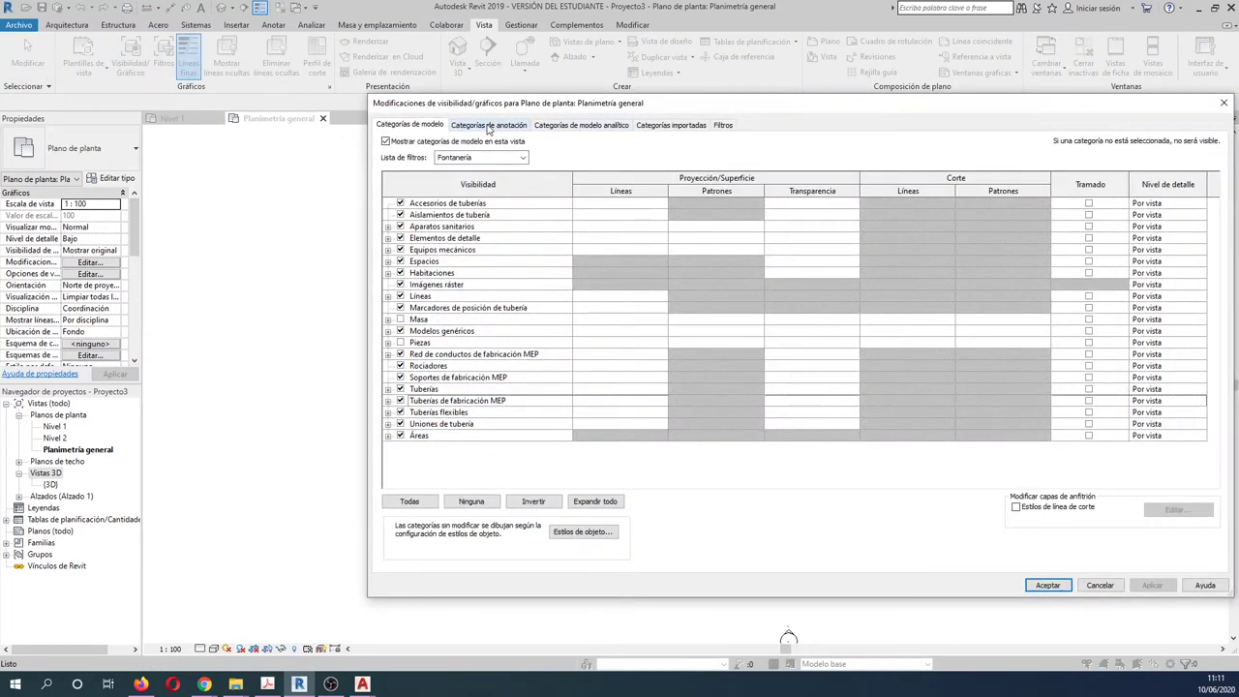
{"action": "left_click", "coordinate": [605, 127]}
{"action": "left_click", "coordinate": [668, 125]}
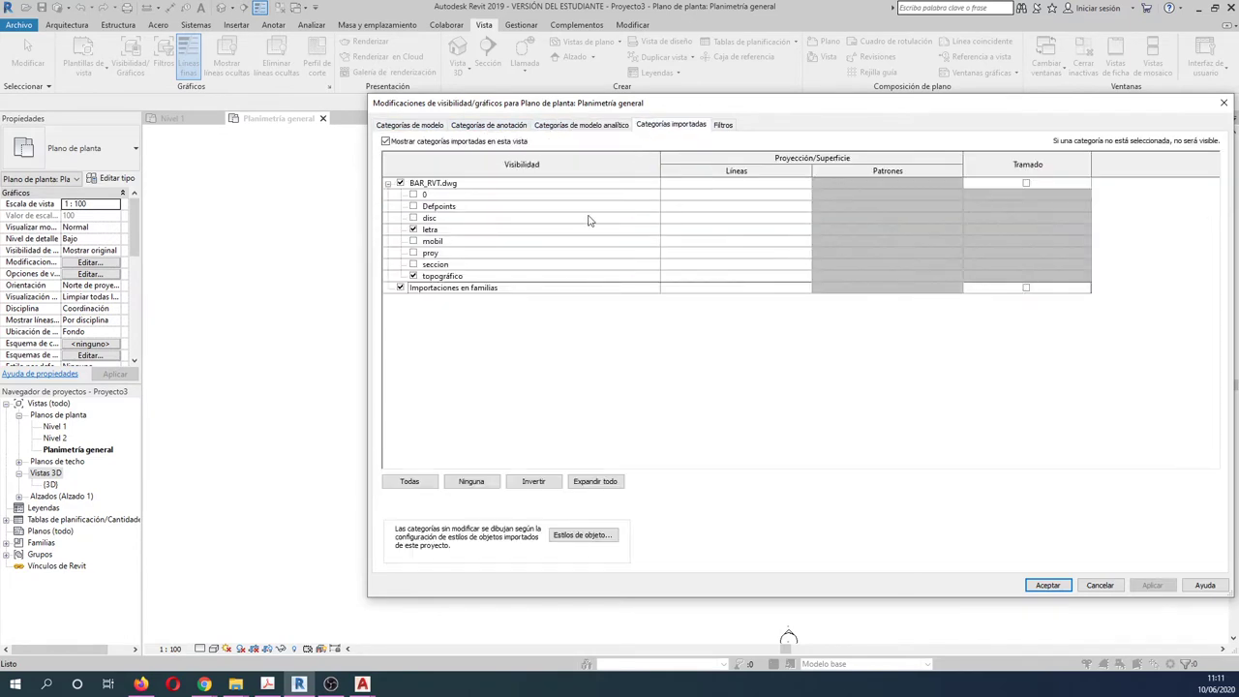
{"action": "left_click", "coordinate": [413, 229]}
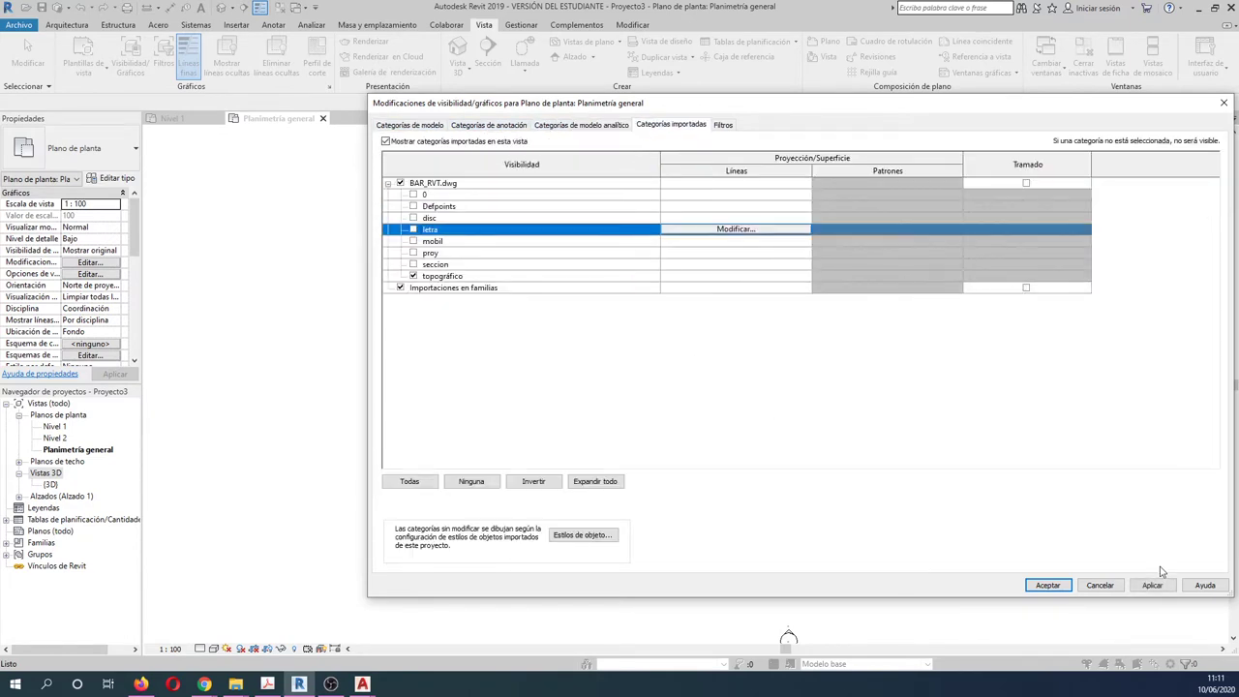
{"action": "left_click", "coordinate": [1152, 585]}
{"action": "left_click", "coordinate": [1046, 586]}
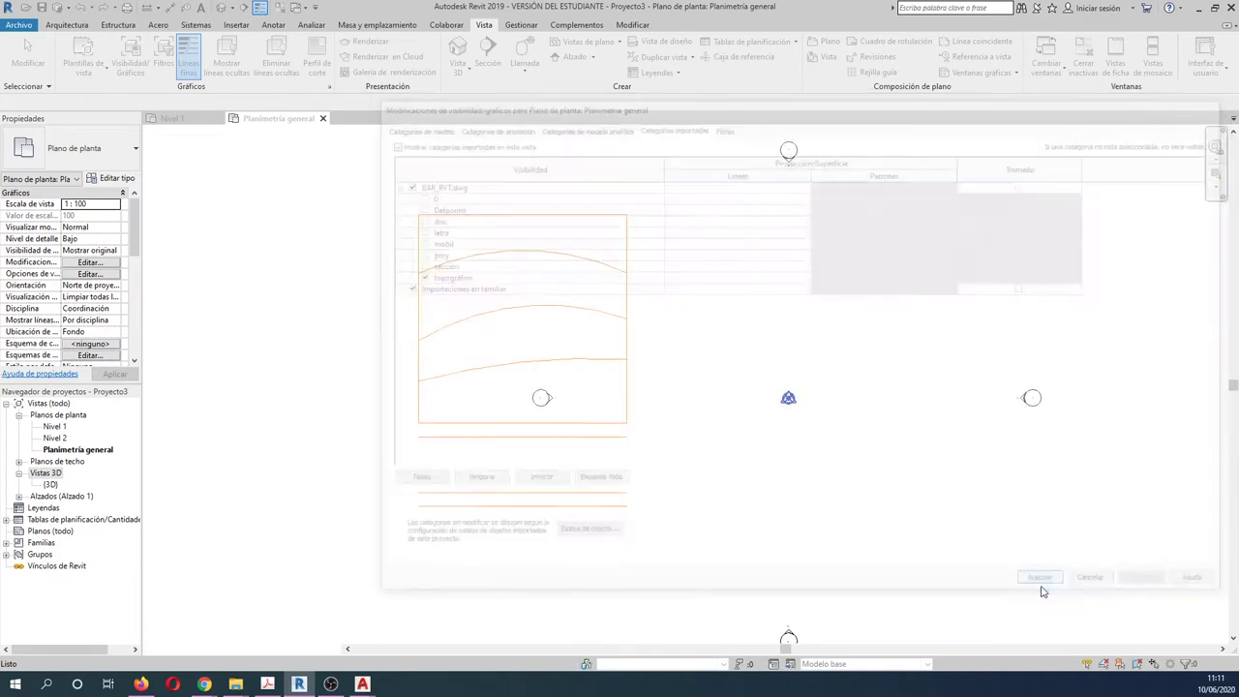
- Reopen the view's Visibility/Graphics overrides from the Properties palette
{"action": "left_click", "coordinate": [101, 274]}
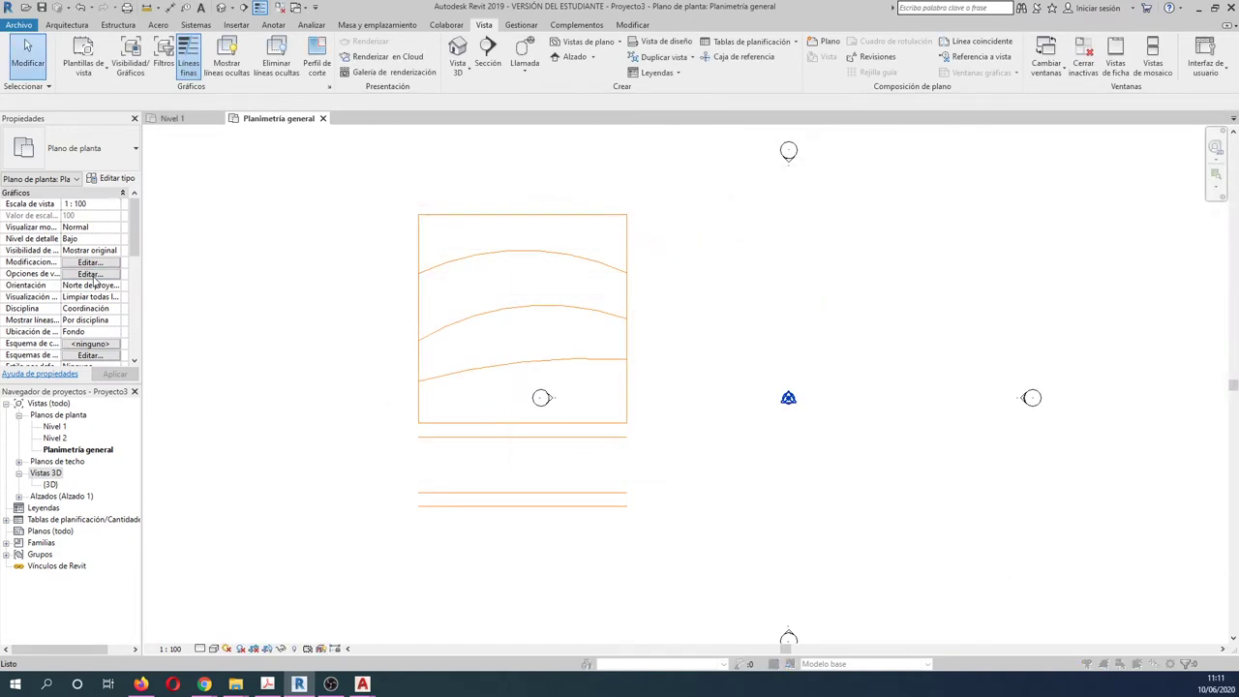
{"action": "left_click", "coordinate": [719, 194]}
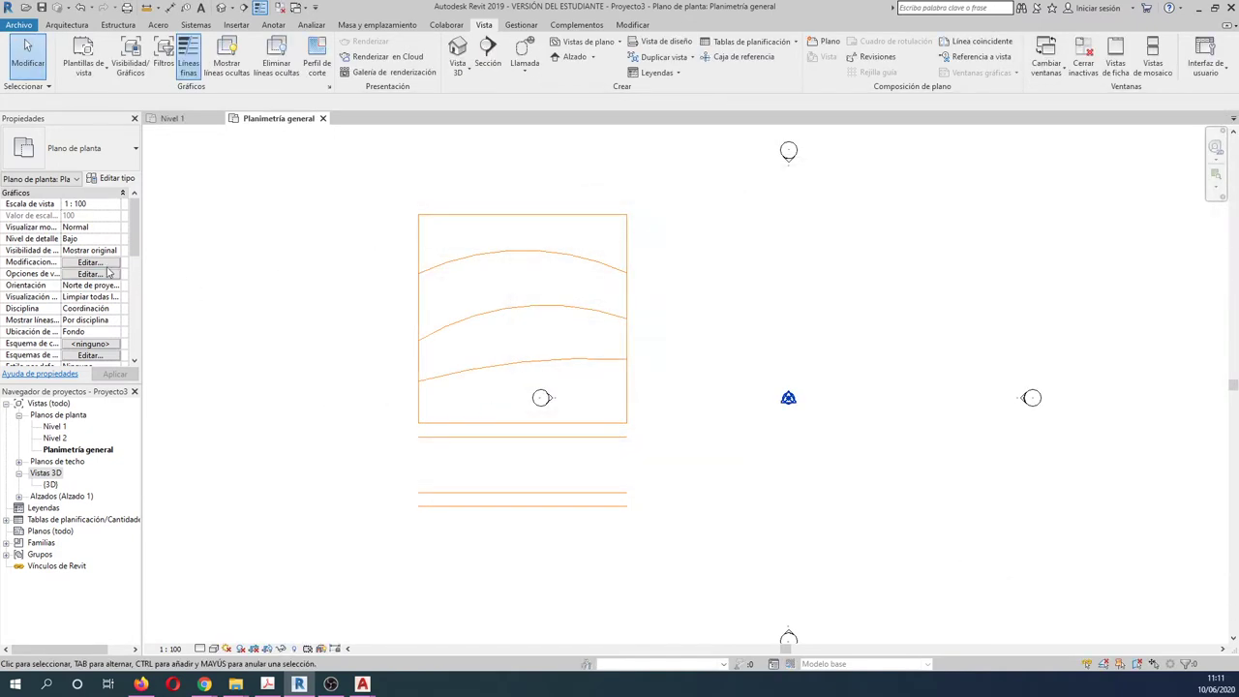
{"action": "left_click", "coordinate": [89, 262]}
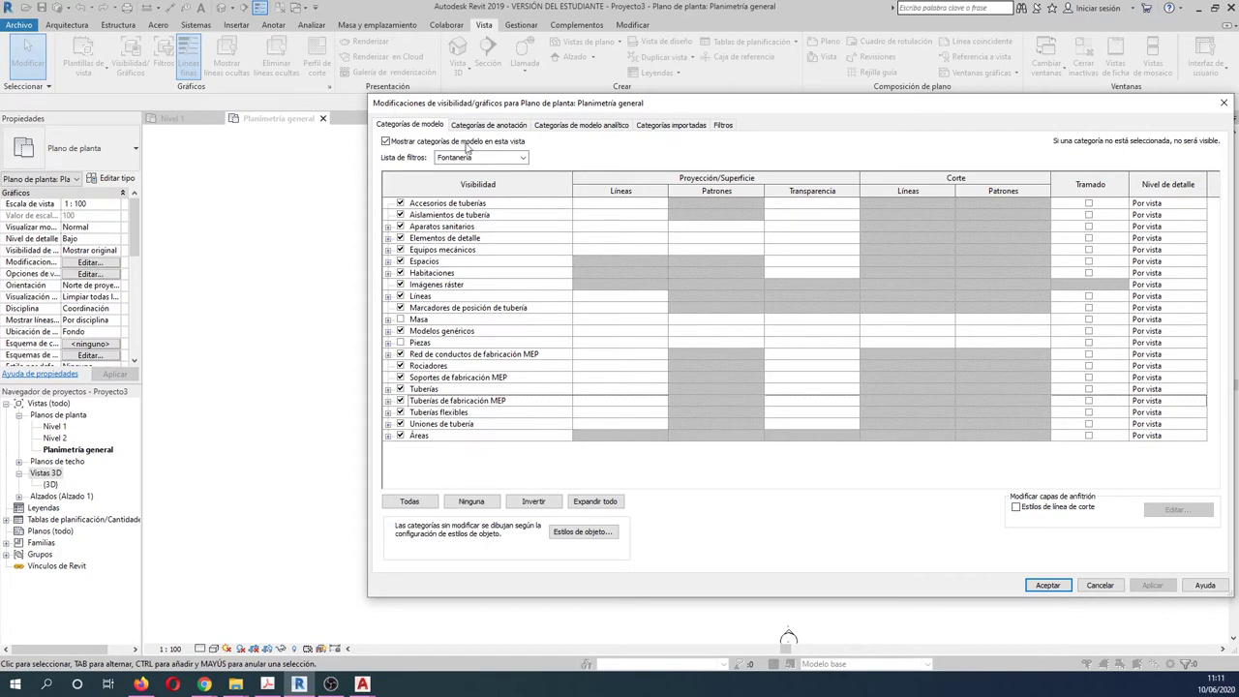
- Inspect BAR_RVT.dwg's layer list in Visibility/Graphics, then close it without changes
{"action": "left_click", "coordinate": [649, 125]}
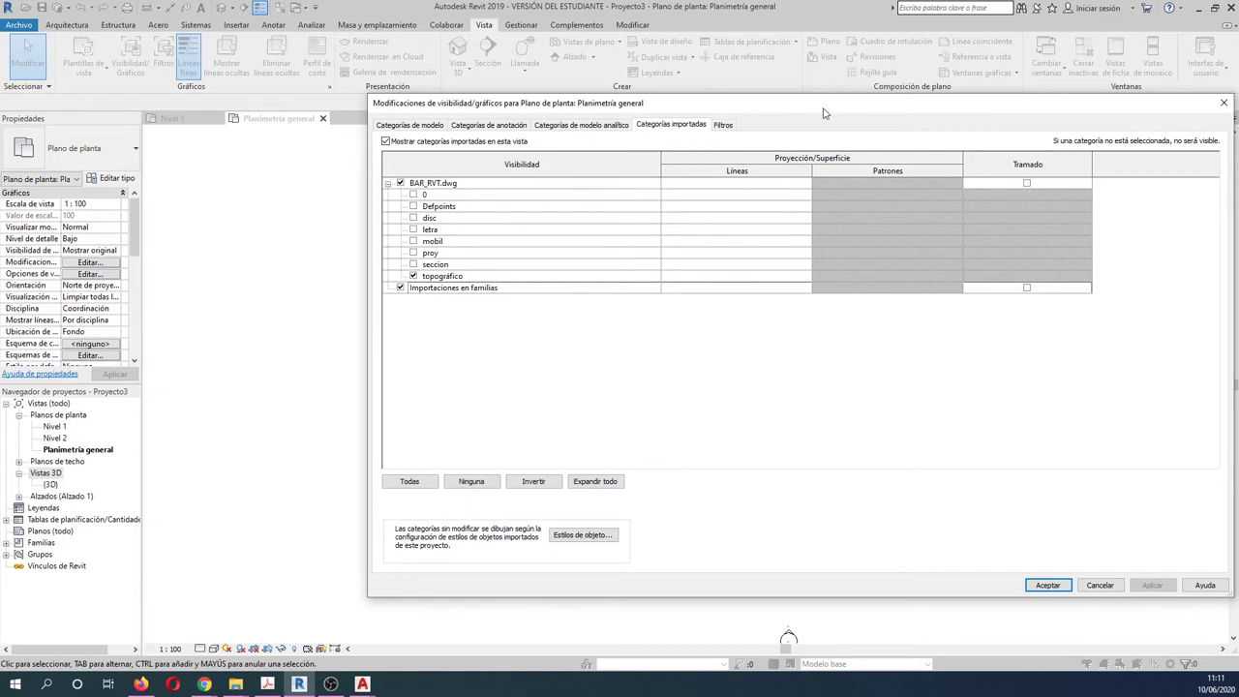
{"action": "left_click_drag", "start_coordinate": [823, 113], "coordinate": [756, 125]}
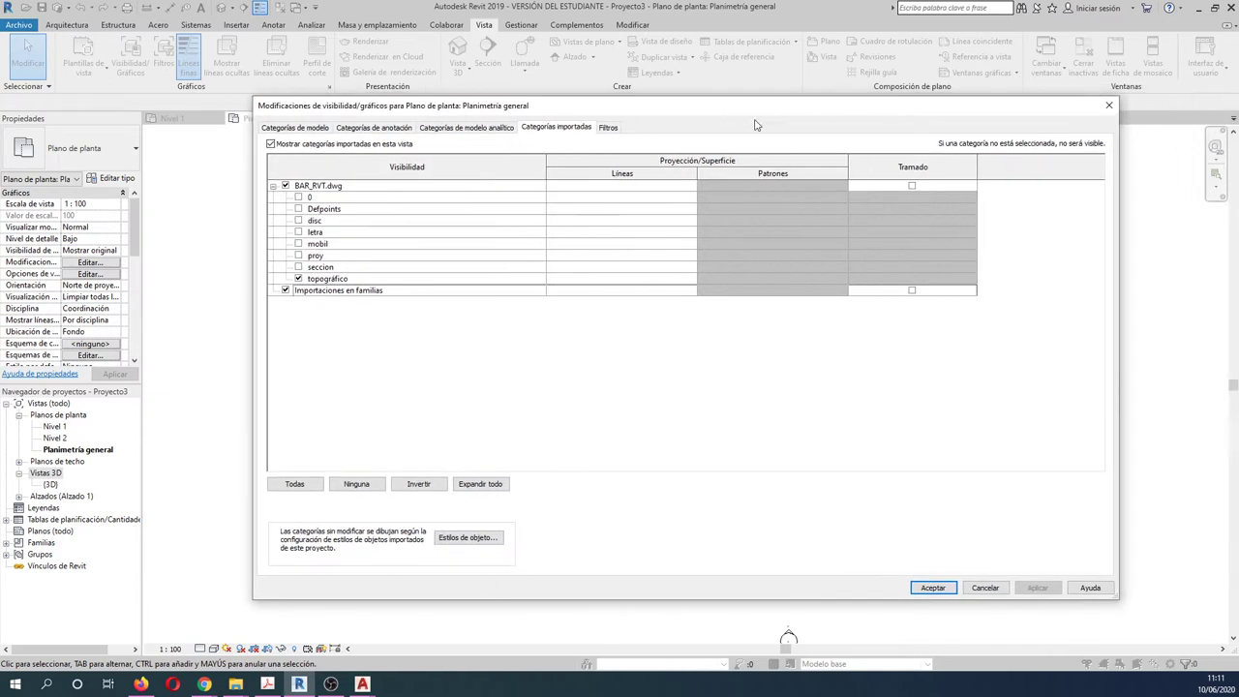
{"action": "left_click", "coordinate": [1106, 114]}
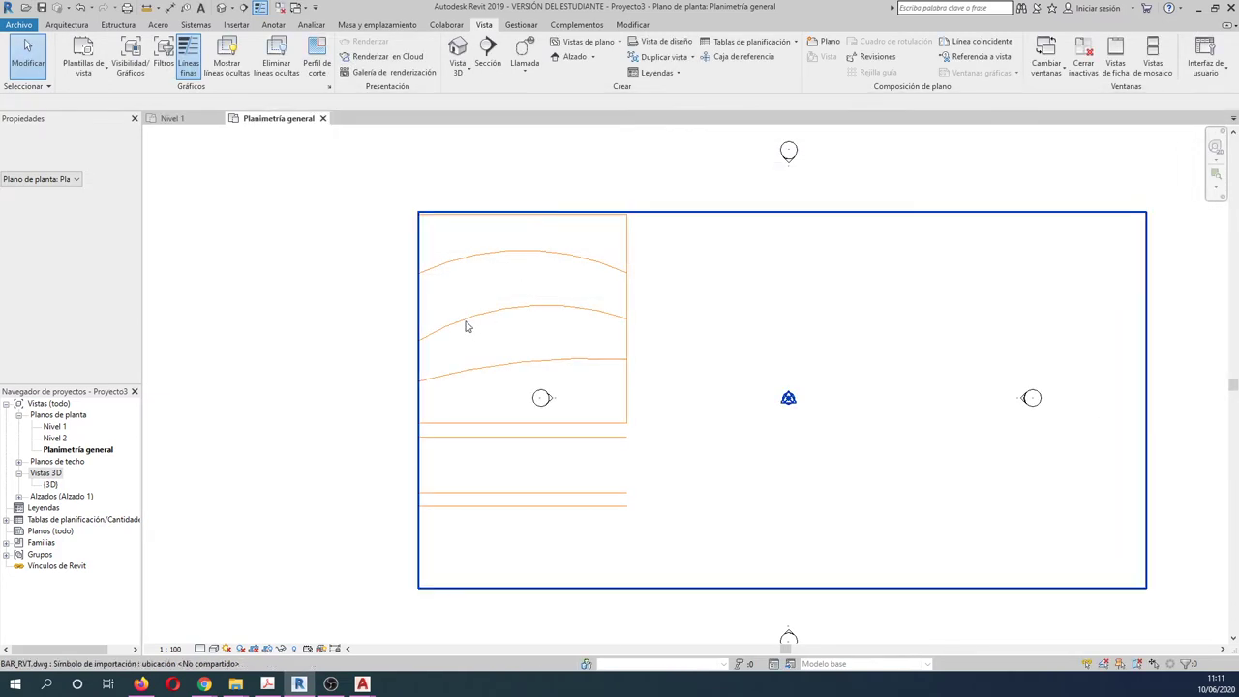
{"action": "scroll", "coordinate": [407, 186], "scroll_direction": "down", "scroll_amount": 2}
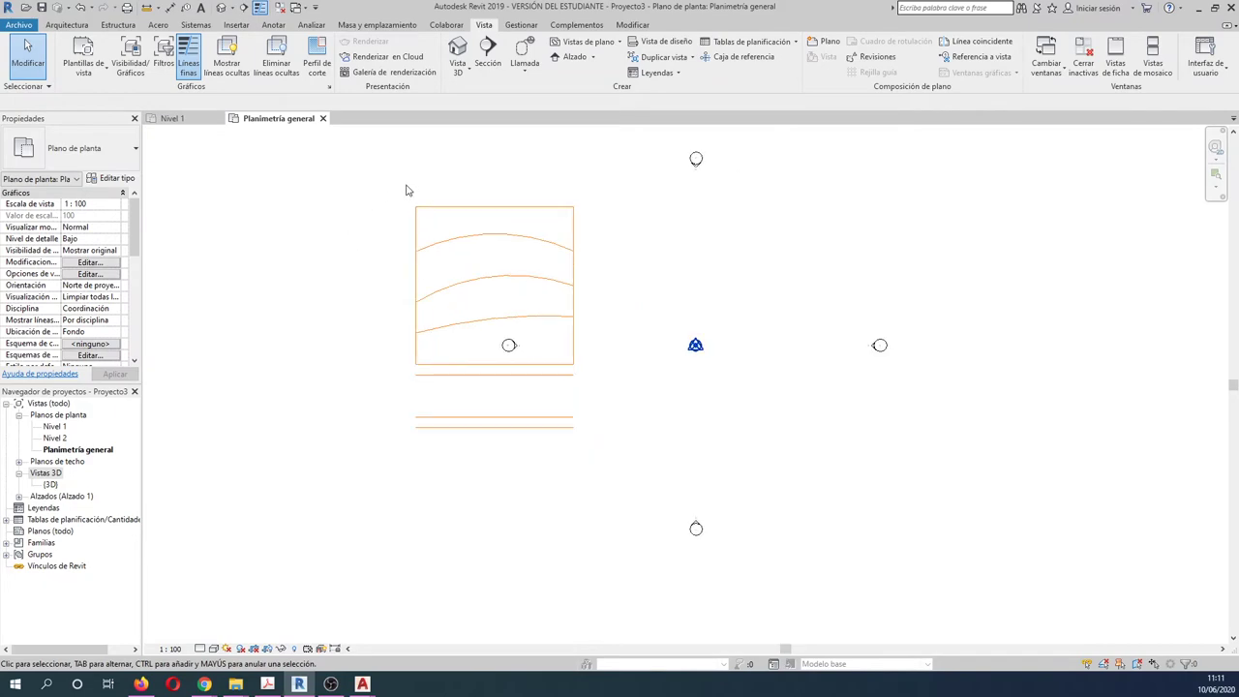
{"action": "scroll", "coordinate": [426, 273], "scroll_direction": "up", "scroll_amount": 2}
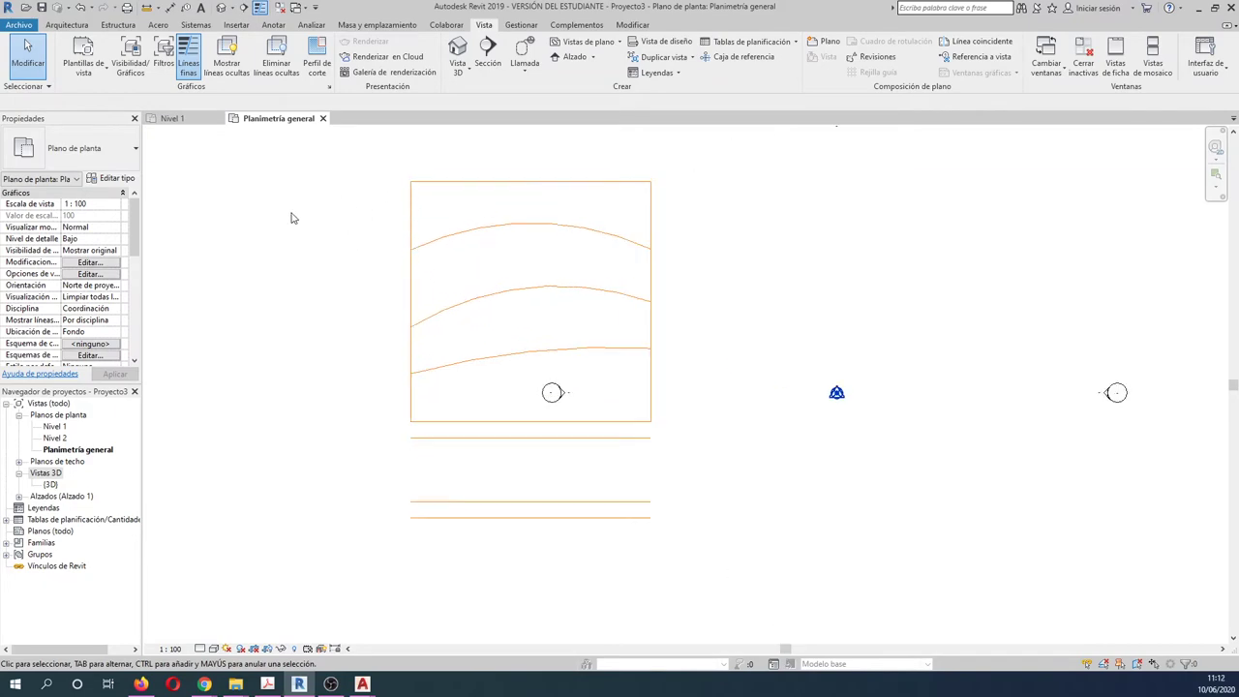
- Re-enable the letra layer under Imported Categories and apply the change
{"action": "key", "text": "v"}
{"action": "key", "text": "v"}
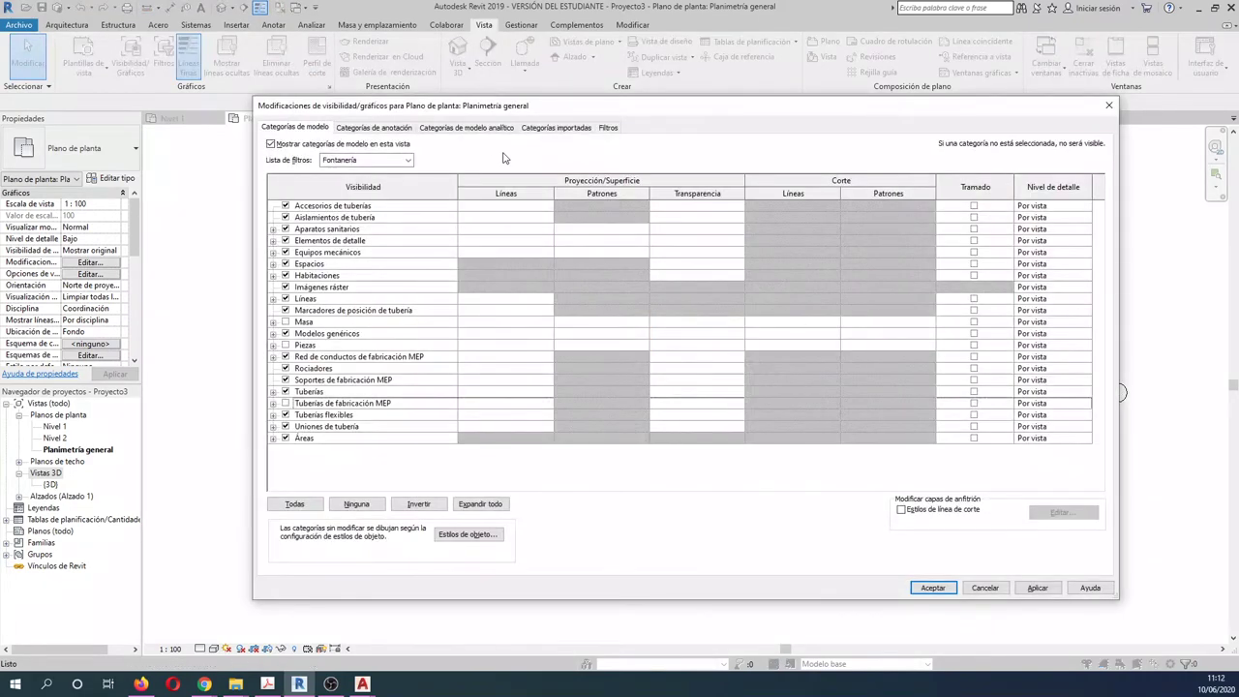
{"action": "left_click", "coordinate": [548, 130]}
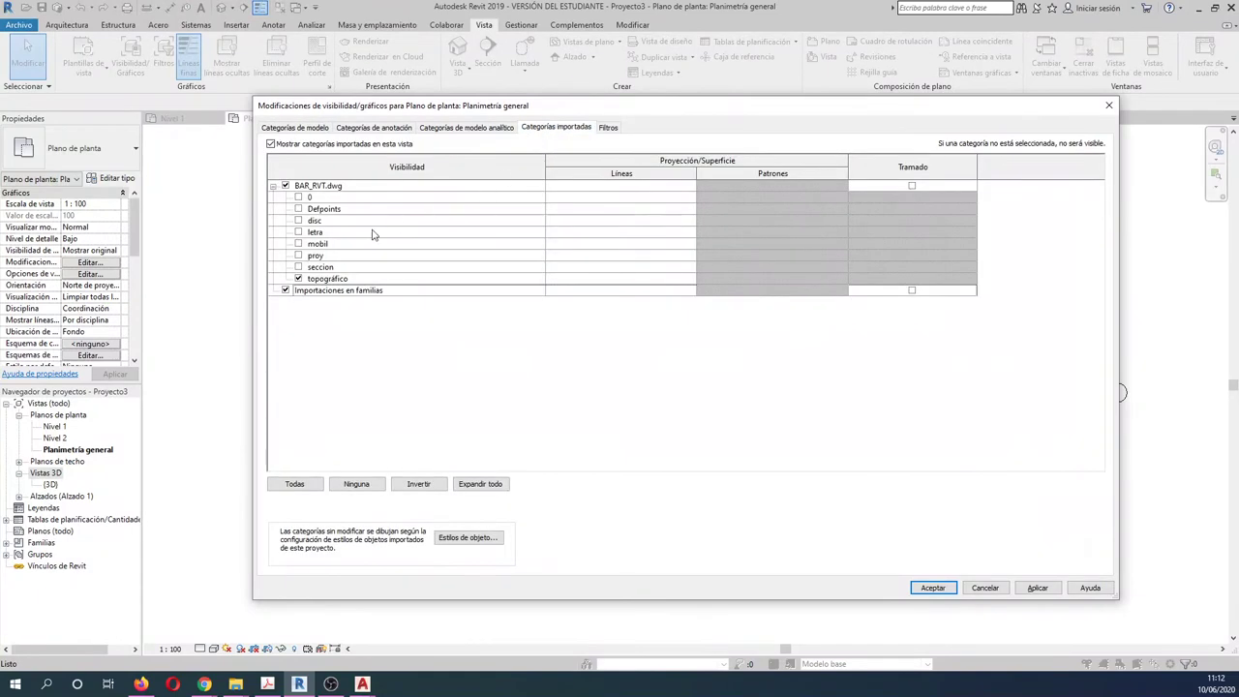
{"action": "left_click", "coordinate": [299, 232]}
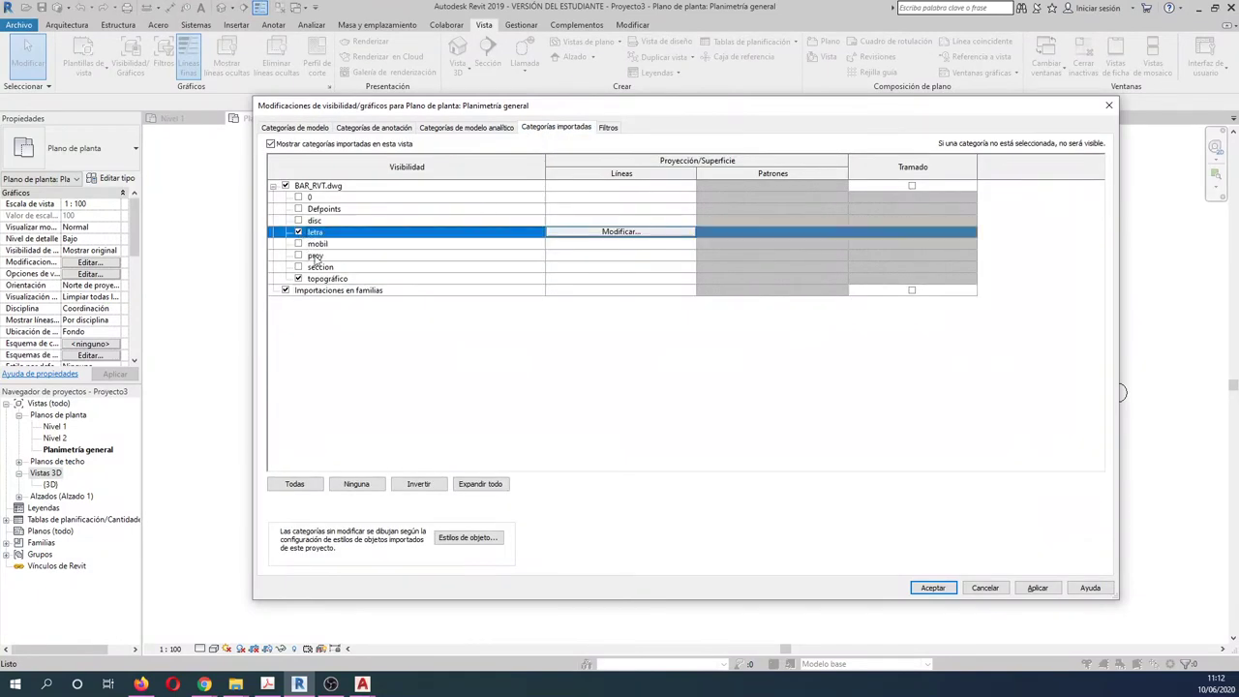
{"action": "left_click", "coordinate": [1037, 587]}
{"action": "left_click", "coordinate": [932, 588]}
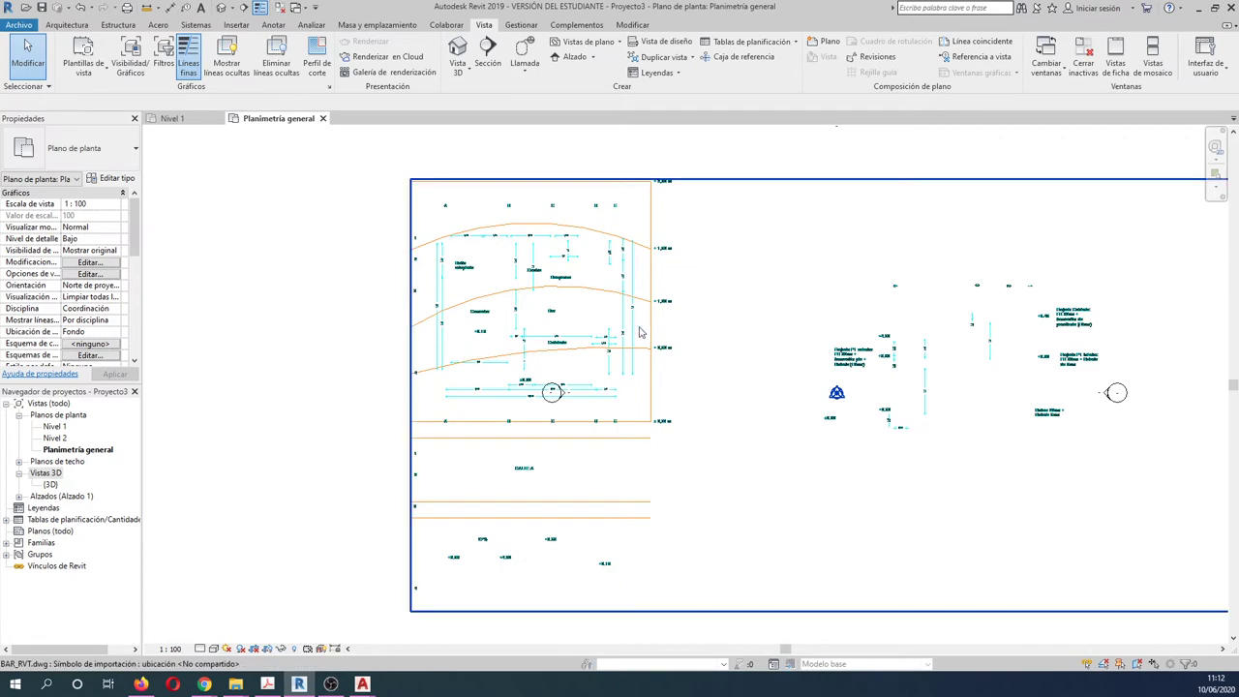
- Pan around the rooms to the +2,00 m level line, then switch to the Massing & Site tools
{"action": "scroll", "coordinate": [666, 421], "scroll_direction": "up", "scroll_amount": 1}
{"action": "scroll", "coordinate": [666, 421], "scroll_direction": "up", "scroll_amount": 3}
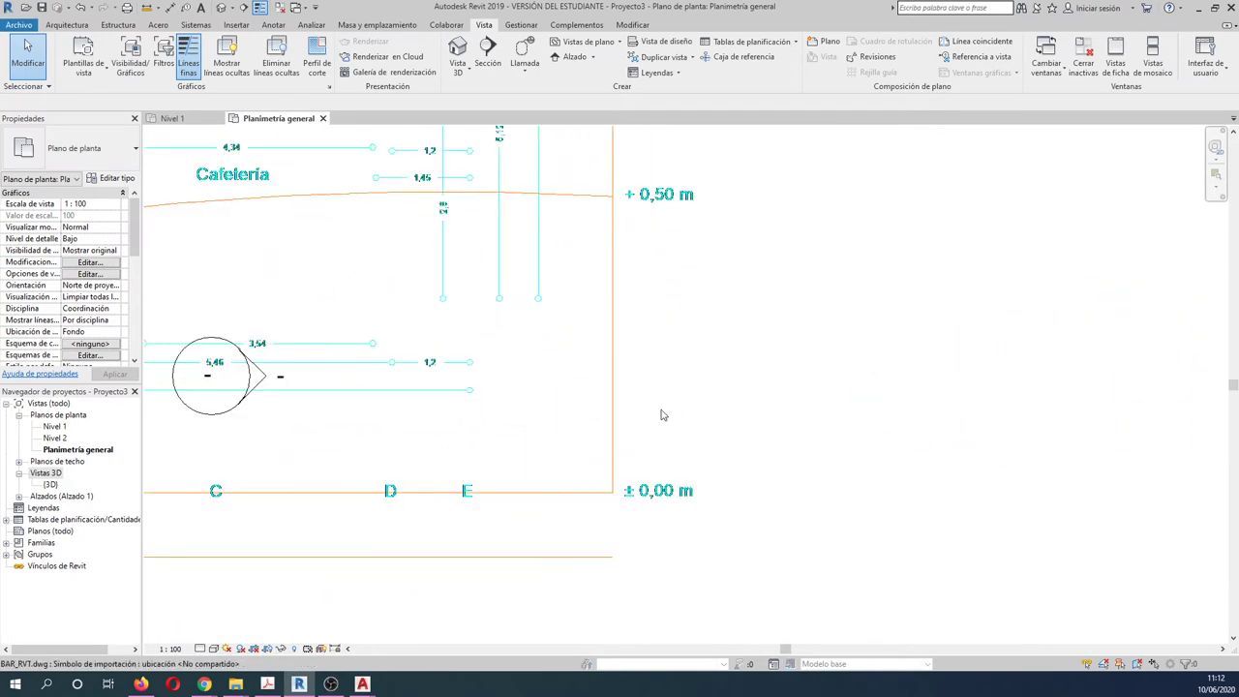
{"action": "scroll", "coordinate": [672, 299], "scroll_direction": "down", "scroll_amount": 2}
{"action": "mouse_move", "coordinate": [666, 216]}
{"action": "middle_mouse_down"}
{"action": "mouse_move", "coordinate": [680, 231]}
{"action": "mouse_move", "coordinate": [689, 484]}
{"action": "middle_mouse_up"}
{"action": "middle_click_drag", "start_coordinate": [667, 291], "coordinate": [672, 423]}
{"action": "middle_click_drag", "start_coordinate": [723, 184], "coordinate": [722, 256]}
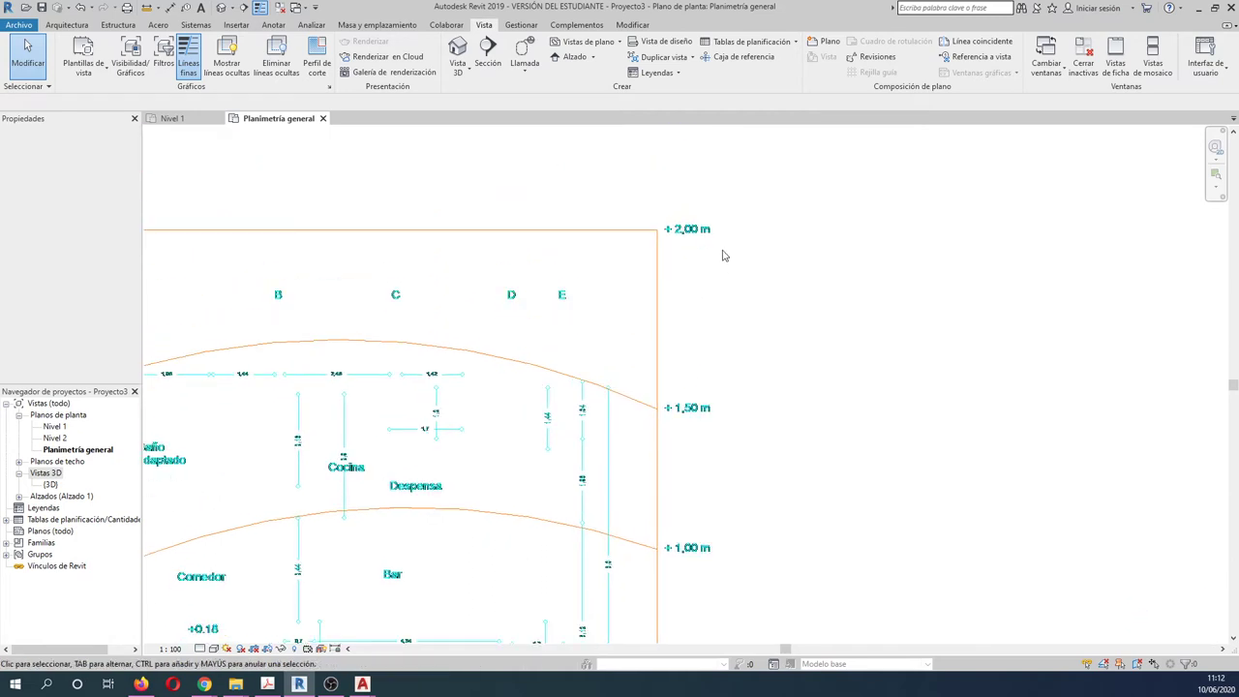
{"action": "scroll", "coordinate": [722, 256], "scroll_direction": "down", "scroll_amount": 3}
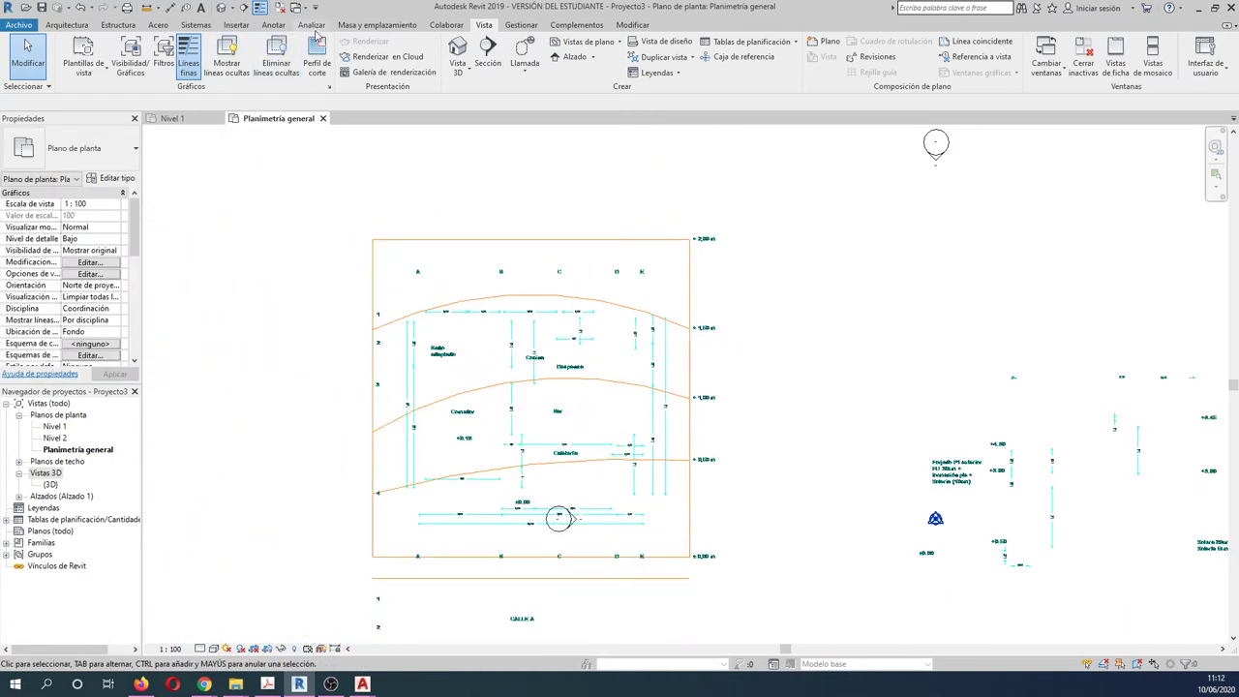
{"action": "left_click", "coordinate": [371, 26]}
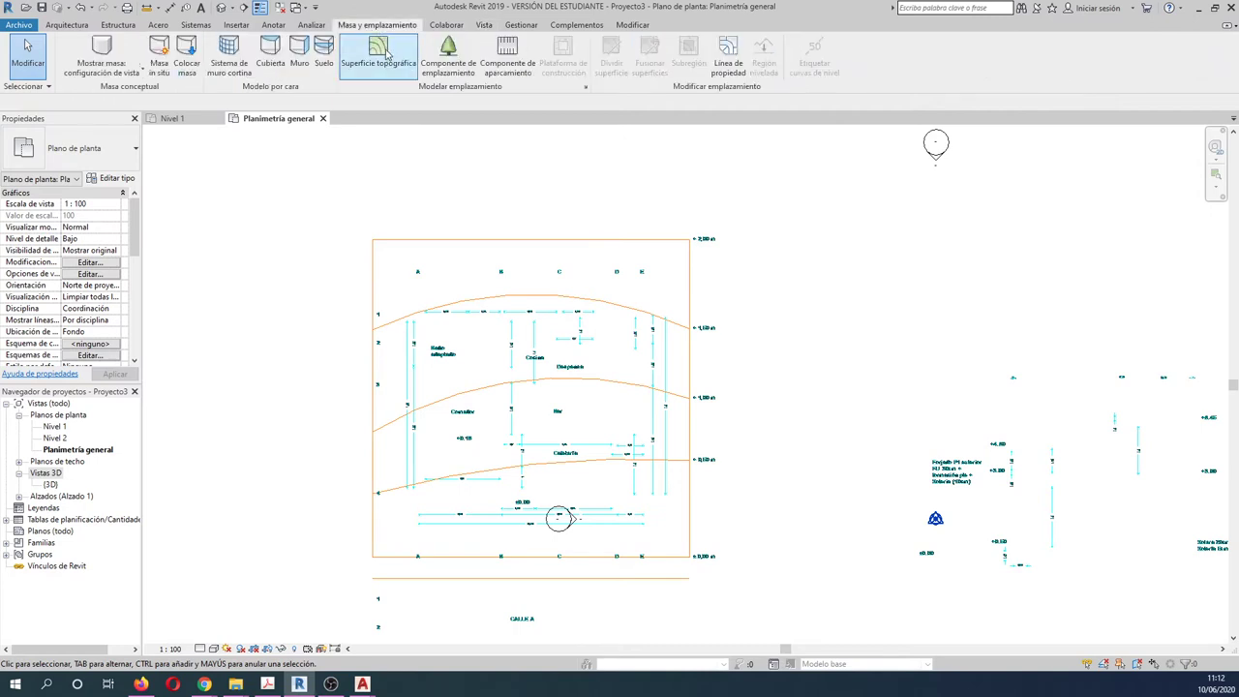
- Start a toposurface with point elevation 0, zoomed to the building's ±0,00 m line
{"action": "left_click", "coordinate": [384, 55]}
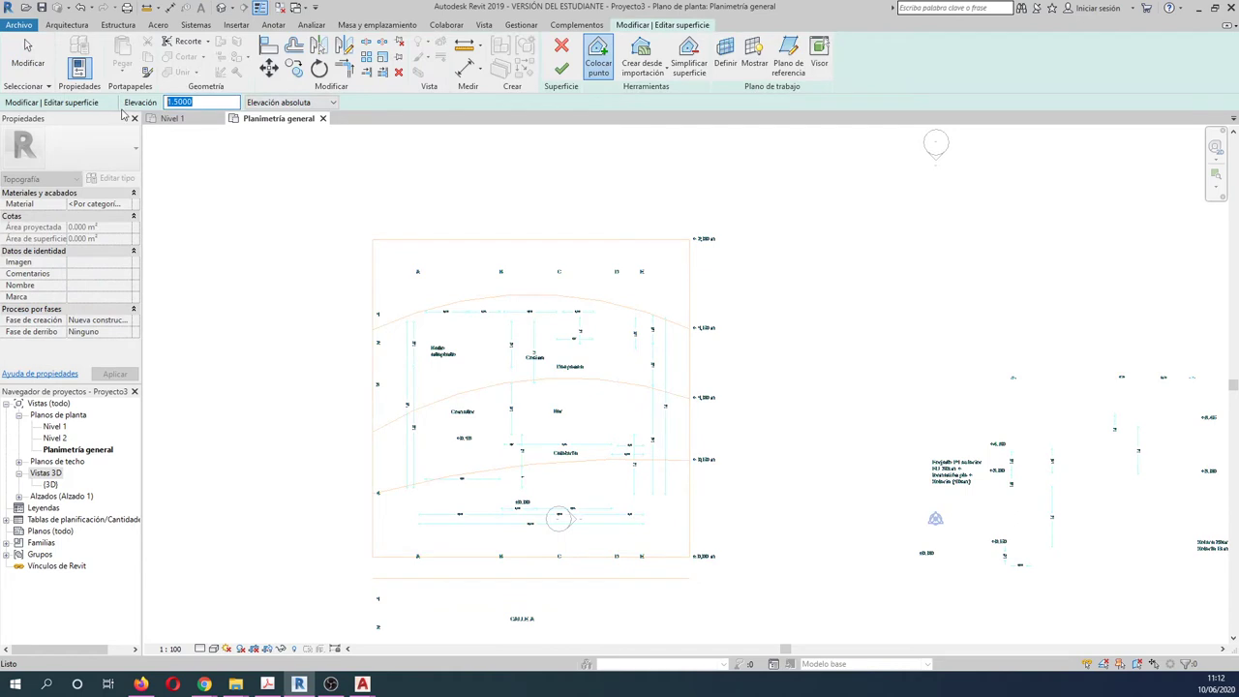
{"action": "type", "text": "0"}
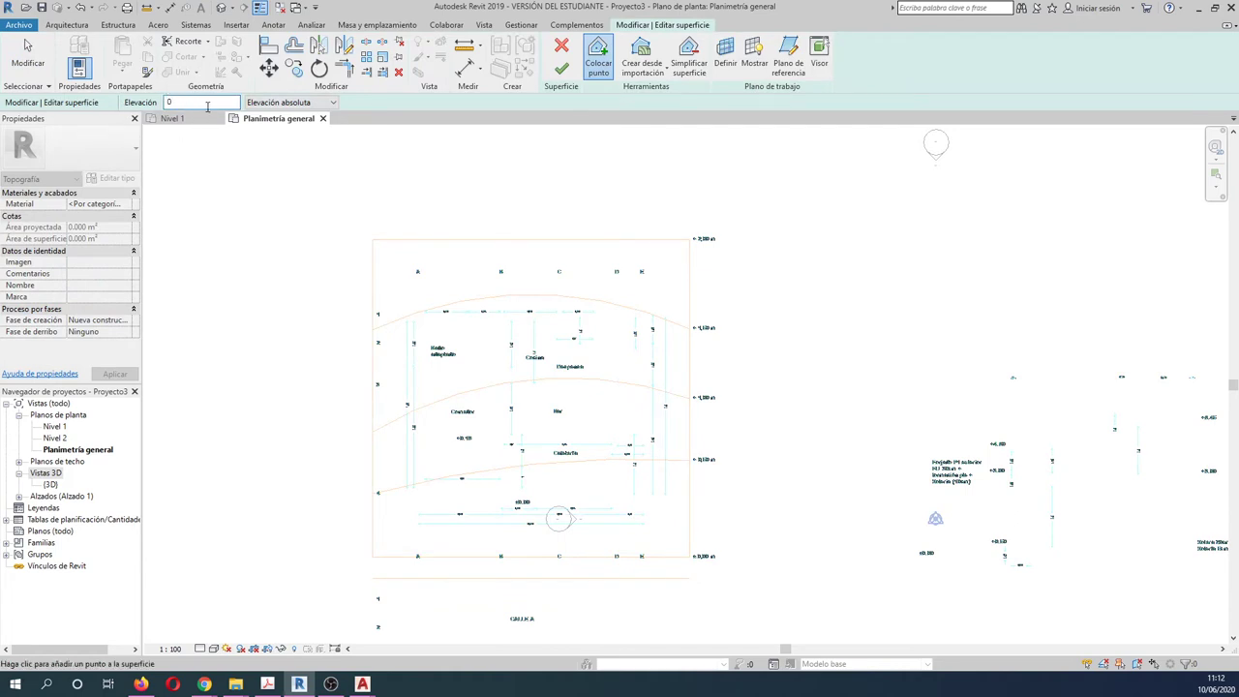
{"action": "middle_click_drag", "start_coordinate": [346, 442], "coordinate": [308, 275]}
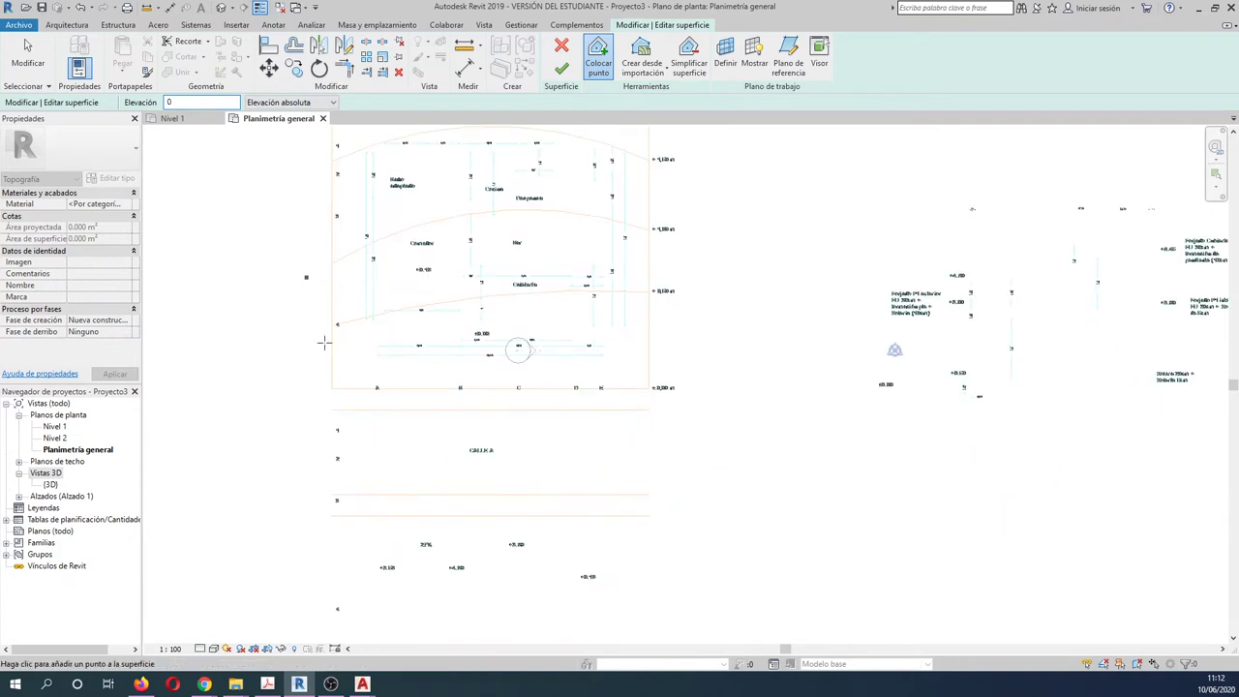
{"action": "scroll", "coordinate": [332, 385], "scroll_direction": "up", "scroll_amount": 2}
{"action": "scroll", "coordinate": [332, 385], "scroll_direction": "up", "scroll_amount": 1}
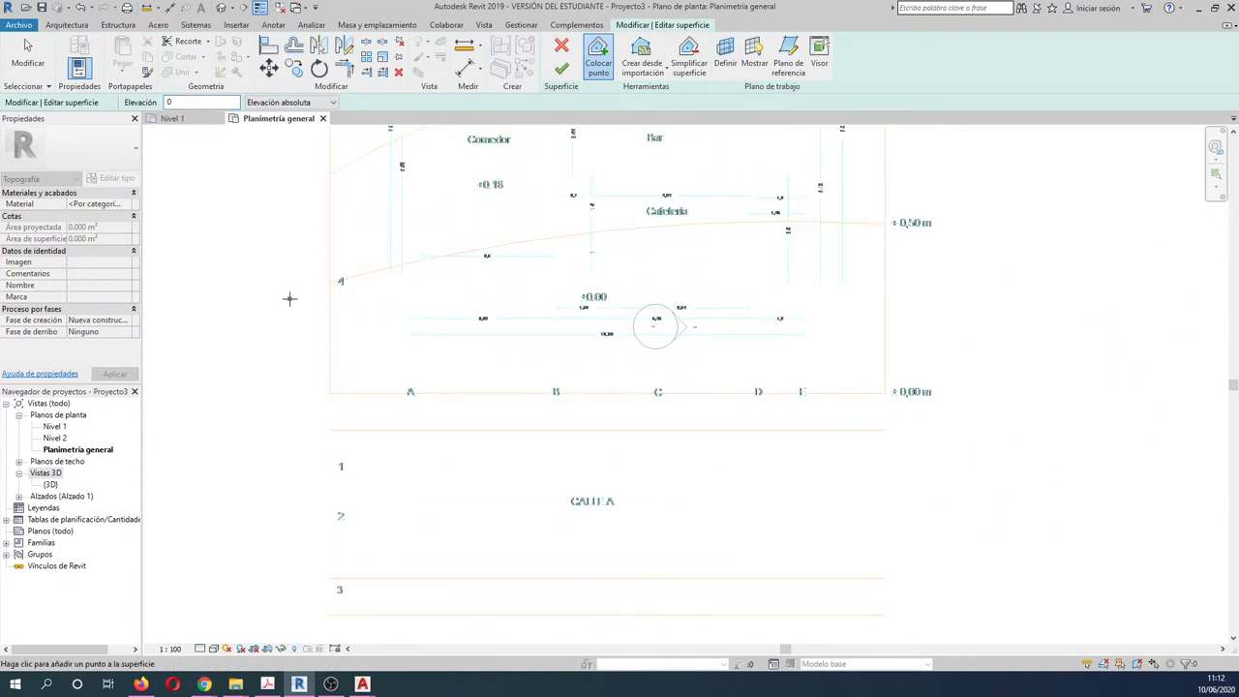
{"action": "mouse_move", "coordinate": [299, 378]}
{"action": "middle_mouse_down"}
{"action": "mouse_move", "coordinate": [287, 210]}
{"action": "mouse_move", "coordinate": [326, 371]}
{"action": "mouse_move", "coordinate": [329, 334]}
{"action": "mouse_move", "coordinate": [332, 387]}
{"action": "mouse_move", "coordinate": [326, 310]}
{"action": "mouse_move", "coordinate": [333, 362]}
{"action": "mouse_move", "coordinate": [296, 233]}
{"action": "mouse_move", "coordinate": [324, 310]}
{"action": "middle_mouse_up"}
{"action": "scroll", "coordinate": [315, 302], "scroll_direction": "up", "scroll_amount": 2}
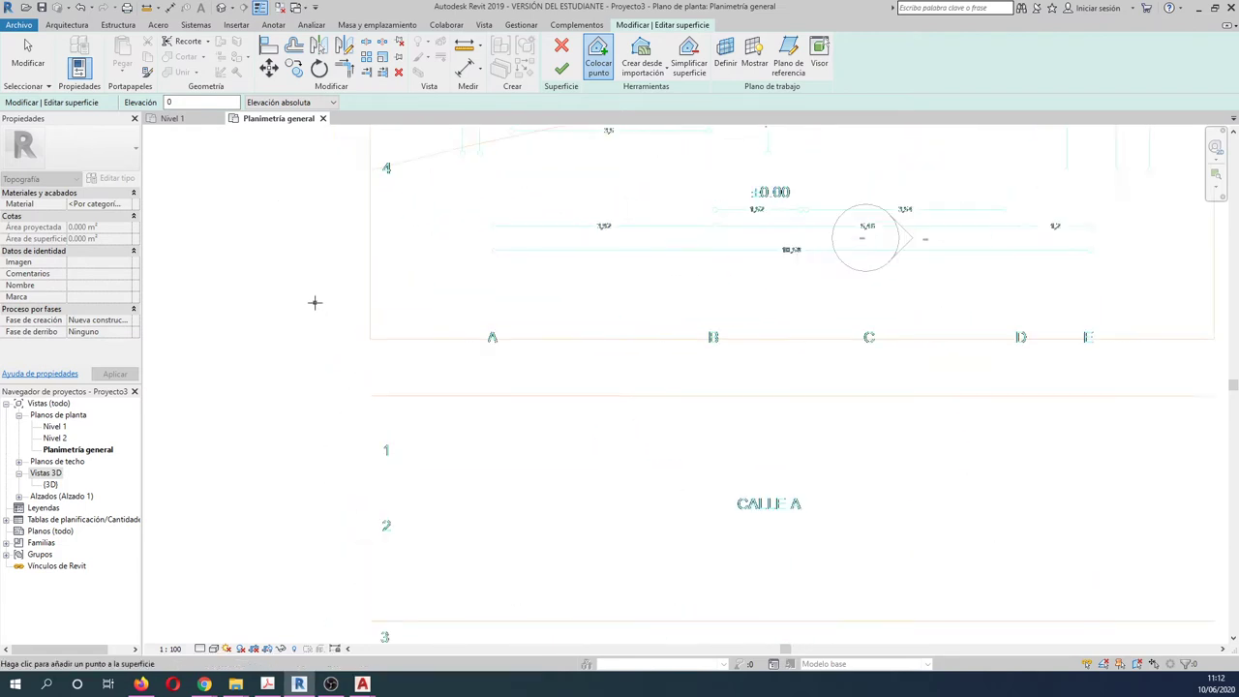
{"action": "scroll", "coordinate": [314, 302], "scroll_direction": "up", "scroll_amount": 1}
{"action": "scroll", "coordinate": [315, 302], "scroll_direction": "down", "scroll_amount": 3}
{"action": "scroll", "coordinate": [314, 302], "scroll_direction": "up", "scroll_amount": 2}
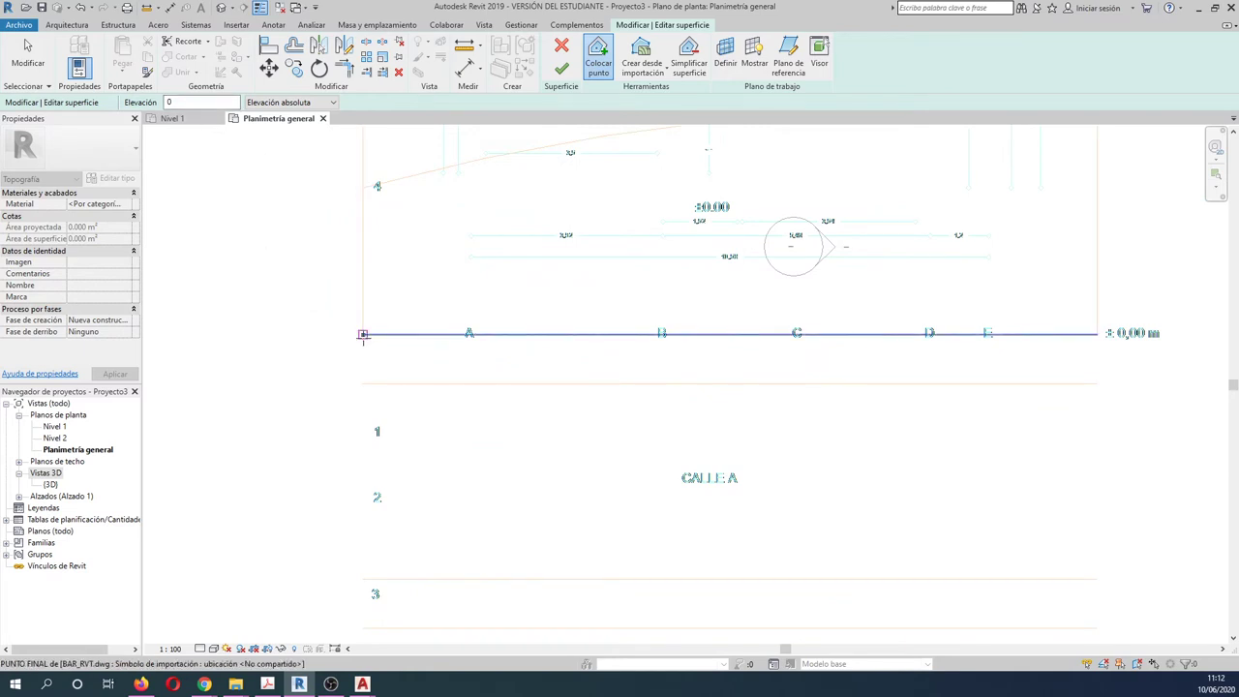
- Place topo points at both ends of the ±0,00 m line
{"action": "left_click", "coordinate": [363, 335]}
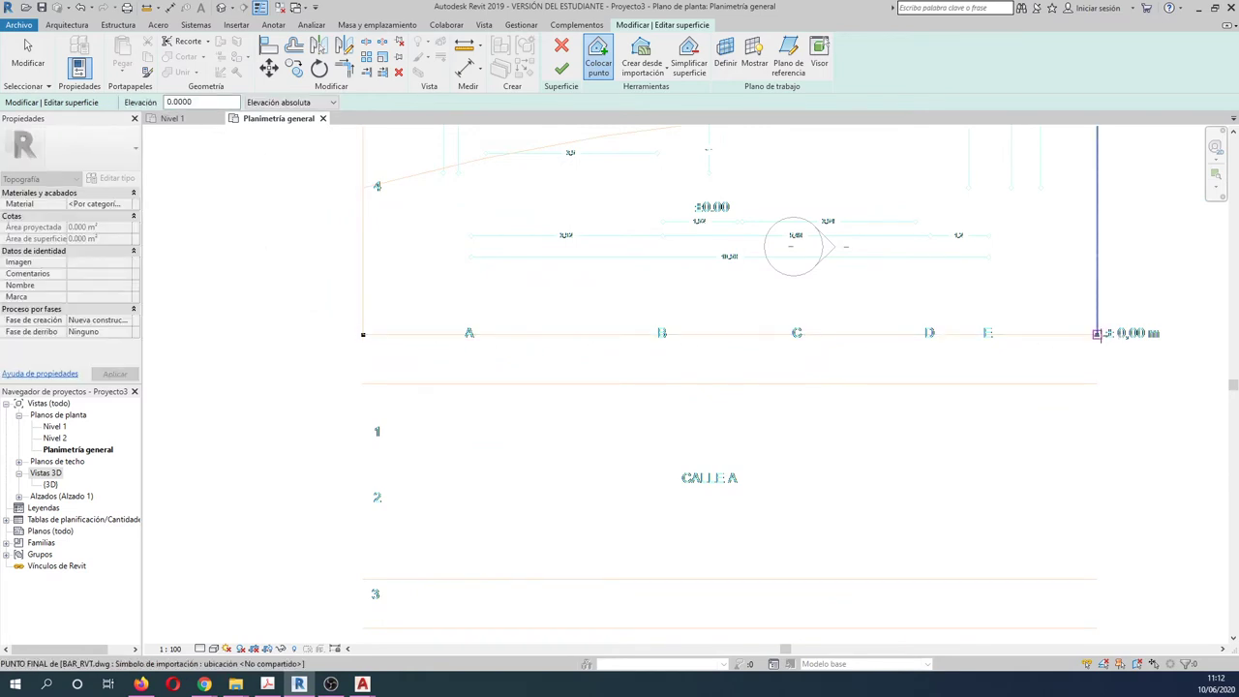
{"action": "left_click", "coordinate": [1097, 335]}
{"action": "left_click", "coordinate": [1097, 334]}
{"action": "middle_click_drag", "start_coordinate": [1048, 267], "coordinate": [1020, 465]}
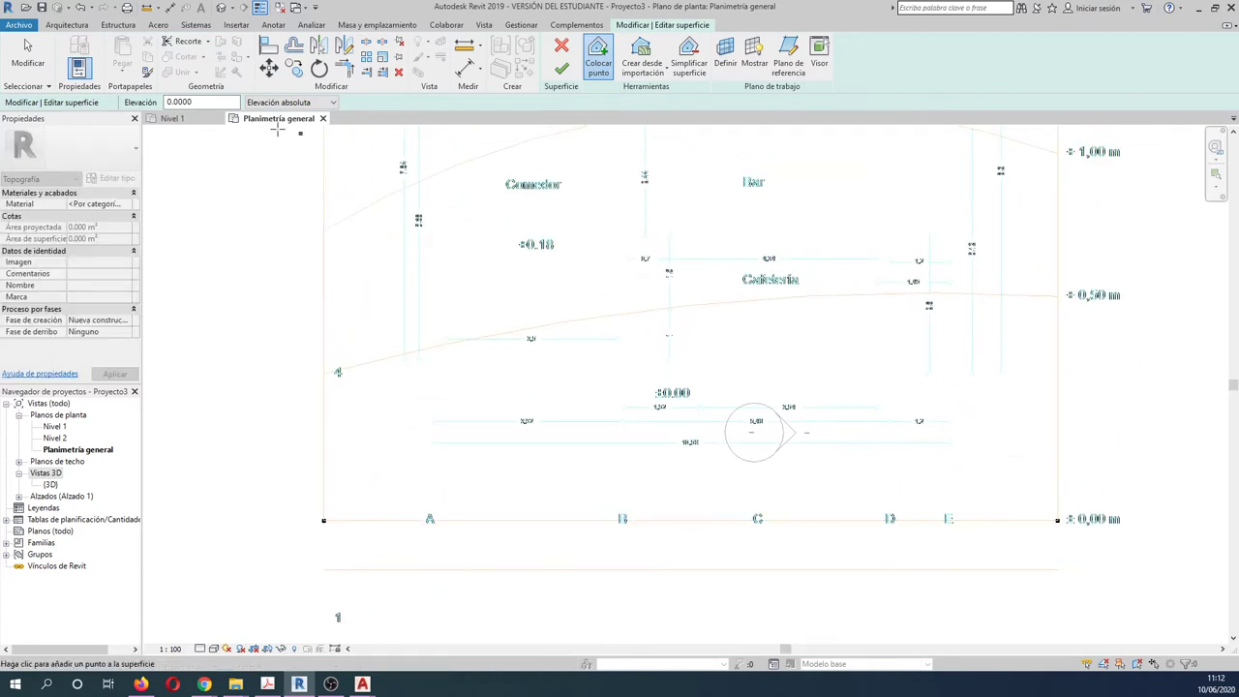
- Set elevation to 0.5 and place eight points along the +0,50 m contour to its left end
{"action": "left_click_drag", "start_coordinate": [230, 101], "coordinate": [143, 97]}
{"action": "key", "text": "Return"}
{"action": "left_click", "coordinate": [1057, 294]}
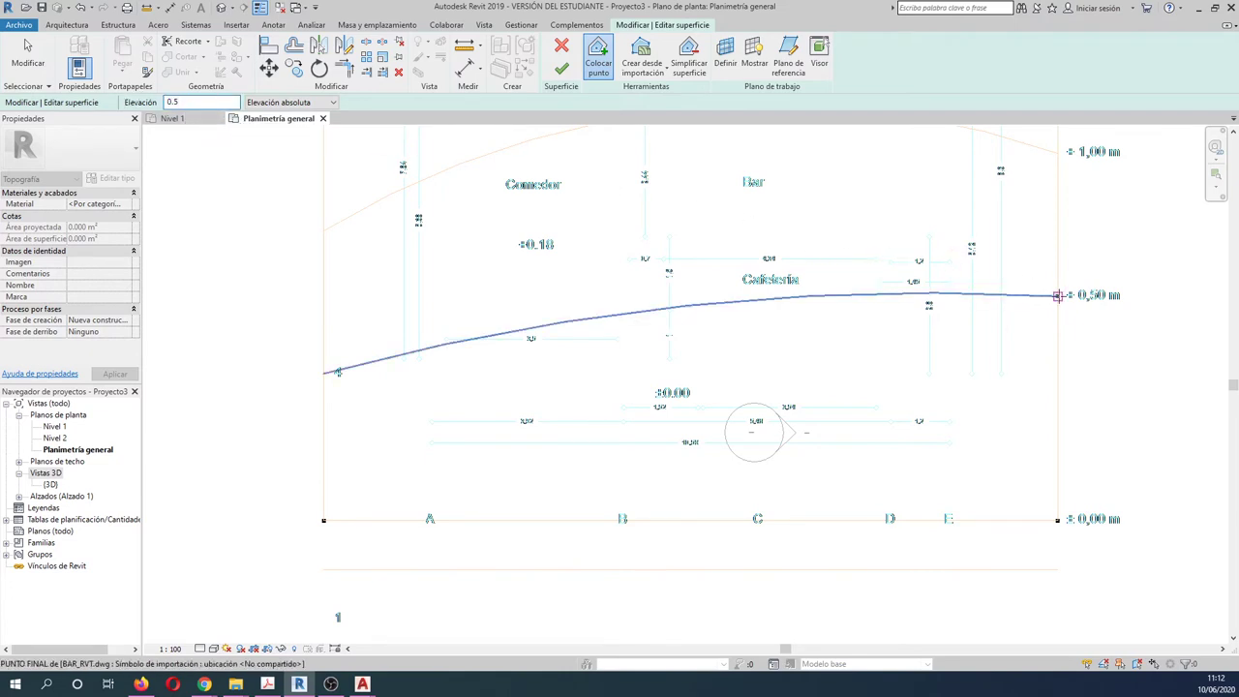
{"action": "left_click", "coordinate": [985, 293]}
{"action": "left_click", "coordinate": [902, 292]}
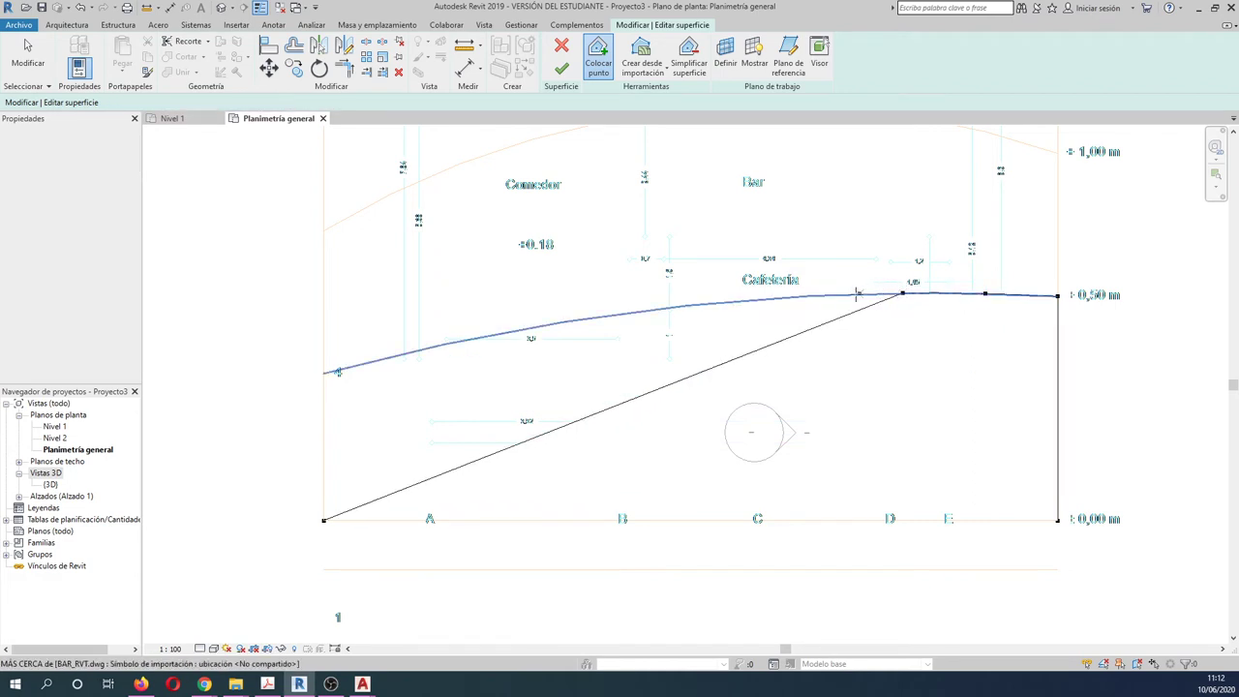
{"action": "left_click", "coordinate": [820, 293]}
{"action": "left_click", "coordinate": [688, 306]}
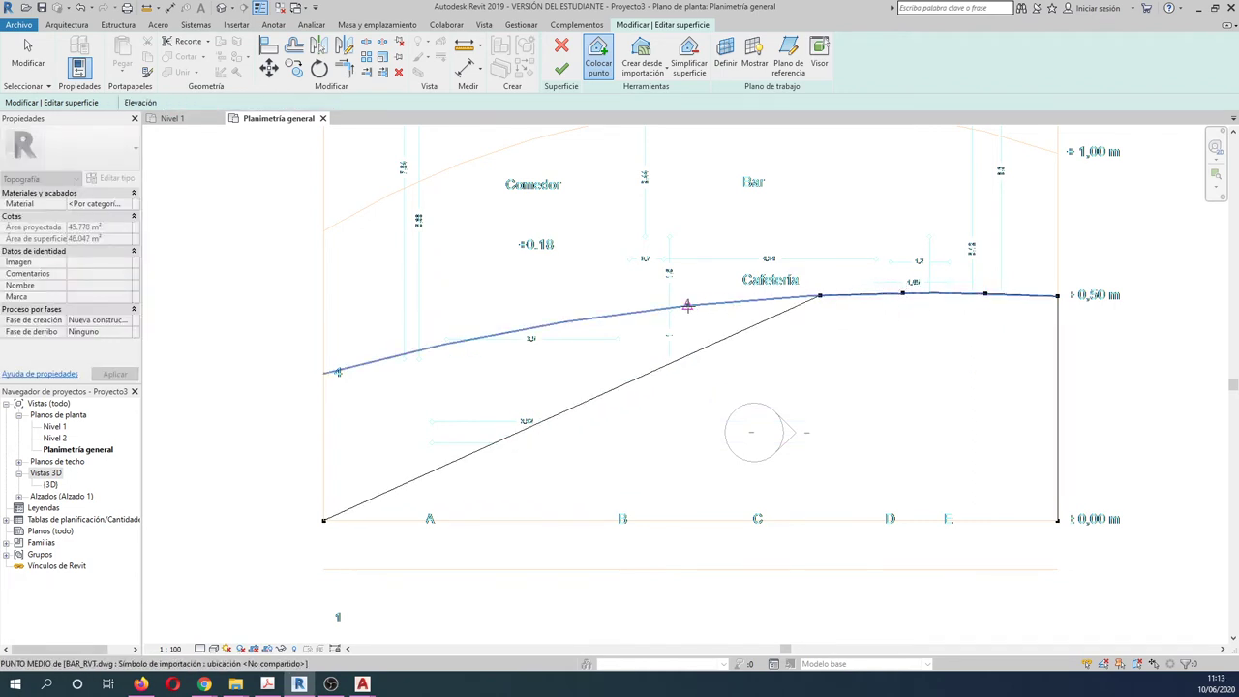
{"action": "left_click", "coordinate": [543, 326]}
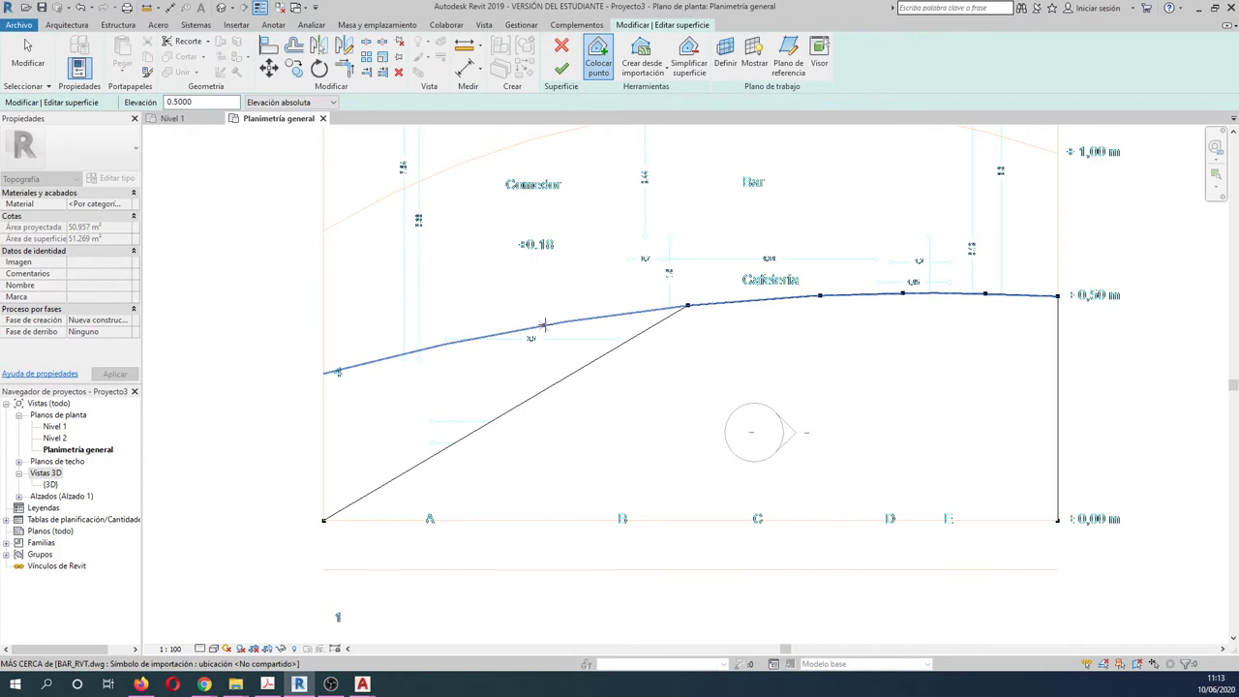
{"action": "left_click", "coordinate": [446, 342]}
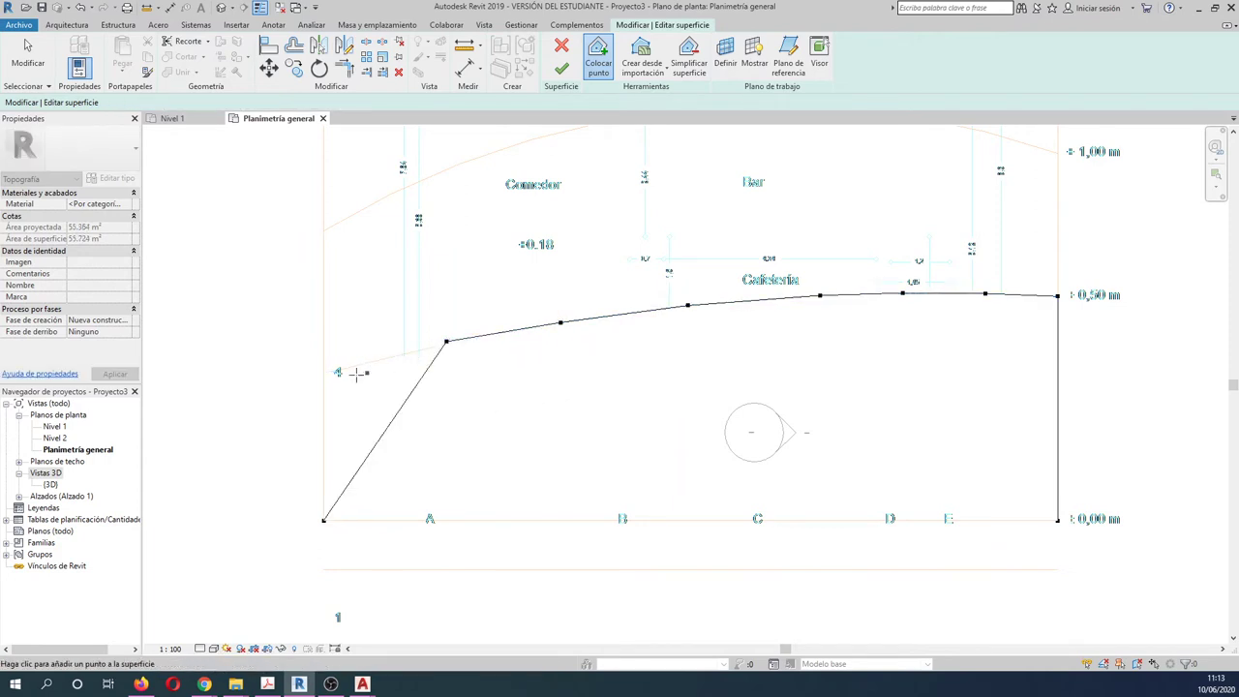
{"action": "left_click", "coordinate": [324, 373]}
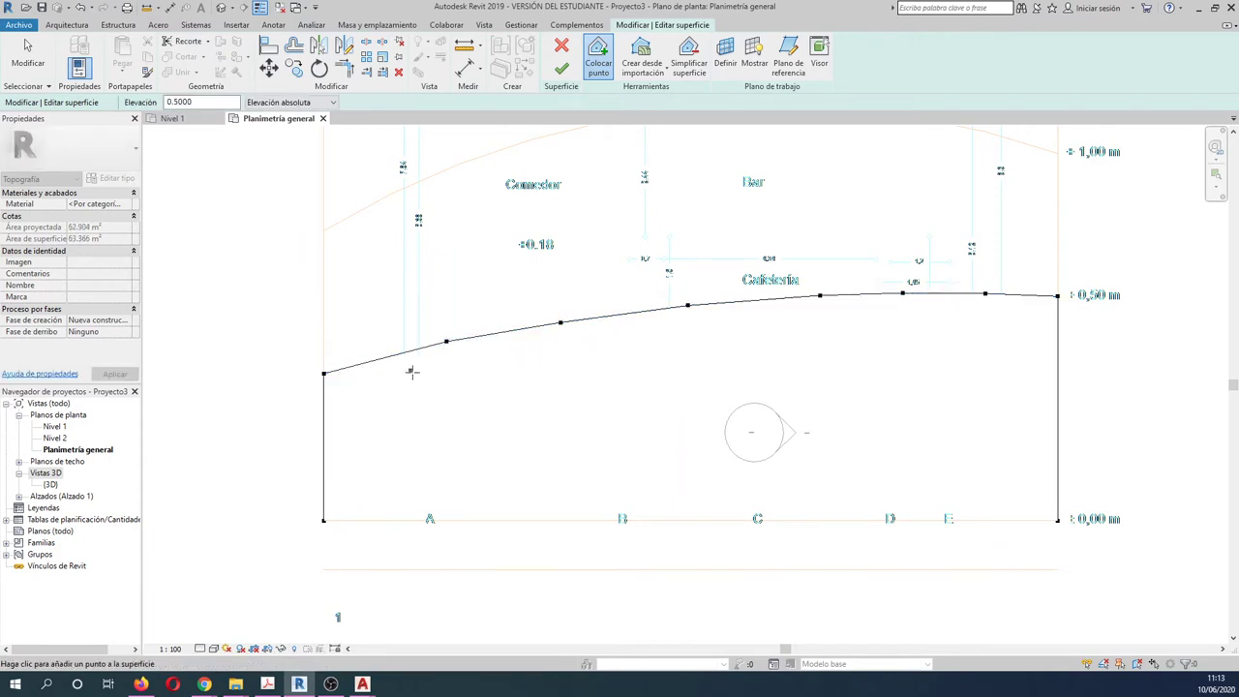
- Review the placed points and select the elevation value for the next contour
{"action": "scroll", "coordinate": [413, 373], "scroll_direction": "up", "scroll_amount": 1}
{"action": "scroll", "coordinate": [485, 364], "scroll_direction": "down", "scroll_amount": 1}
{"action": "scroll", "coordinate": [486, 364], "scroll_direction": "down", "scroll_amount": 2}
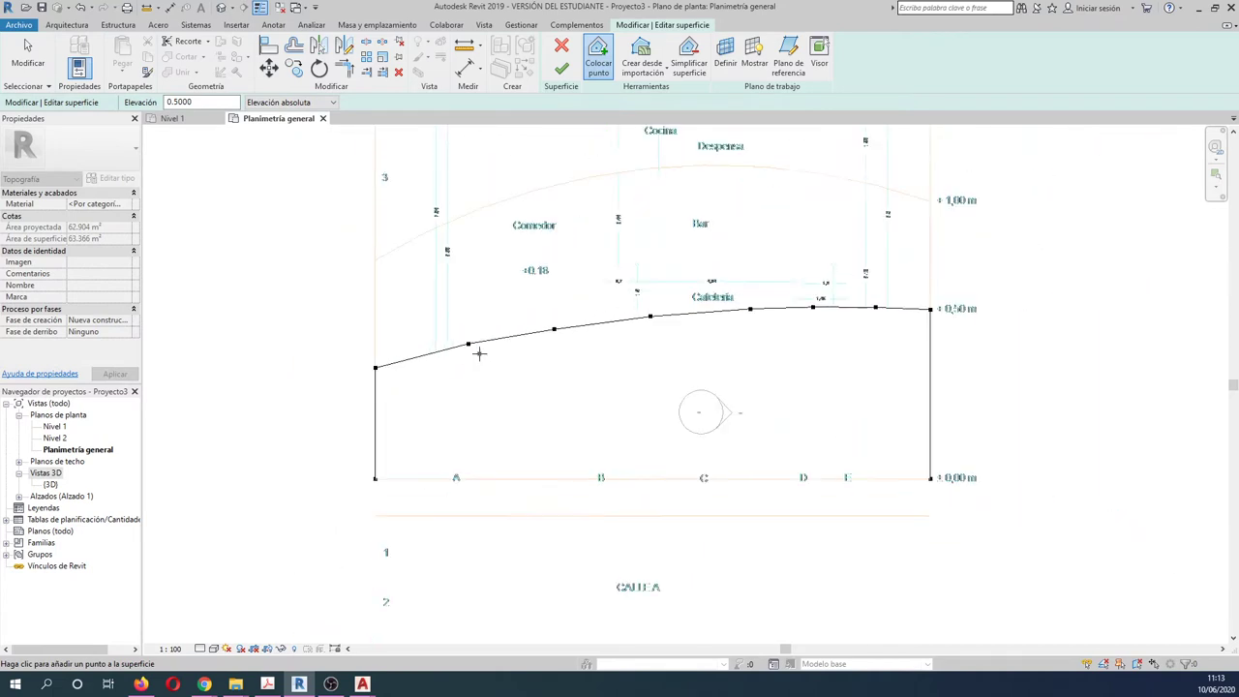
{"action": "scroll", "coordinate": [440, 324], "scroll_direction": "up", "scroll_amount": 2, "text": "ctrl"}
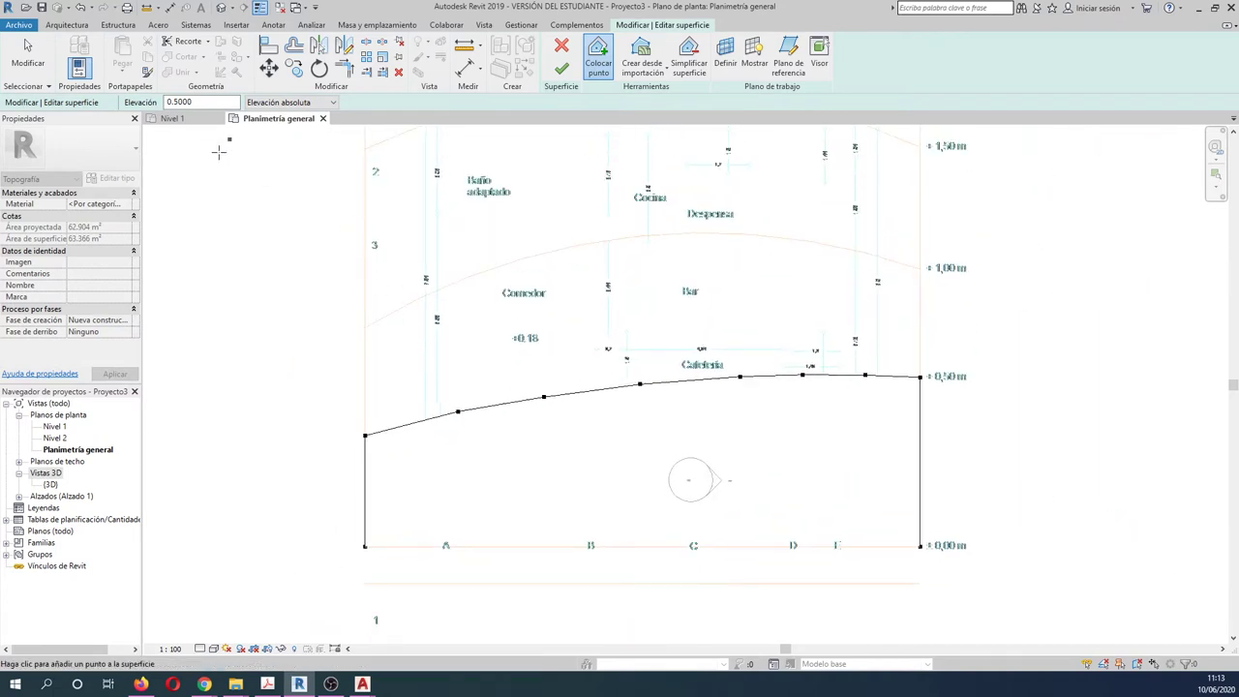
{"action": "double_click", "coordinate": [208, 103]}
- Set elevation to 1 and place seven points along the +1,00 m arc, left to right
{"action": "type", "text": "1"}
{"action": "scroll", "coordinate": [366, 327], "scroll_direction": "up", "scroll_amount": 2}
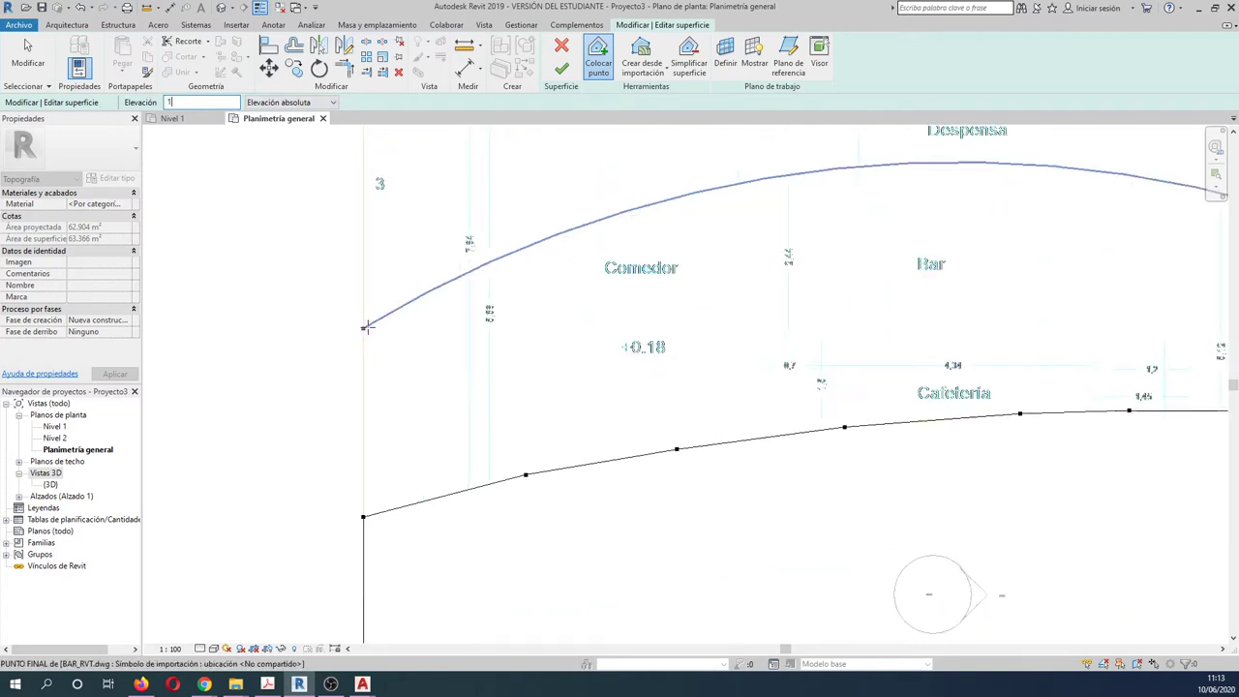
{"action": "scroll", "coordinate": [366, 327], "scroll_direction": "up", "scroll_amount": 1}
{"action": "left_click", "coordinate": [363, 328]}
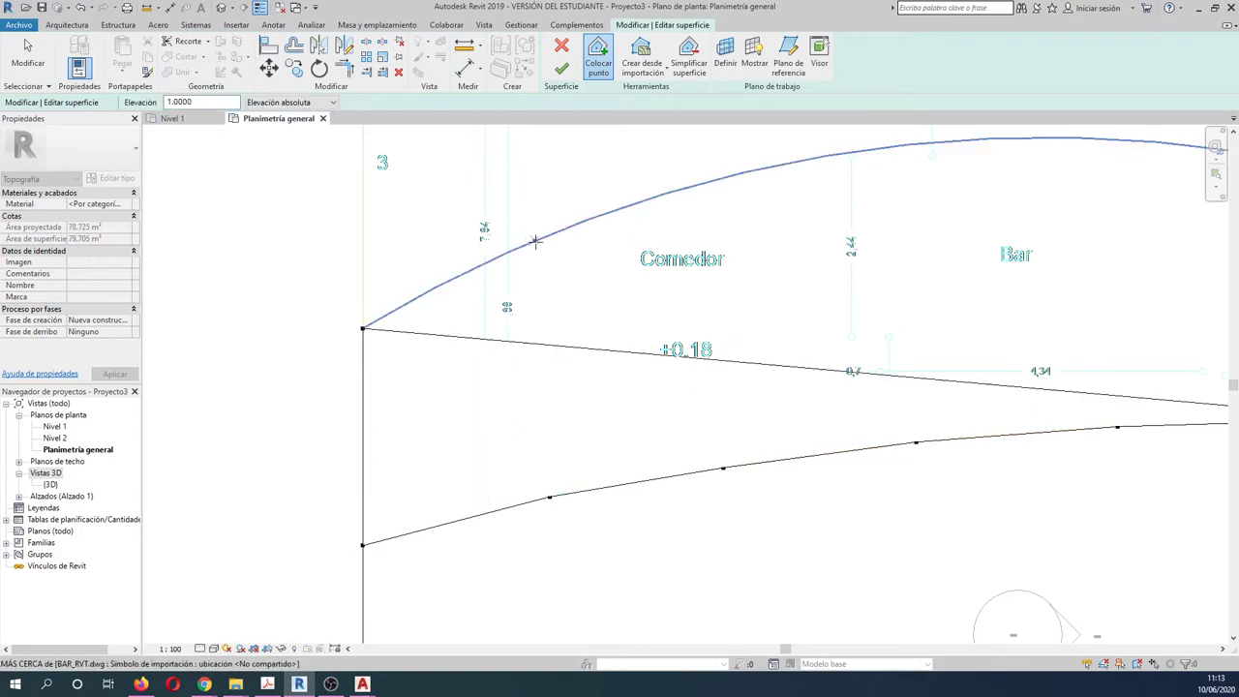
{"action": "left_click", "coordinate": [535, 241]}
{"action": "left_click", "coordinate": [769, 168]}
{"action": "mouse_move", "coordinate": [698, 220]}
{"action": "middle_mouse_down"}
{"action": "mouse_move", "coordinate": [576, 269]}
{"action": "mouse_move", "coordinate": [341, 332]}
{"action": "middle_mouse_up"}
{"action": "left_click", "coordinate": [625, 251]}
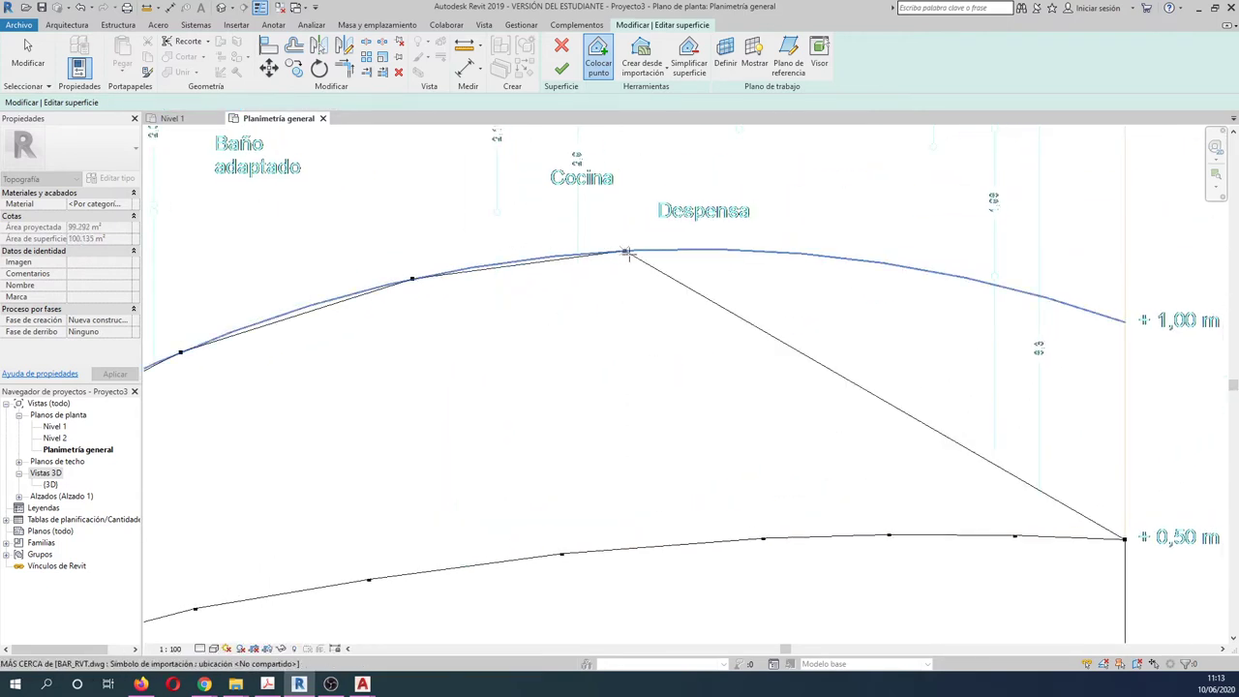
{"action": "left_click", "coordinate": [862, 259]}
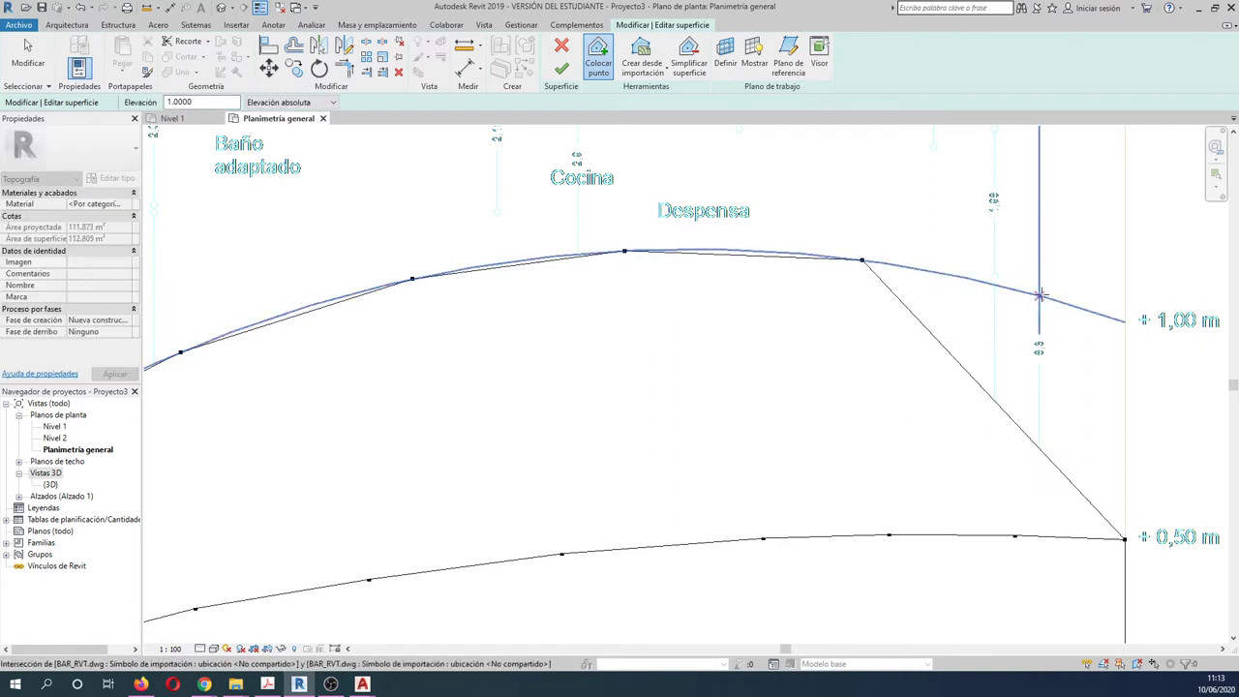
{"action": "left_click", "coordinate": [1039, 295]}
{"action": "left_click", "coordinate": [1124, 320]}
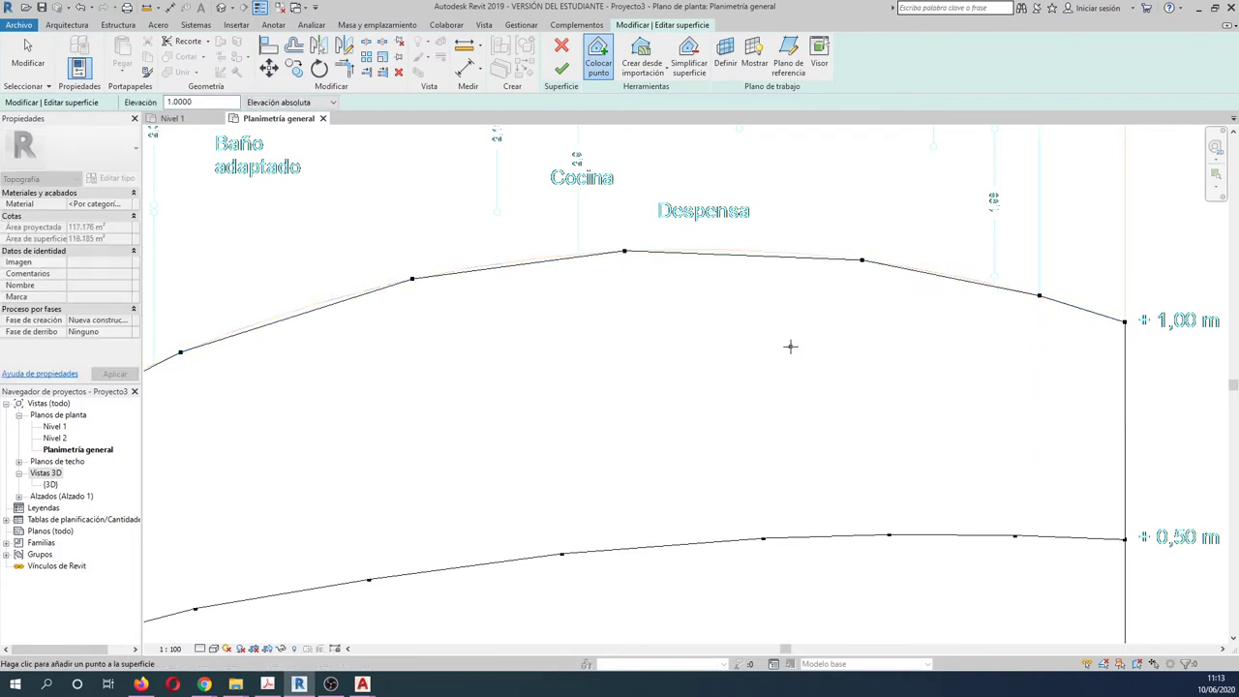
{"action": "scroll", "coordinate": [790, 345], "scroll_direction": "down", "scroll_amount": 2}
{"action": "middle_click_drag", "start_coordinate": [830, 257], "coordinate": [781, 387]}
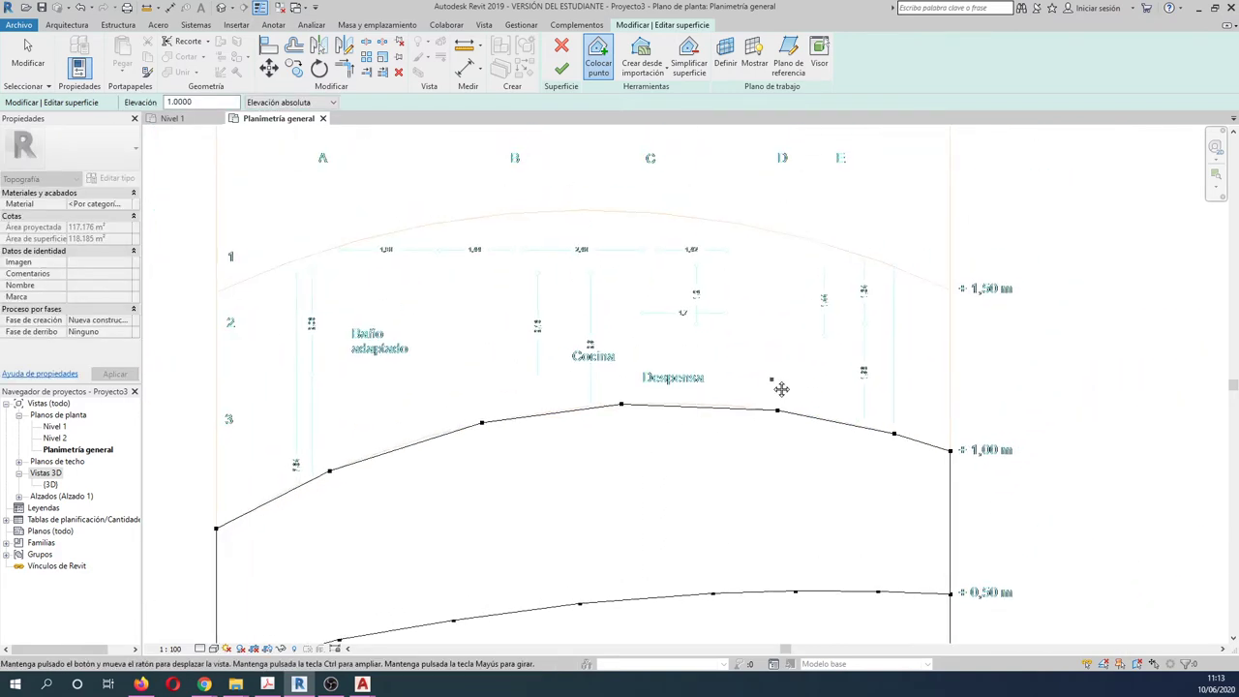
- Set elevation to 1.5 and place nine points along the +1,50 m arc, right to left
{"action": "left_click", "coordinate": [207, 101]}
{"action": "type", "text": "1.5"}
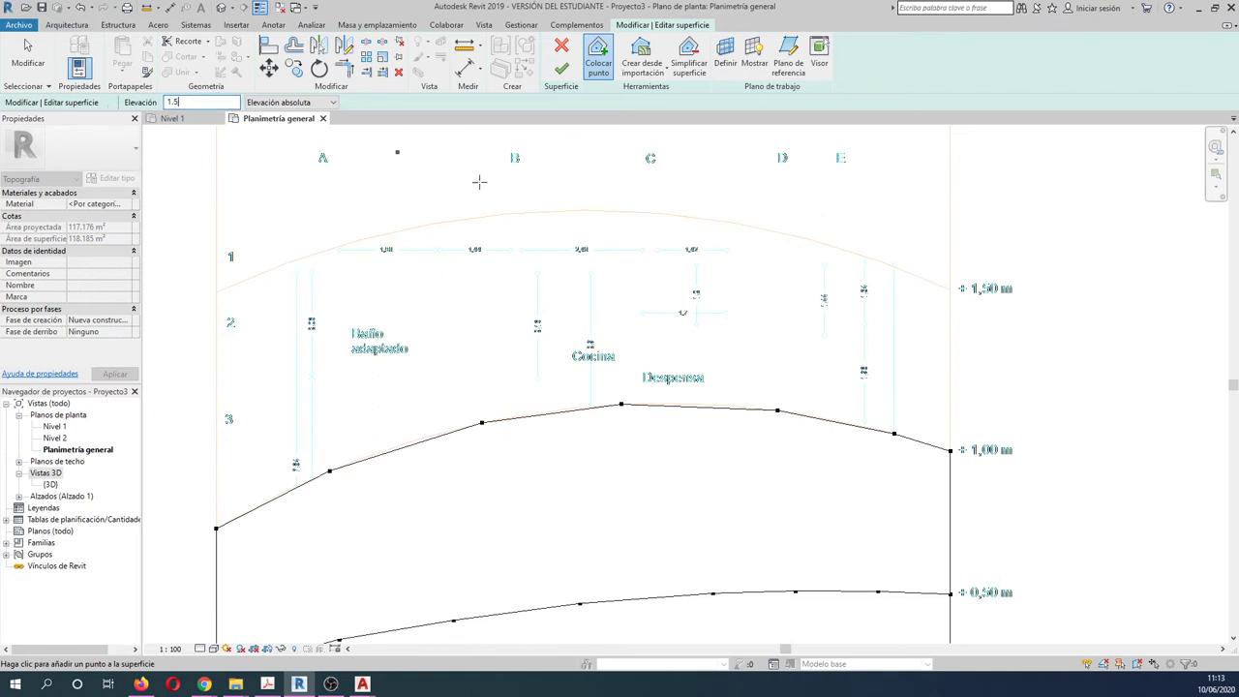
{"action": "left_click", "coordinate": [951, 288]}
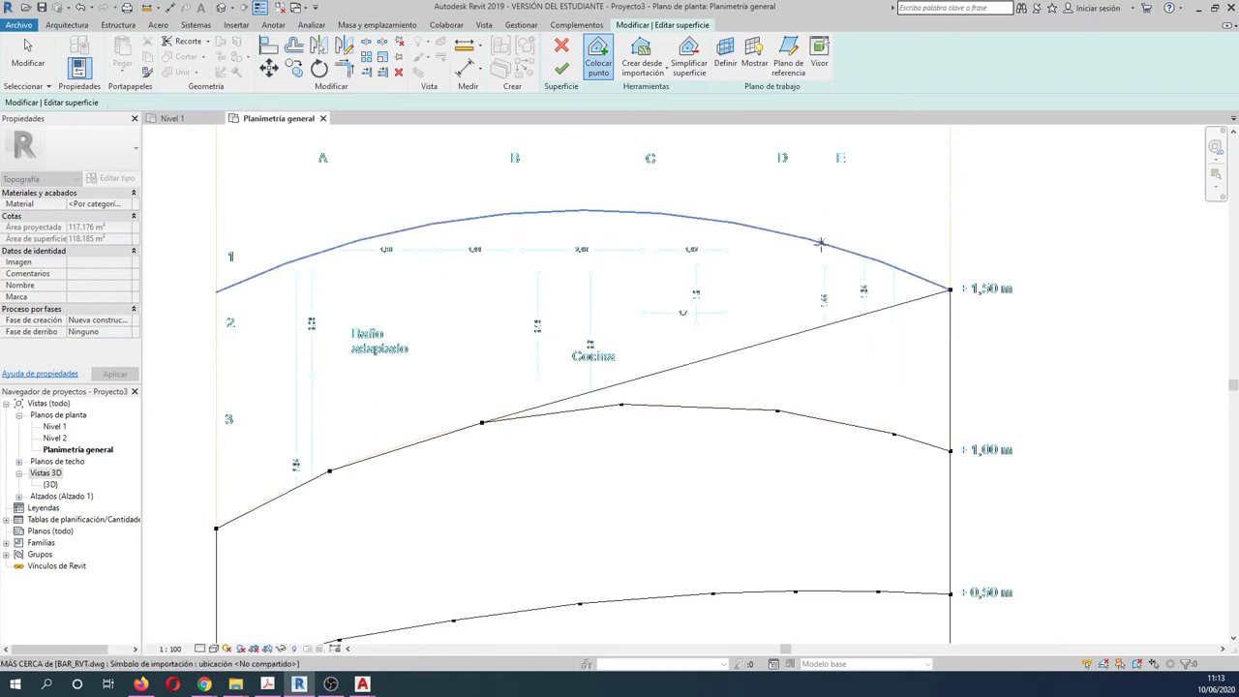
{"action": "left_click", "coordinate": [813, 242]}
{"action": "left_click", "coordinate": [729, 222]}
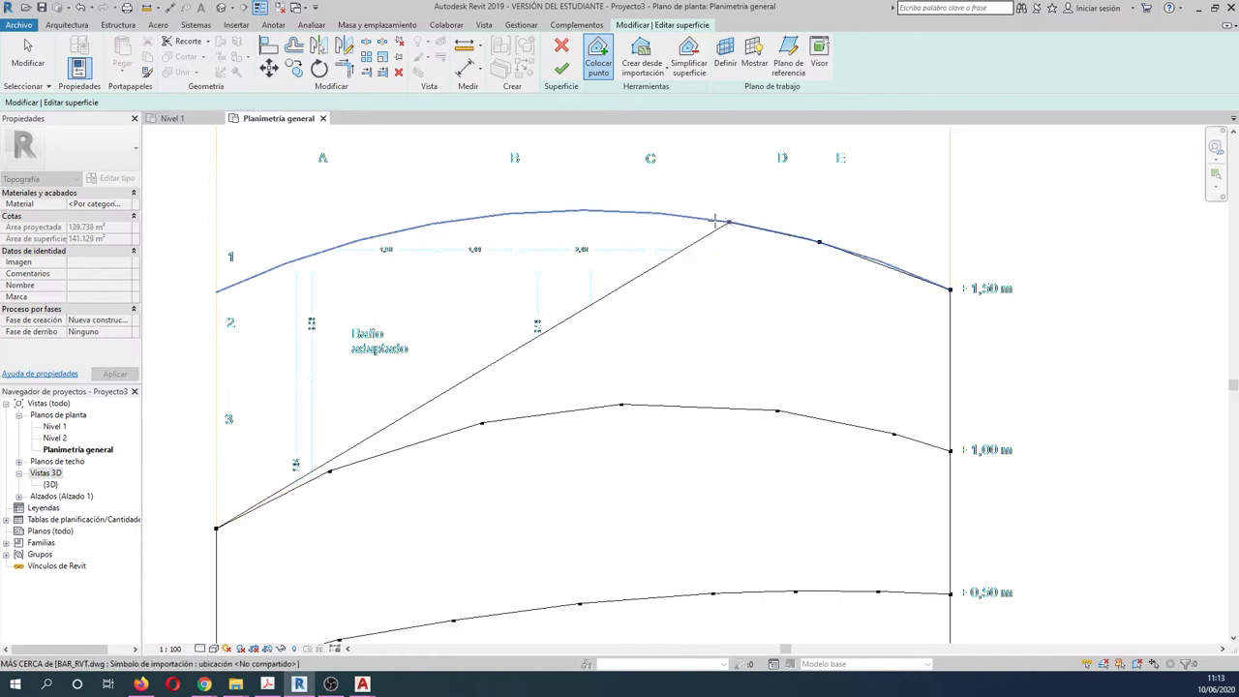
{"action": "left_click", "coordinate": [638, 212]}
{"action": "left_click", "coordinate": [525, 211]}
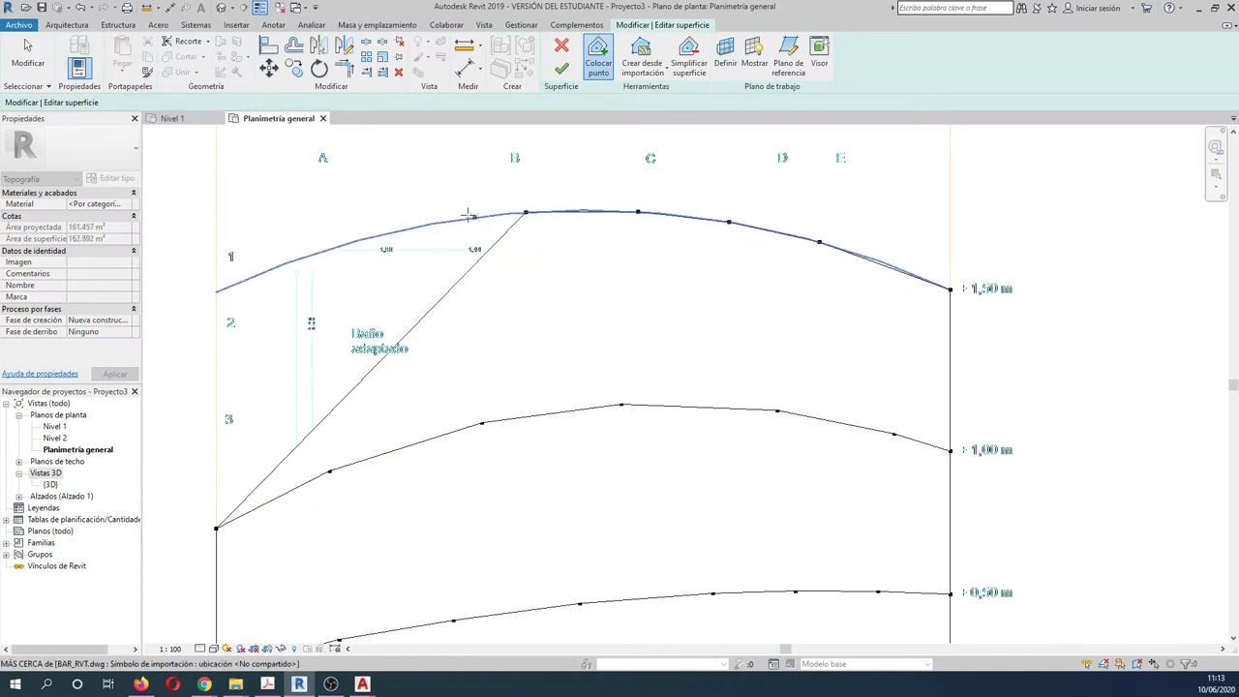
{"action": "left_click", "coordinate": [449, 220]}
{"action": "left_click", "coordinate": [362, 239]}
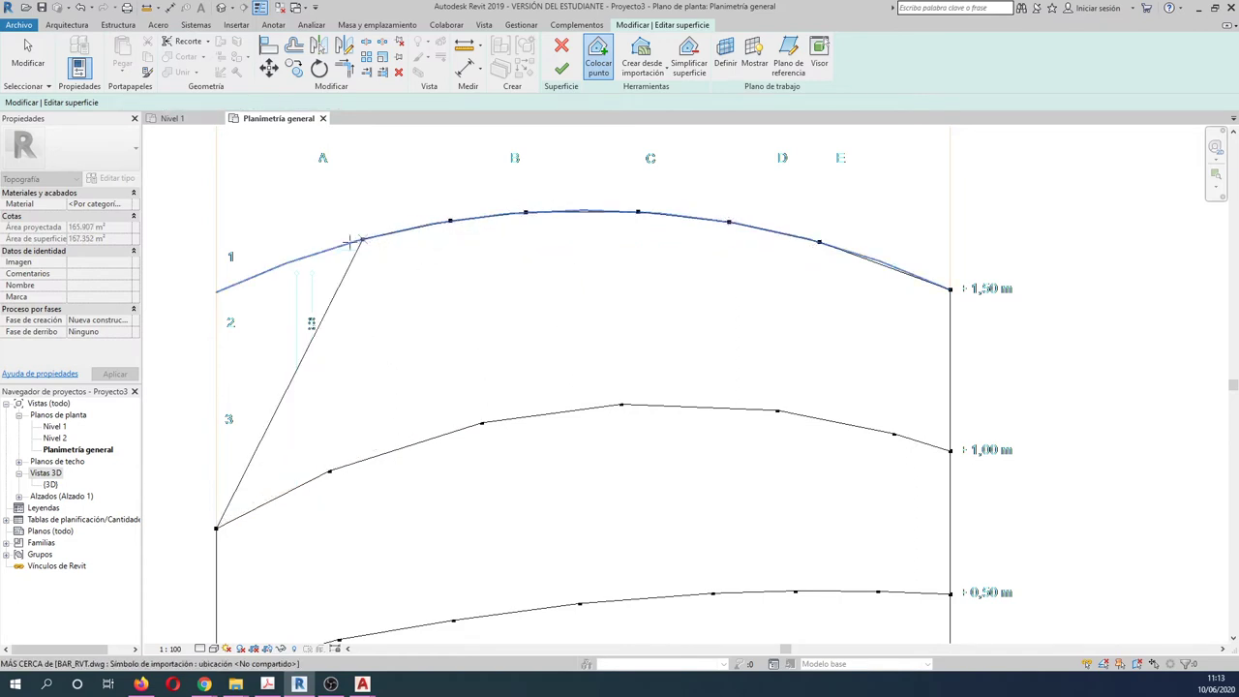
{"action": "left_click", "coordinate": [259, 272]}
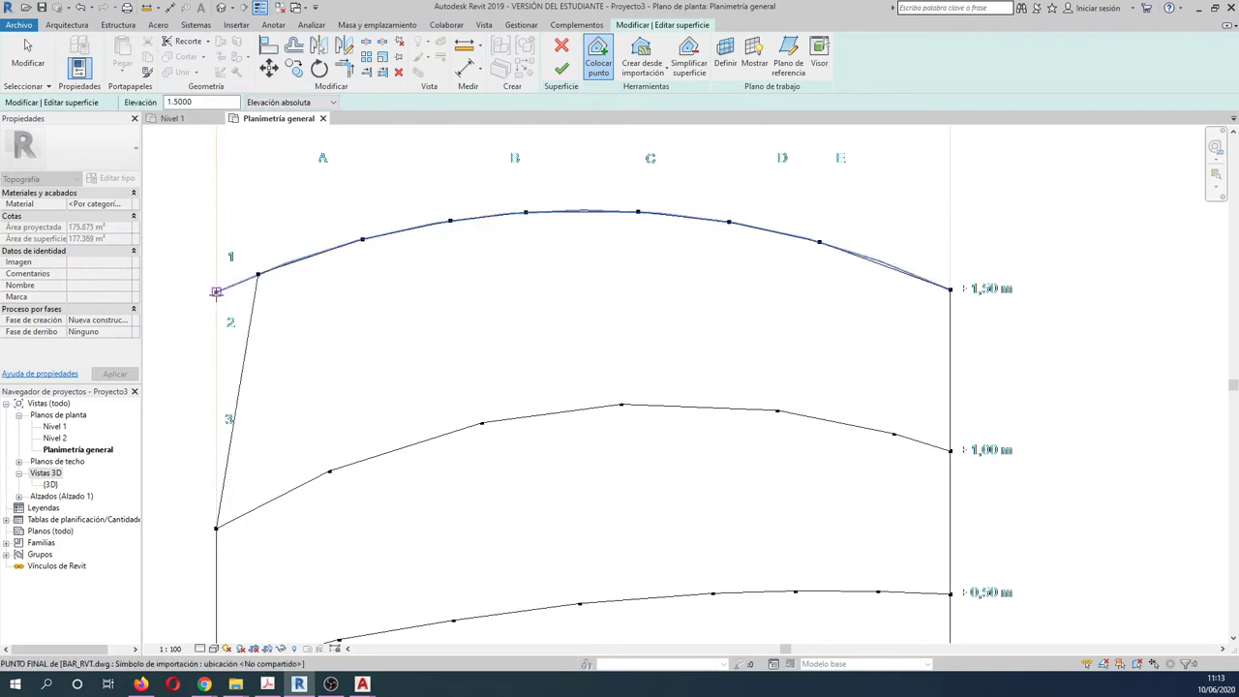
{"action": "left_click", "coordinate": [216, 291]}
{"action": "scroll", "coordinate": [239, 376], "scroll_direction": "down", "scroll_amount": 2}
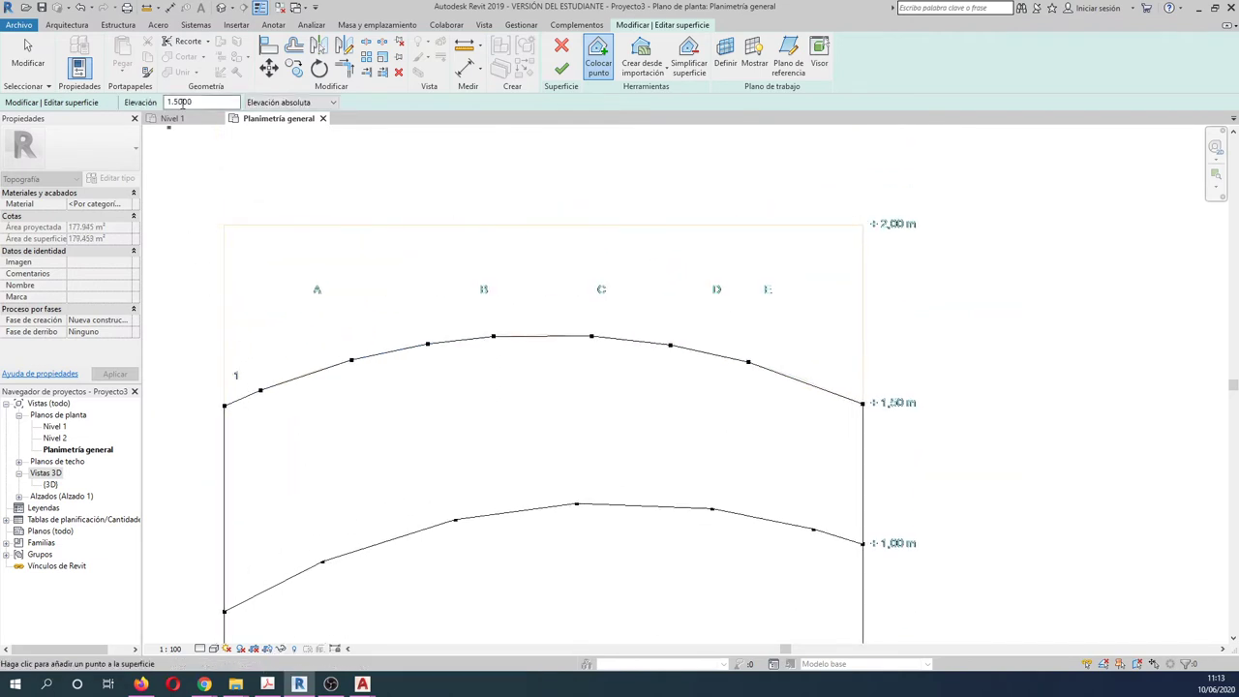
- Set elevation to 2 and place points at both ends of the +2,00 m line
{"action": "left_click_drag", "start_coordinate": [194, 102], "coordinate": [128, 103]}
{"action": "type", "text": "2"}
{"action": "left_click", "coordinate": [225, 226]}
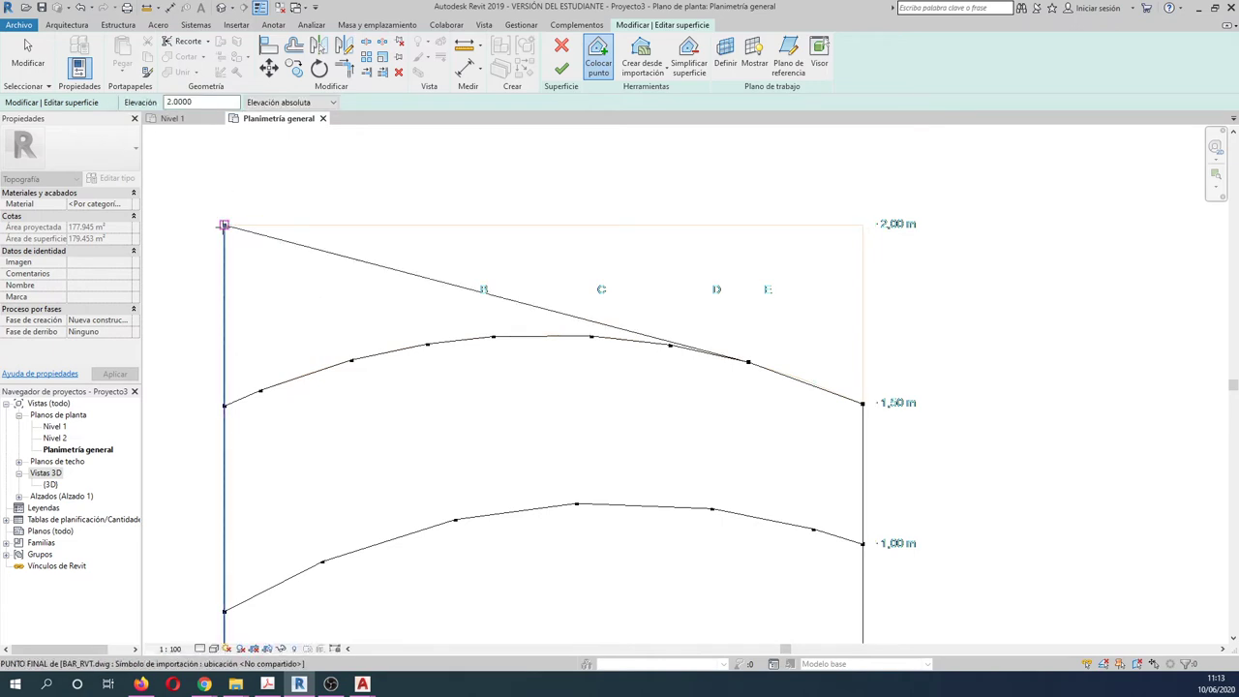
{"action": "left_click", "coordinate": [854, 225]}
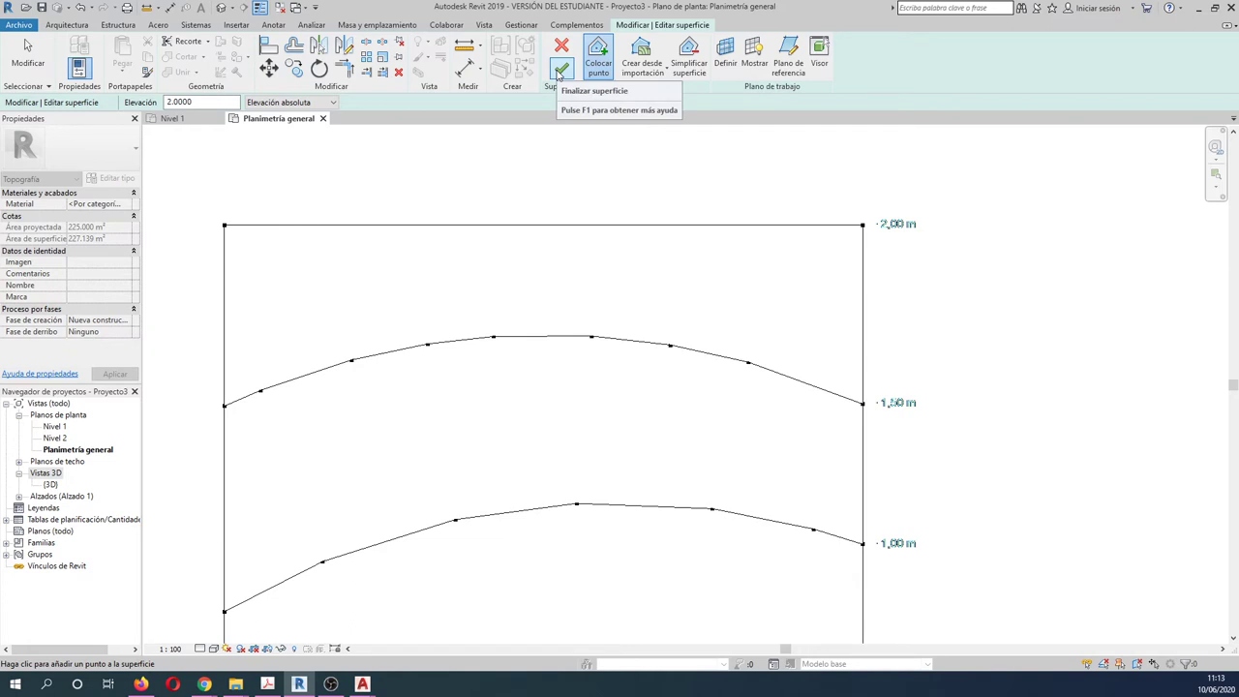
- Finish the toposurface, orbit it in the {3D} view, then return to Planimetría general
{"action": "left_click", "coordinate": [560, 69]}
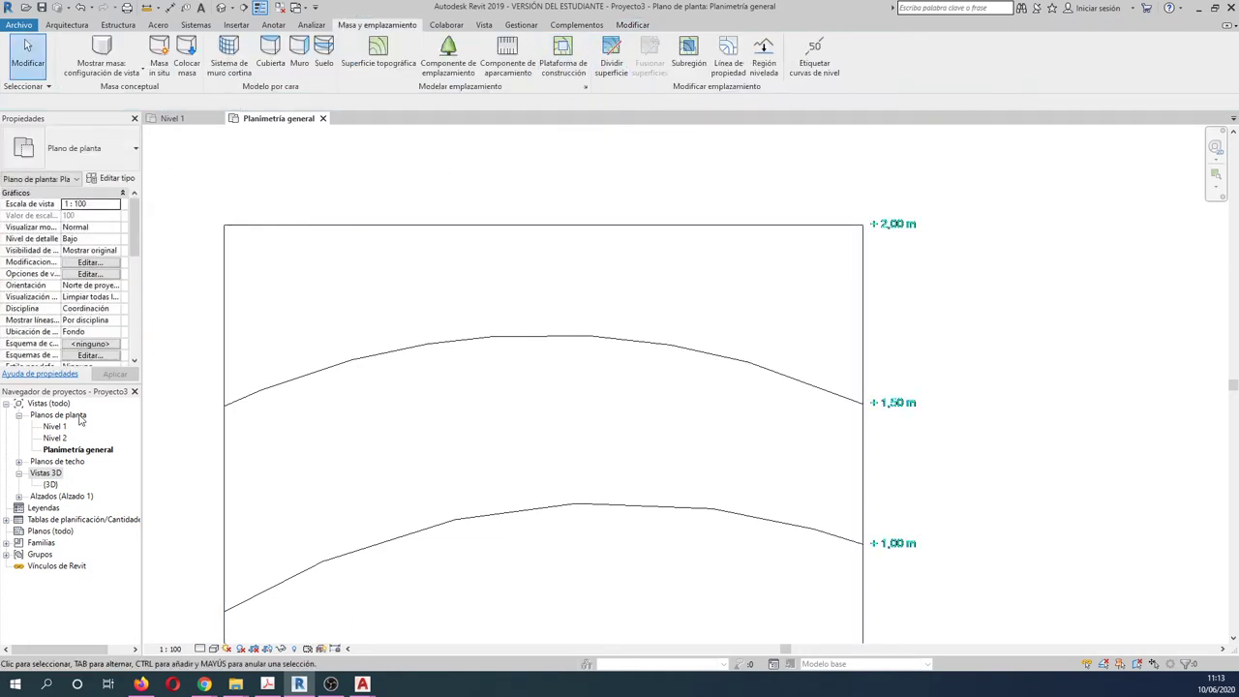
{"action": "double_click", "coordinate": [48, 484]}
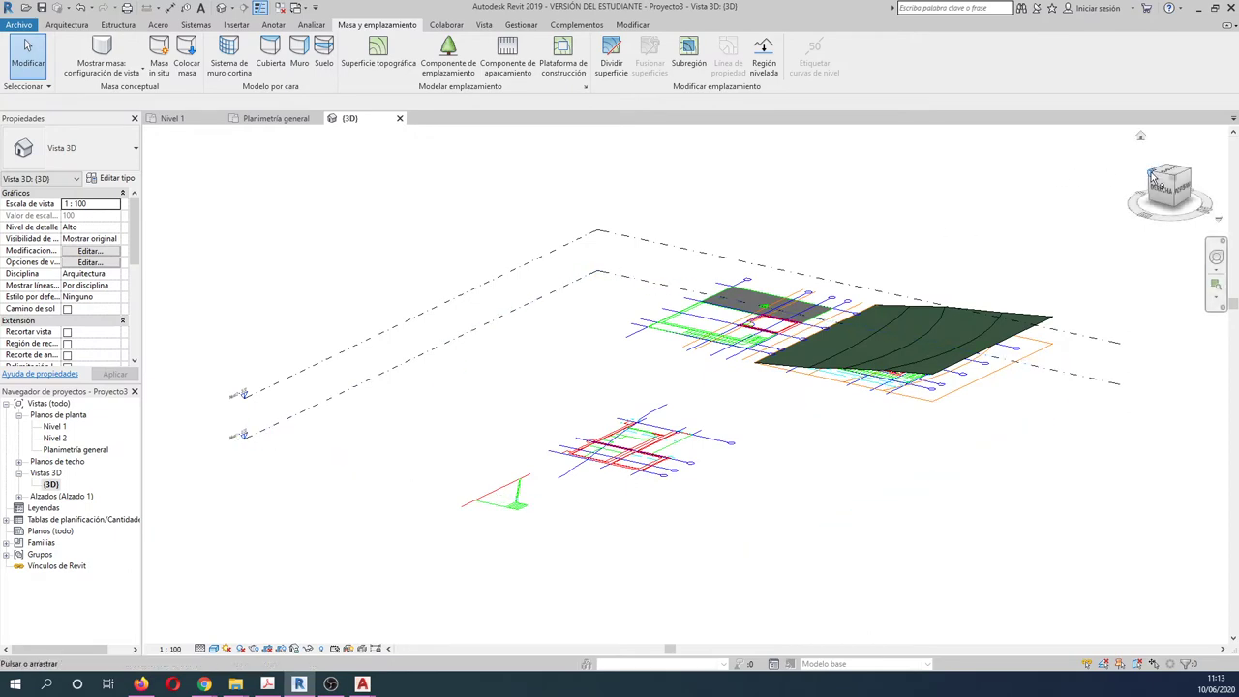
{"action": "left_click_drag", "start_coordinate": [1166, 189], "coordinate": [669, 325]}
{"action": "scroll", "coordinate": [658, 320], "scroll_direction": "up", "scroll_amount": 1}
{"action": "scroll", "coordinate": [636, 314], "scroll_direction": "up", "scroll_amount": 2}
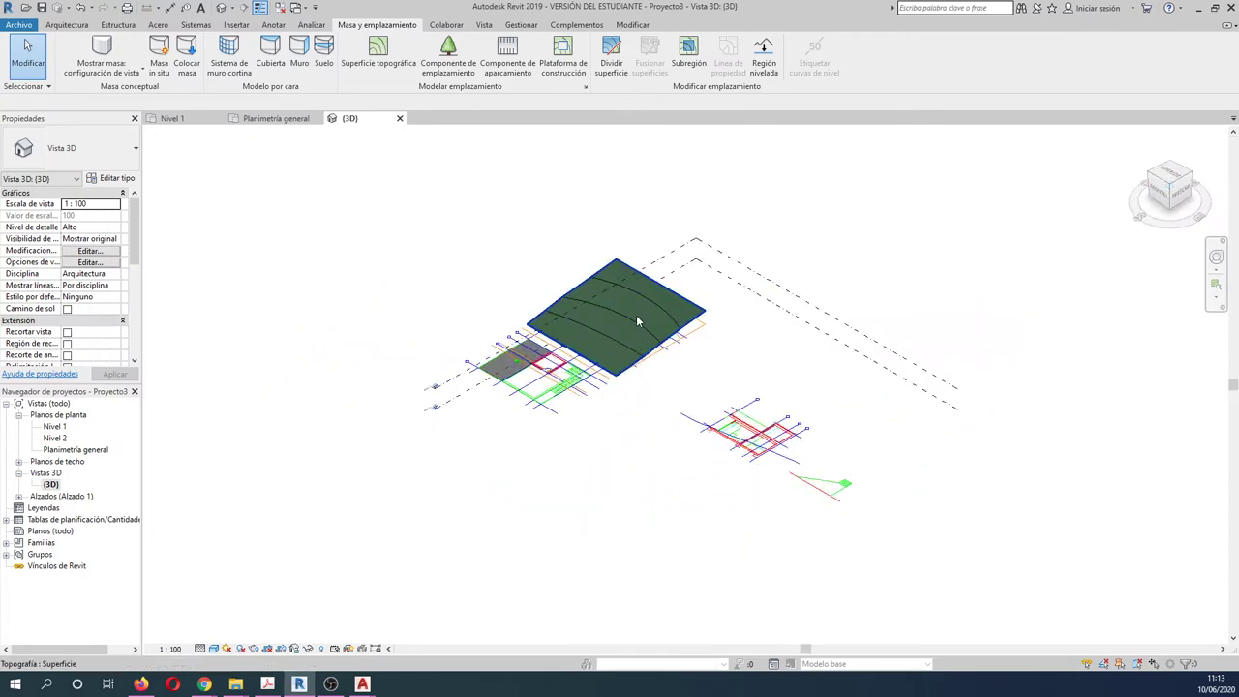
{"action": "scroll", "coordinate": [600, 313], "scroll_direction": "up", "scroll_amount": 3}
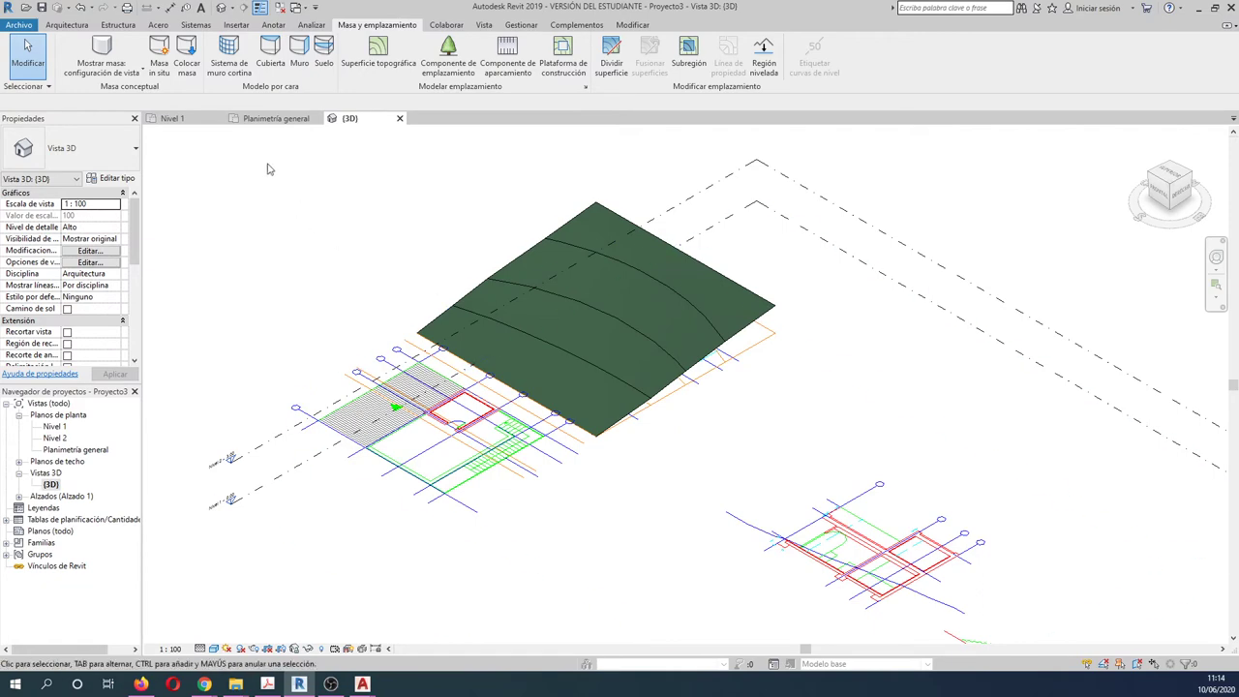
{"action": "left_click", "coordinate": [276, 120]}
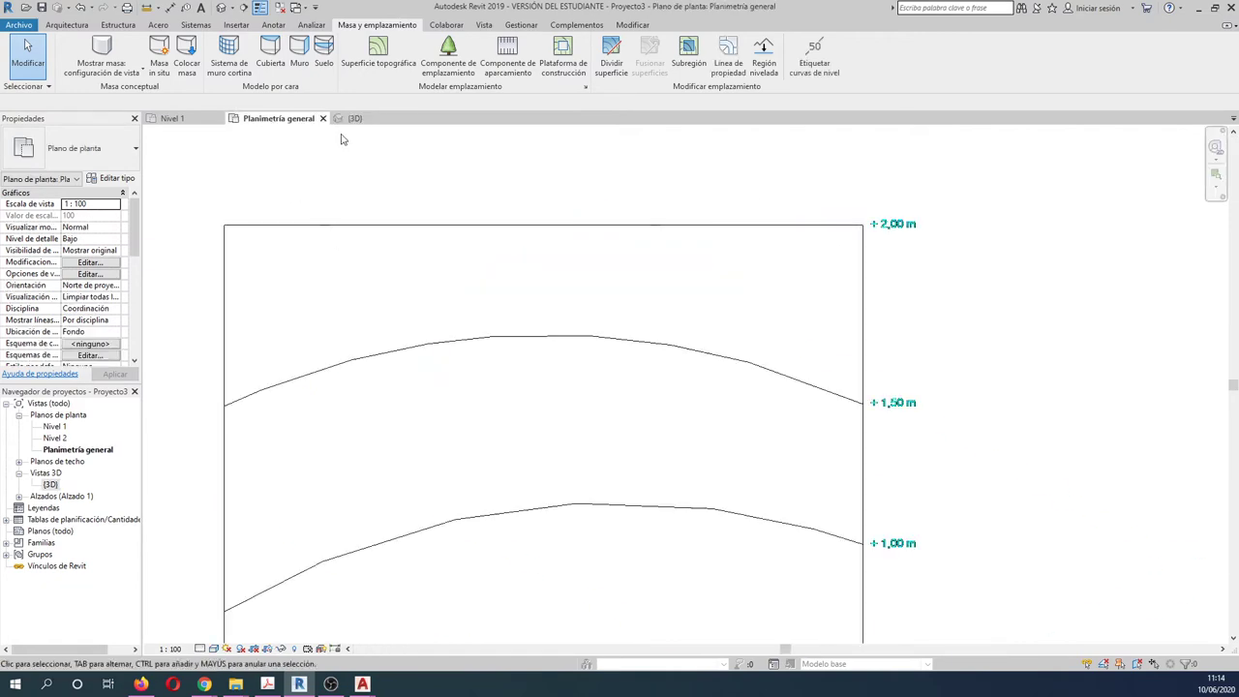
- Reopen the toposurface for editing and nudge a point on the 1.00 m contour slightly up
{"action": "left_click", "coordinate": [391, 227]}
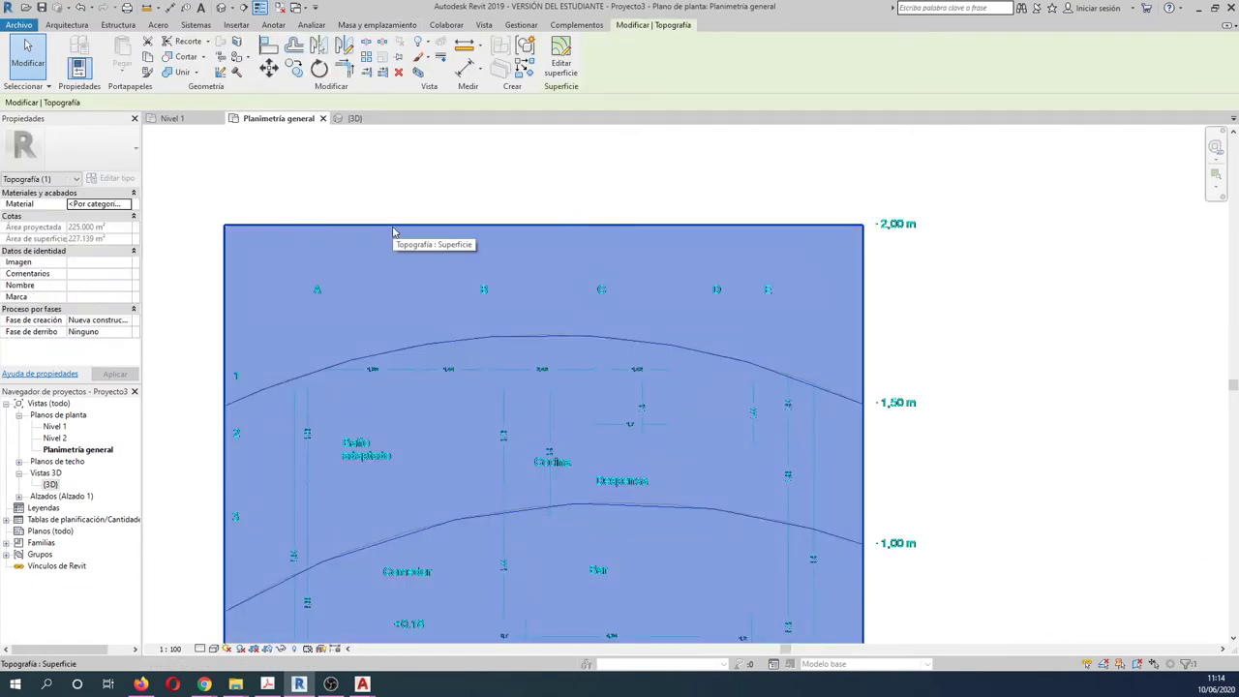
{"action": "scroll", "coordinate": [656, 213], "scroll_direction": "down", "scroll_amount": 1}
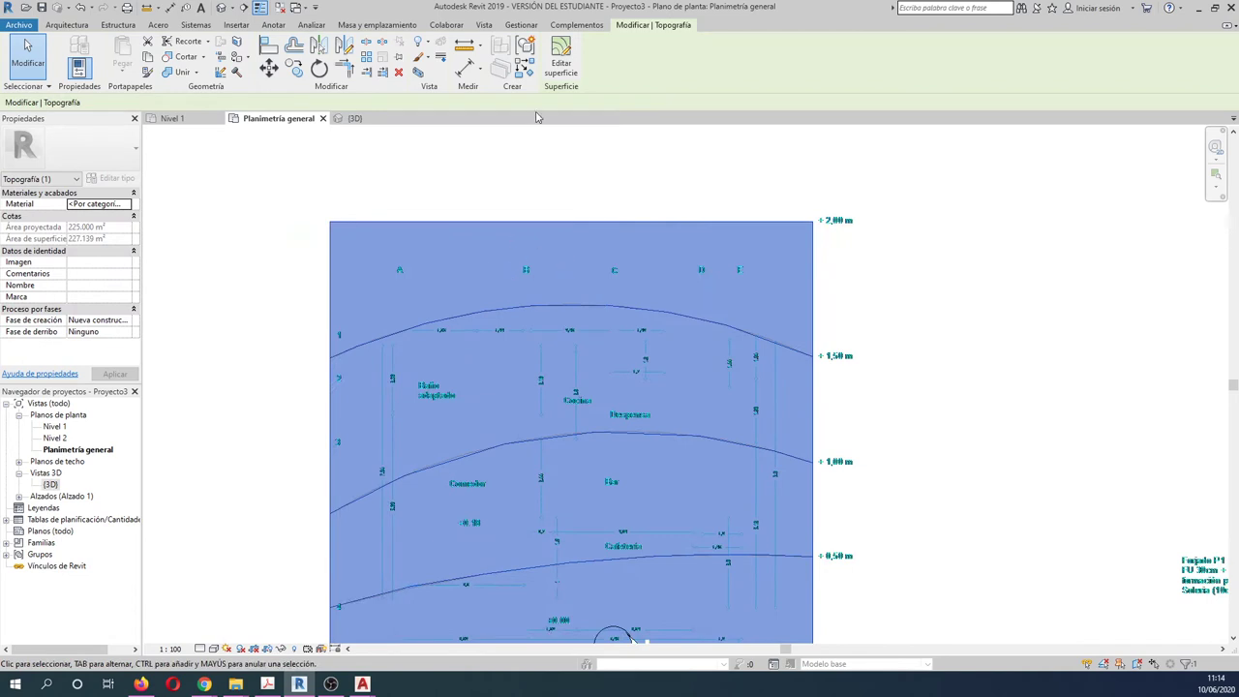
{"action": "left_click", "coordinate": [562, 54]}
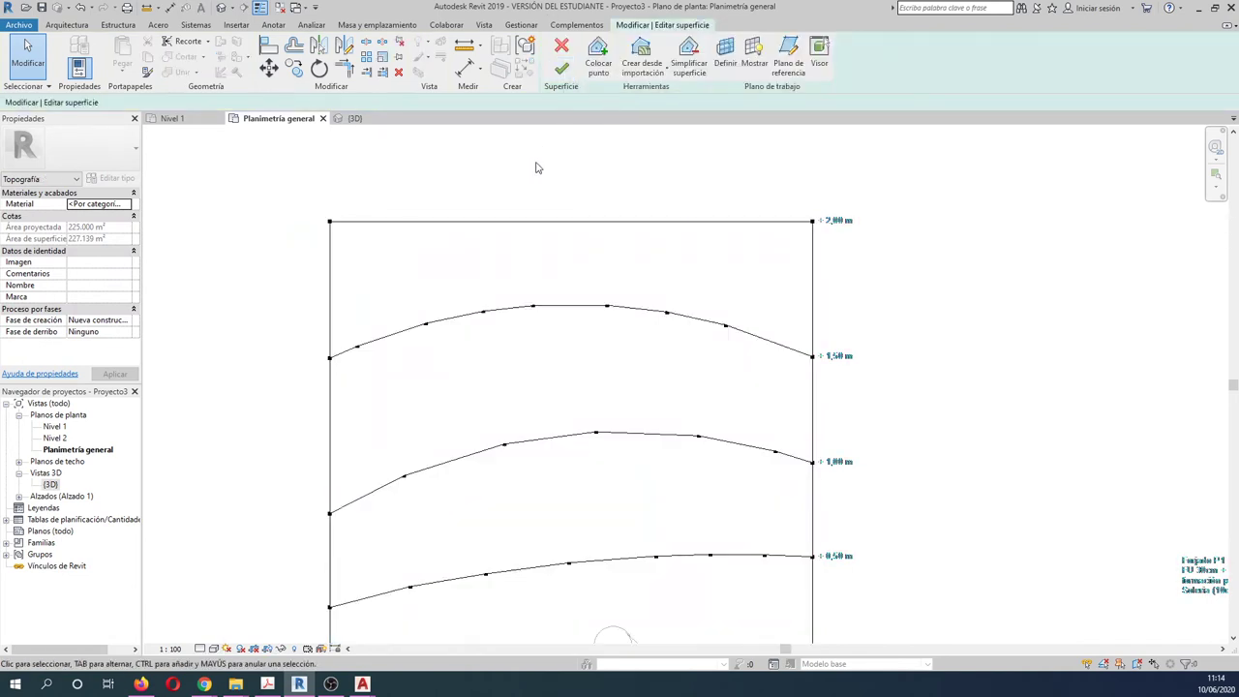
{"action": "scroll", "coordinate": [475, 474], "scroll_direction": "up", "scroll_amount": 2}
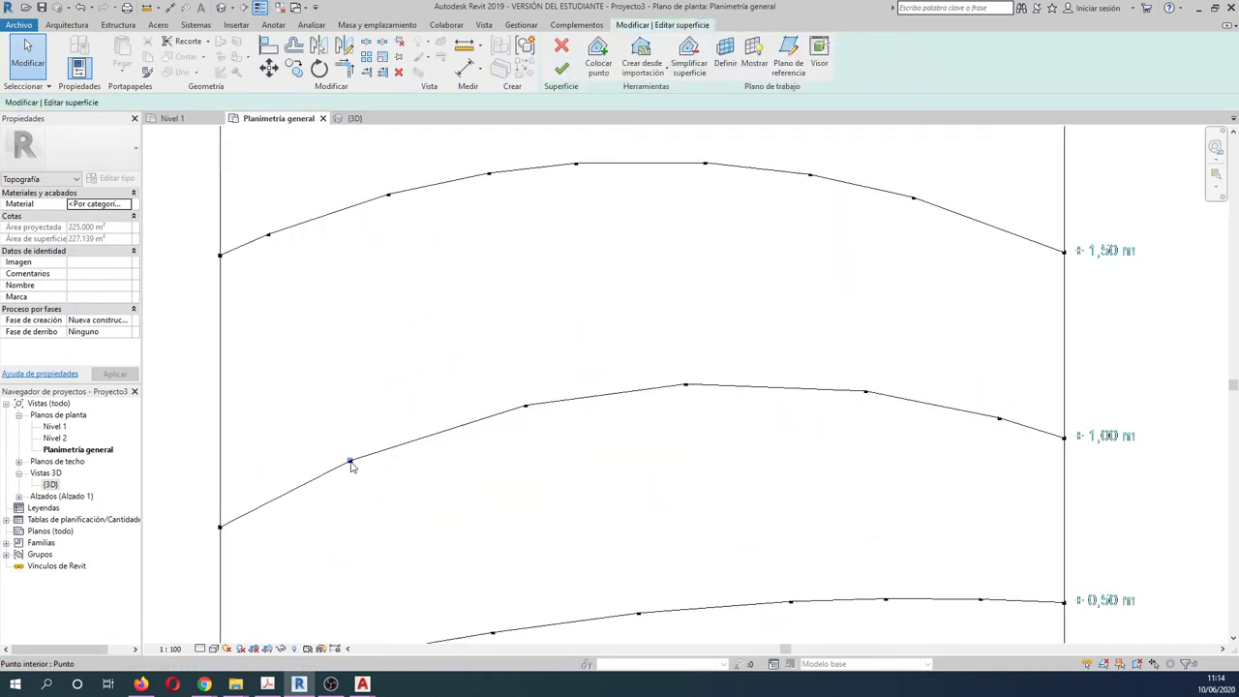
{"action": "mouse_move", "coordinate": [351, 459]}
{"action": "left_mouse_down"}
{"action": "mouse_move", "coordinate": [351, 437]}
{"action": "mouse_move", "coordinate": [358, 457]}
{"action": "left_mouse_up"}
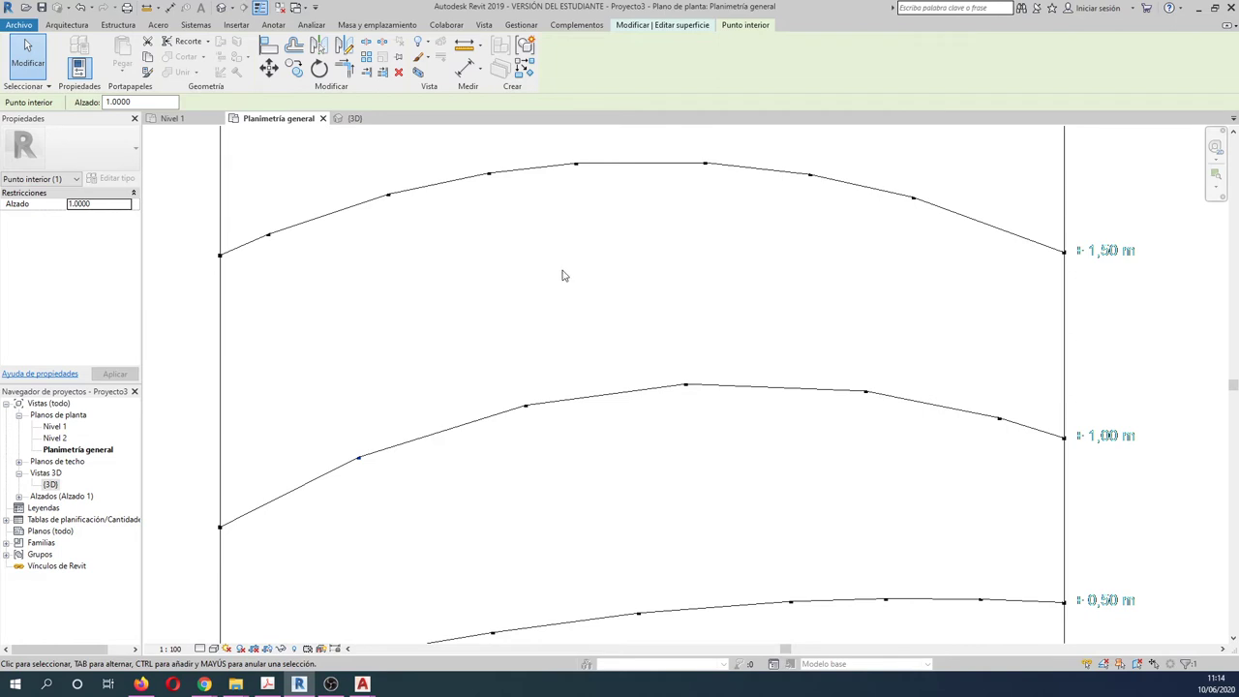
{"action": "scroll", "coordinate": [565, 260], "scroll_direction": "down", "scroll_amount": 1}
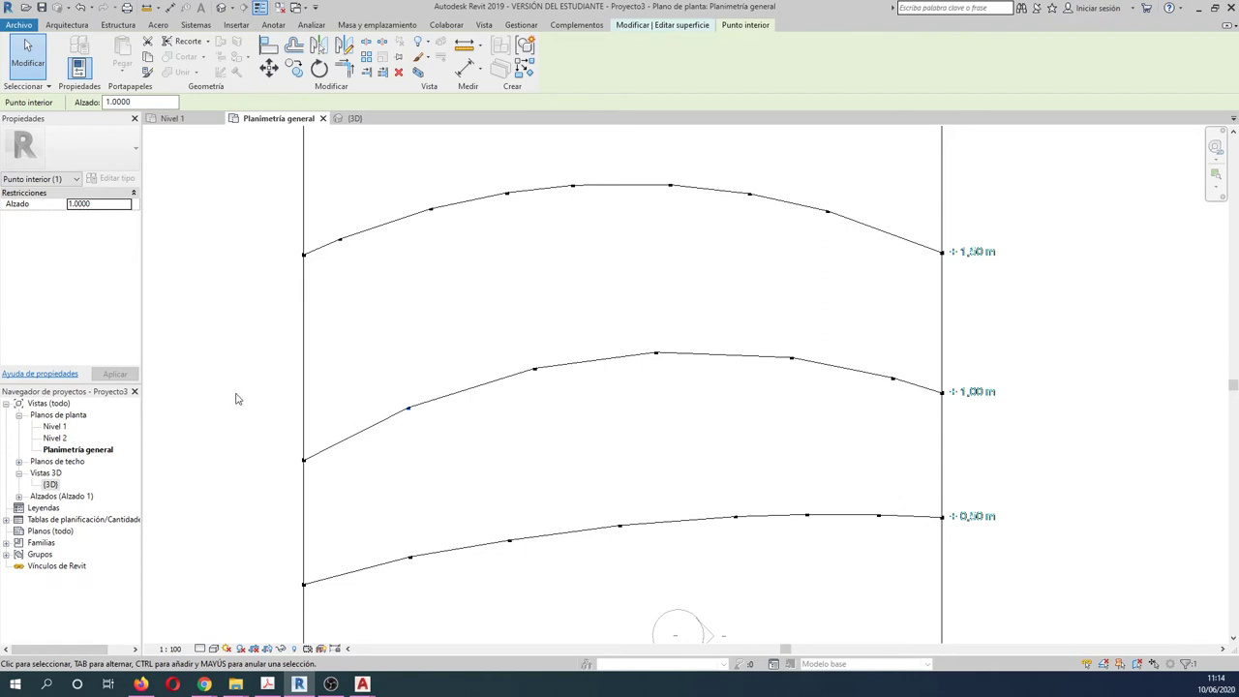
- Set Planimetría general's visual style to Wireframe and zoom to check the DWG beneath the contours
{"action": "left_click", "coordinate": [206, 119]}
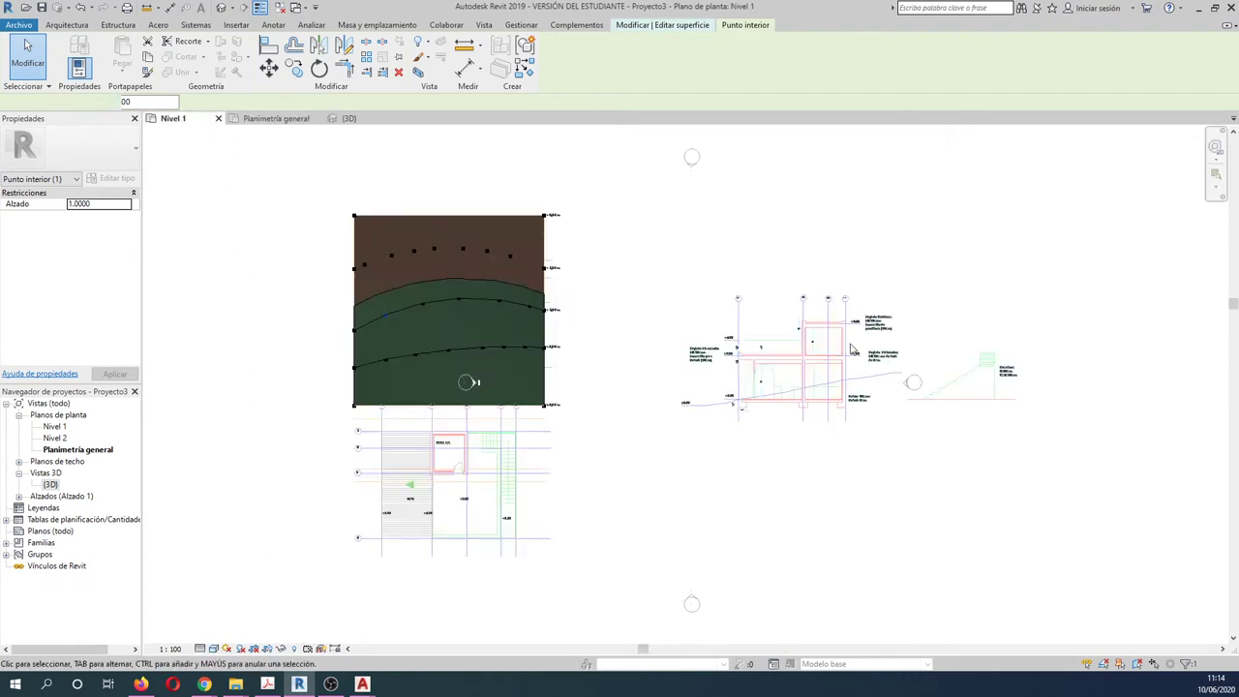
{"action": "left_click", "coordinate": [276, 118]}
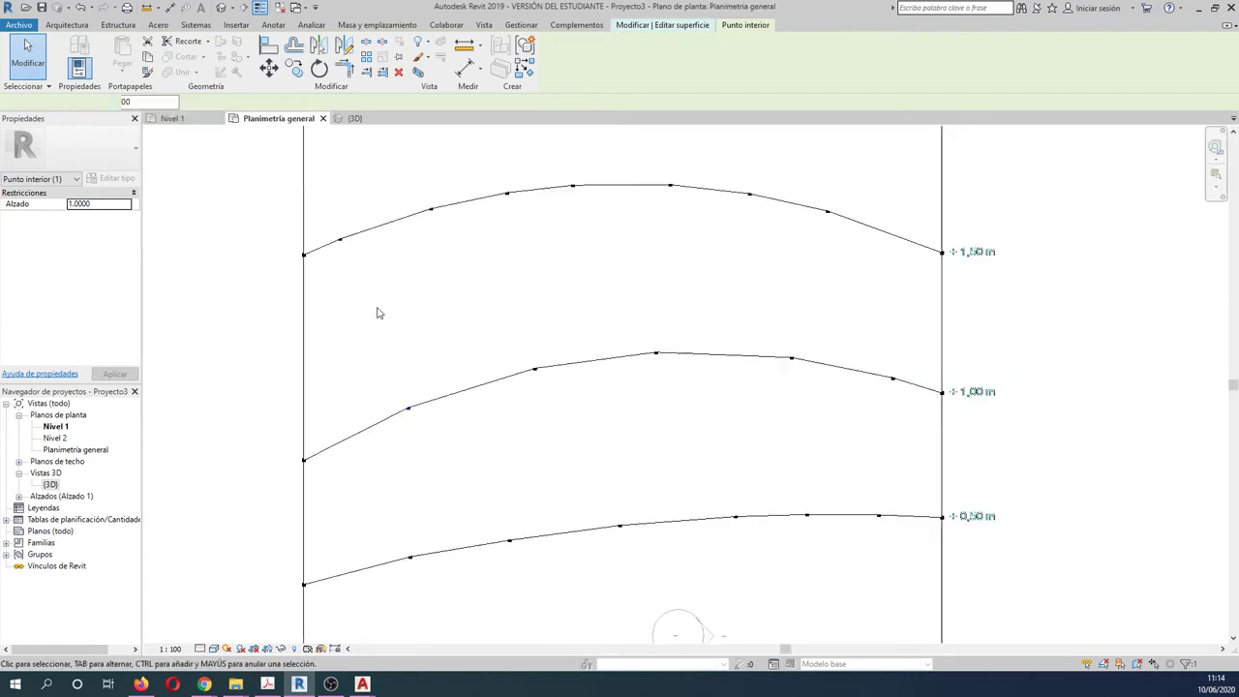
{"action": "left_click", "coordinate": [214, 649]}
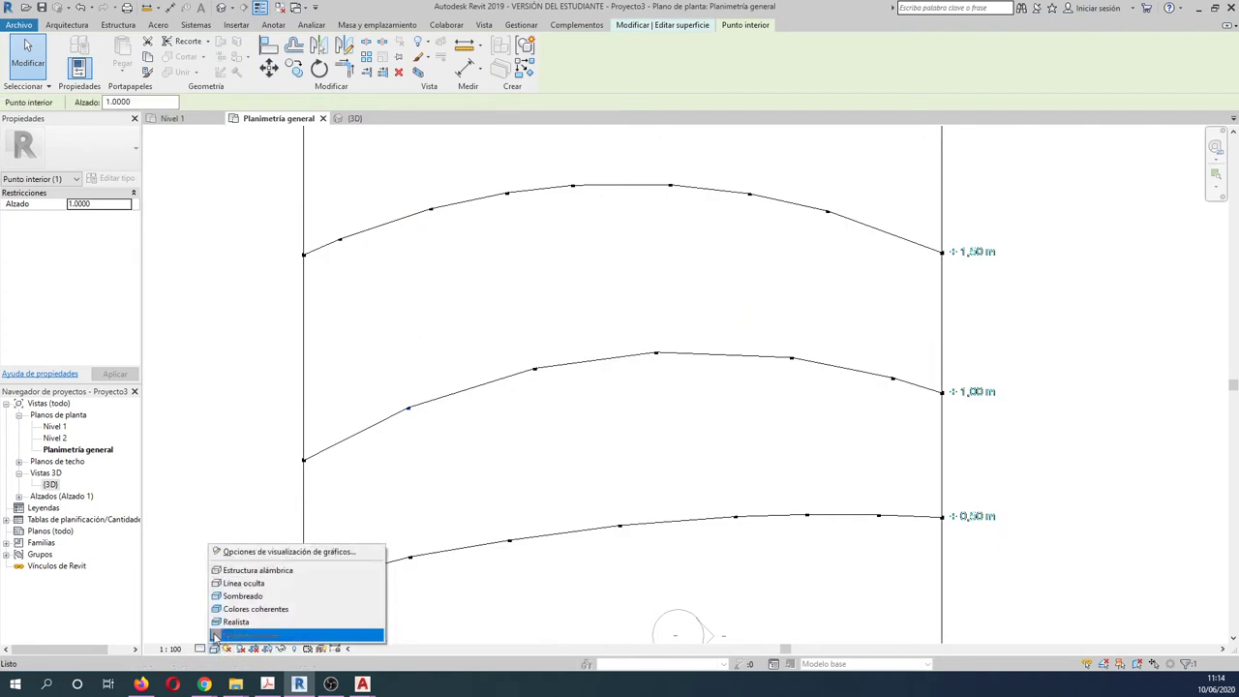
{"action": "left_click", "coordinate": [229, 573]}
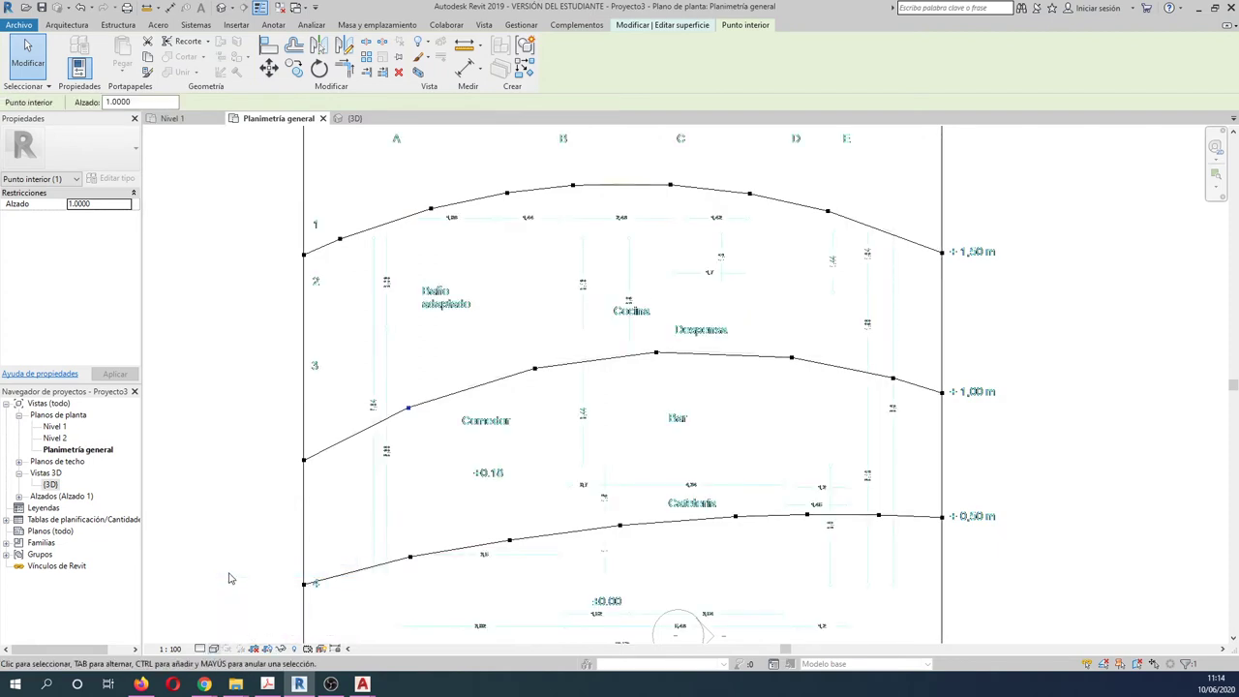
{"action": "scroll", "coordinate": [420, 412], "scroll_direction": "up", "scroll_amount": 2}
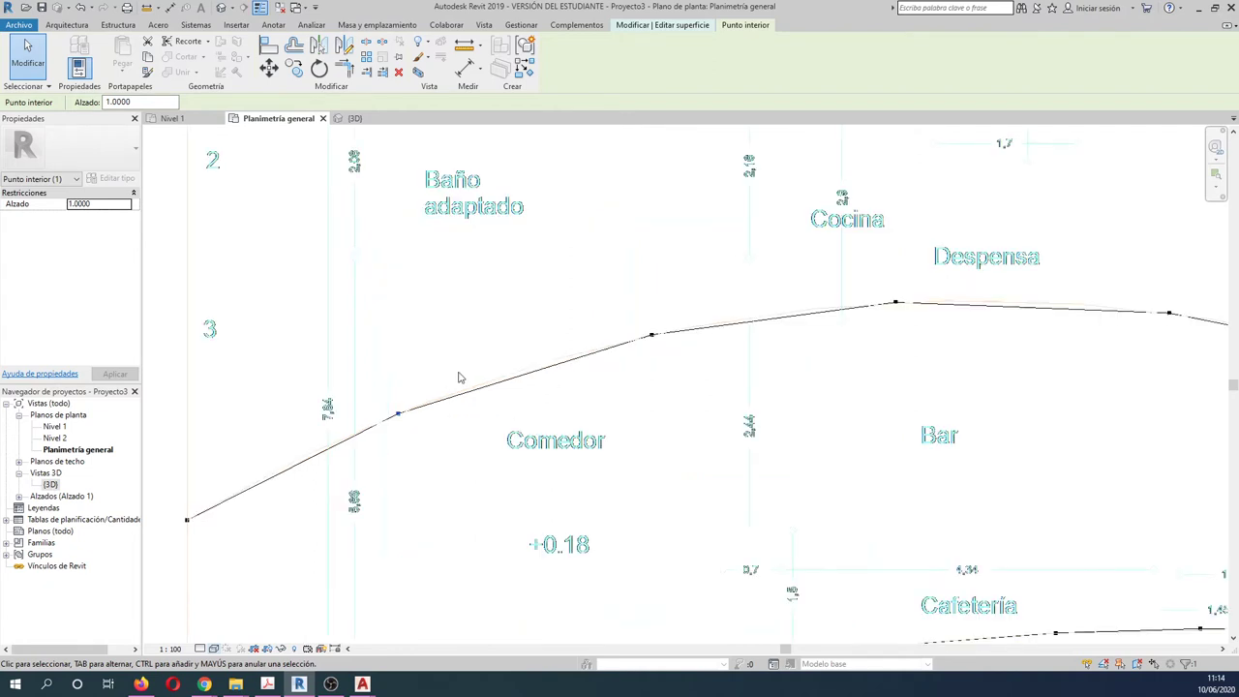
{"action": "scroll", "coordinate": [537, 376], "scroll_direction": "down", "scroll_amount": 1}
{"action": "scroll", "coordinate": [547, 363], "scroll_direction": "down", "scroll_amount": 1}
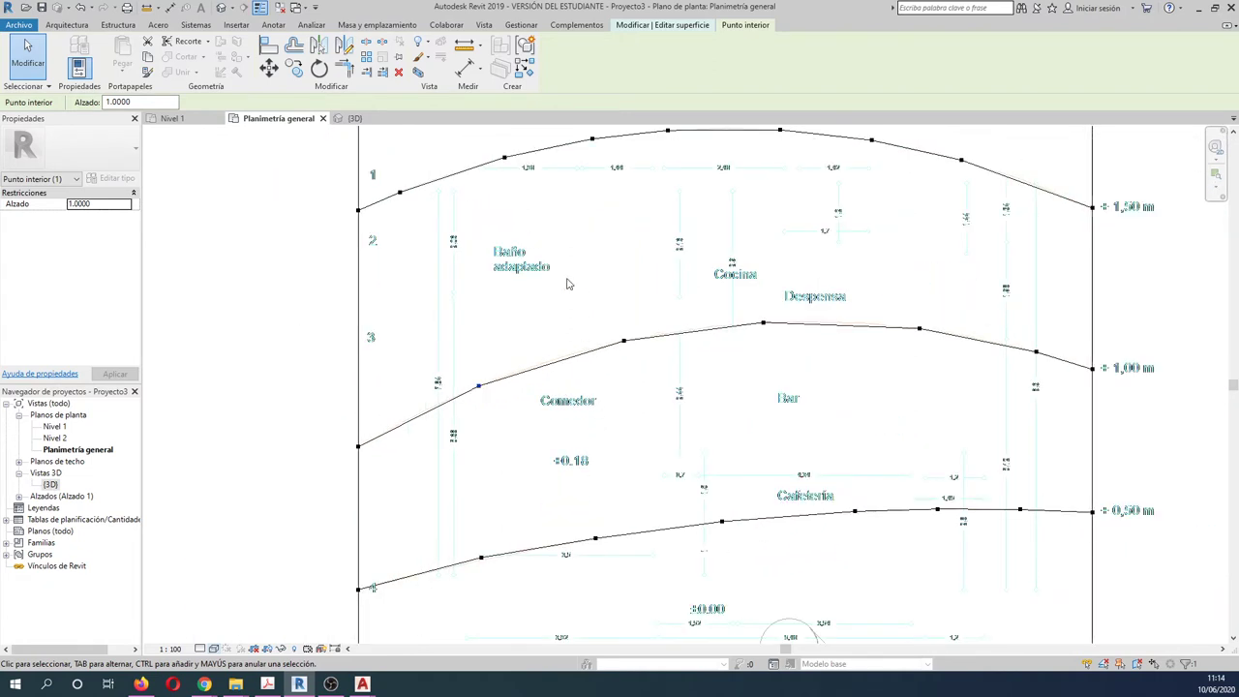
{"action": "scroll", "coordinate": [562, 351], "scroll_direction": "down", "scroll_amount": 1}
{"action": "scroll", "coordinate": [554, 350], "scroll_direction": "down", "scroll_amount": 1}
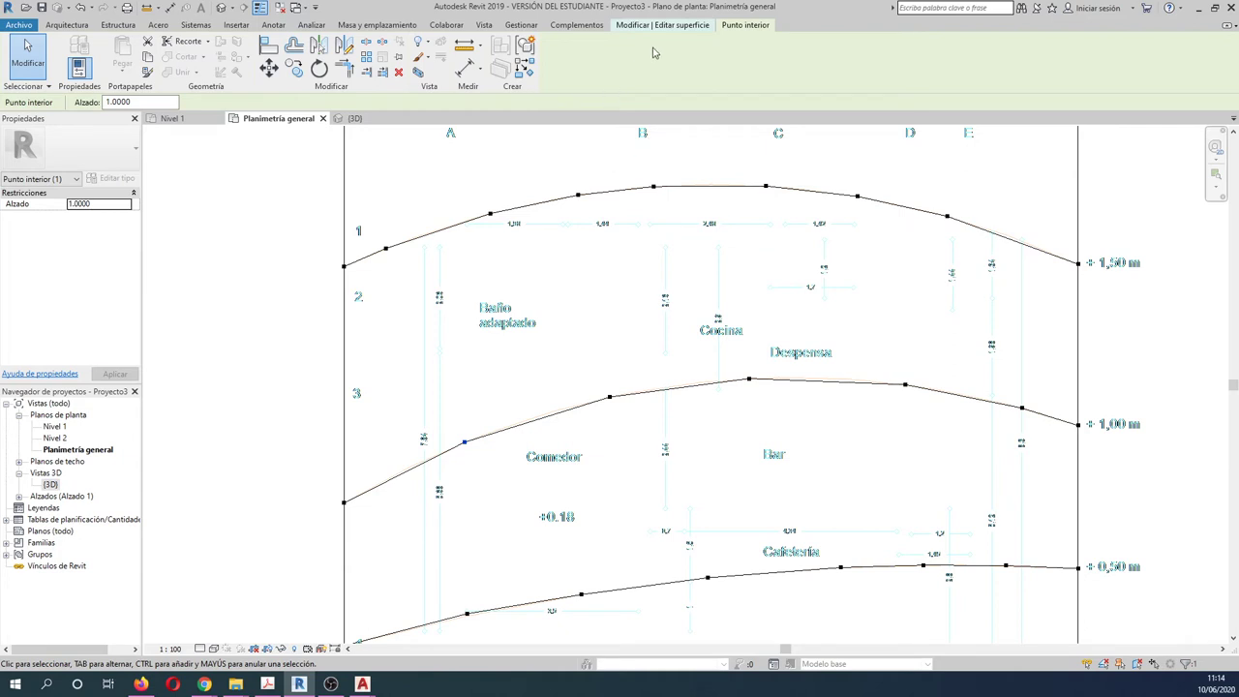
- Set elevation to 1 and add three points on the middle contour, including above Comedor
{"action": "key", "text": "Escape"}
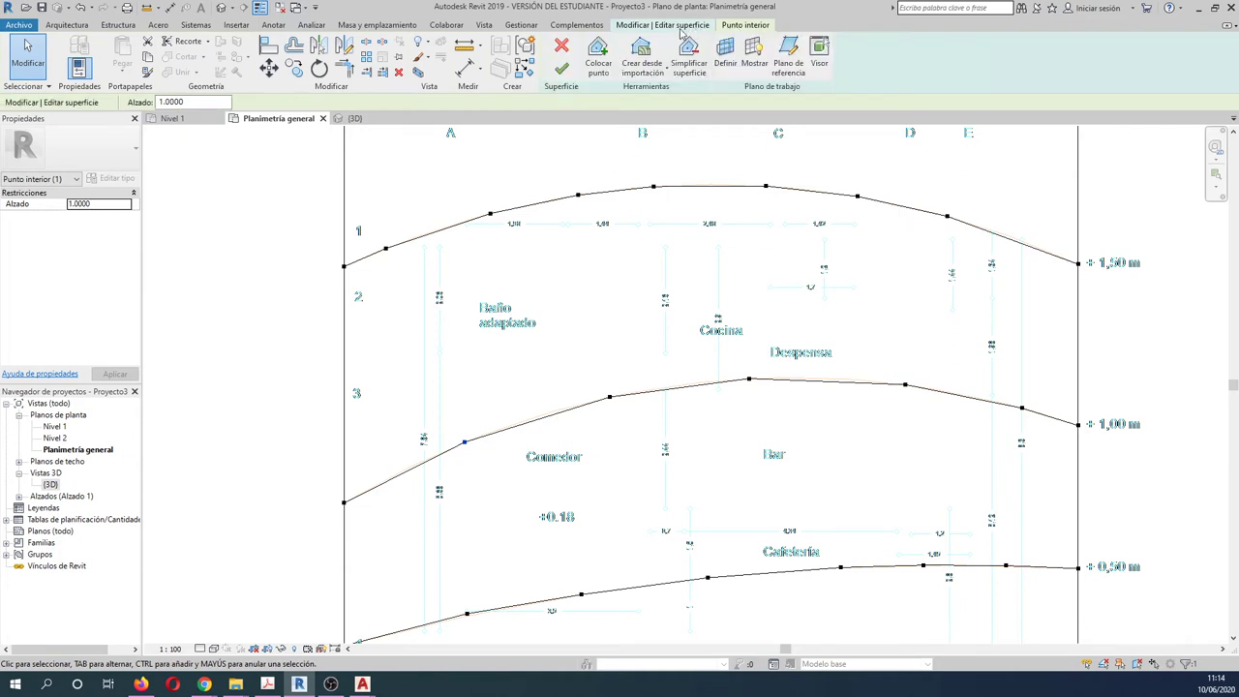
{"action": "left_click", "coordinate": [198, 103]}
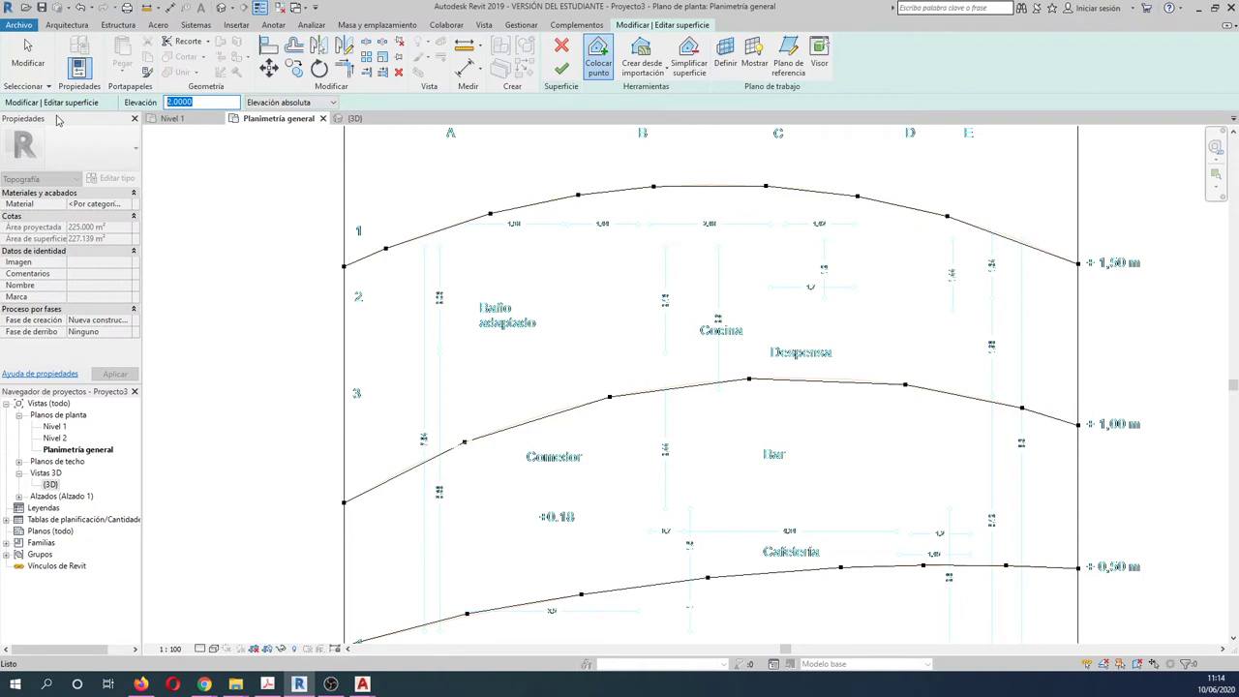
{"action": "type", "text": "1"}
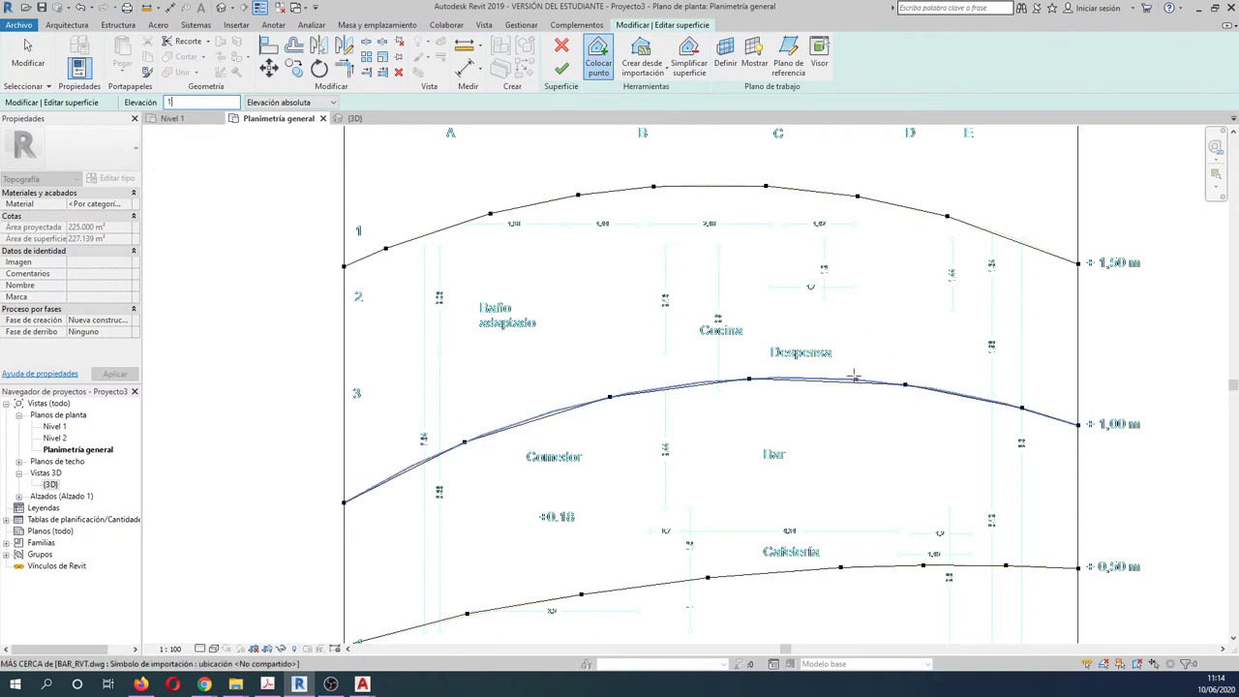
{"action": "scroll", "coordinate": [825, 384], "scroll_direction": "up", "scroll_amount": 3}
{"action": "scroll", "coordinate": [825, 384], "scroll_direction": "up", "scroll_amount": 2}
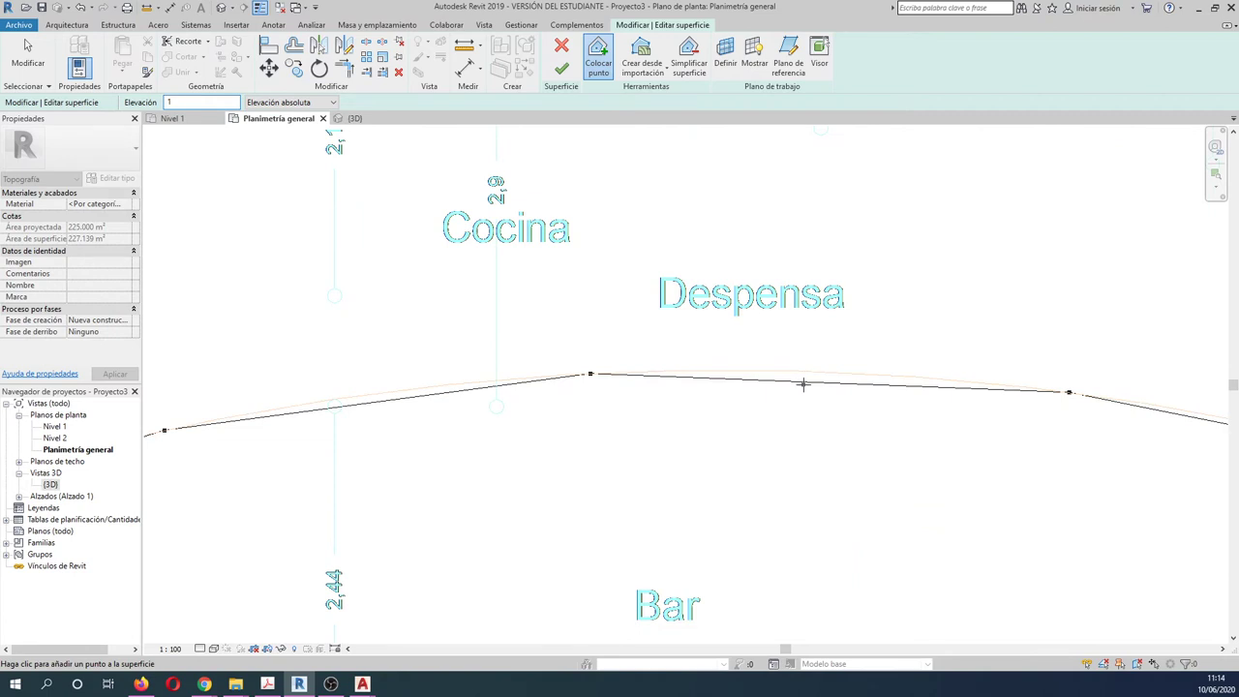
{"action": "left_click", "coordinate": [815, 384]}
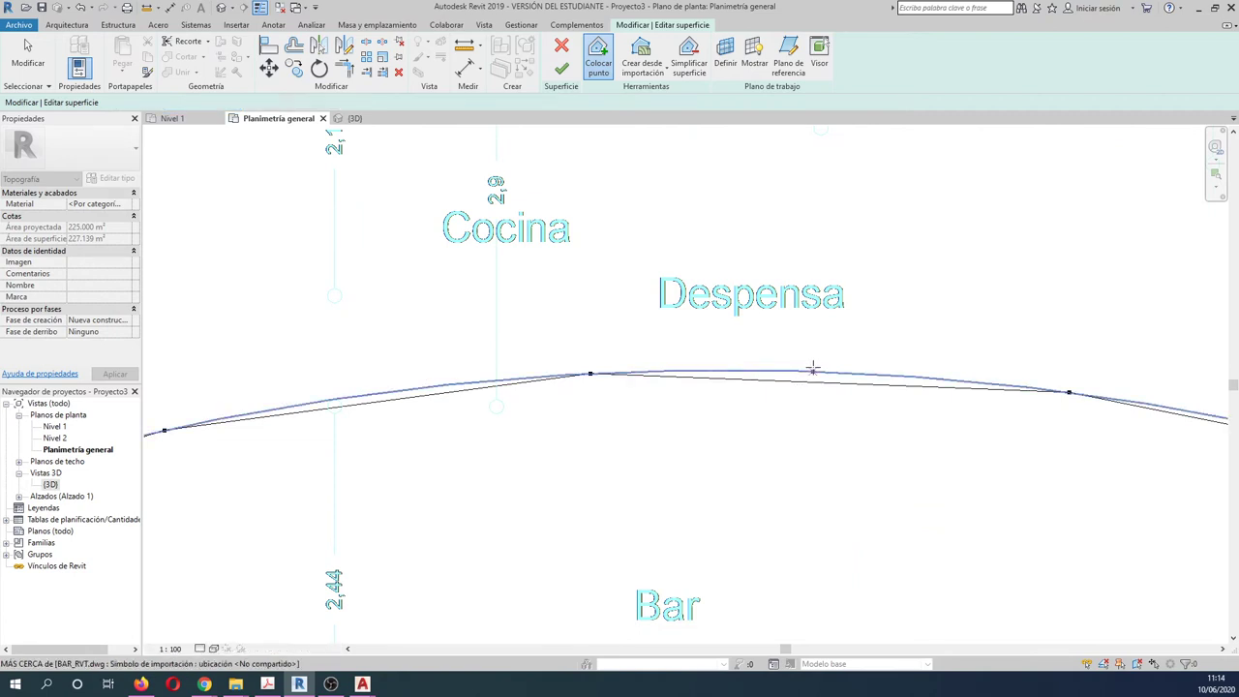
{"action": "left_click", "coordinate": [366, 397]}
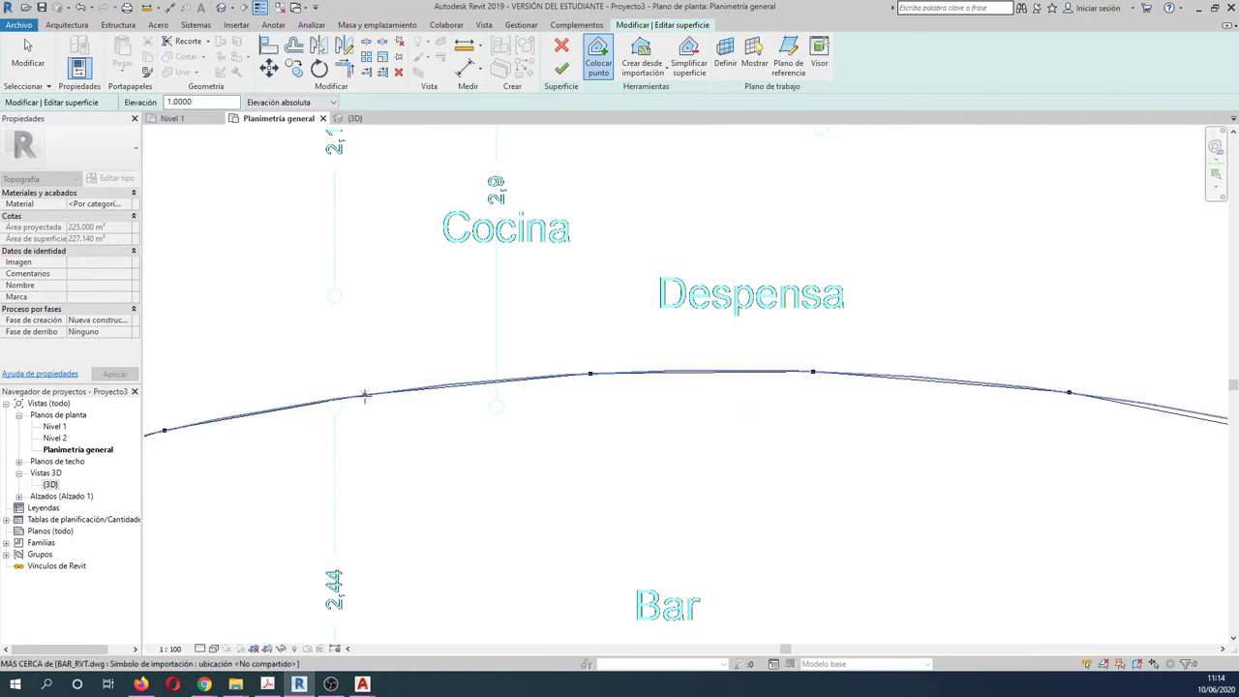
{"action": "scroll", "coordinate": [672, 436], "scroll_direction": "down", "scroll_amount": 3}
{"action": "left_click", "coordinate": [302, 466]}
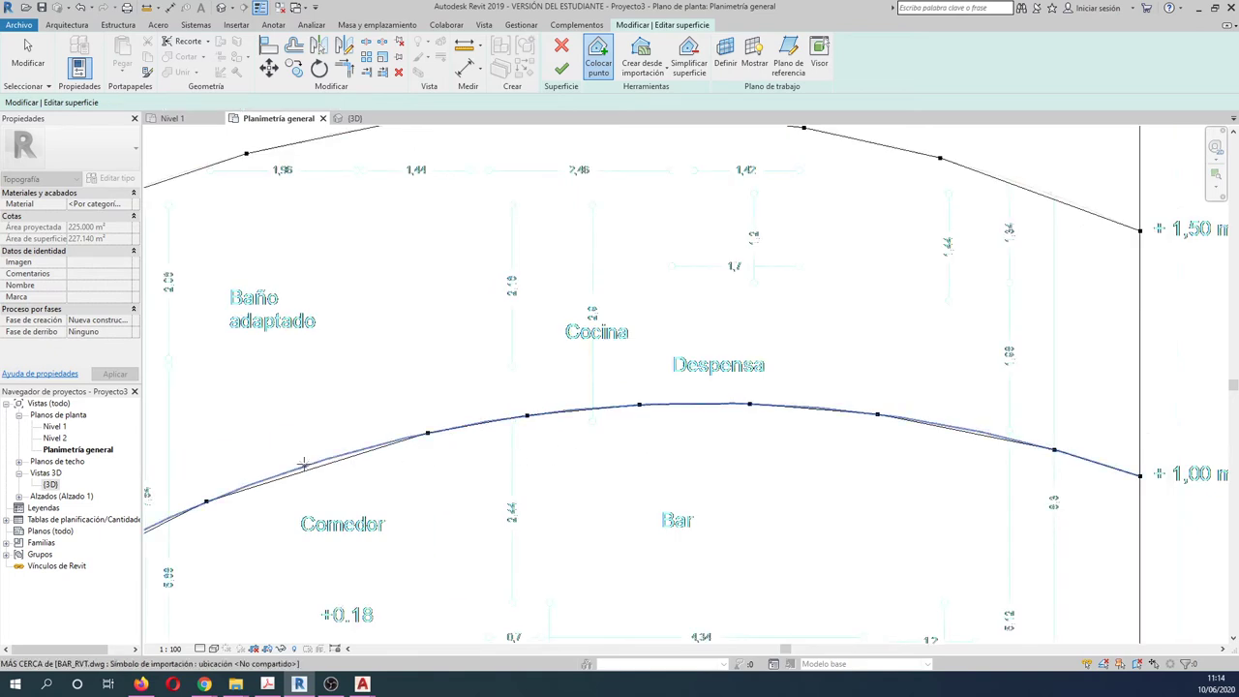
- Place an octagonal ring of eight 3 m points near grid A and finish the surface
{"action": "scroll", "coordinate": [469, 491], "scroll_direction": "down", "scroll_amount": 2}
{"action": "middle_click_drag", "start_coordinate": [579, 172], "coordinate": [597, 262]}
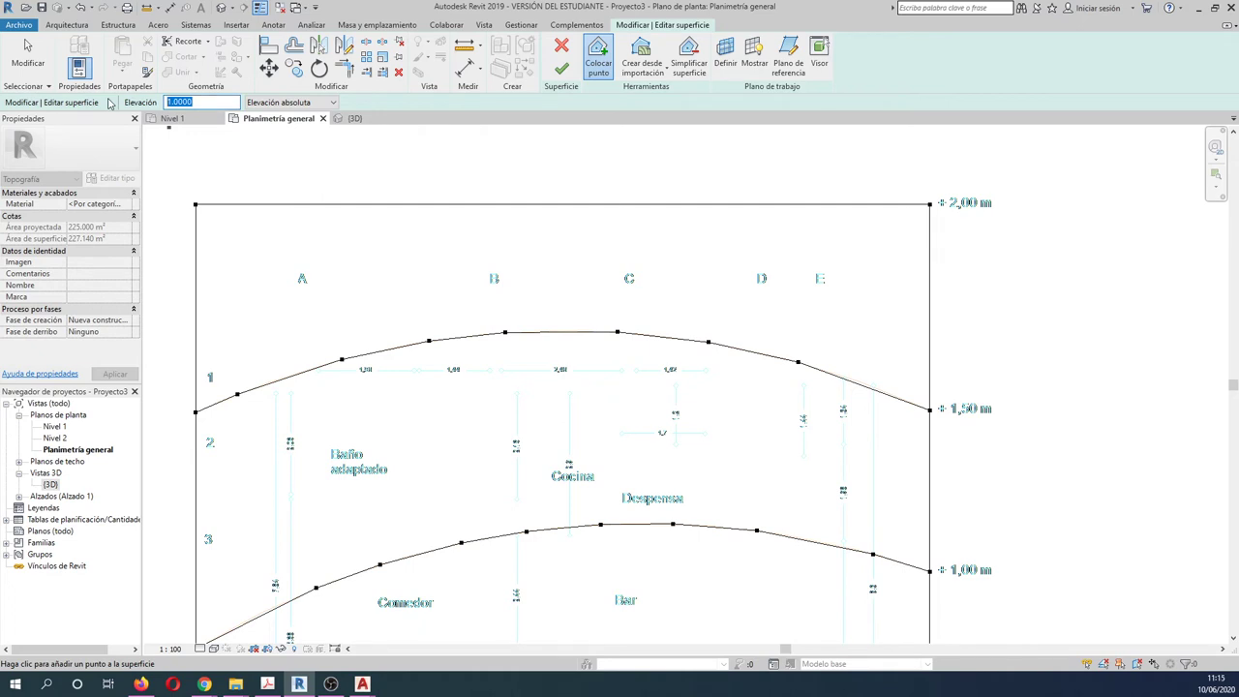
{"action": "left_click", "coordinate": [286, 238]}
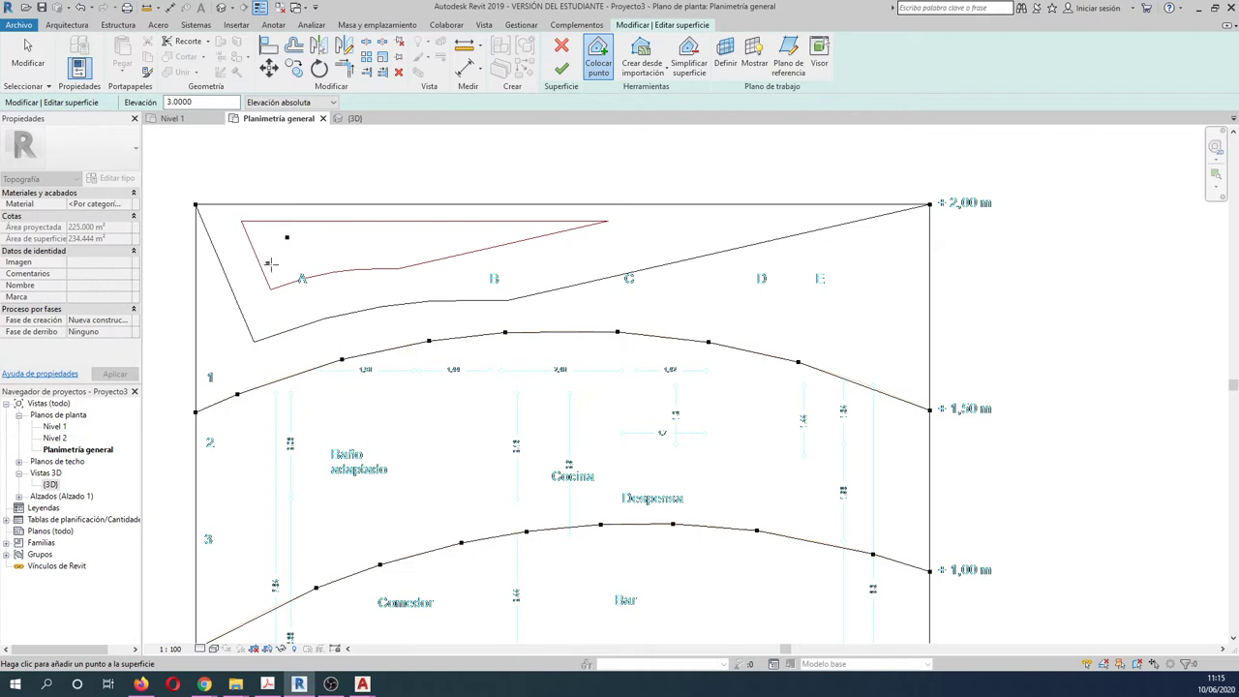
{"action": "left_click", "coordinate": [275, 265]}
{"action": "left_click", "coordinate": [299, 289]}
{"action": "left_click", "coordinate": [329, 288]}
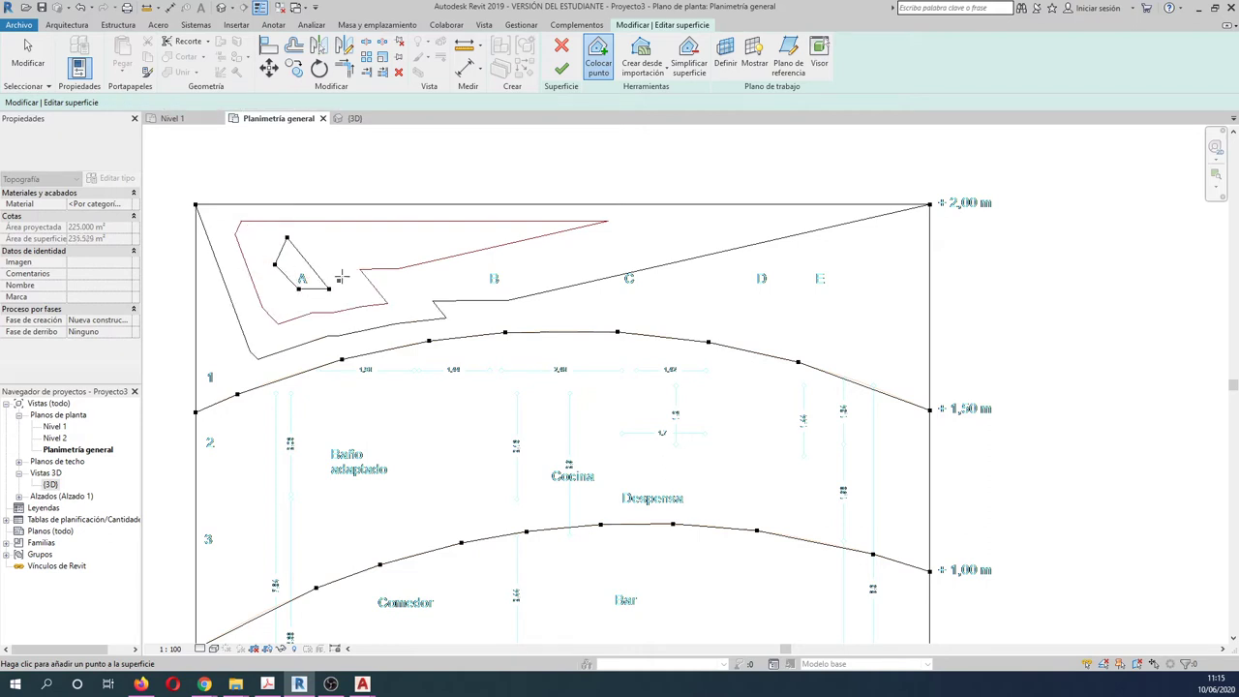
{"action": "left_click", "coordinate": [346, 273]}
{"action": "left_click", "coordinate": [347, 254]}
{"action": "left_click", "coordinate": [330, 241]}
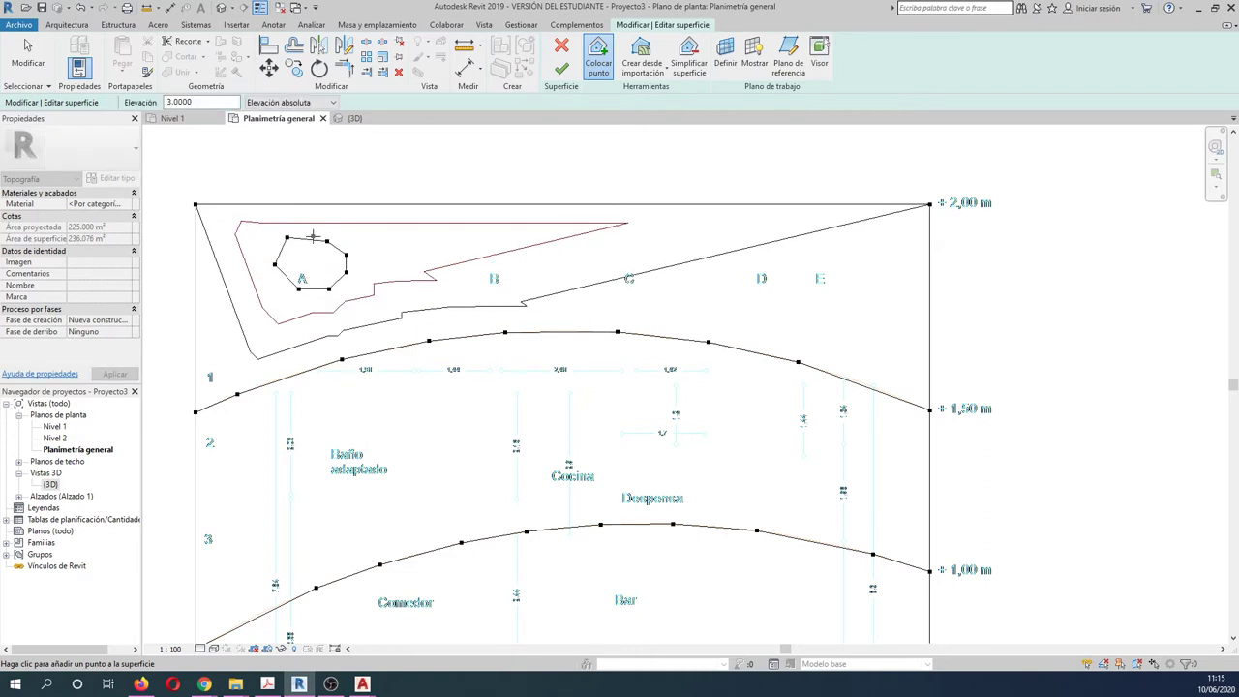
{"action": "left_click", "coordinate": [313, 236]}
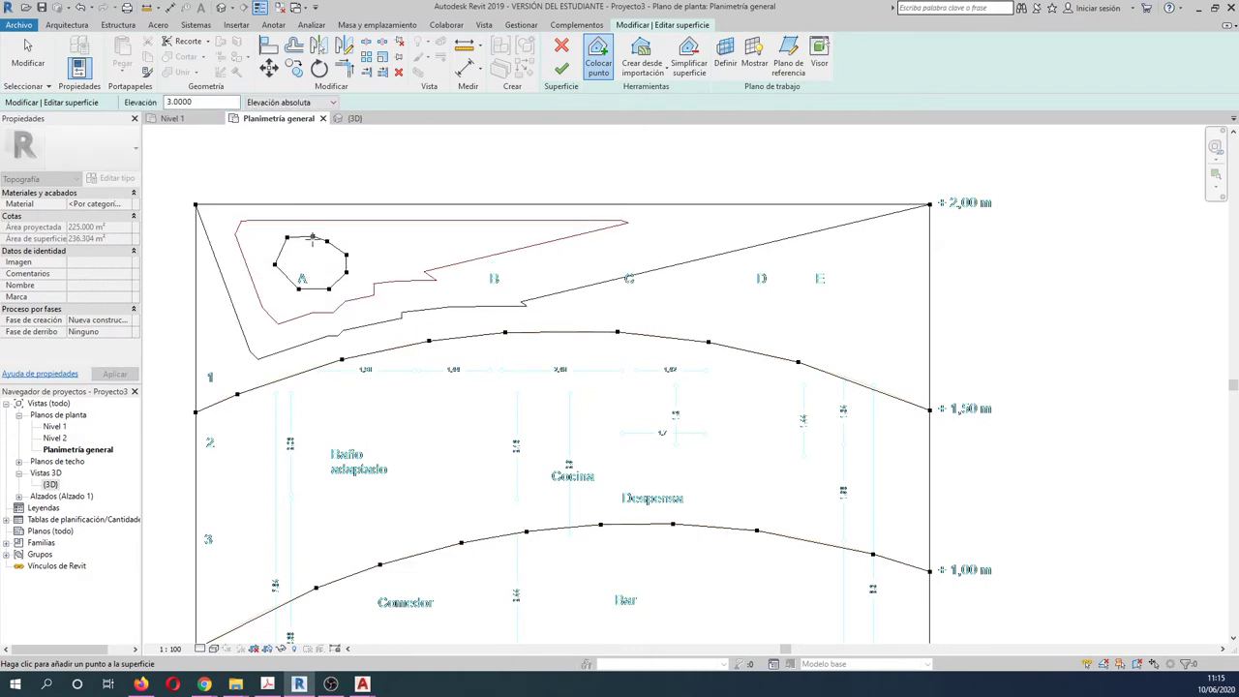
{"action": "left_click", "coordinate": [562, 68]}
{"action": "left_click", "coordinate": [366, 119]}
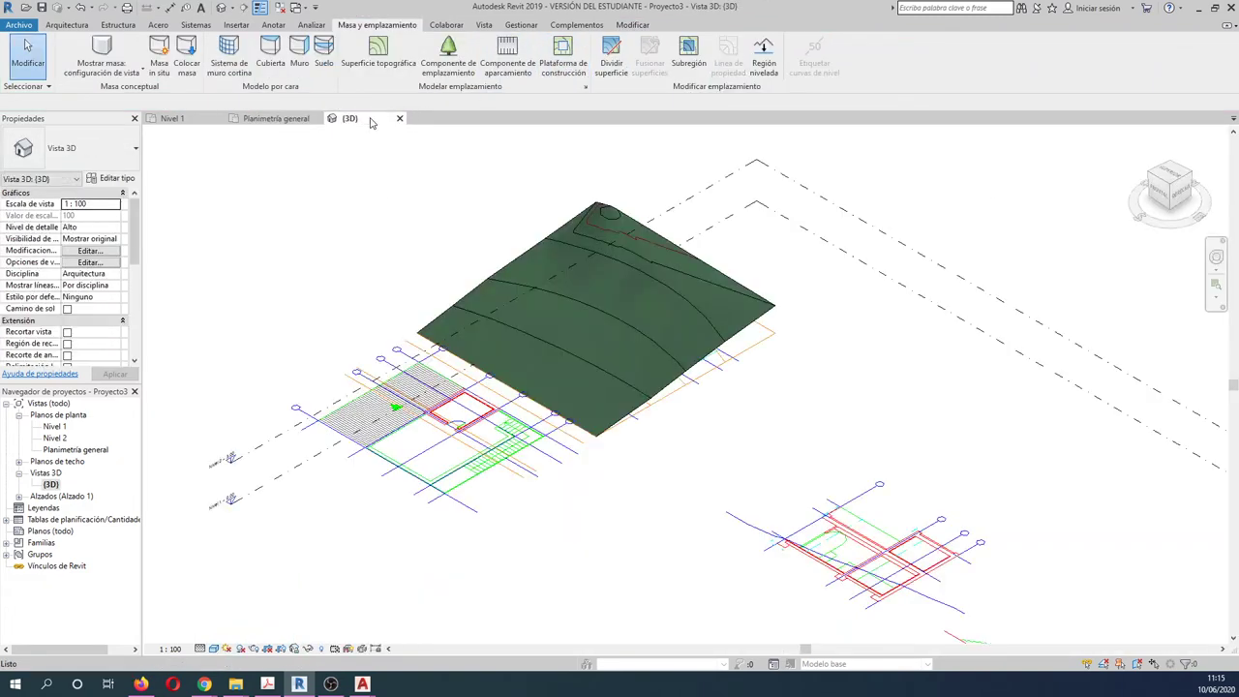
{"action": "scroll", "coordinate": [573, 228], "scroll_direction": "up", "scroll_amount": 4}
{"action": "scroll", "coordinate": [639, 221], "scroll_direction": "up", "scroll_amount": 1}
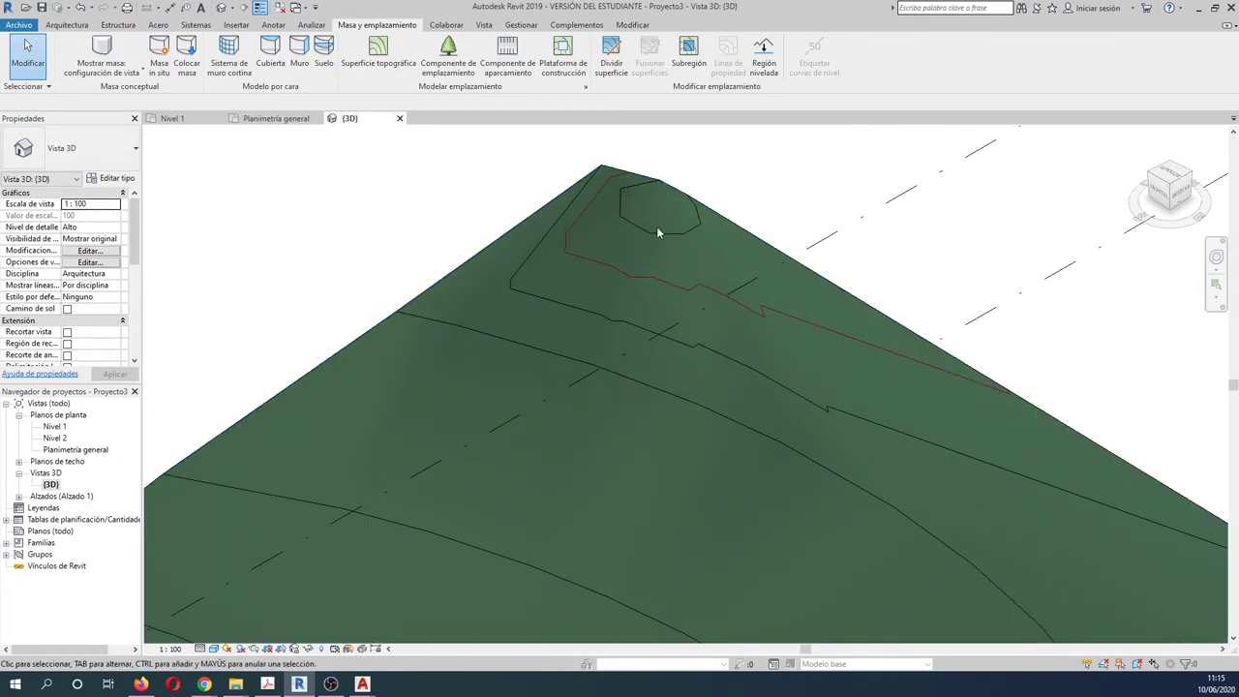
{"action": "scroll", "coordinate": [636, 201], "scroll_direction": "down", "scroll_amount": 3}
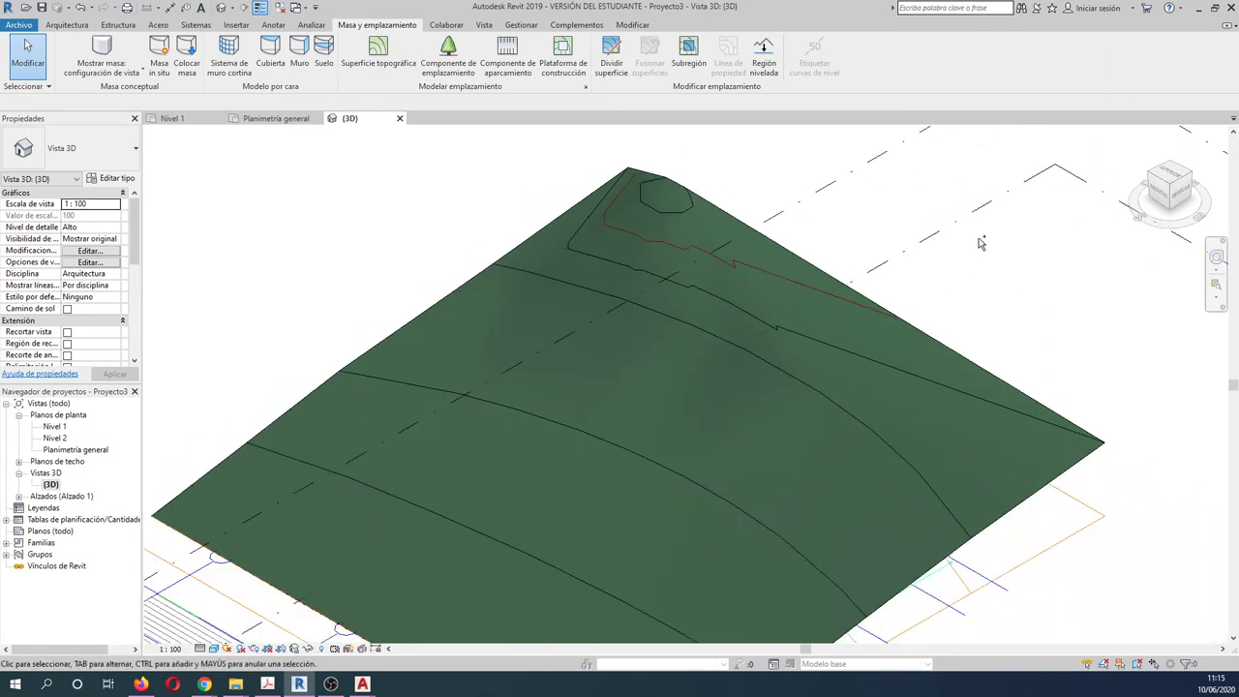
{"action": "mouse_move", "coordinate": [949, 276]}
{"action": "middle_mouse_down", "text": "shift"}
{"action": "mouse_move", "coordinate": [655, 373]}
{"action": "mouse_move", "coordinate": [677, 249]}
{"action": "mouse_move", "coordinate": [655, 274]}
{"action": "mouse_move", "coordinate": [741, 249]}
{"action": "mouse_move", "coordinate": [442, 288]}
{"action": "mouse_move", "coordinate": [789, 298]}
{"action": "middle_mouse_up", "text": "shift"}
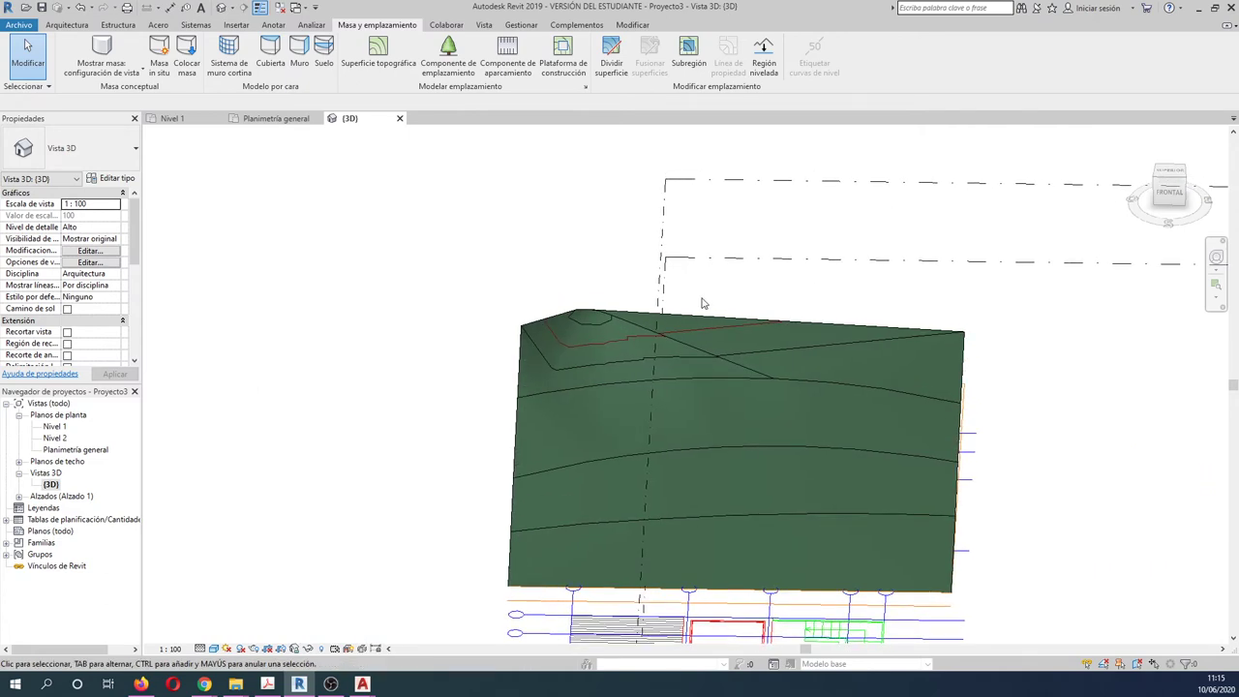
{"action": "mouse_move", "coordinate": [679, 303]}
{"action": "middle_mouse_down", "text": "shift"}
{"action": "mouse_move", "coordinate": [764, 304]}
{"action": "mouse_move", "coordinate": [691, 304]}
{"action": "mouse_move", "coordinate": [753, 316]}
{"action": "middle_mouse_up", "text": "shift"}
{"action": "scroll", "coordinate": [760, 309], "scroll_direction": "down", "scroll_amount": 3}
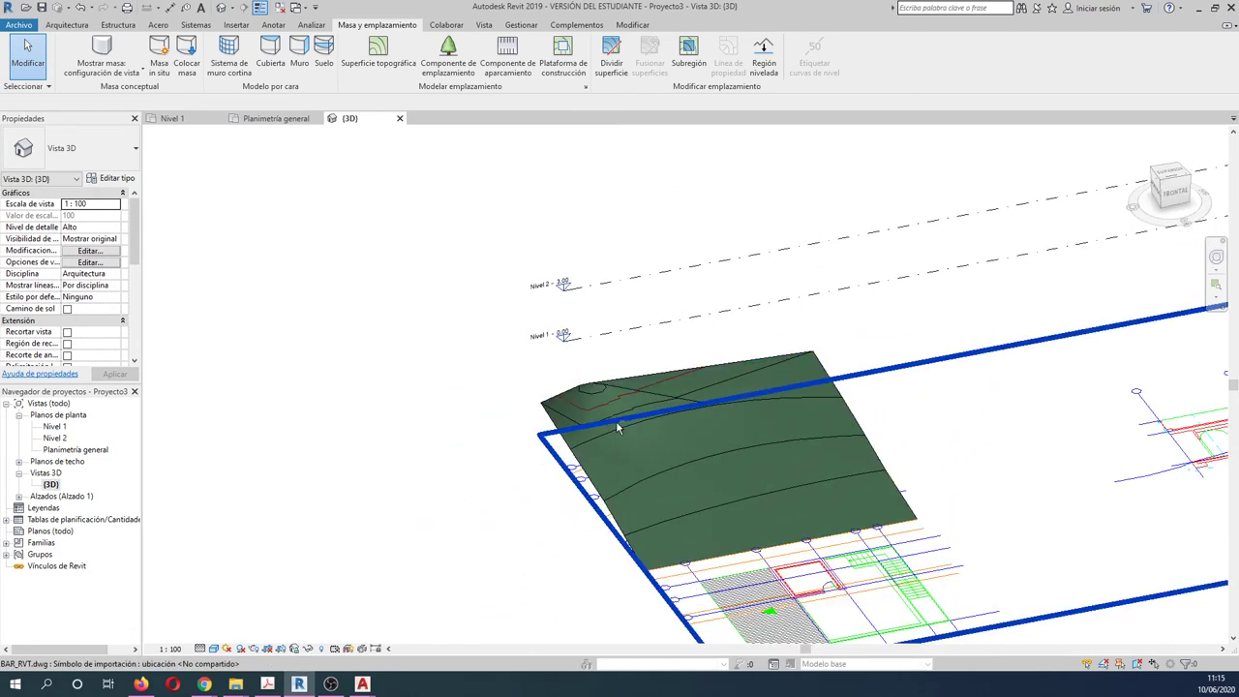
{"action": "mouse_move", "coordinate": [616, 387]}
{"action": "middle_mouse_down", "text": "shift"}
{"action": "mouse_move", "coordinate": [695, 269]}
{"action": "mouse_move", "coordinate": [678, 229]}
{"action": "mouse_move", "coordinate": [623, 280]}
{"action": "mouse_move", "coordinate": [517, 291]}
{"action": "mouse_move", "coordinate": [531, 314]}
{"action": "middle_mouse_up", "text": "shift"}
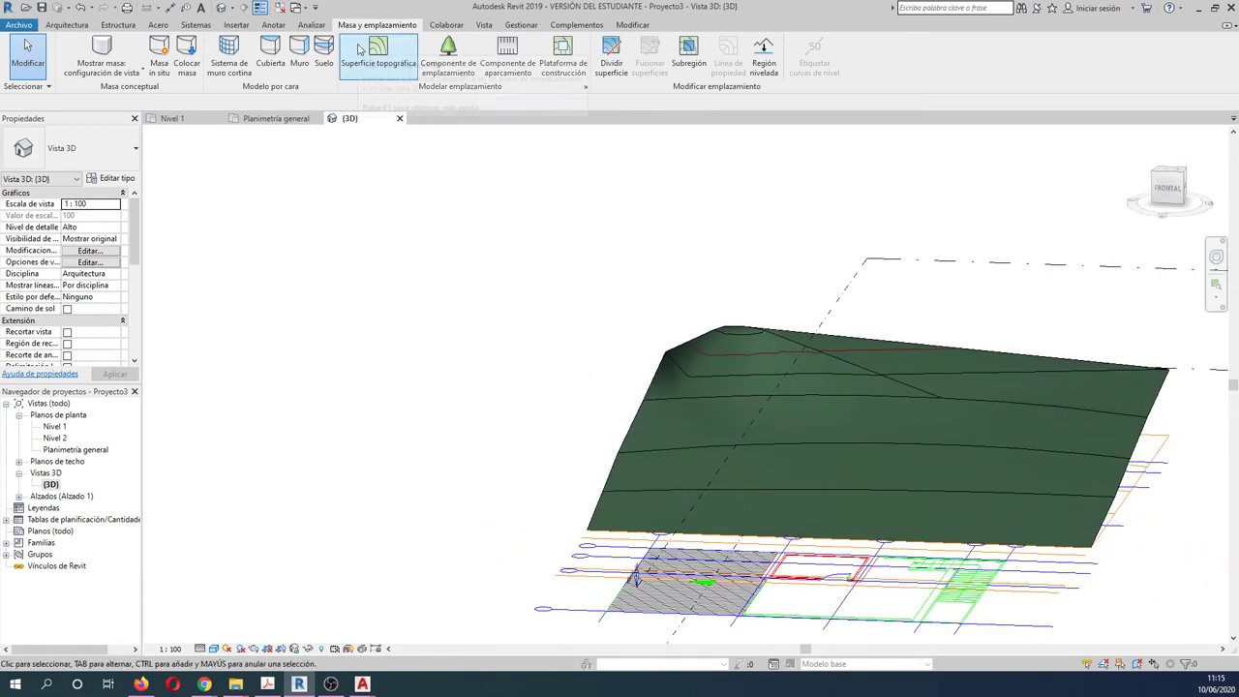
{"action": "left_click", "coordinate": [727, 335]}
- Window-select and delete the eight 3 m octagon points near grid A, then finish the surface
{"action": "left_click", "coordinate": [279, 118]}
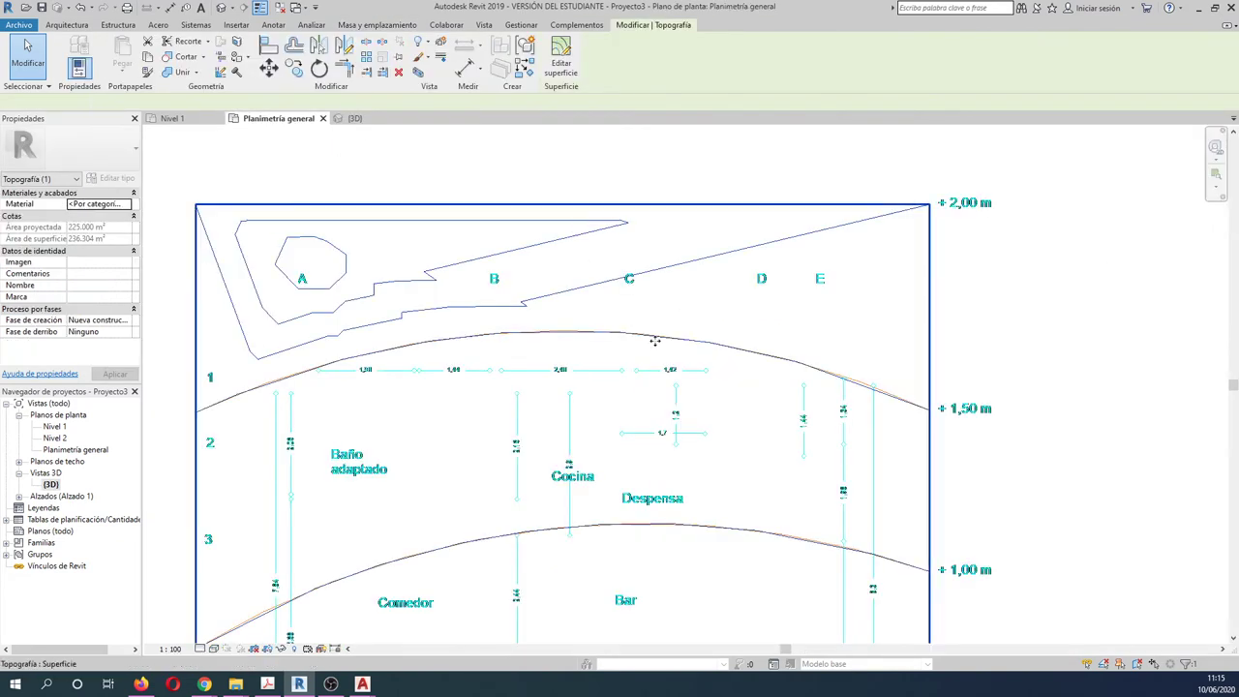
{"action": "left_click", "coordinate": [557, 53]}
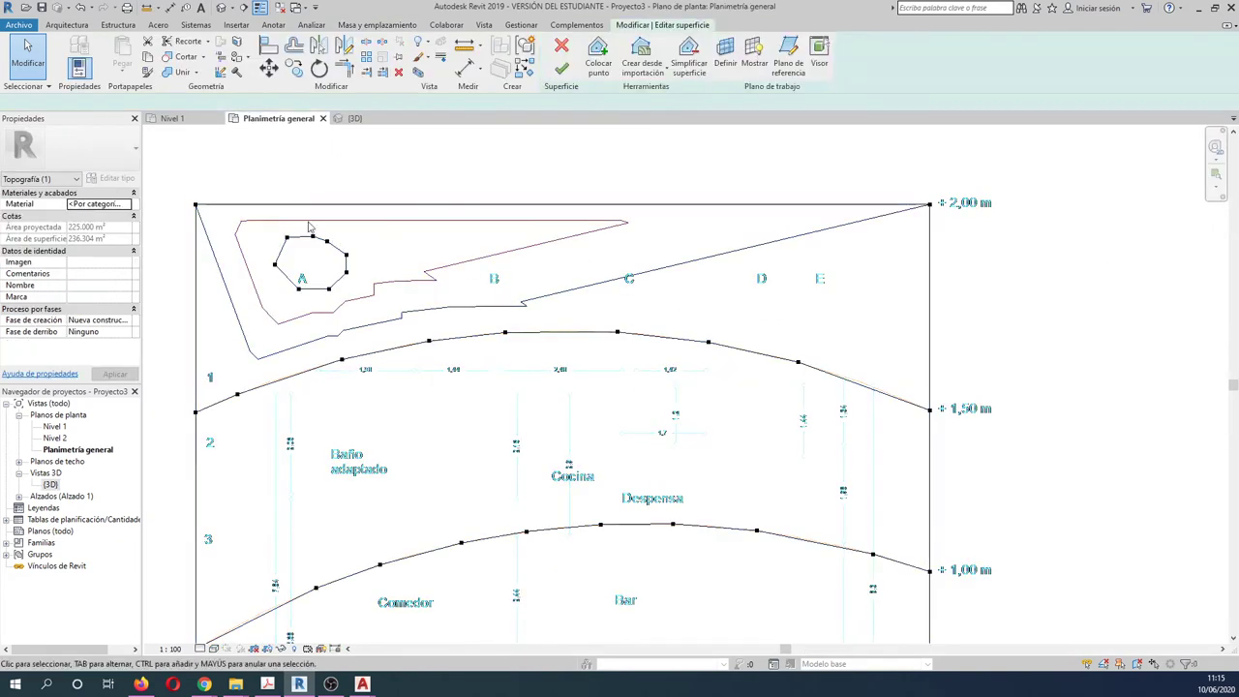
{"action": "left_click_drag", "start_coordinate": [231, 174], "coordinate": [392, 319]}
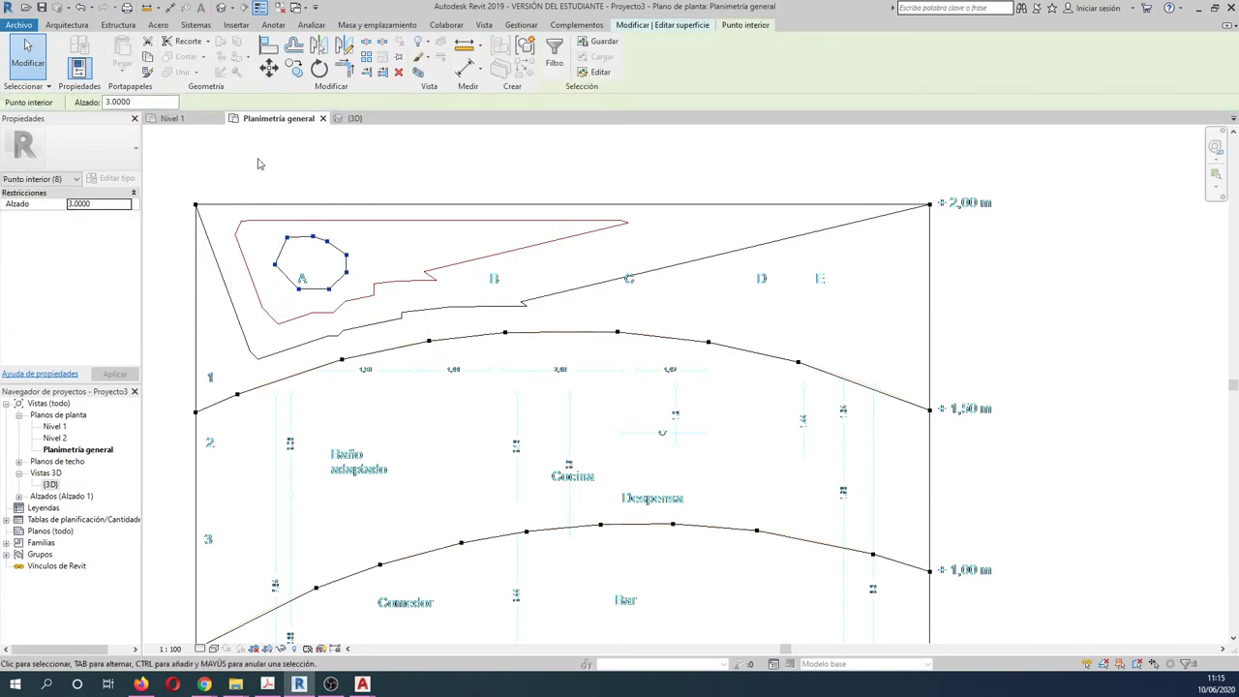
{"action": "key", "text": "Delete"}
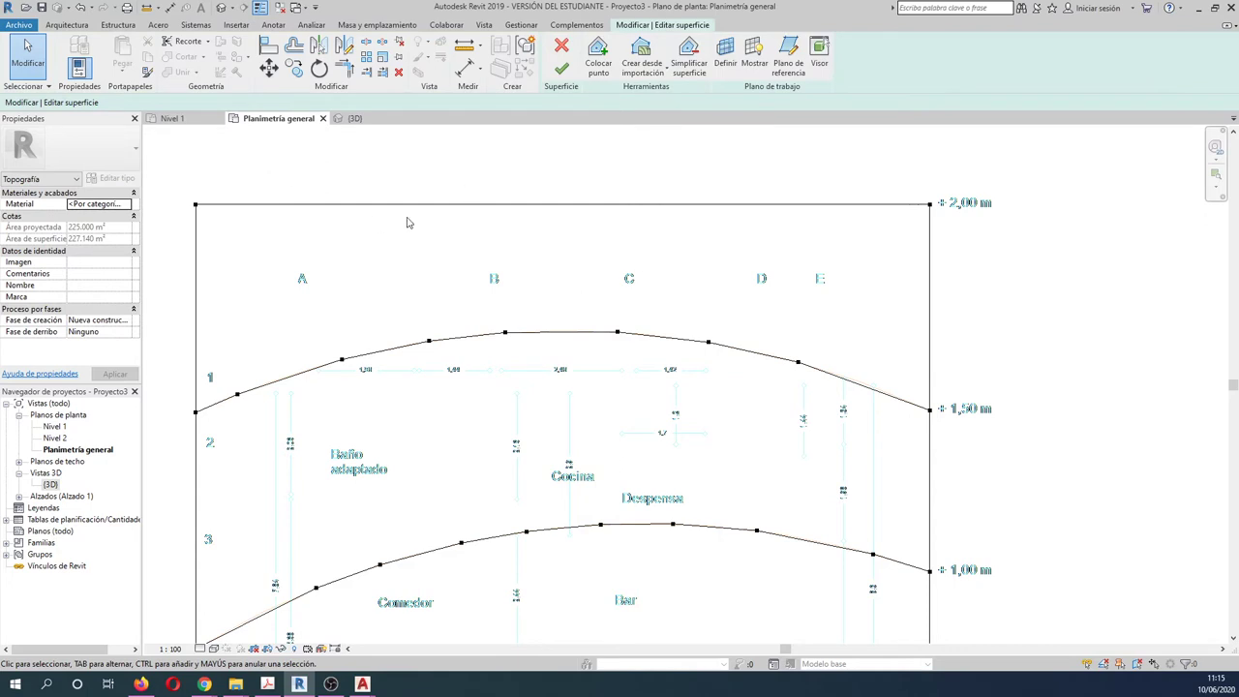
{"action": "left_click", "coordinate": [561, 74]}
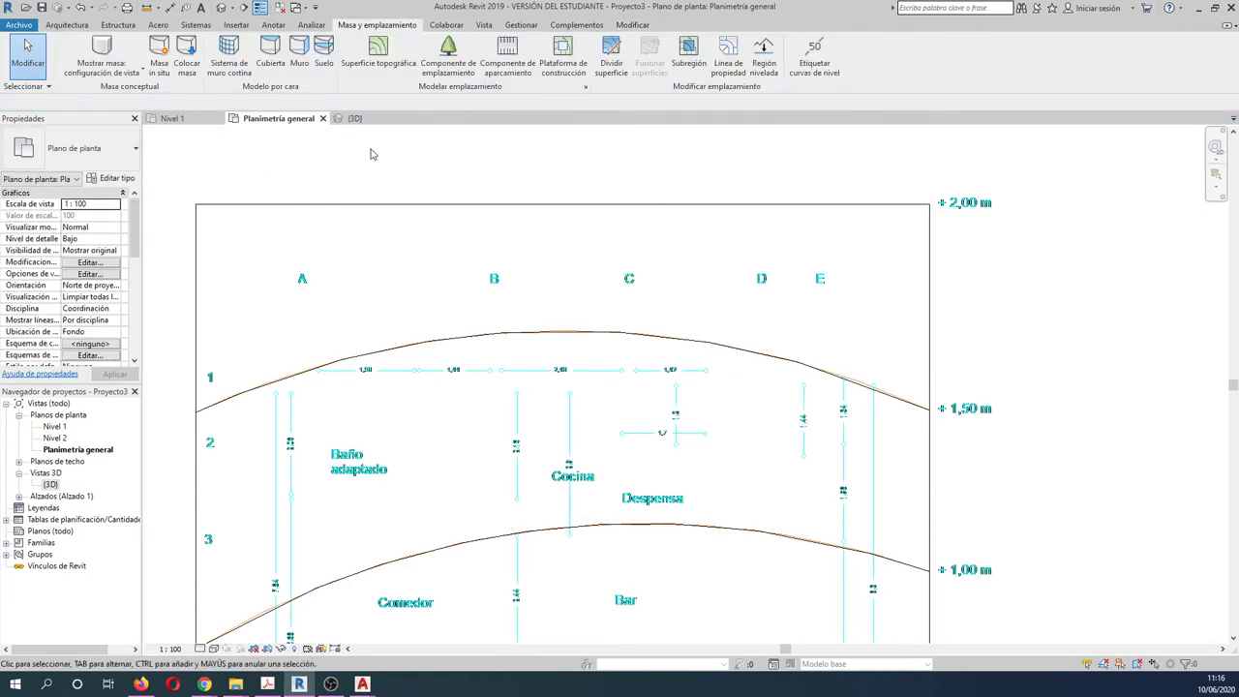
- Orbit the 3D view to check the smoothed toposurface, then return to Planimetría general and bring BAR_RVT.dwg forward
{"action": "left_click", "coordinate": [352, 119]}
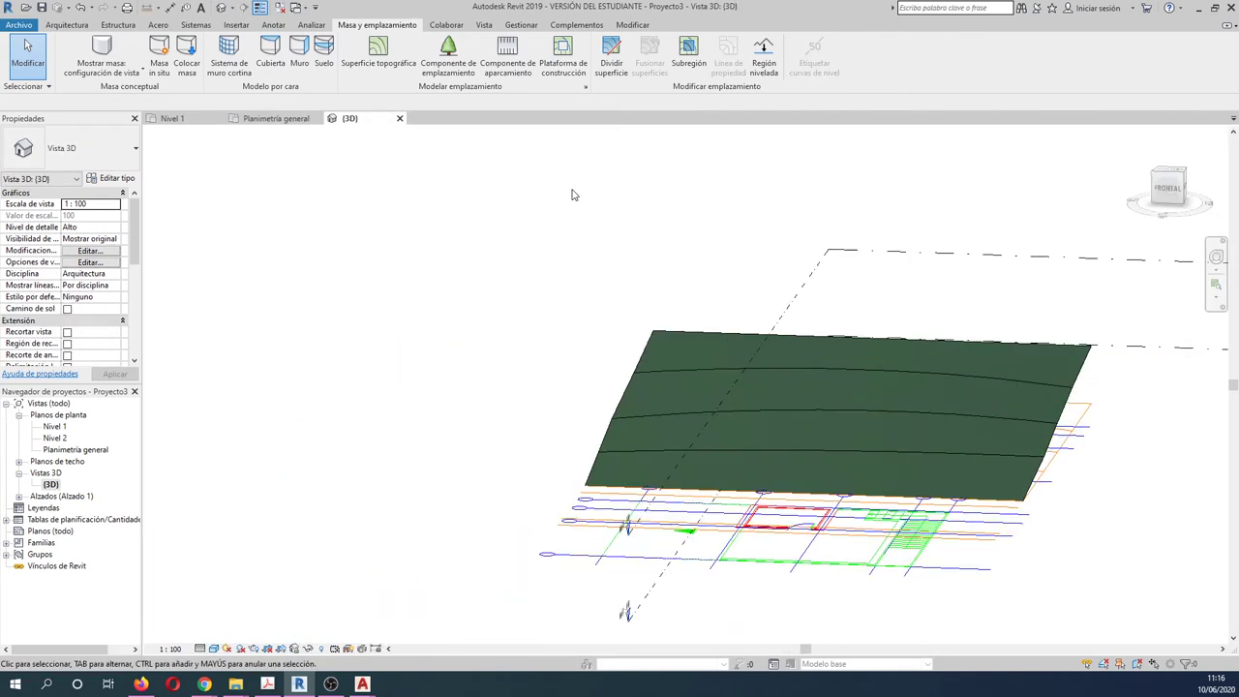
{"action": "scroll", "coordinate": [777, 387], "scroll_direction": "up", "scroll_amount": 2}
{"action": "scroll", "coordinate": [648, 345], "scroll_direction": "up", "scroll_amount": 1}
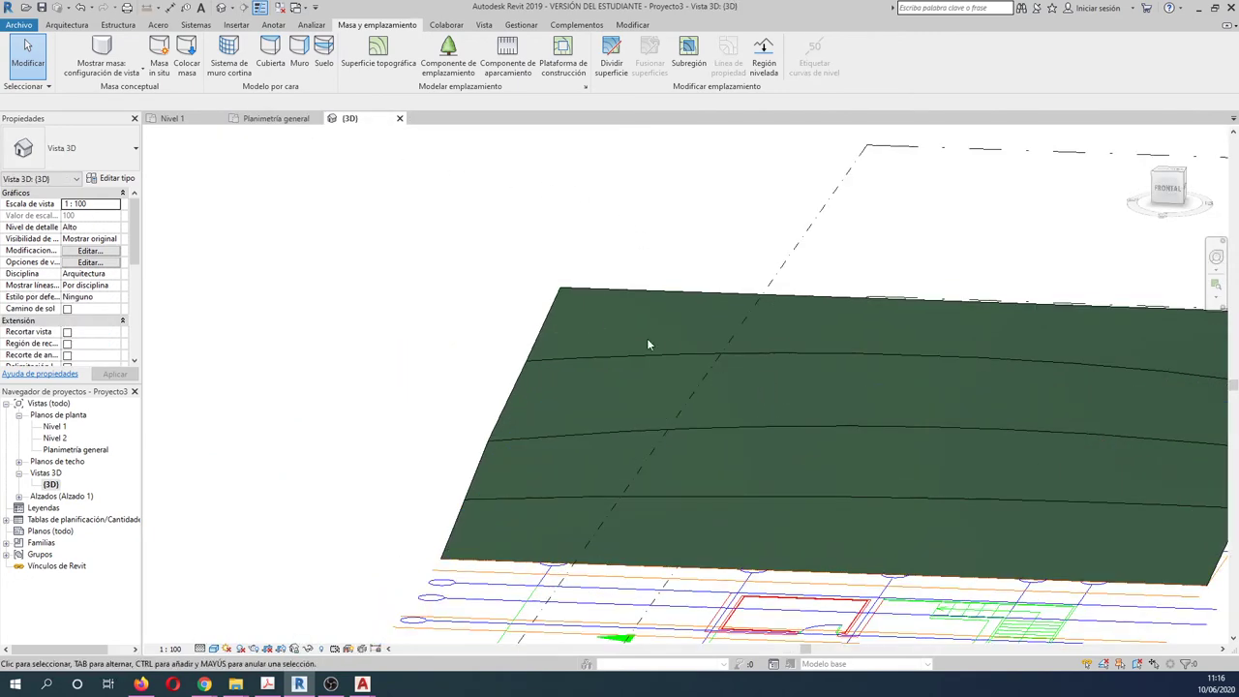
{"action": "scroll", "coordinate": [678, 387], "scroll_direction": "down", "scroll_amount": 2}
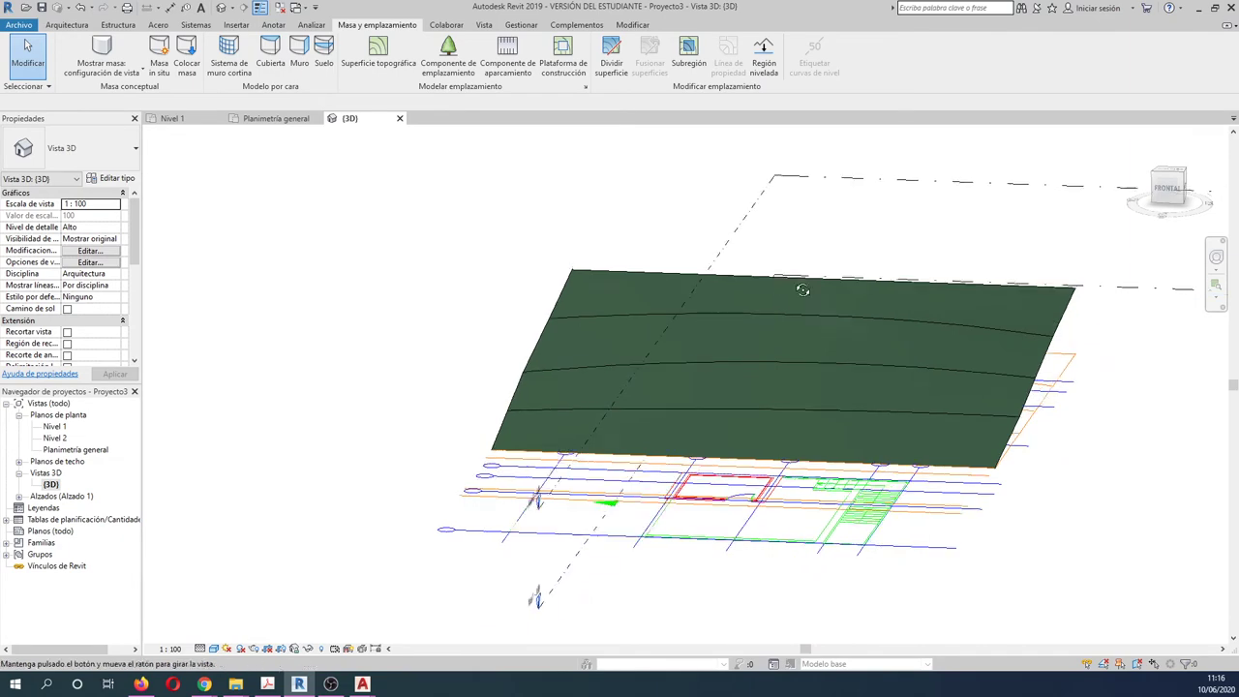
{"action": "mouse_move", "coordinate": [801, 278]}
{"action": "middle_mouse_down", "text": "shift"}
{"action": "mouse_move", "coordinate": [741, 287]}
{"action": "mouse_move", "coordinate": [633, 268]}
{"action": "middle_mouse_up", "text": "shift"}
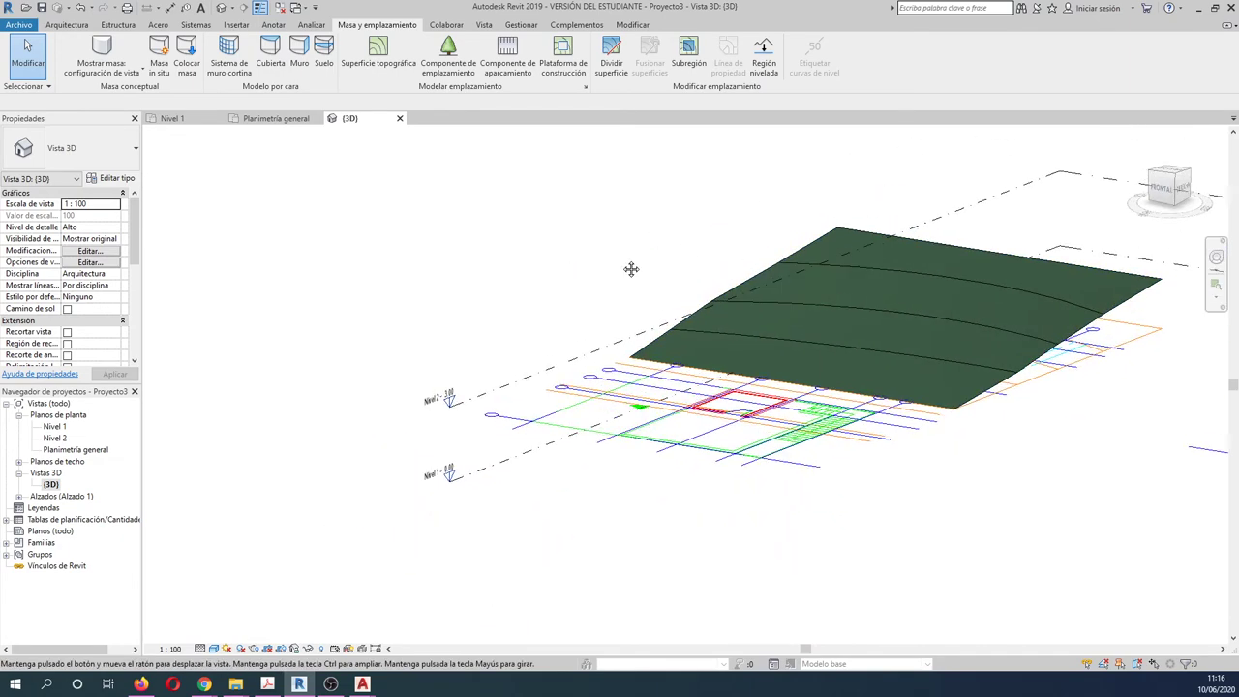
{"action": "left_click", "coordinate": [282, 118]}
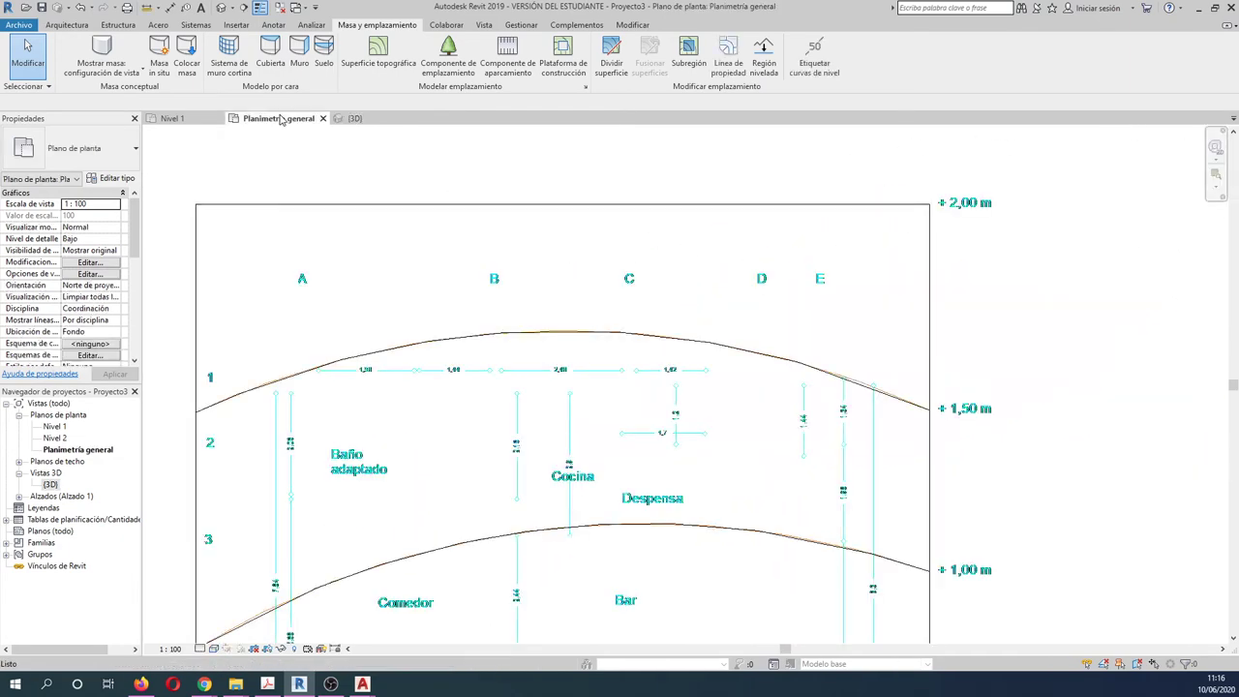
{"action": "mouse_move", "coordinate": [362, 685]}
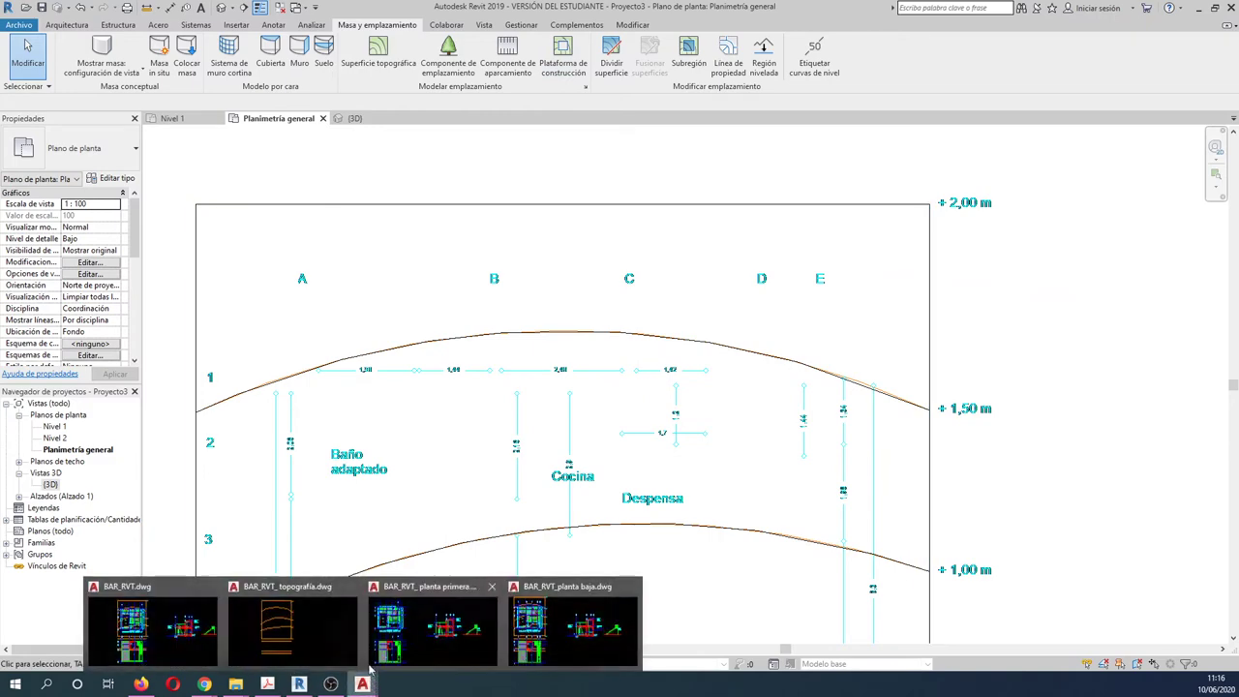
{"action": "left_click", "coordinate": [172, 631]}
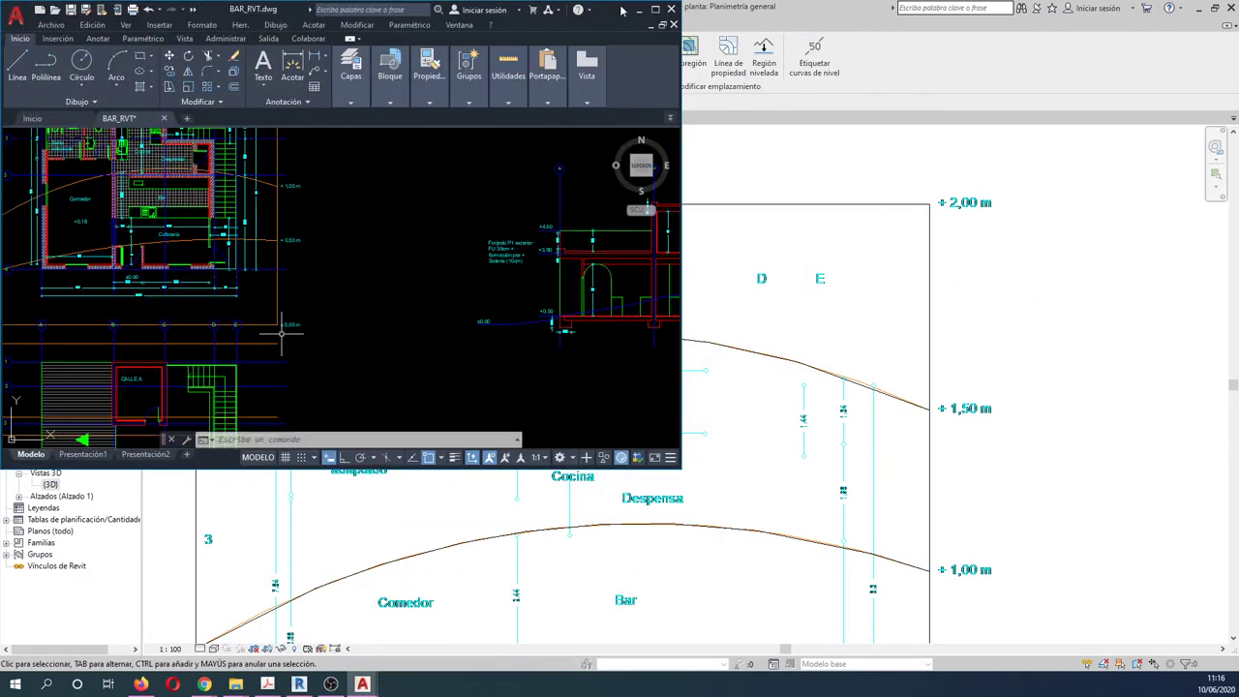
- Maximize AutoCAD and zoom in and out on the section's +0.50 ground-floor slab
{"action": "left_click", "coordinate": [655, 9]}
{"action": "scroll", "coordinate": [790, 399], "scroll_direction": "down", "scroll_amount": 2}
{"action": "scroll", "coordinate": [642, 396], "scroll_direction": "up", "scroll_amount": 1}
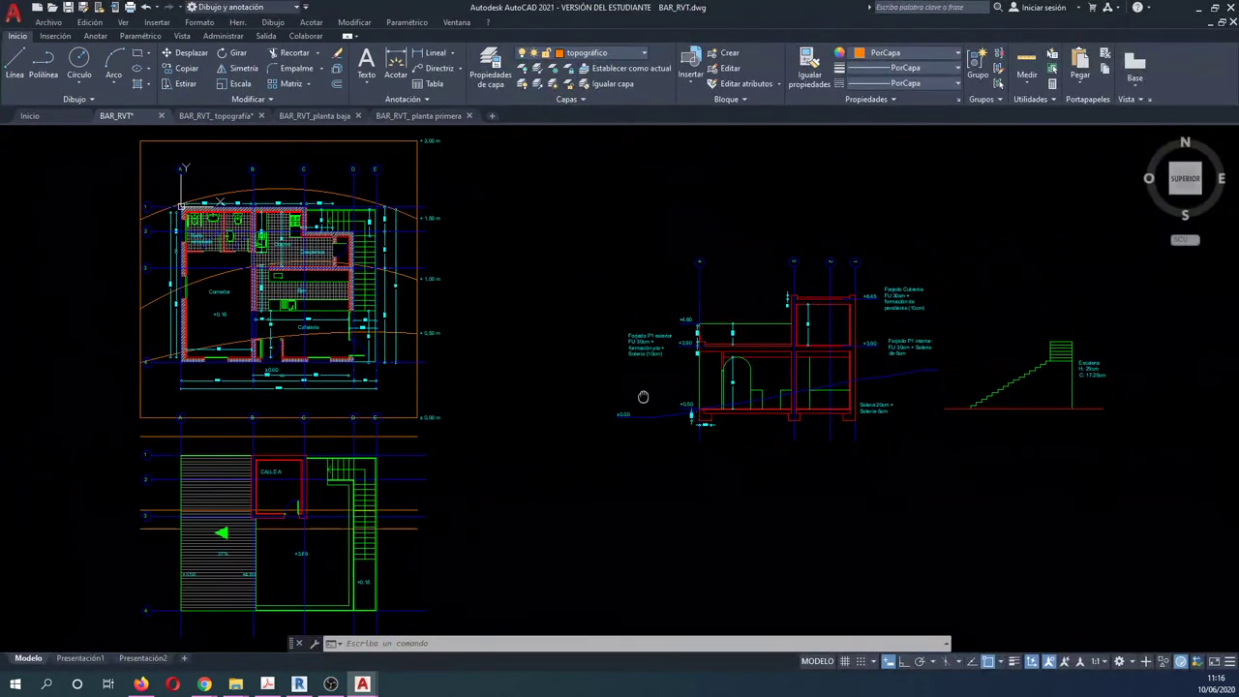
{"action": "scroll", "coordinate": [714, 426], "scroll_direction": "up", "scroll_amount": 5}
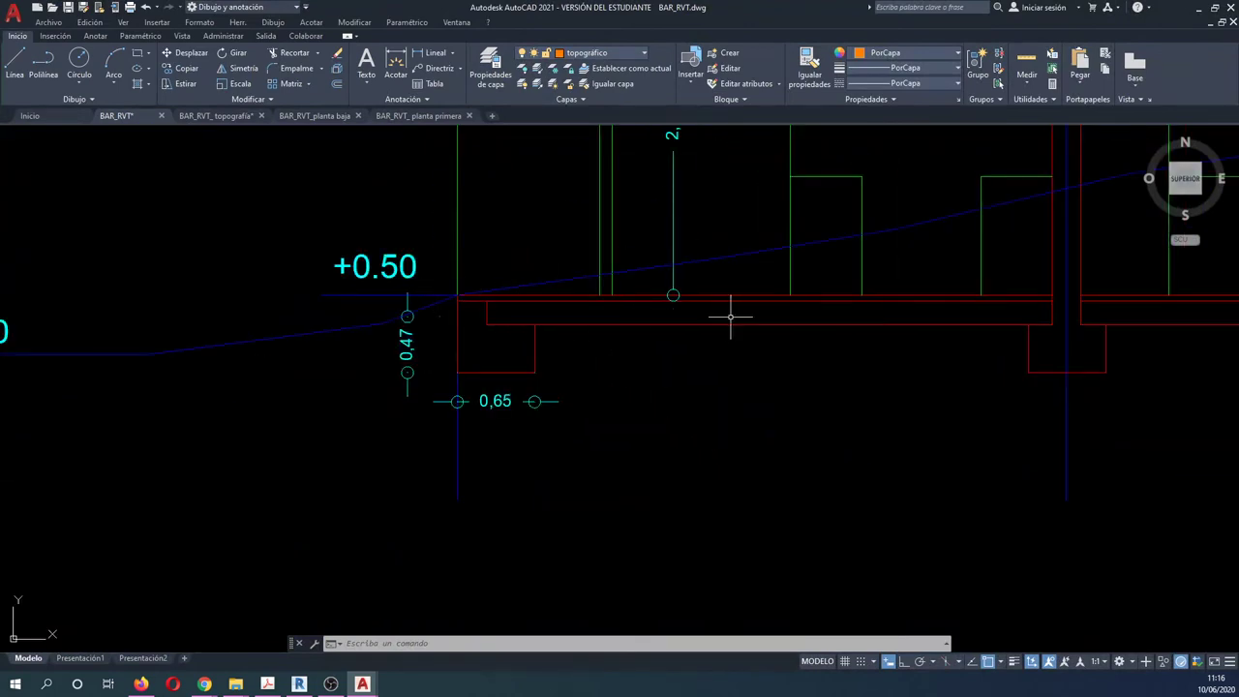
{"action": "scroll", "coordinate": [716, 319], "scroll_direction": "down", "scroll_amount": 1}
{"action": "scroll", "coordinate": [504, 341], "scroll_direction": "down", "scroll_amount": 2}
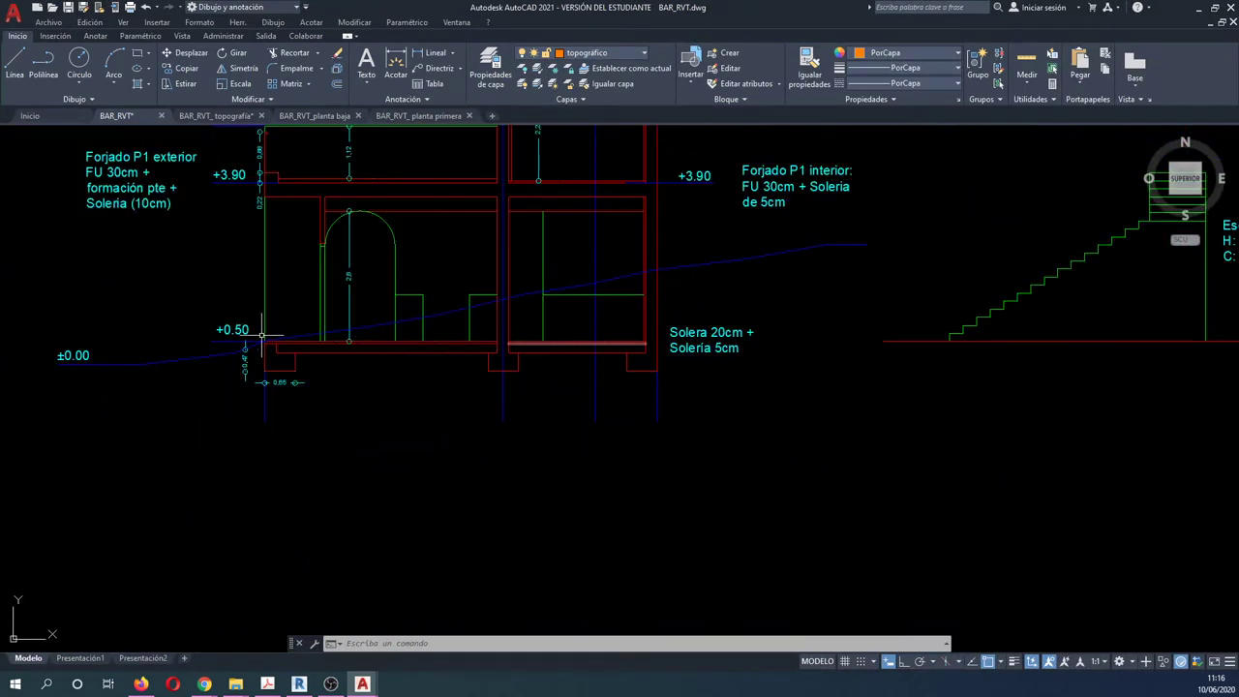
{"action": "scroll", "coordinate": [261, 334], "scroll_direction": "up", "scroll_amount": 3}
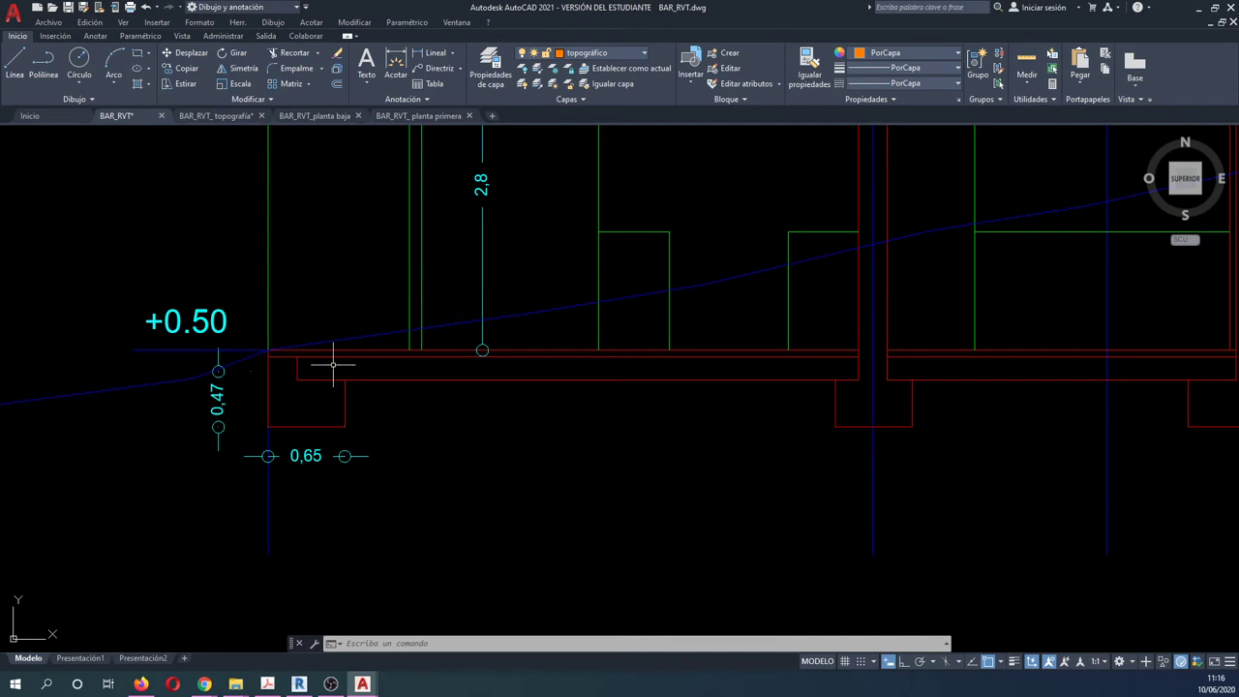
{"action": "scroll", "coordinate": [387, 368], "scroll_direction": "down", "scroll_amount": 3}
{"action": "scroll", "coordinate": [299, 378], "scroll_direction": "up", "scroll_amount": 2}
{"action": "scroll", "coordinate": [368, 373], "scroll_direction": "up", "scroll_amount": 1}
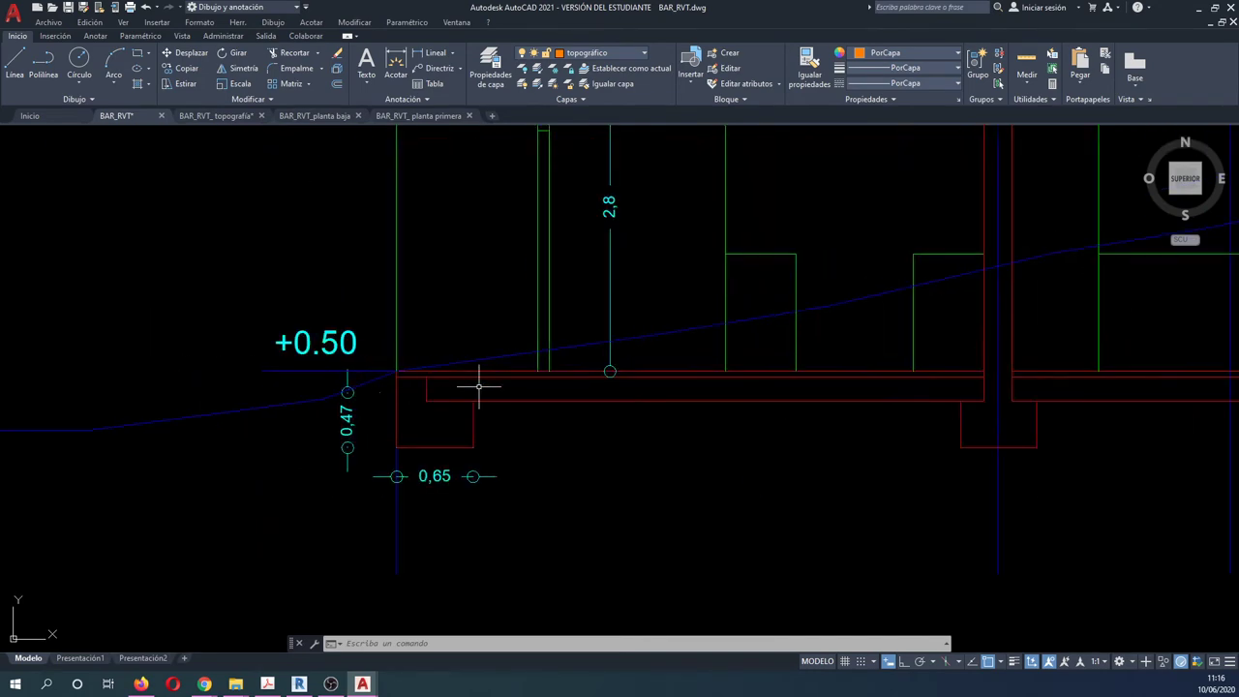
{"action": "scroll", "coordinate": [658, 401], "scroll_direction": "down", "scroll_amount": 3}
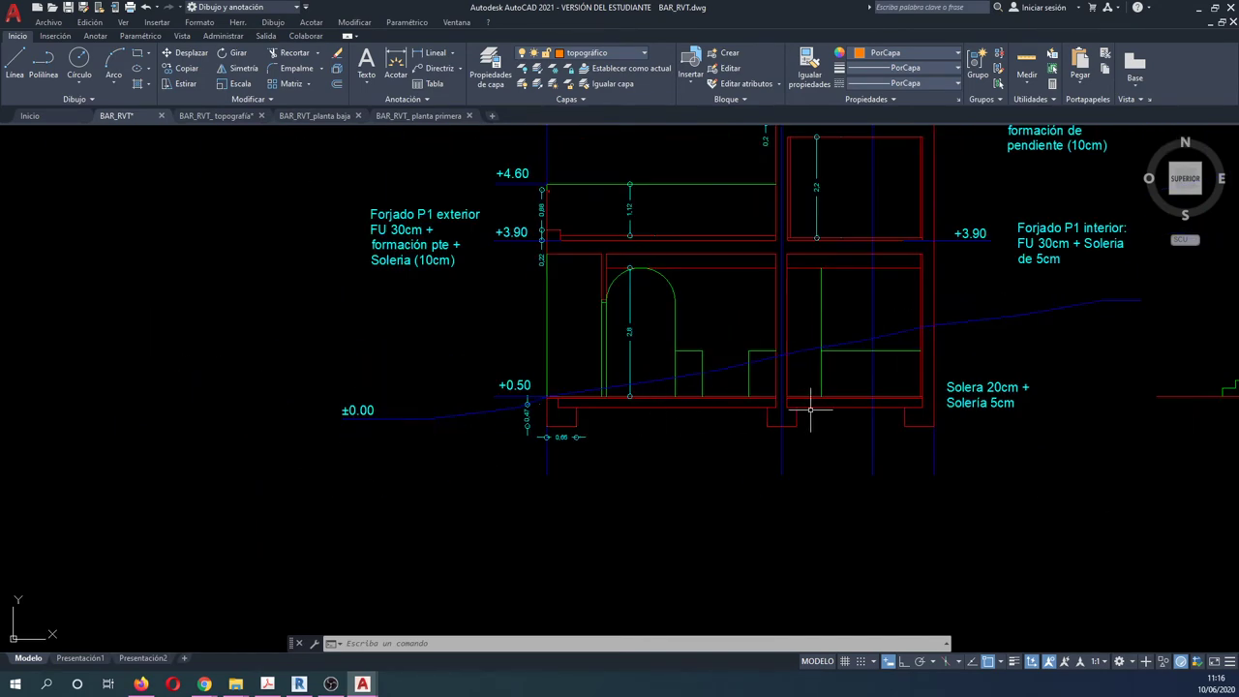
{"action": "scroll", "coordinate": [810, 411], "scroll_direction": "down", "scroll_amount": 2}
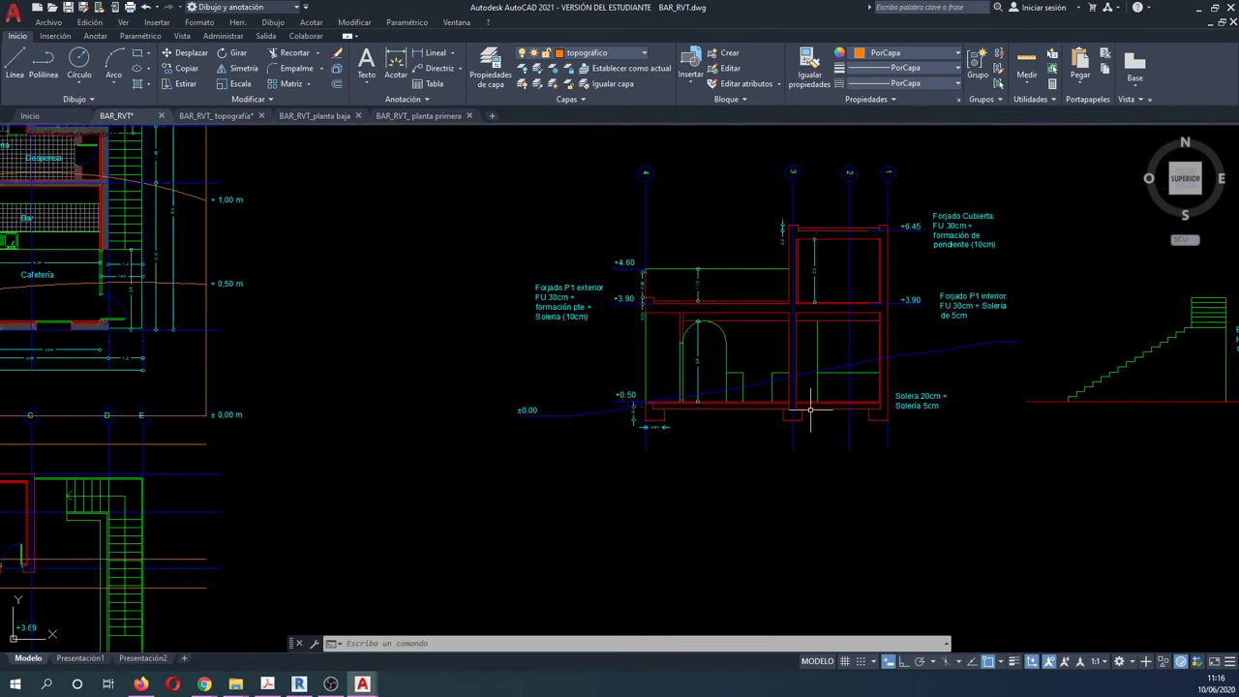
- Minimize AutoCAD and open the Este elevation from the Alzados list
{"action": "left_click", "coordinate": [1198, 11]}
{"action": "left_click", "coordinate": [49, 484]}
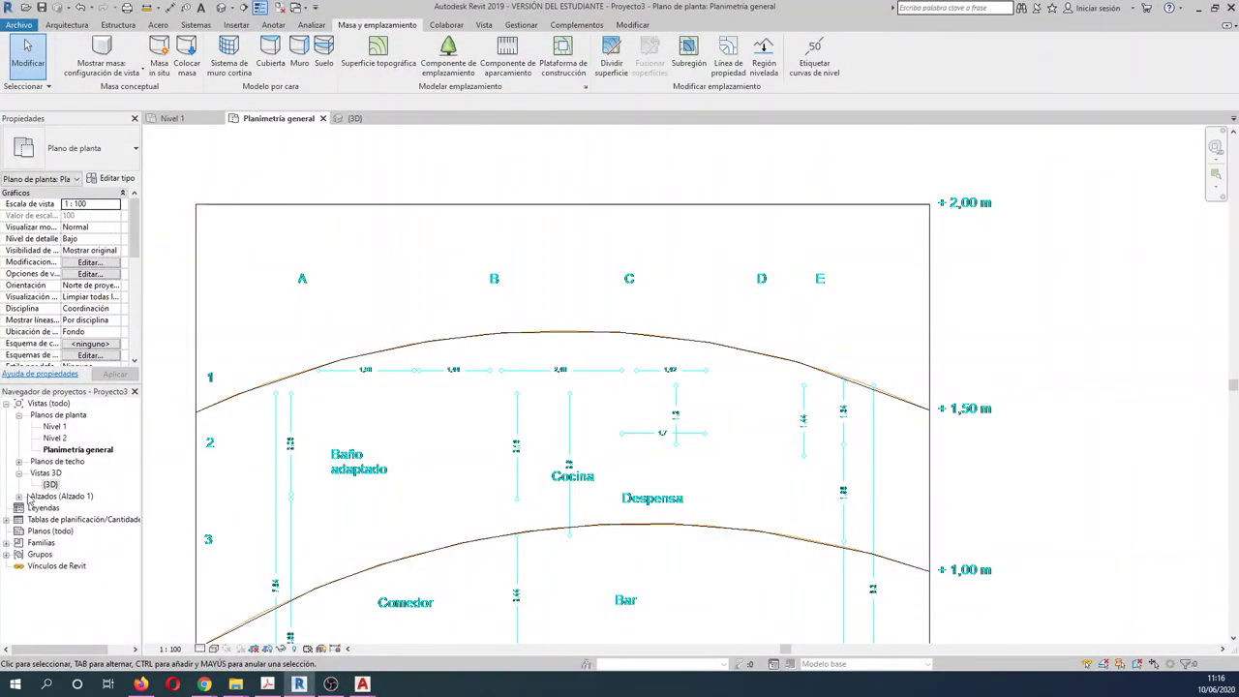
{"action": "left_click", "coordinate": [19, 496]}
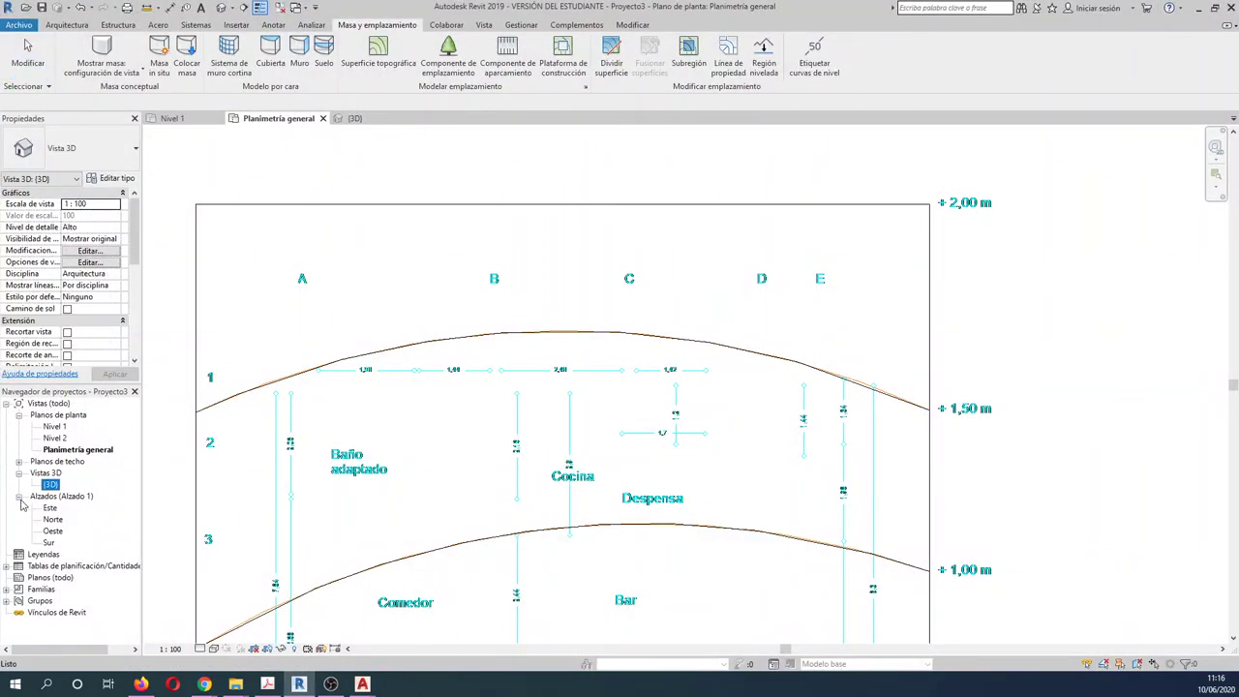
{"action": "double_click", "coordinate": [51, 510]}
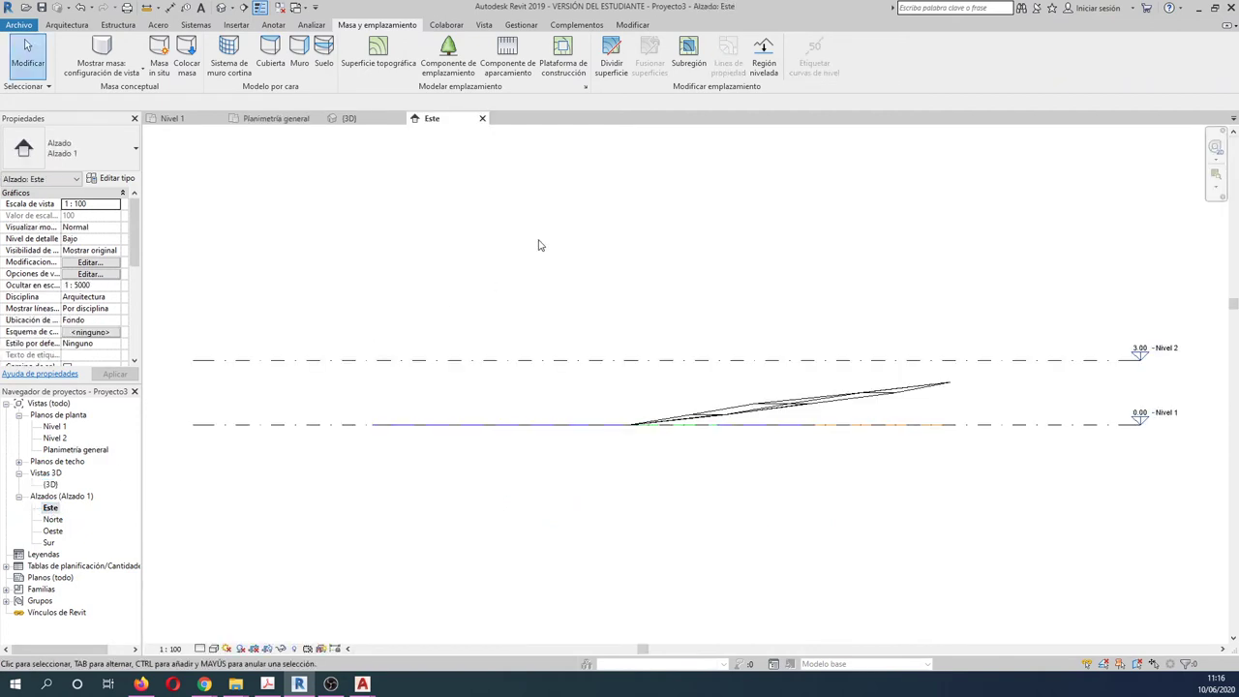
{"action": "scroll", "coordinate": [980, 365], "scroll_direction": "up", "scroll_amount": 3}
{"action": "scroll", "coordinate": [1012, 372], "scroll_direction": "up", "scroll_amount": 2}
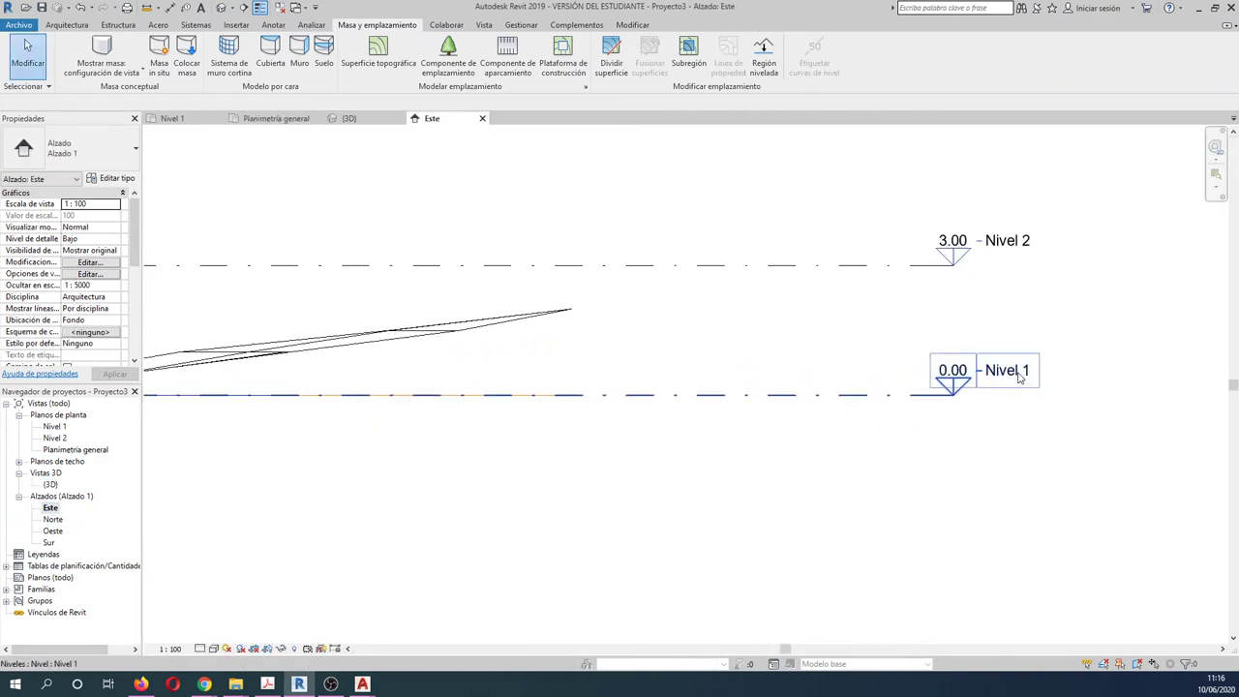
{"action": "scroll", "coordinate": [1015, 379], "scroll_direction": "up", "scroll_amount": 3}
- Set the Nivel 1 level elevation to 0.50, then return to Planimetría general
{"action": "left_click", "coordinate": [918, 377]}
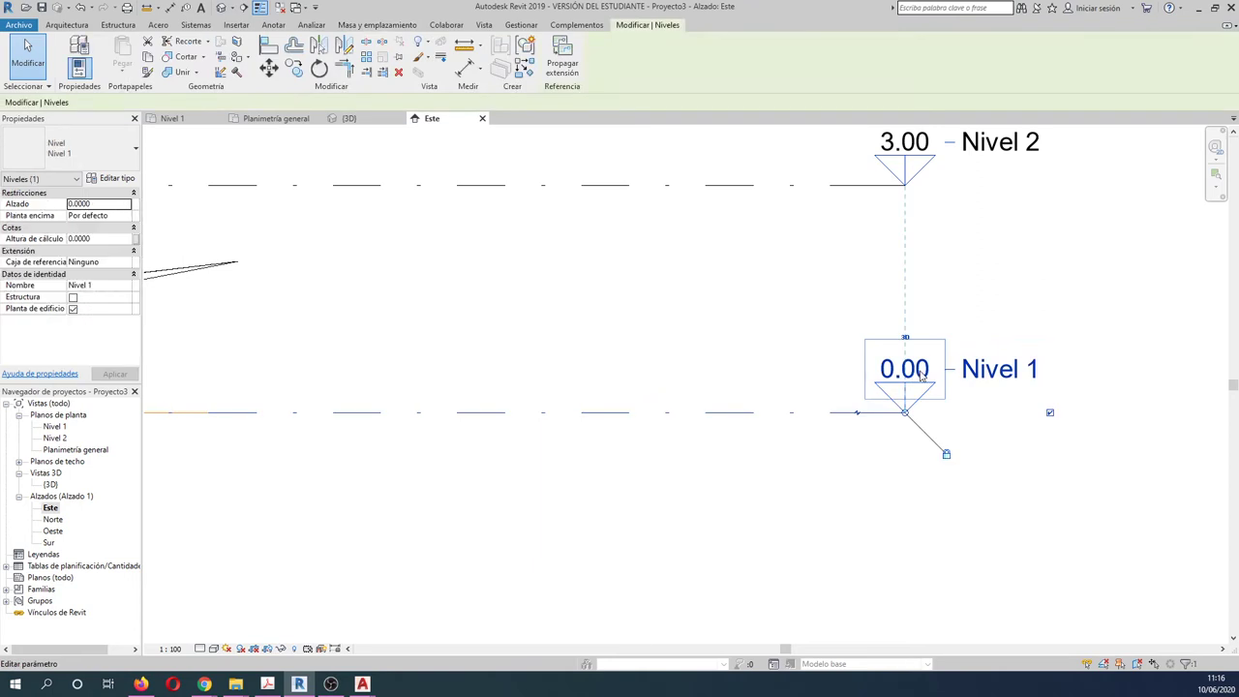
{"action": "left_click", "coordinate": [908, 373]}
{"action": "type", "text": "0.5"}
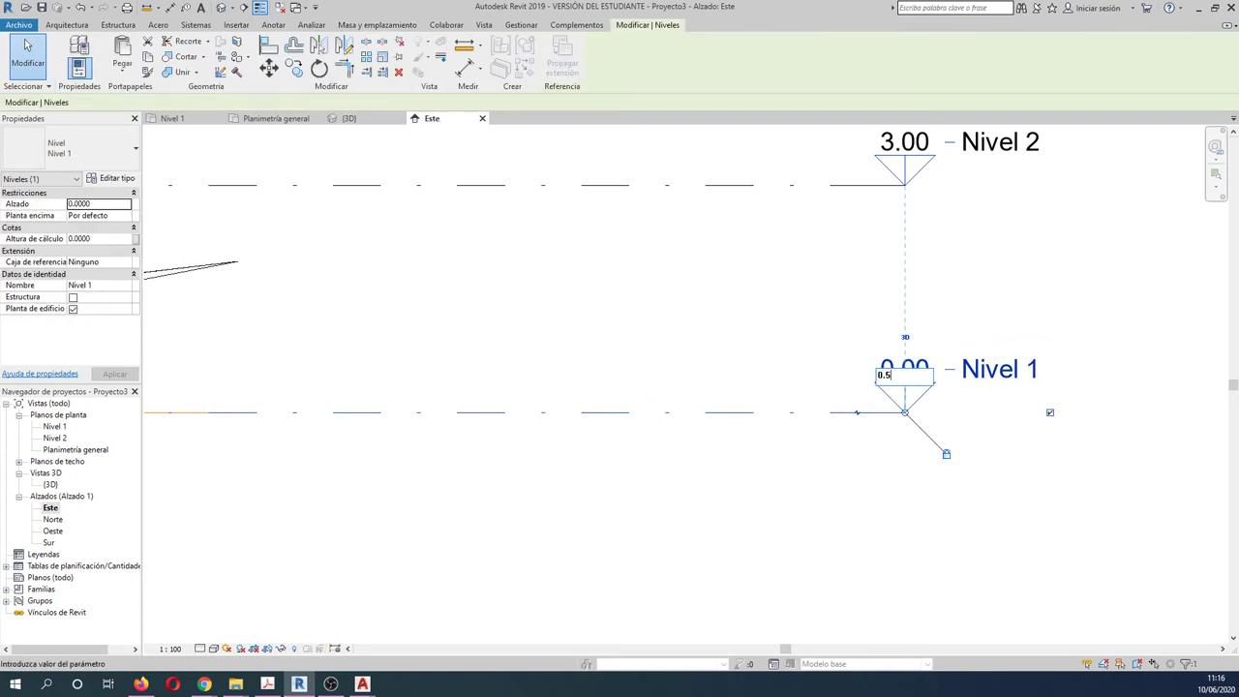
{"action": "key", "text": "Return"}
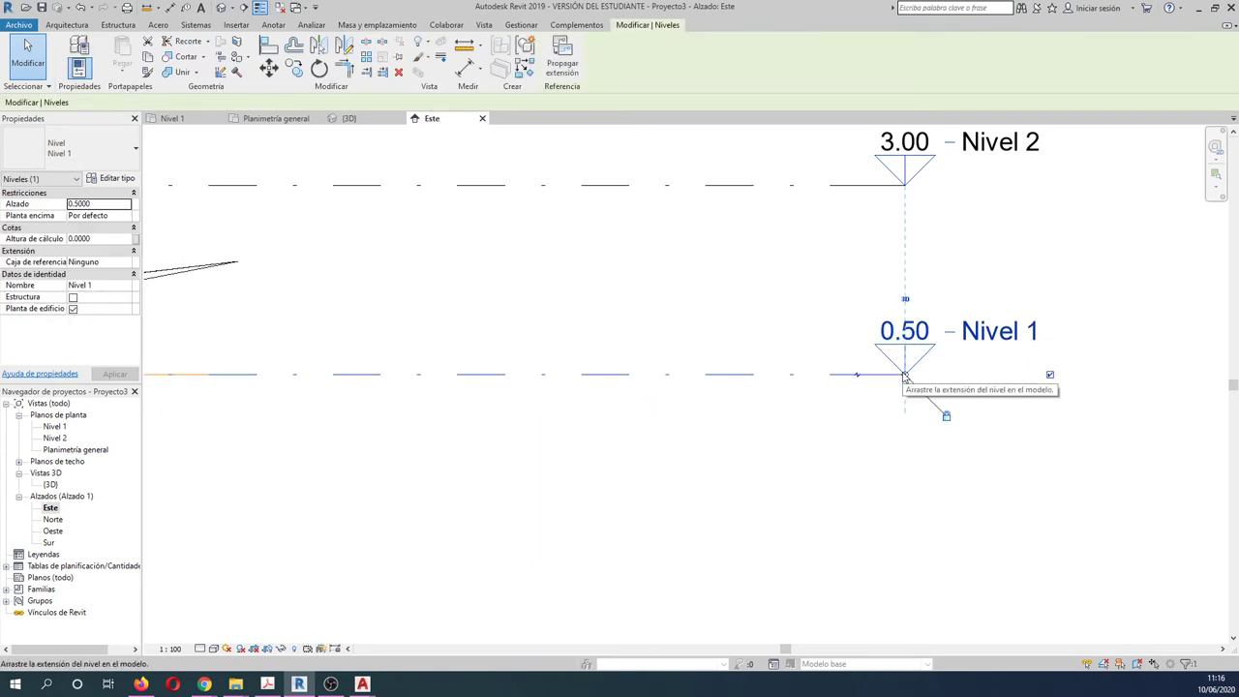
{"action": "scroll", "coordinate": [1054, 470], "scroll_direction": "down", "scroll_amount": 2}
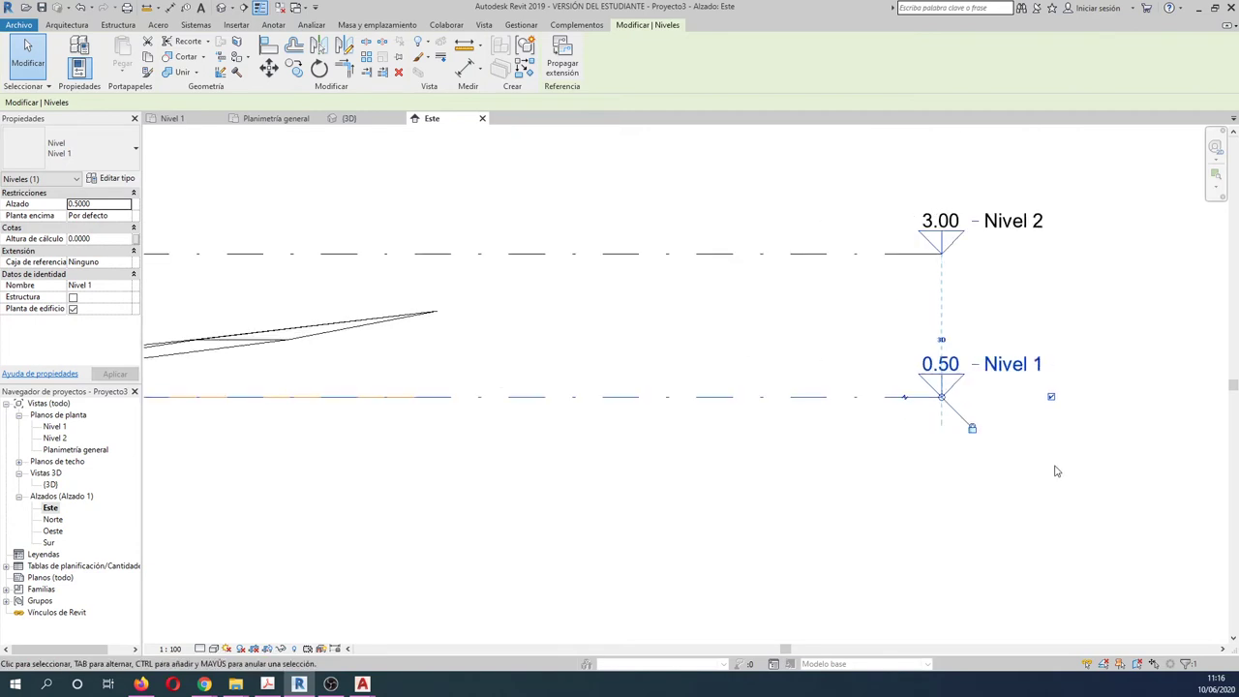
{"action": "scroll", "coordinate": [1054, 470], "scroll_direction": "down", "scroll_amount": 1}
{"action": "scroll", "coordinate": [525, 440], "scroll_direction": "down", "scroll_amount": 1}
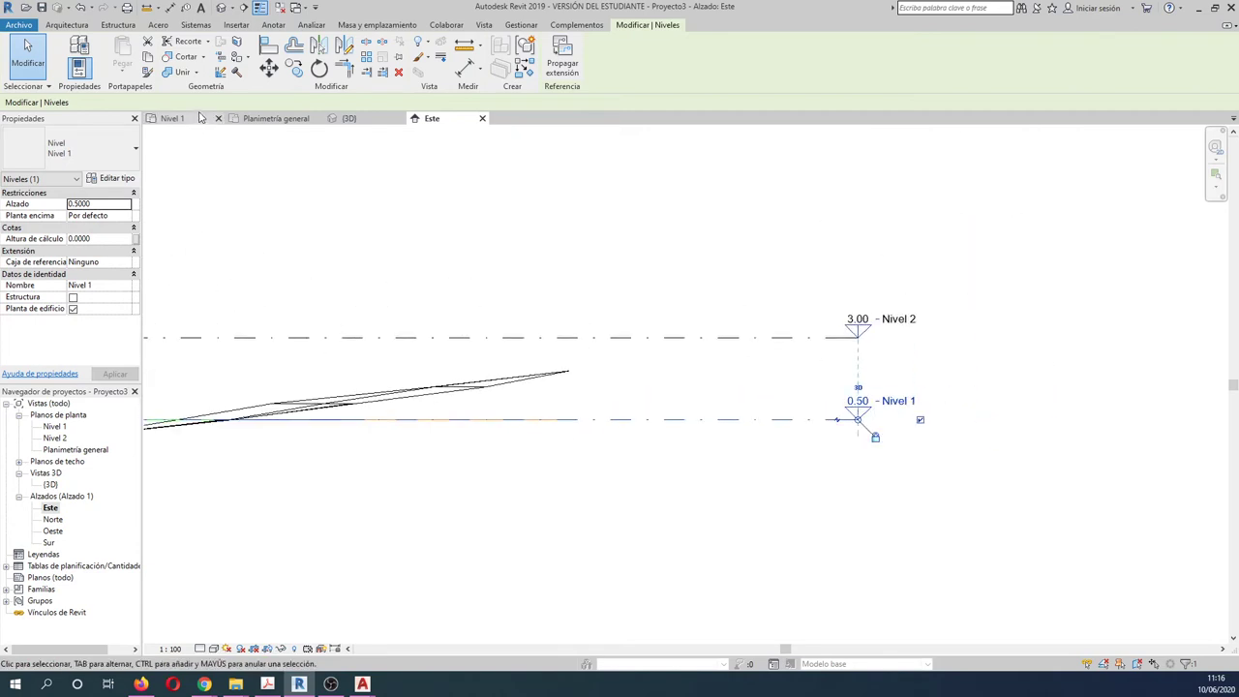
{"action": "left_click", "coordinate": [276, 118]}
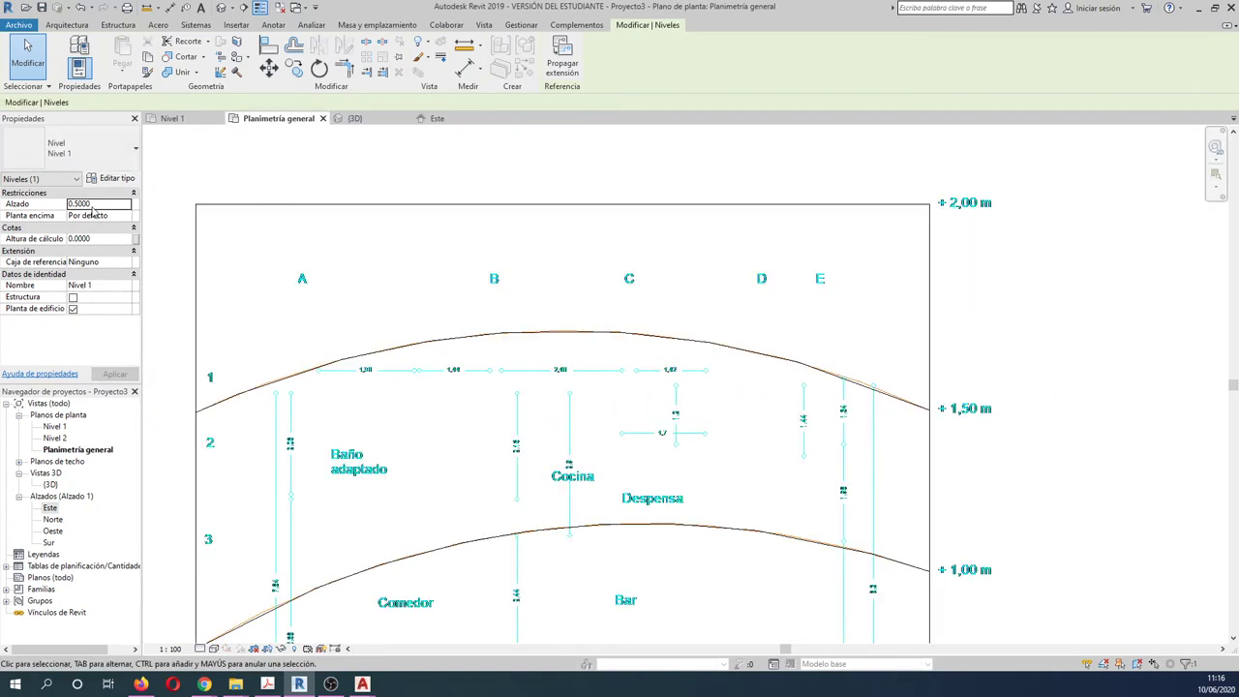
- Switch to the Nivel 1 plan, clear the level selection and close the Este elevation
{"action": "left_click", "coordinate": [172, 118]}
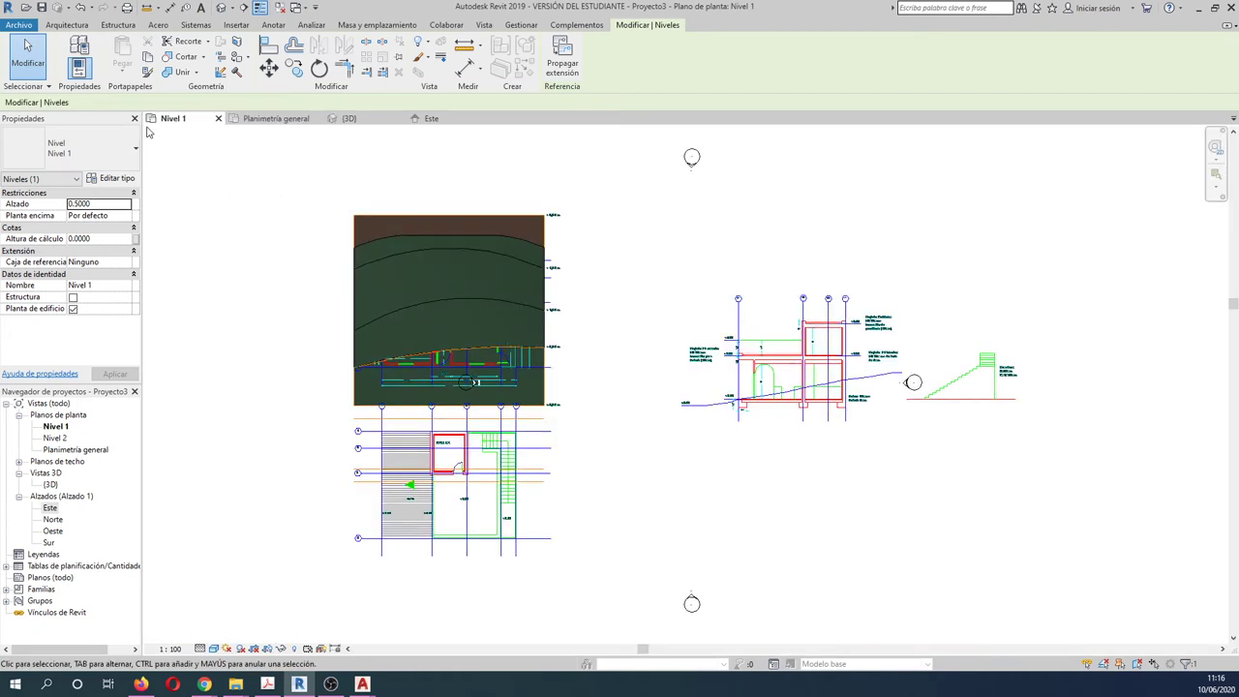
{"action": "left_click", "coordinate": [191, 216]}
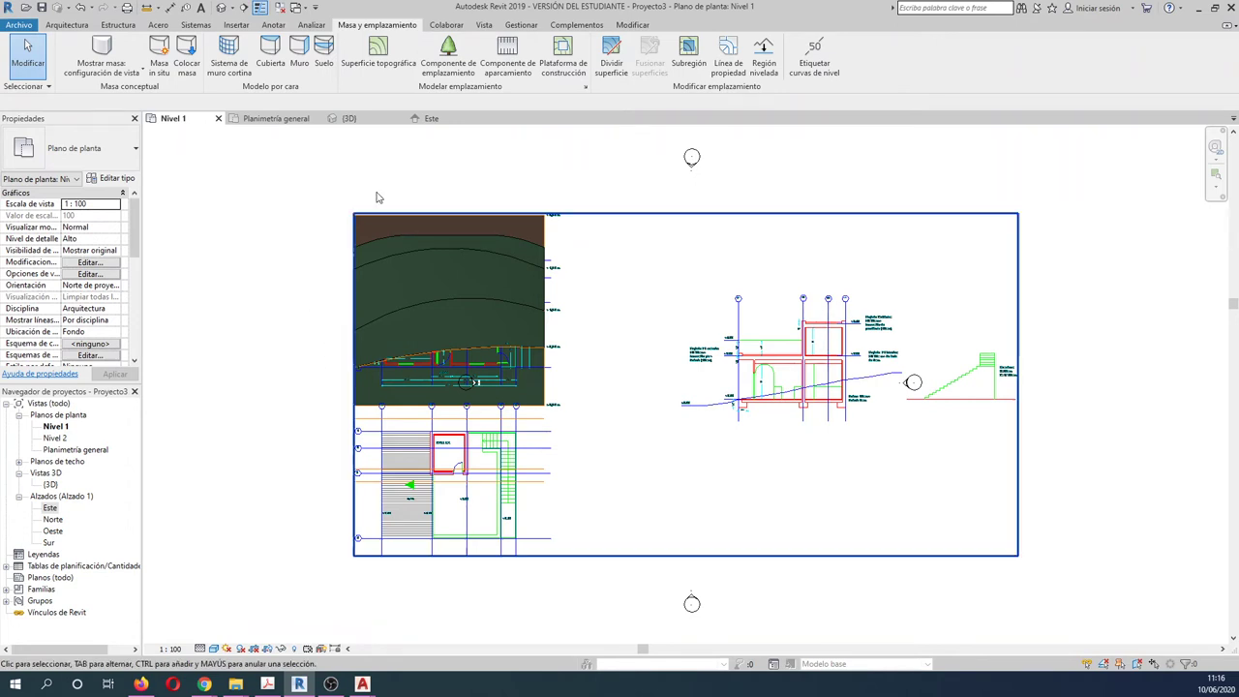
{"action": "left_click", "coordinate": [451, 121]}
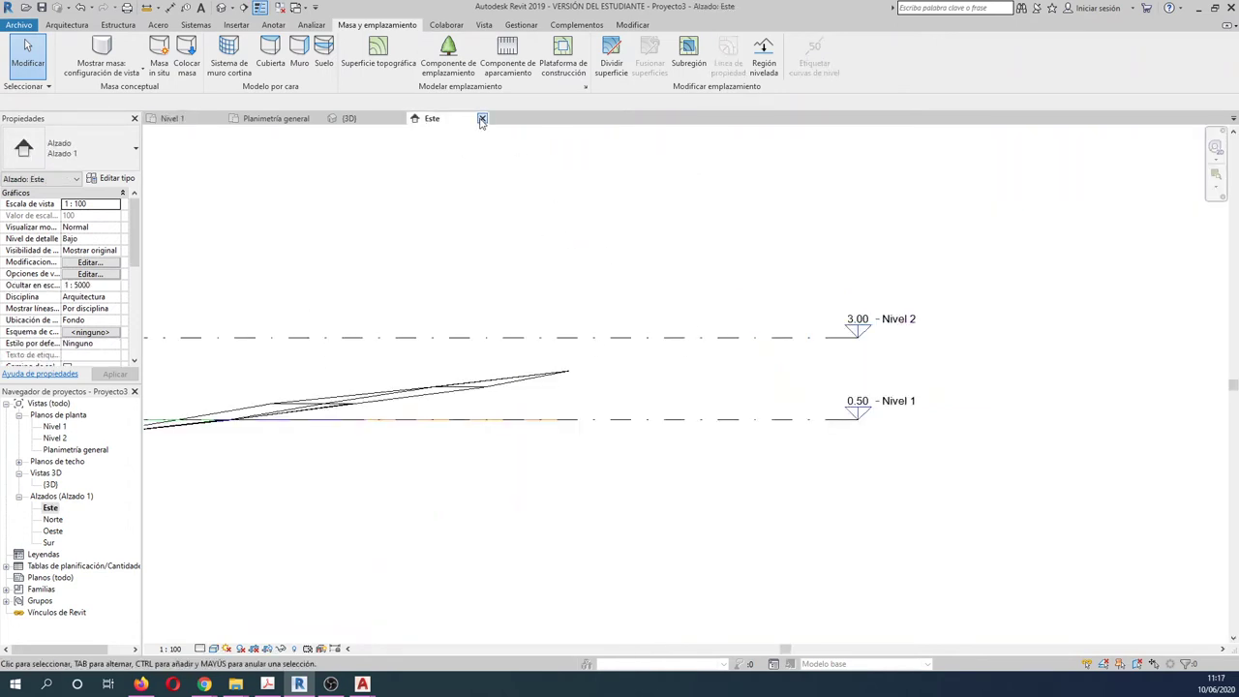
{"action": "left_click", "coordinate": [481, 119]}
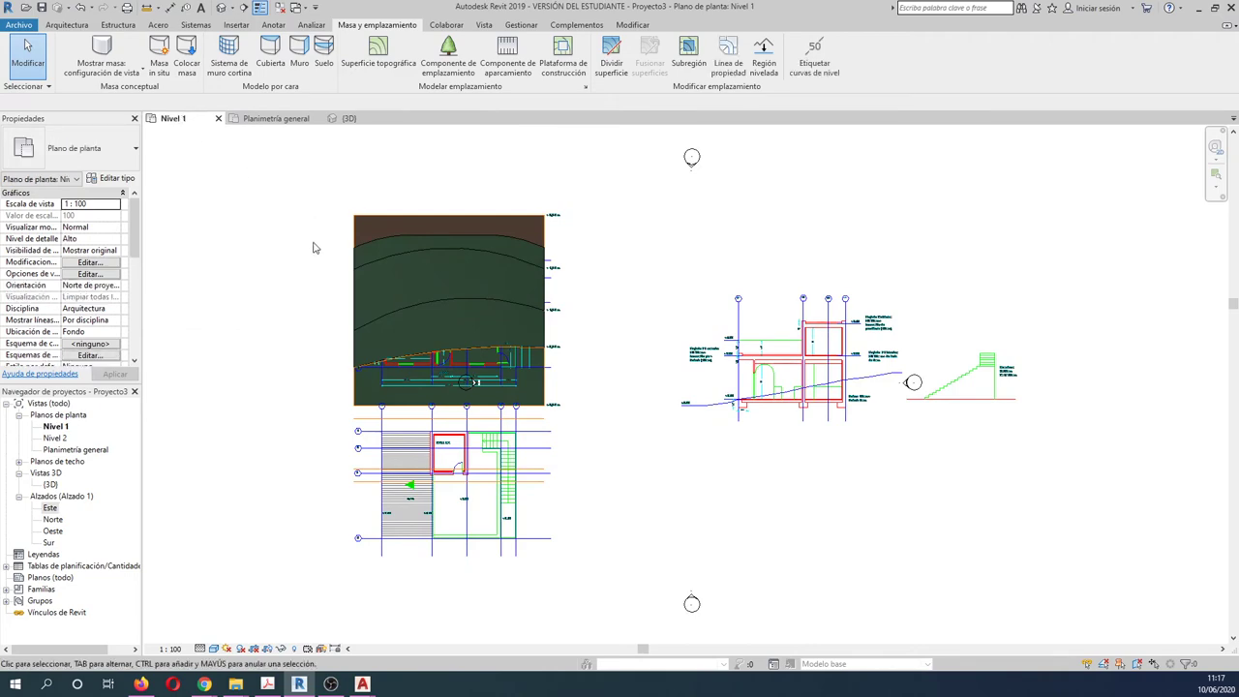
- Check the toposurface in the 3D view, then return to the Nivel 1 plan
{"action": "scroll", "coordinate": [313, 248], "scroll_direction": "up", "scroll_amount": 1}
{"action": "scroll", "coordinate": [406, 244], "scroll_direction": "up", "scroll_amount": 2}
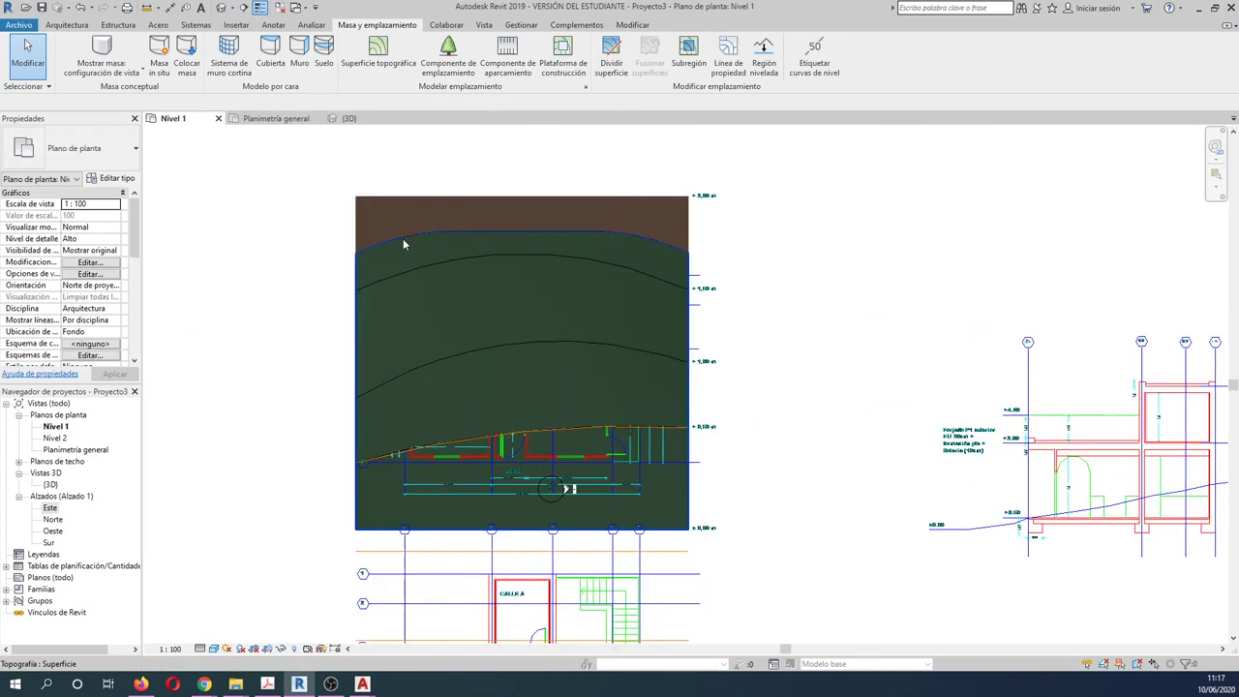
{"action": "scroll", "coordinate": [715, 239], "scroll_direction": "up", "scroll_amount": 2}
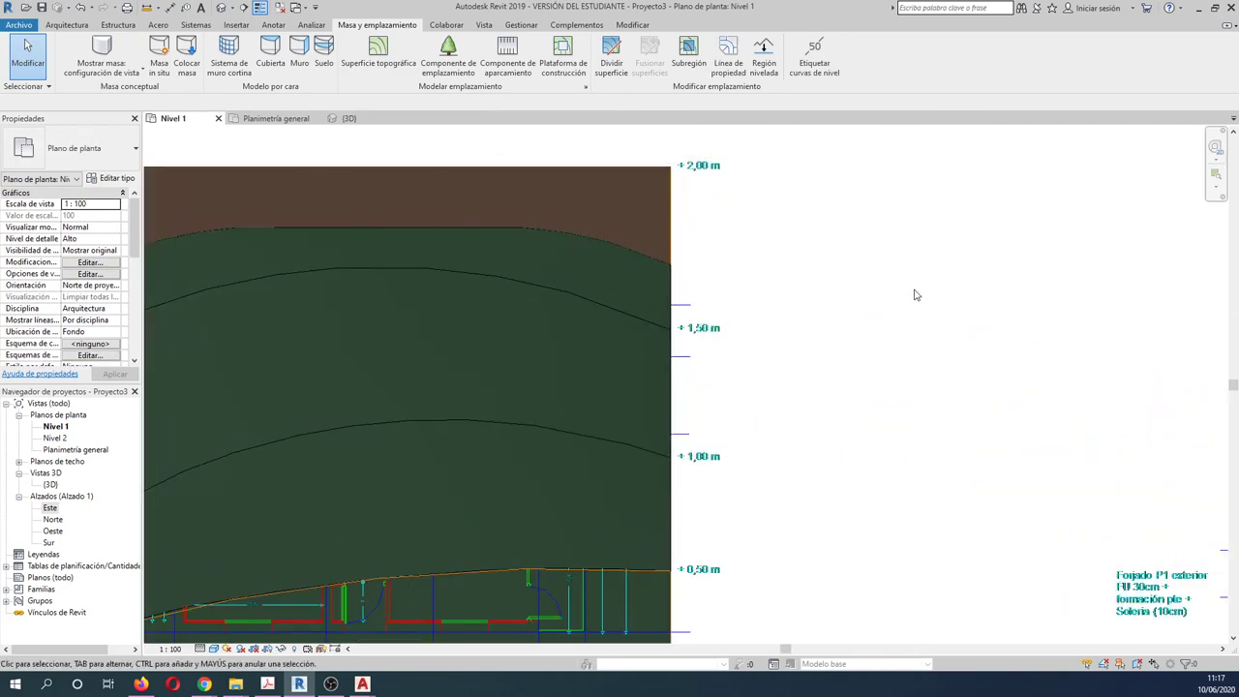
{"action": "scroll", "coordinate": [636, 545], "scroll_direction": "down", "scroll_amount": 3}
{"action": "left_click", "coordinate": [349, 118]}
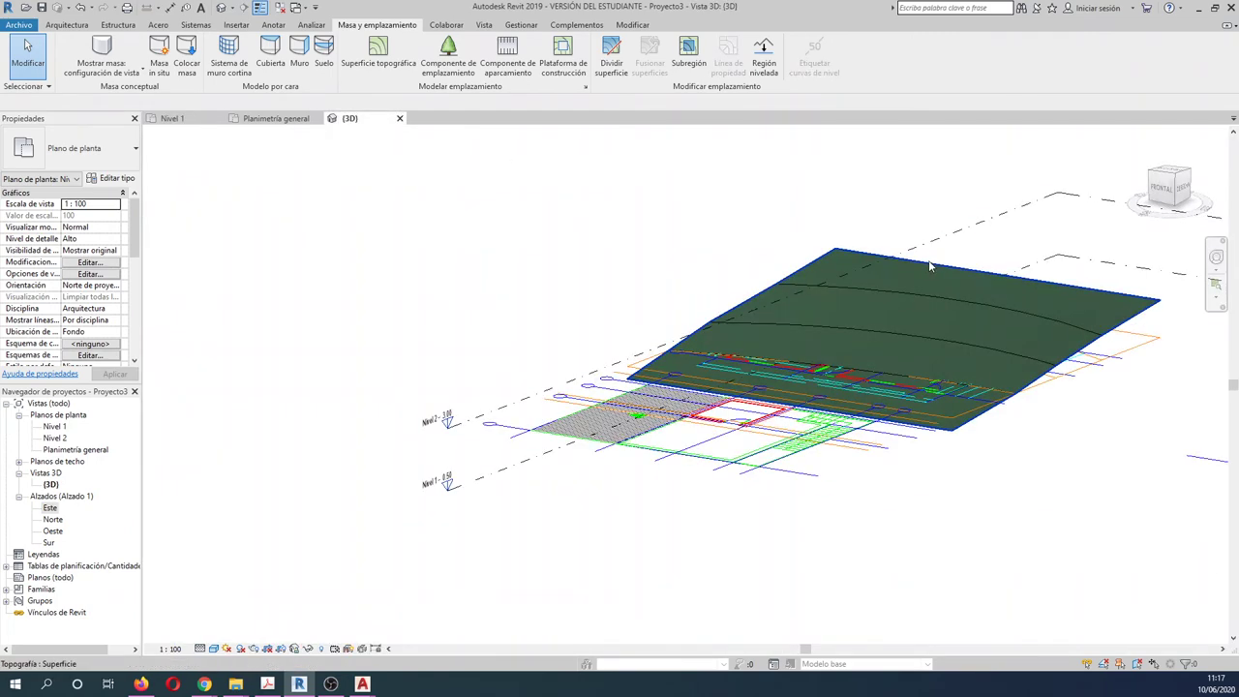
{"action": "left_click", "coordinate": [173, 118]}
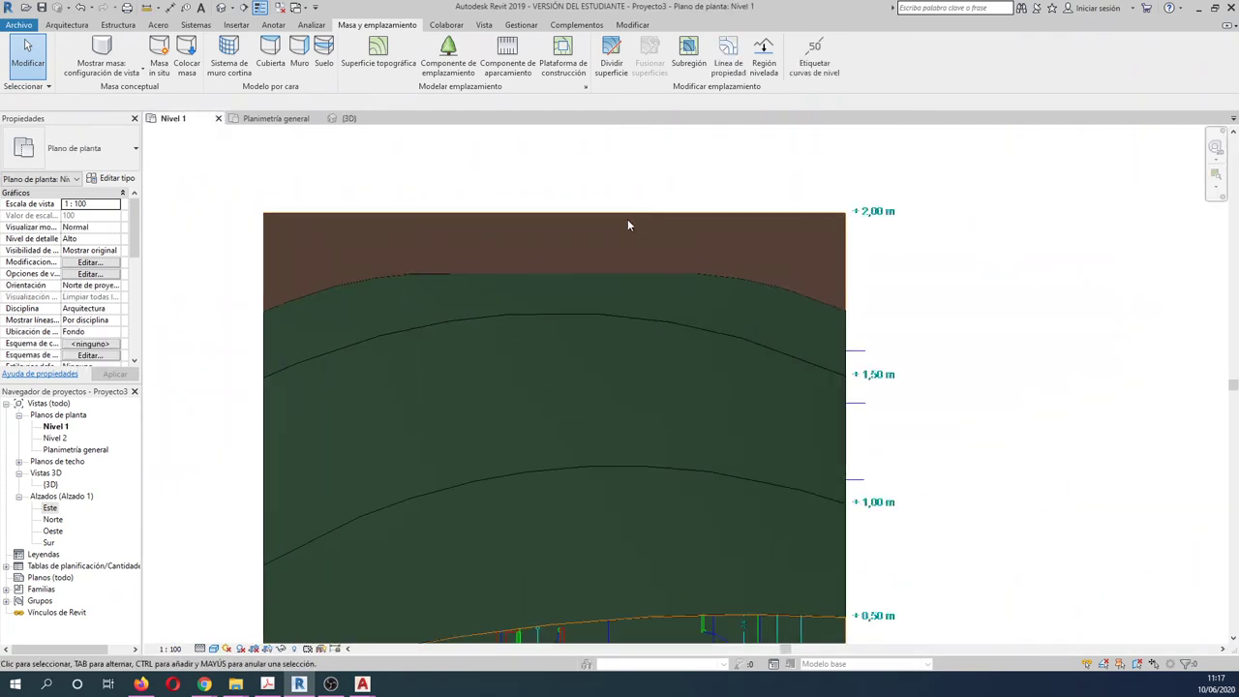
{"action": "scroll", "coordinate": [557, 242], "scroll_direction": "down", "scroll_amount": 1}
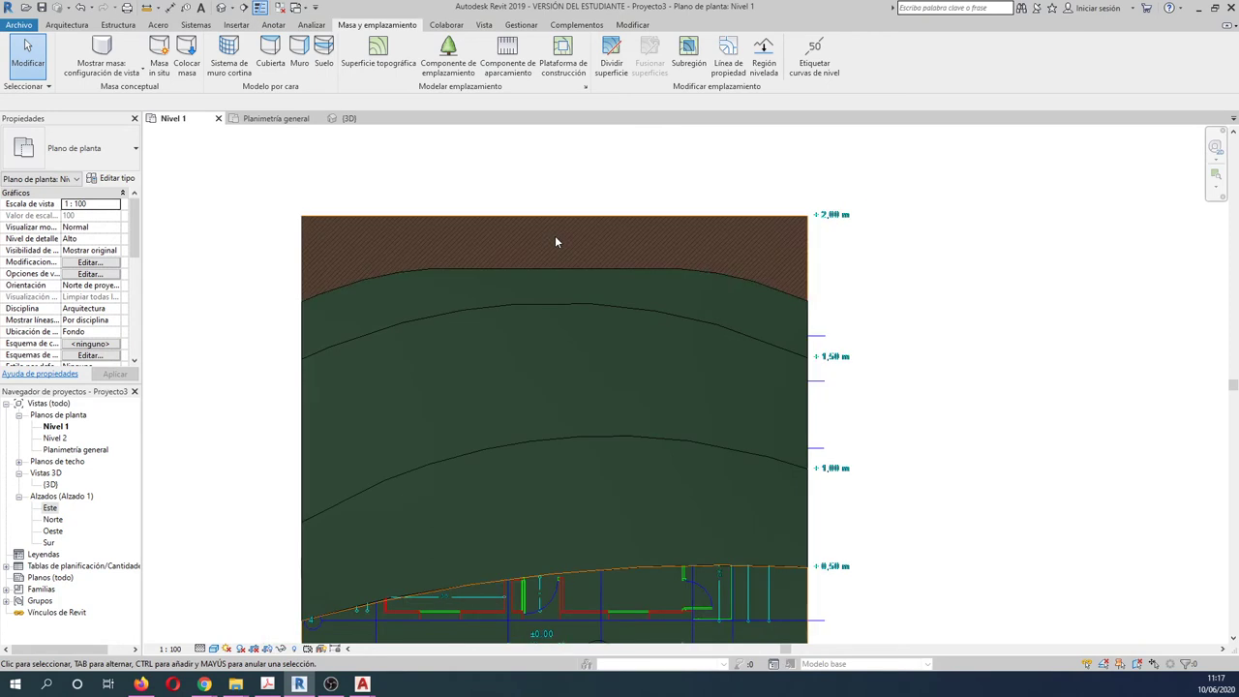
{"action": "scroll", "coordinate": [558, 242], "scroll_direction": "down", "scroll_amount": 2}
{"action": "left_click_drag", "start_coordinate": [135, 232], "coordinate": [136, 295]}
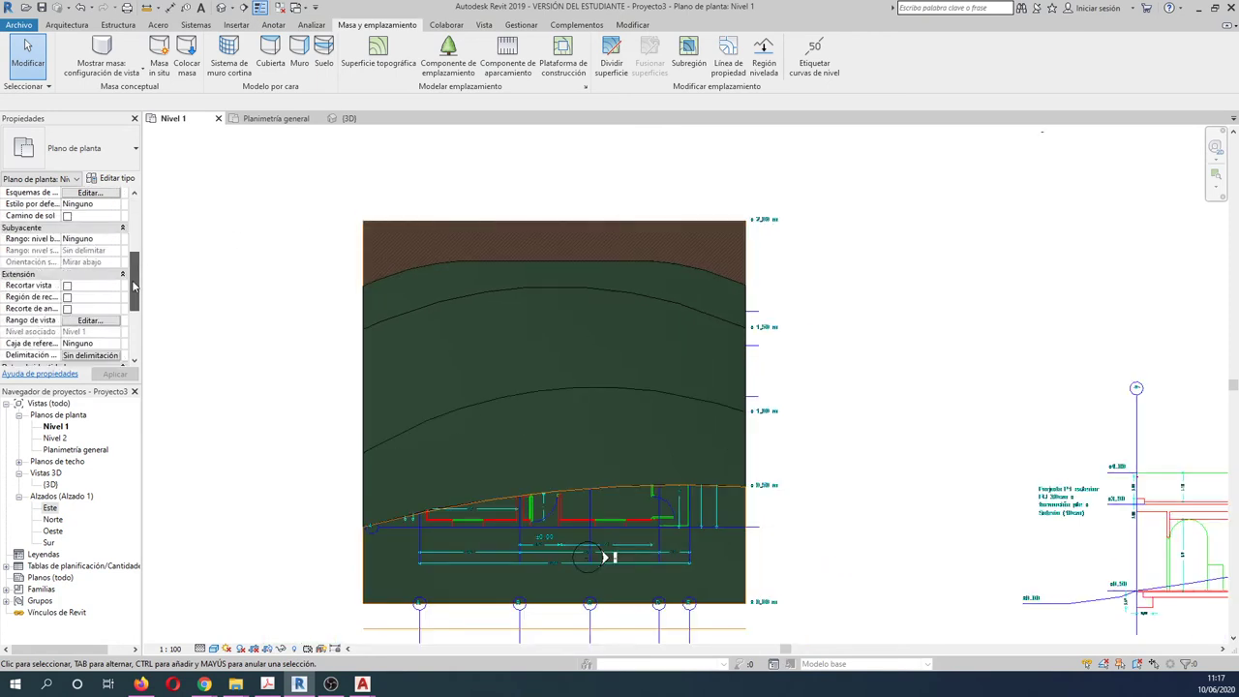
- Set Nivel 1's View Range Top and Cut Plane offsets to 5 and apply
{"action": "left_click", "coordinate": [87, 320]}
{"action": "type", "text": "5"}
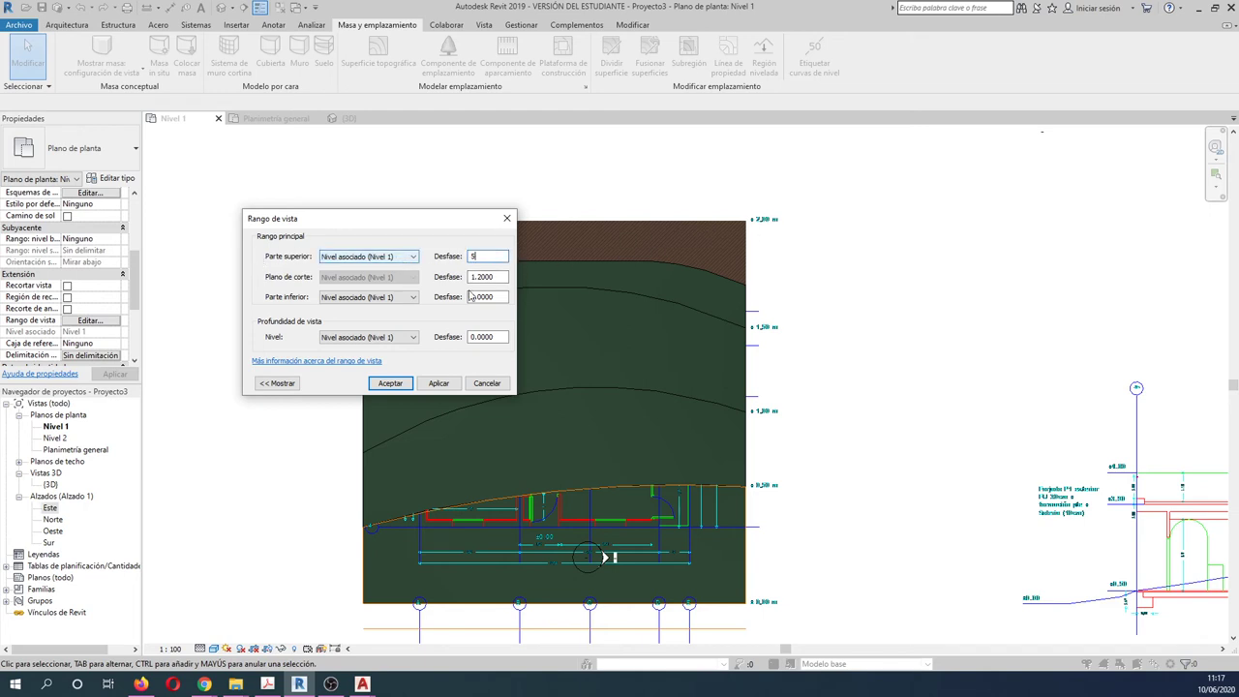
{"action": "key", "text": "Tab"}
{"action": "type", "text": "5"}
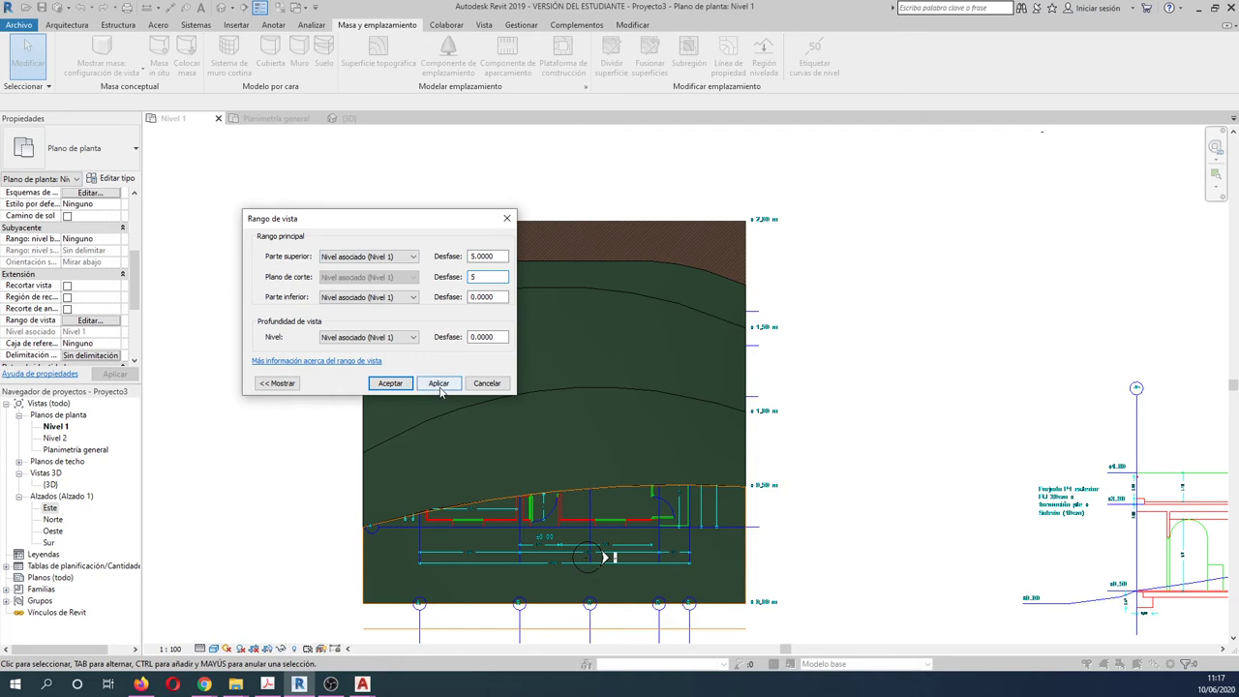
{"action": "left_click", "coordinate": [440, 387]}
{"action": "left_click", "coordinate": [390, 384]}
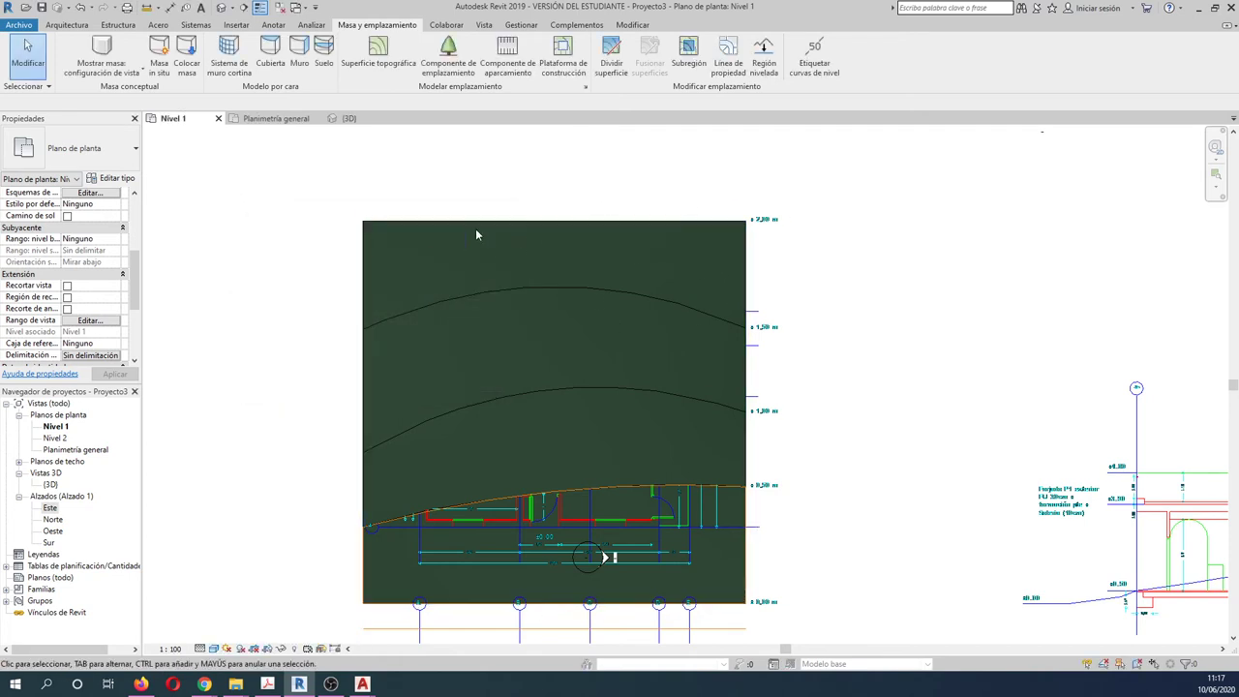
{"action": "left_click", "coordinate": [284, 120]}
- In Planimetría general, open Visibility/Graphics (VG) to the Imported Categories list
{"action": "left_click", "coordinate": [350, 119]}
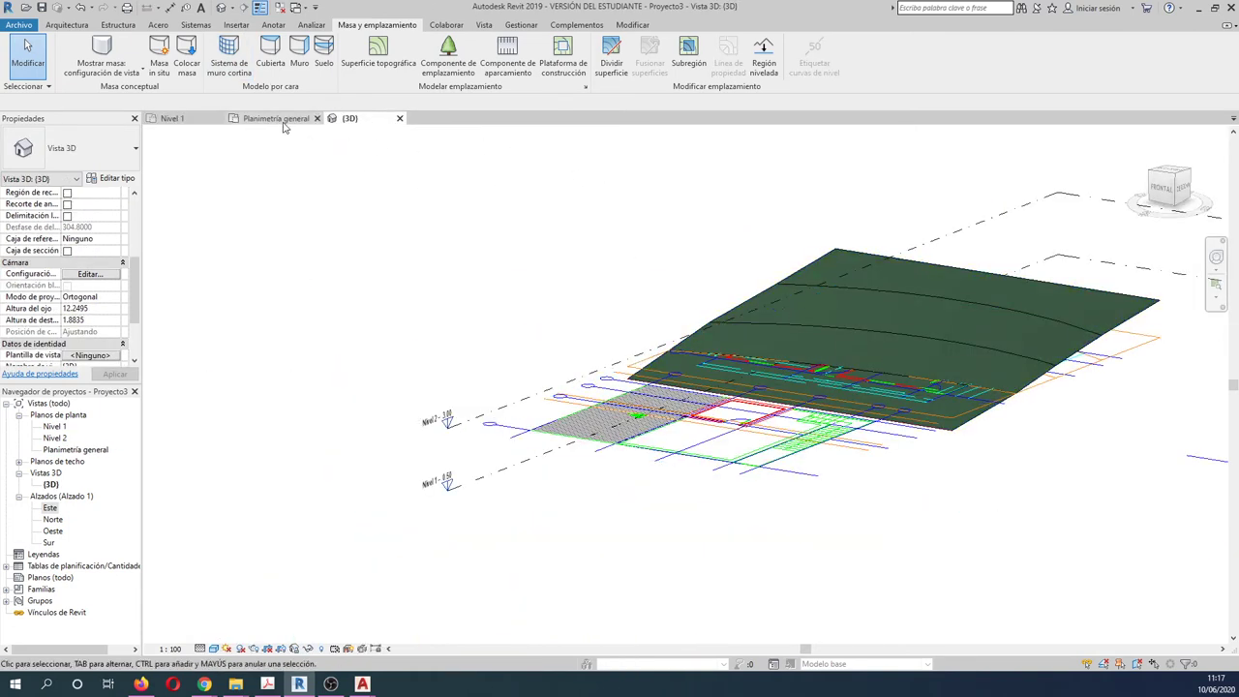
{"action": "left_click", "coordinate": [276, 118]}
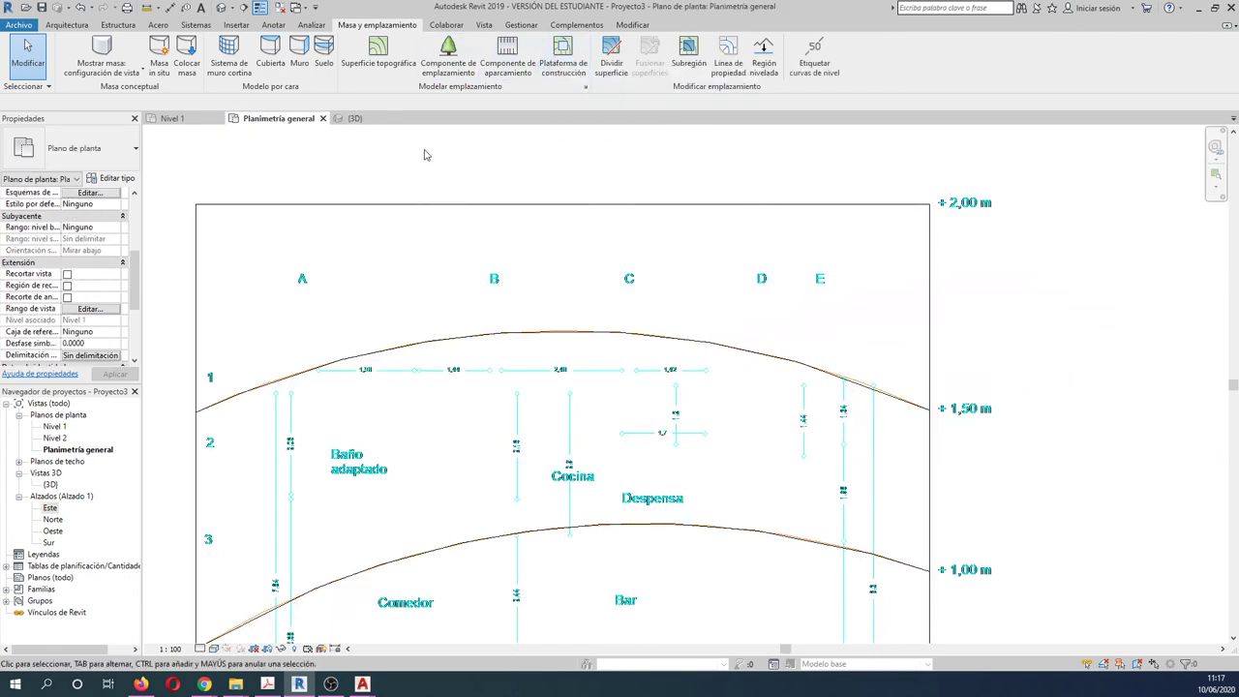
{"action": "key", "text": "v"}
{"action": "key", "text": "g"}
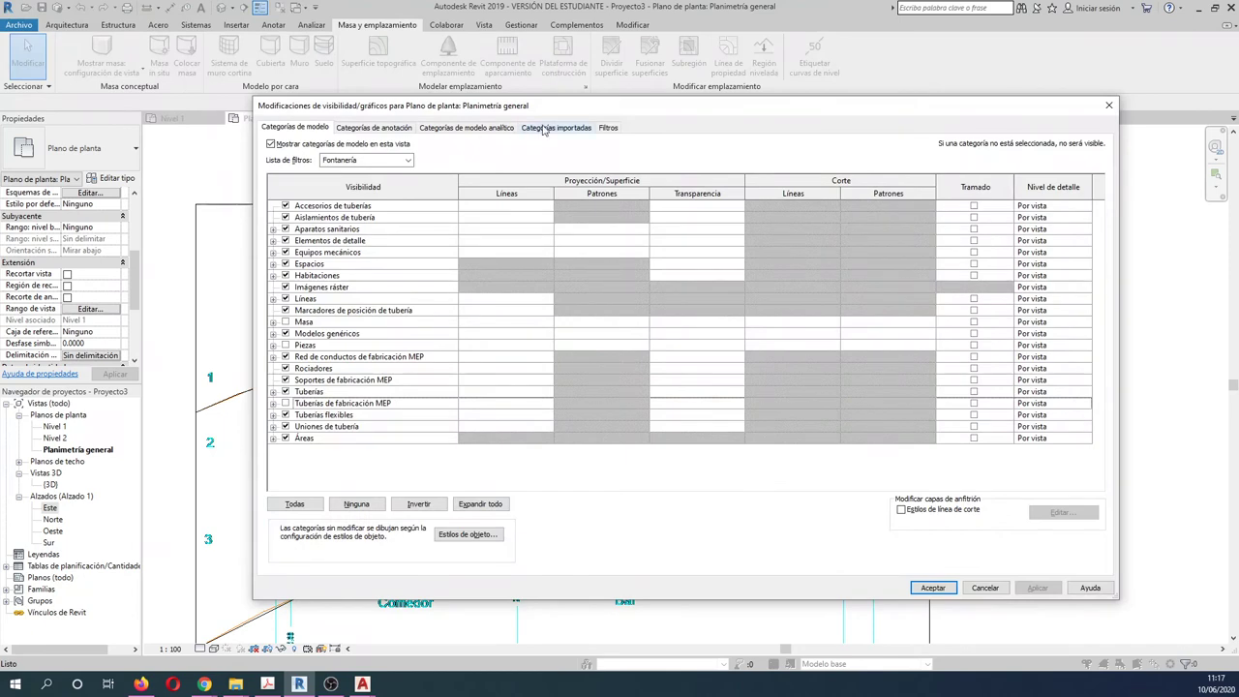
{"action": "left_click", "coordinate": [558, 128]}
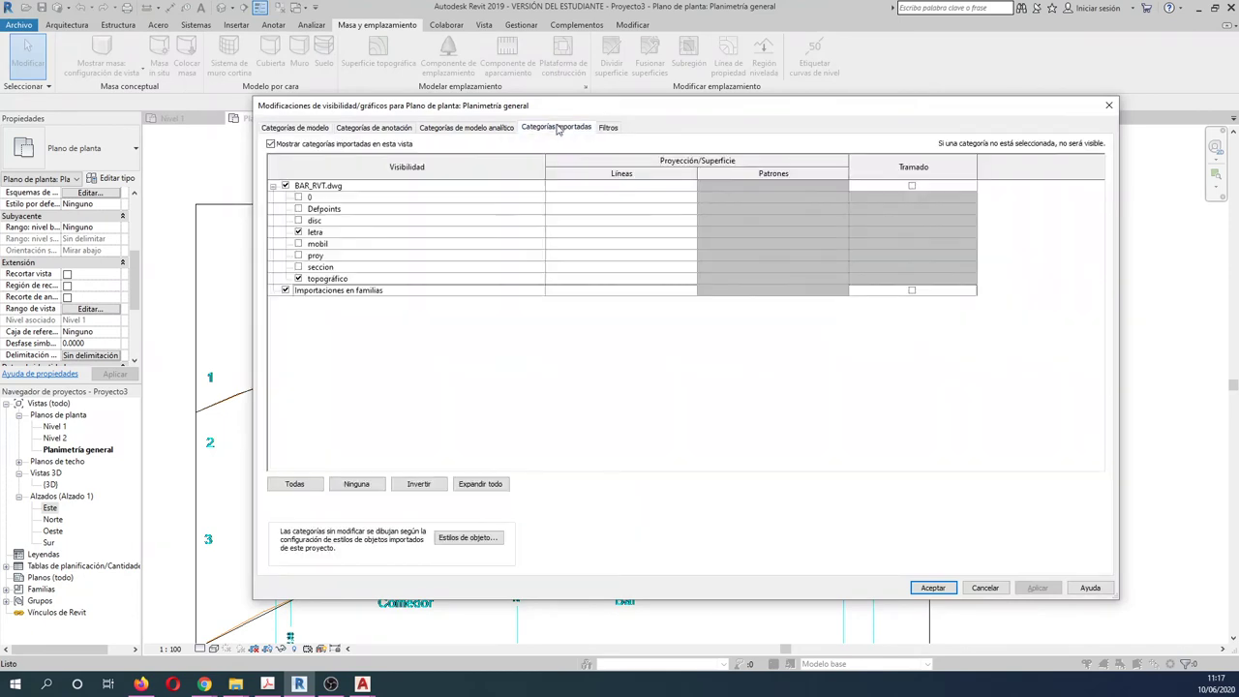
- Turn on BAR_RVT.dwg layers 0, Defpoints, disc, mobil, proy and seccion, then apply
{"action": "left_click", "coordinate": [298, 197]}
{"action": "left_click", "coordinate": [298, 209]}
{"action": "left_click", "coordinate": [298, 220]}
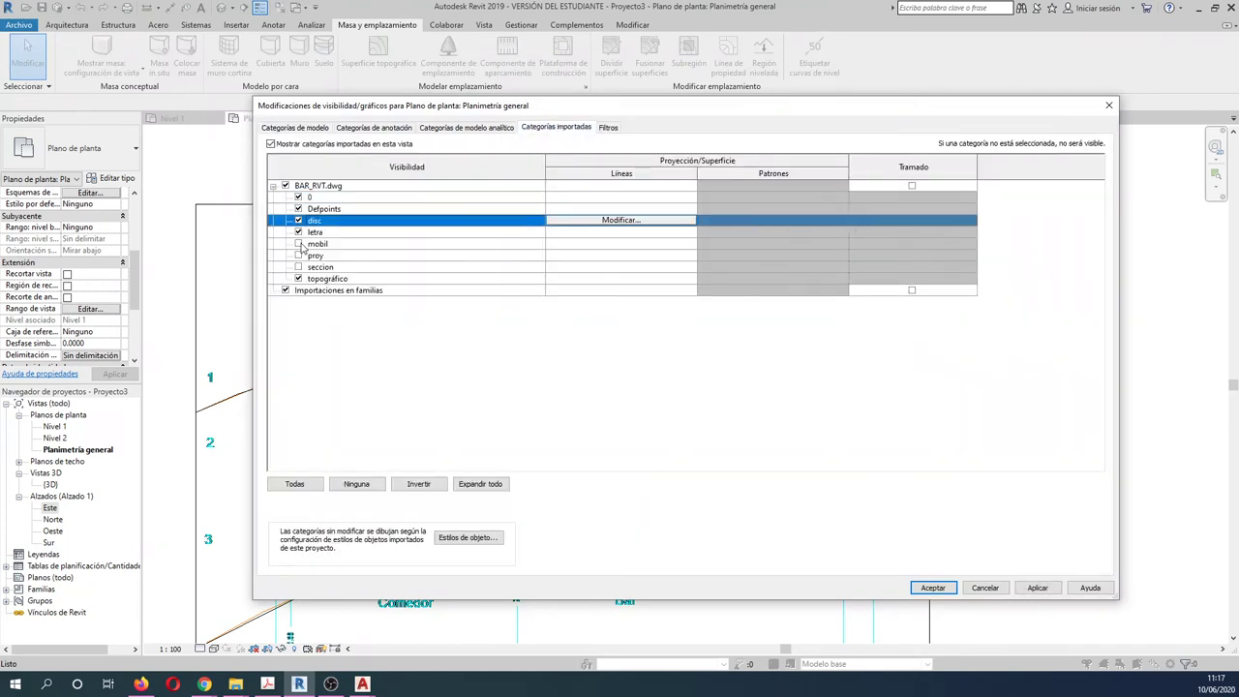
{"action": "left_click", "coordinate": [298, 244]}
{"action": "left_click", "coordinate": [298, 255]}
{"action": "left_click", "coordinate": [298, 267]}
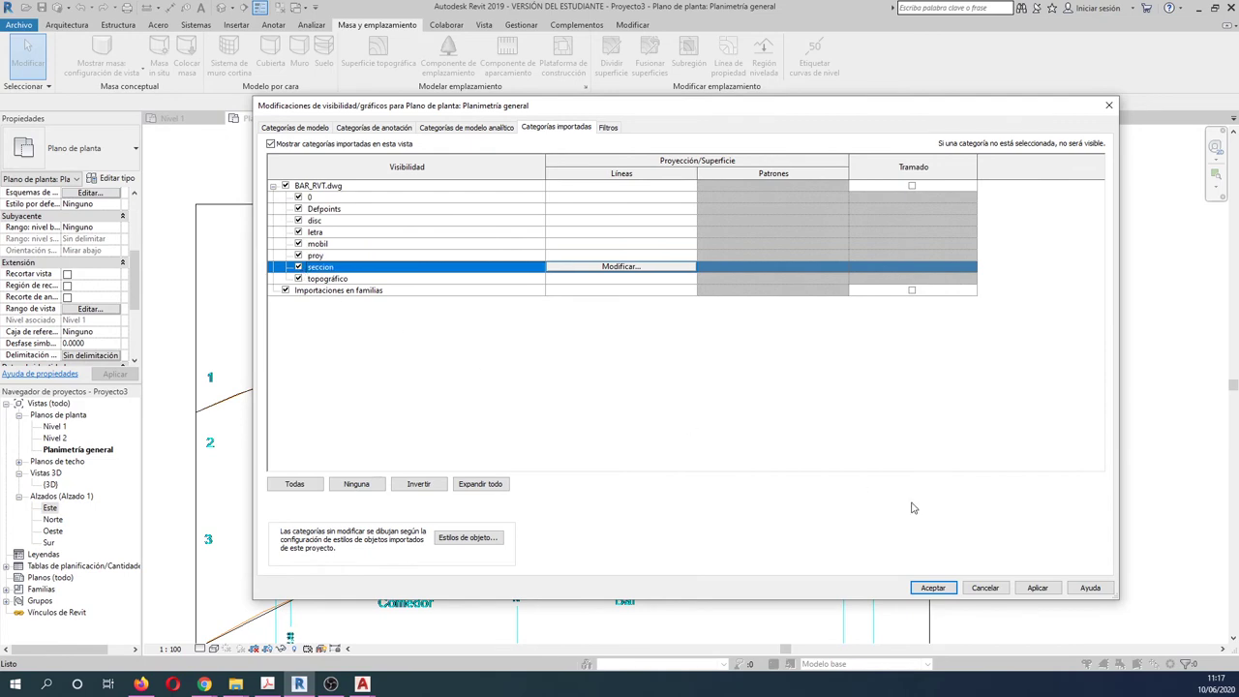
{"action": "left_click", "coordinate": [1038, 588]}
{"action": "left_click", "coordinate": [933, 588]}
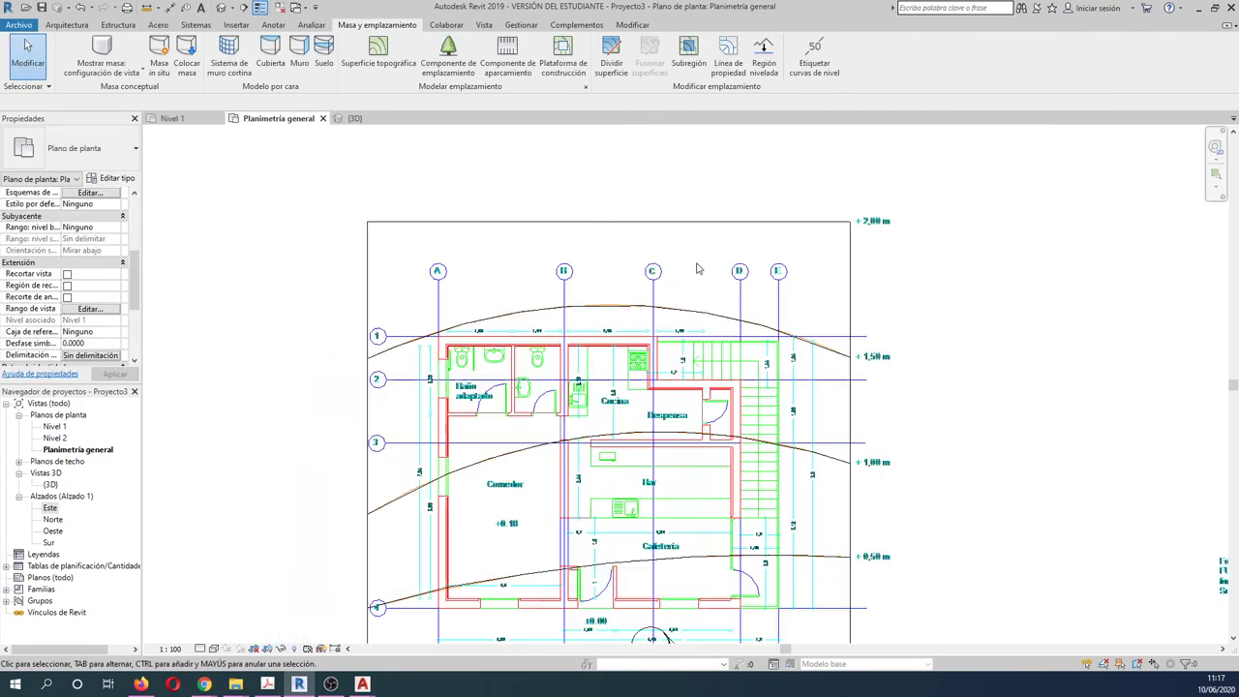
{"action": "middle_click_drag", "start_coordinate": [697, 269], "coordinate": [683, 180]}
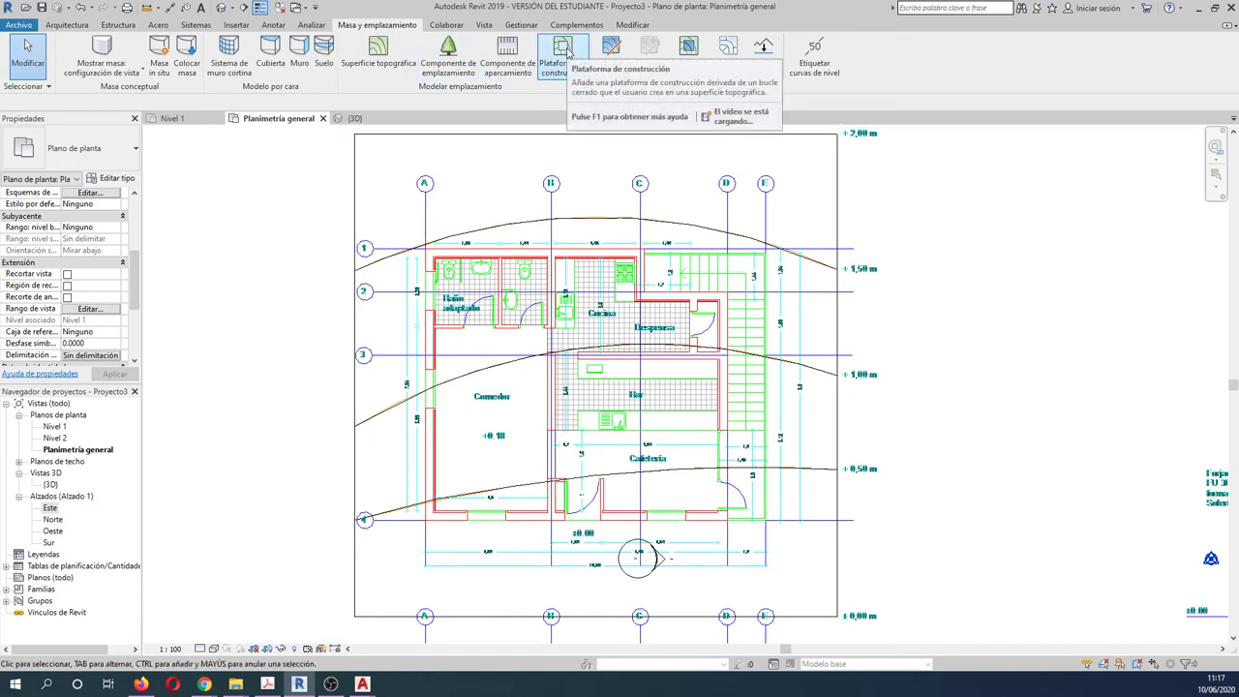
- Set the Nivel 1 plan to Medio detail level and Hidden Line visual style
{"action": "left_click", "coordinate": [175, 118]}
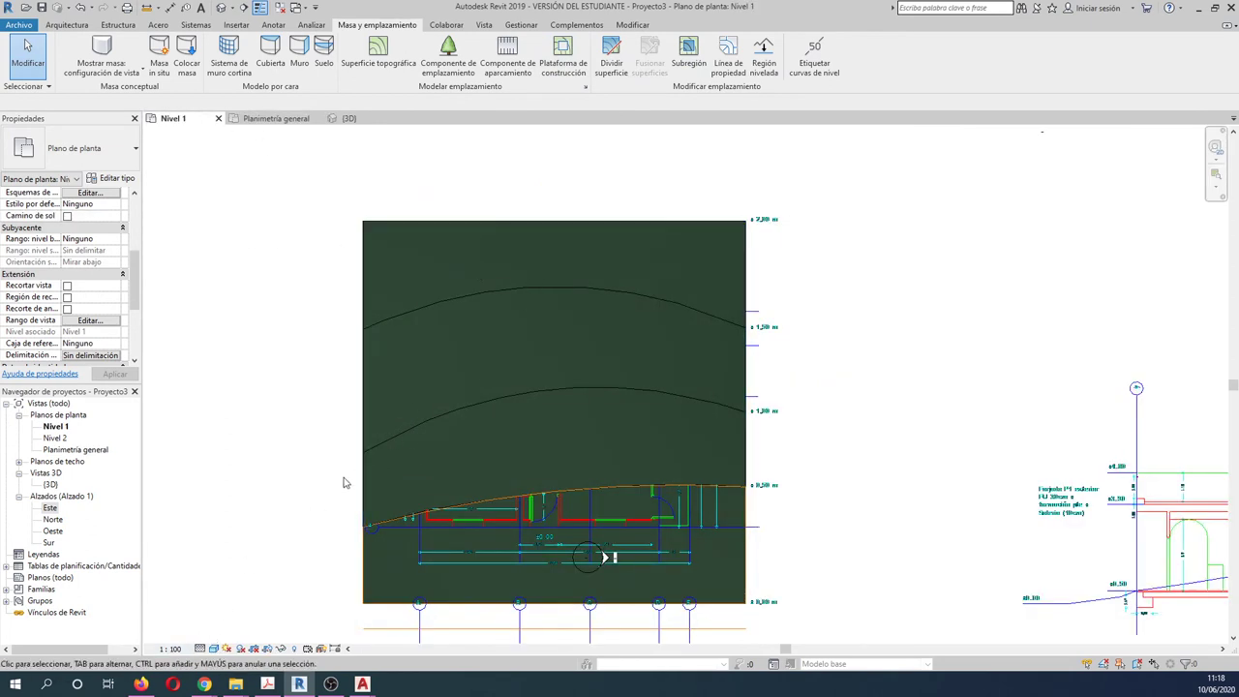
{"action": "left_click", "coordinate": [202, 649]}
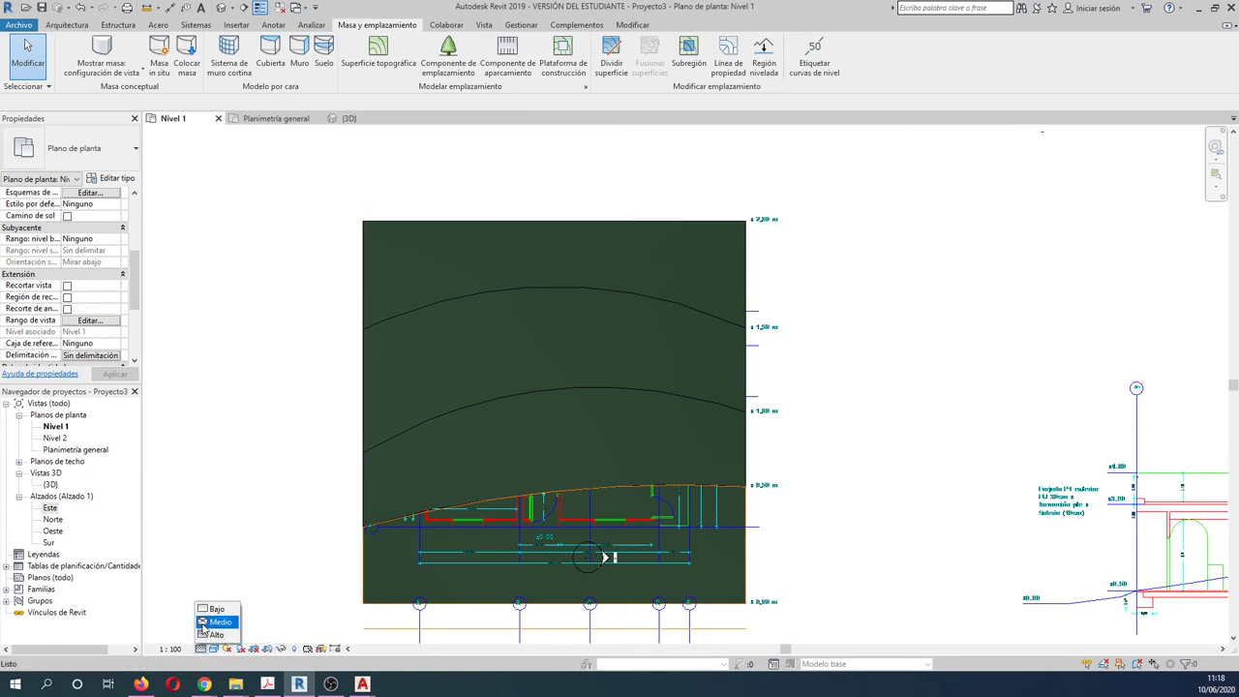
{"action": "left_click", "coordinate": [204, 626]}
{"action": "left_click", "coordinate": [202, 649]}
{"action": "left_click", "coordinate": [203, 649]}
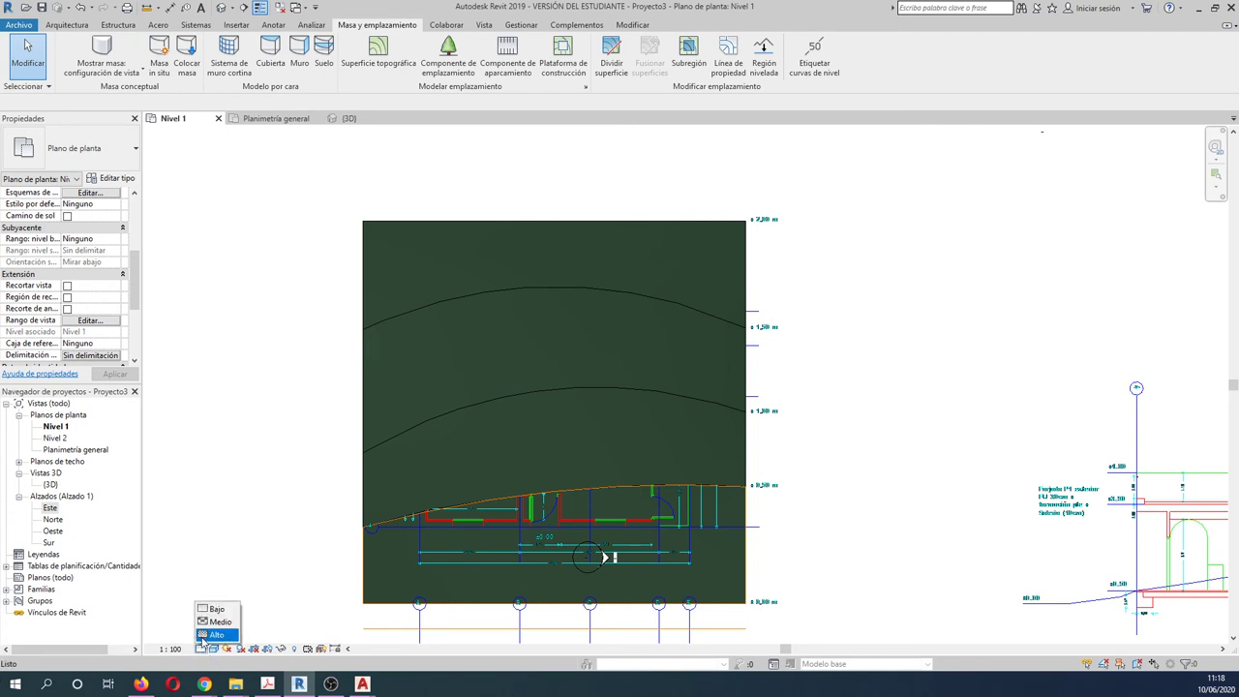
{"action": "left_click", "coordinate": [213, 648]}
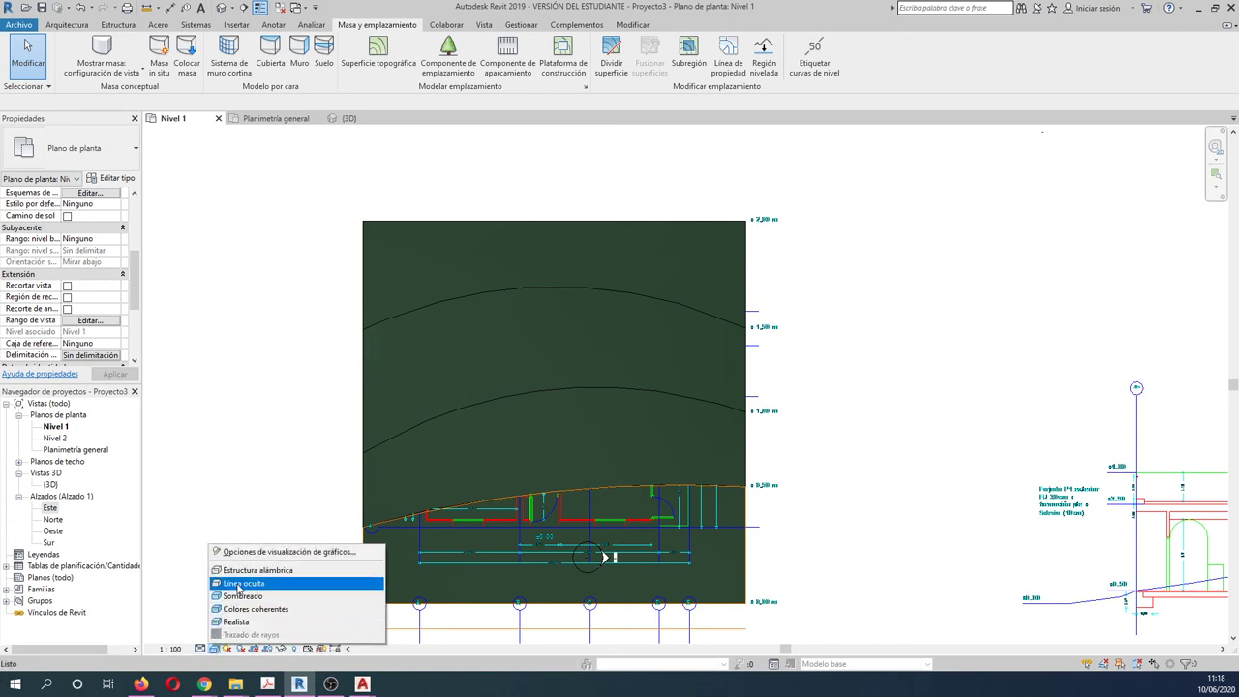
{"action": "left_click", "coordinate": [244, 577]}
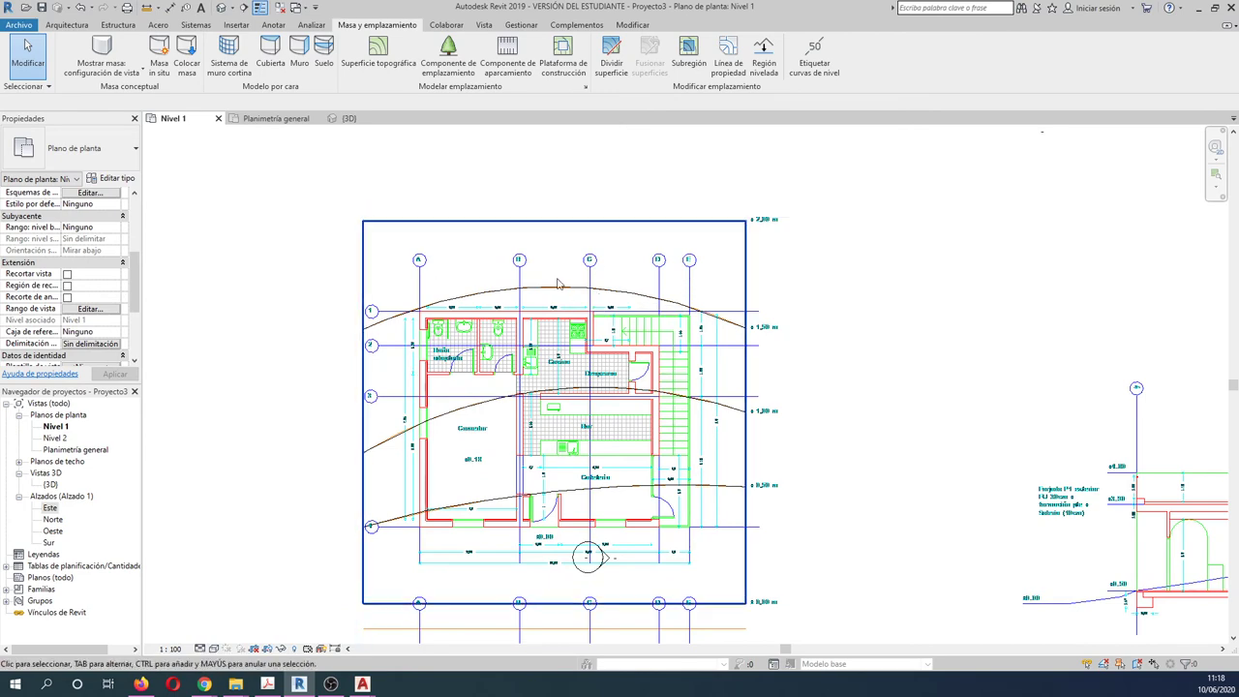
{"action": "scroll", "coordinate": [581, 300], "scroll_direction": "down", "scroll_amount": 2}
{"action": "scroll", "coordinate": [533, 281], "scroll_direction": "down", "scroll_amount": 1}
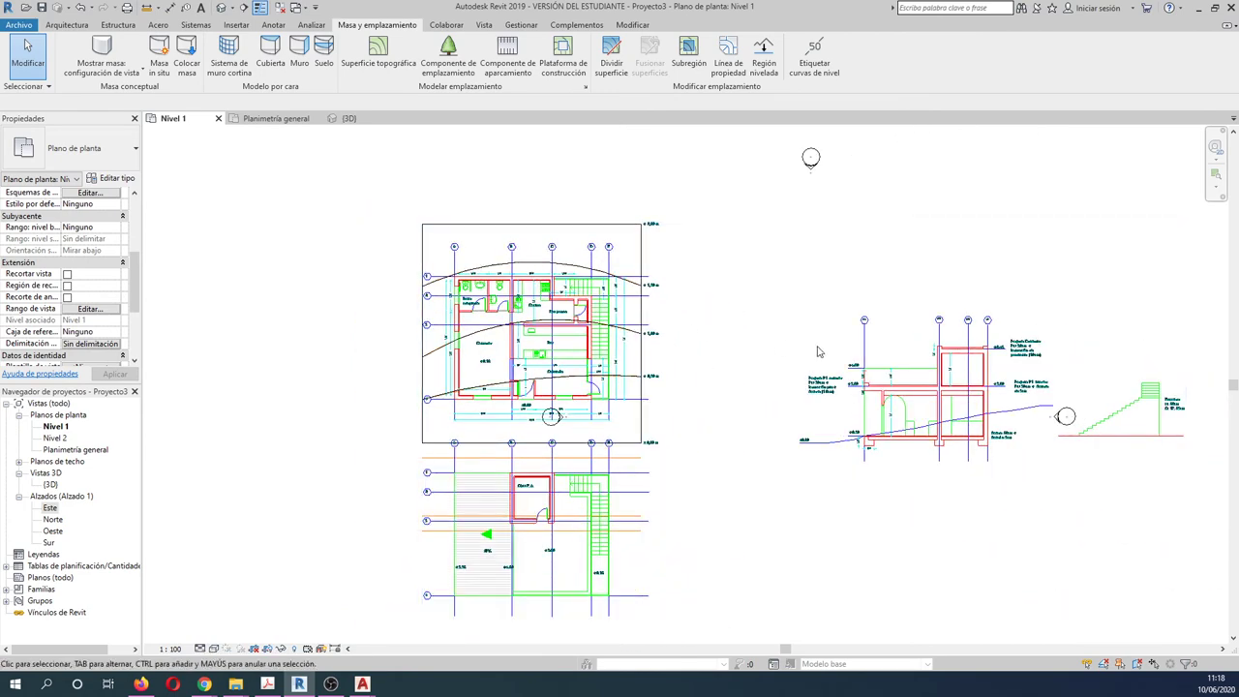
- Give the linked BAR_RVT.dwg a base offset of 3.0000
{"action": "left_click", "coordinate": [867, 385]}
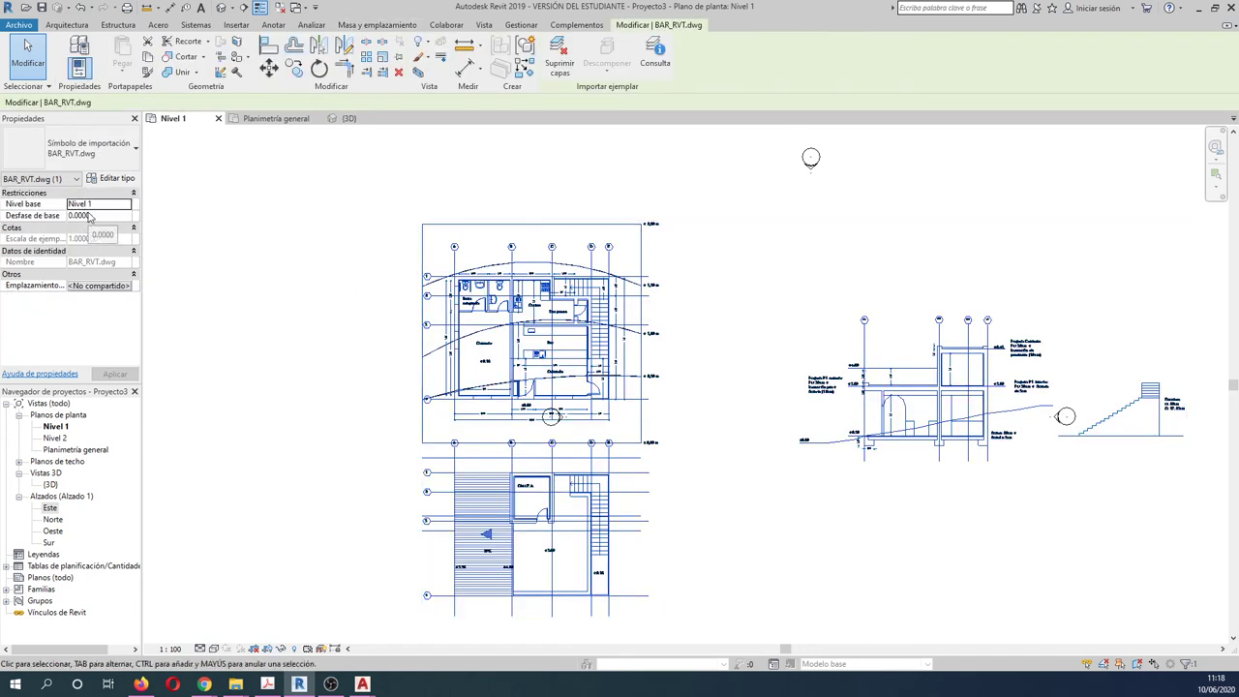
{"action": "left_click", "coordinate": [97, 216]}
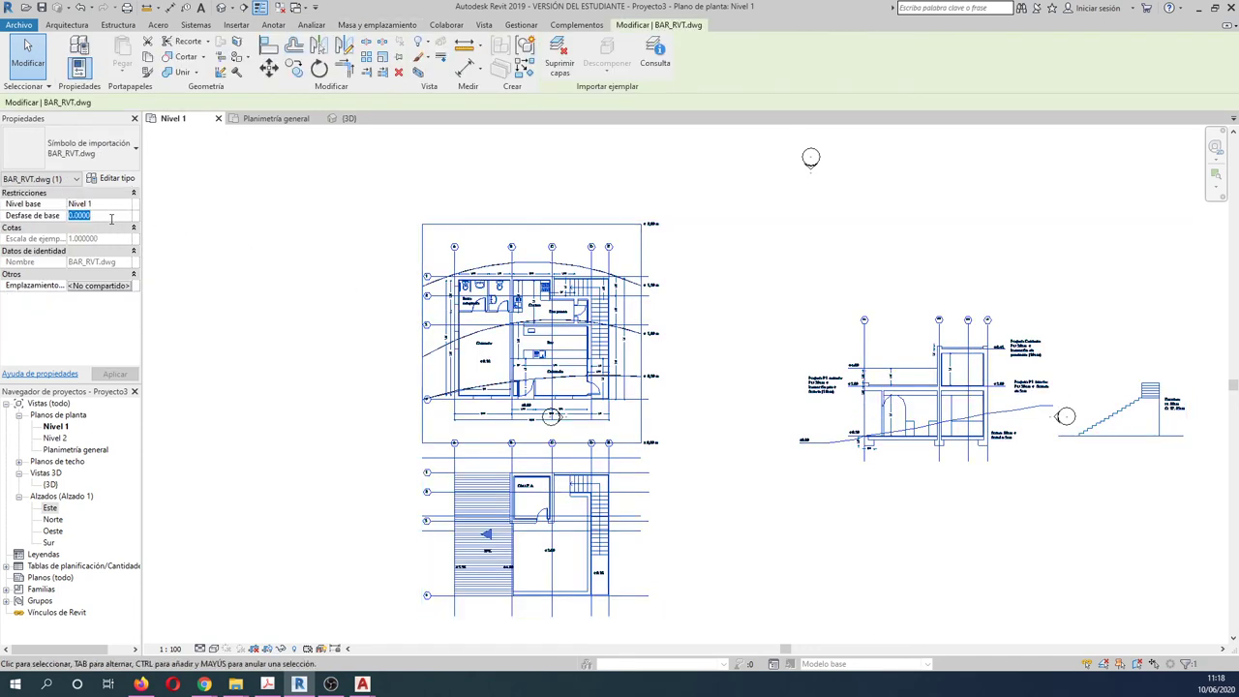
{"action": "type", "text": "3"}
{"action": "key", "text": "Return"}
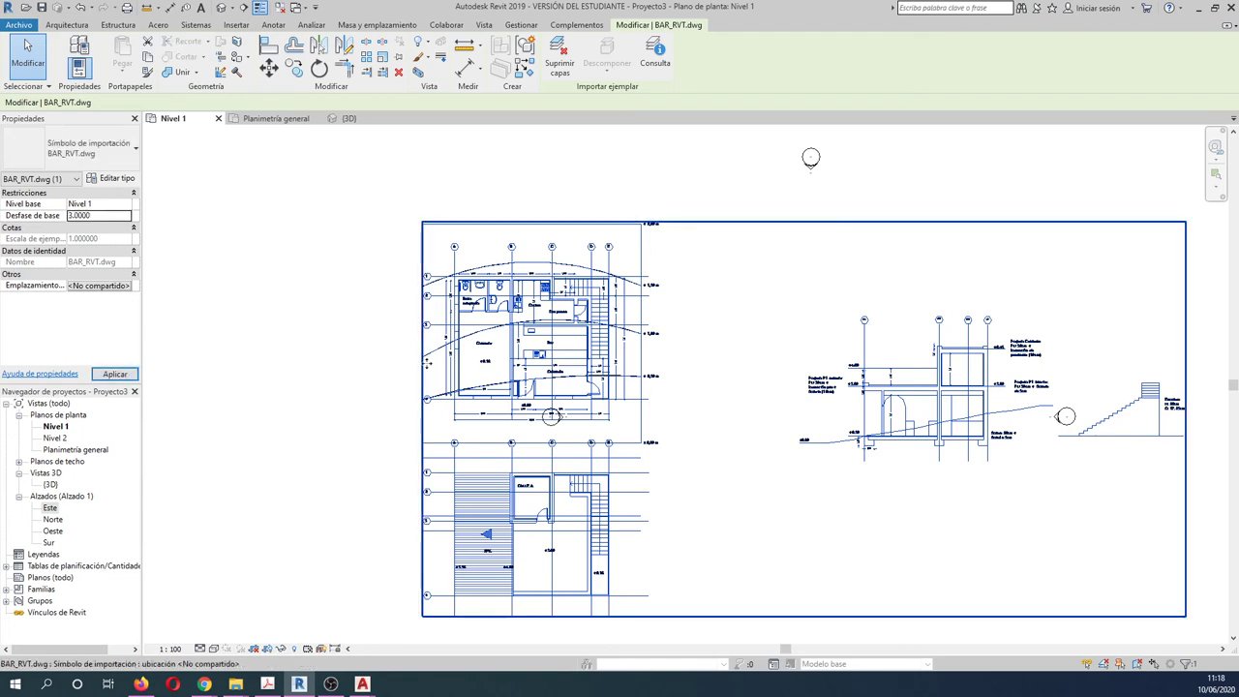
- Switch Nivel 1 to Shaded visual style, check the 3D view, and return to Nivel 1
{"action": "left_click", "coordinate": [214, 647]}
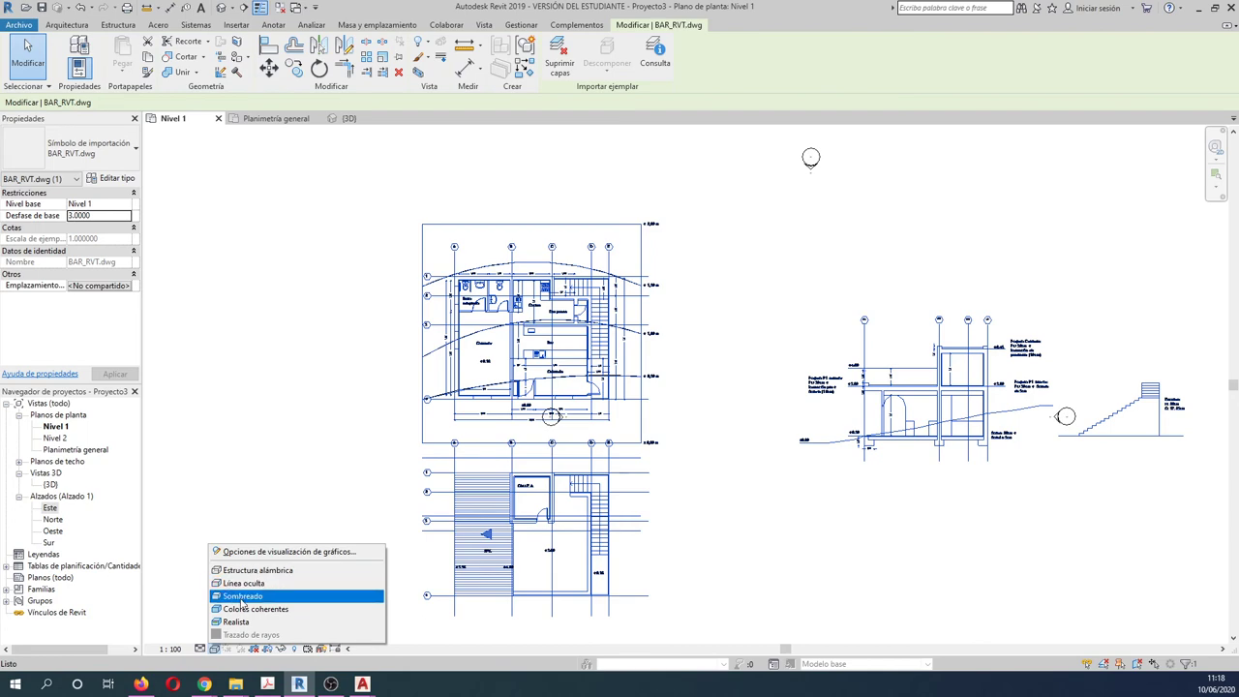
{"action": "left_click", "coordinate": [242, 596]}
{"action": "left_click", "coordinate": [291, 483]}
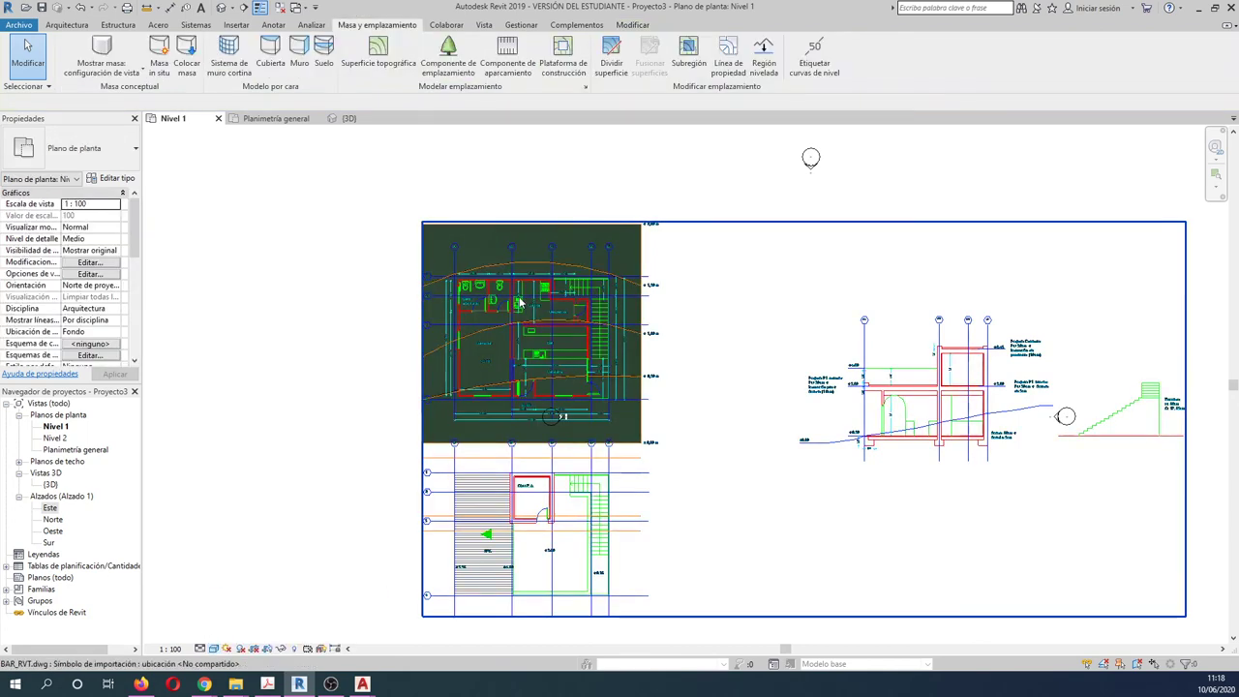
{"action": "scroll", "coordinate": [520, 303], "scroll_direction": "up", "scroll_amount": 2}
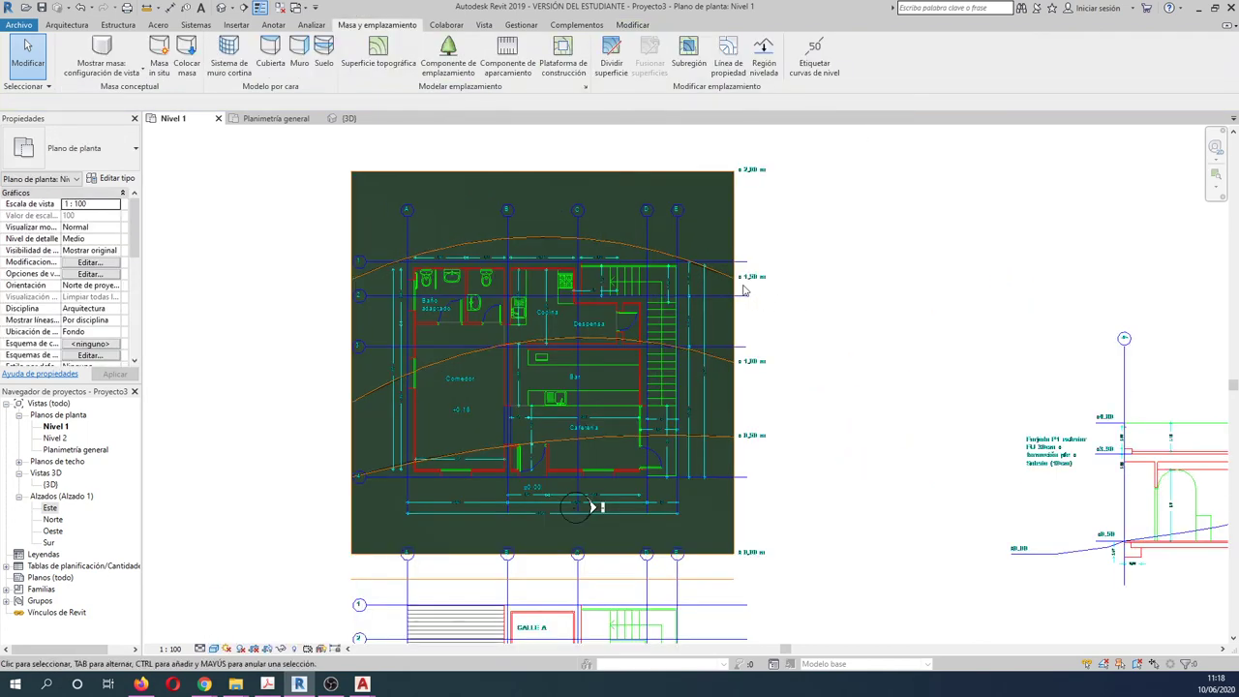
{"action": "left_click", "coordinate": [341, 118]}
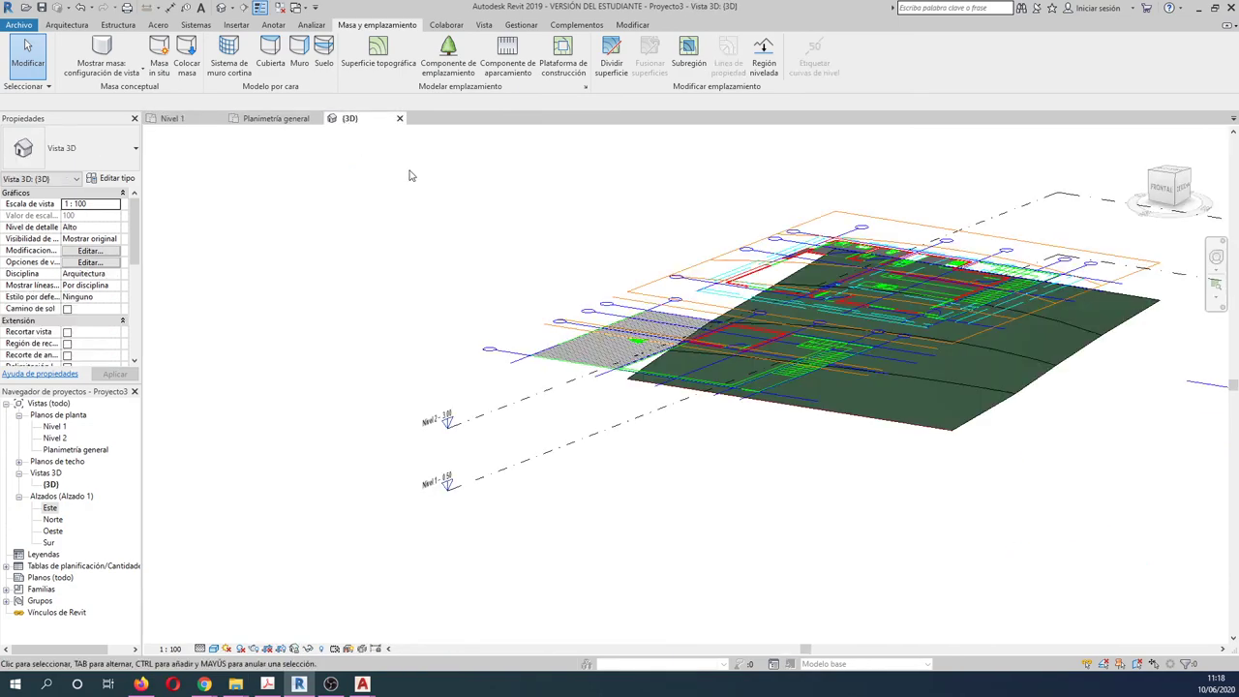
{"action": "mouse_move", "coordinate": [813, 409]}
{"action": "middle_mouse_down"}
{"action": "mouse_move", "coordinate": [547, 339]}
{"action": "mouse_move", "coordinate": [565, 274]}
{"action": "mouse_move", "coordinate": [604, 355]}
{"action": "middle_mouse_up"}
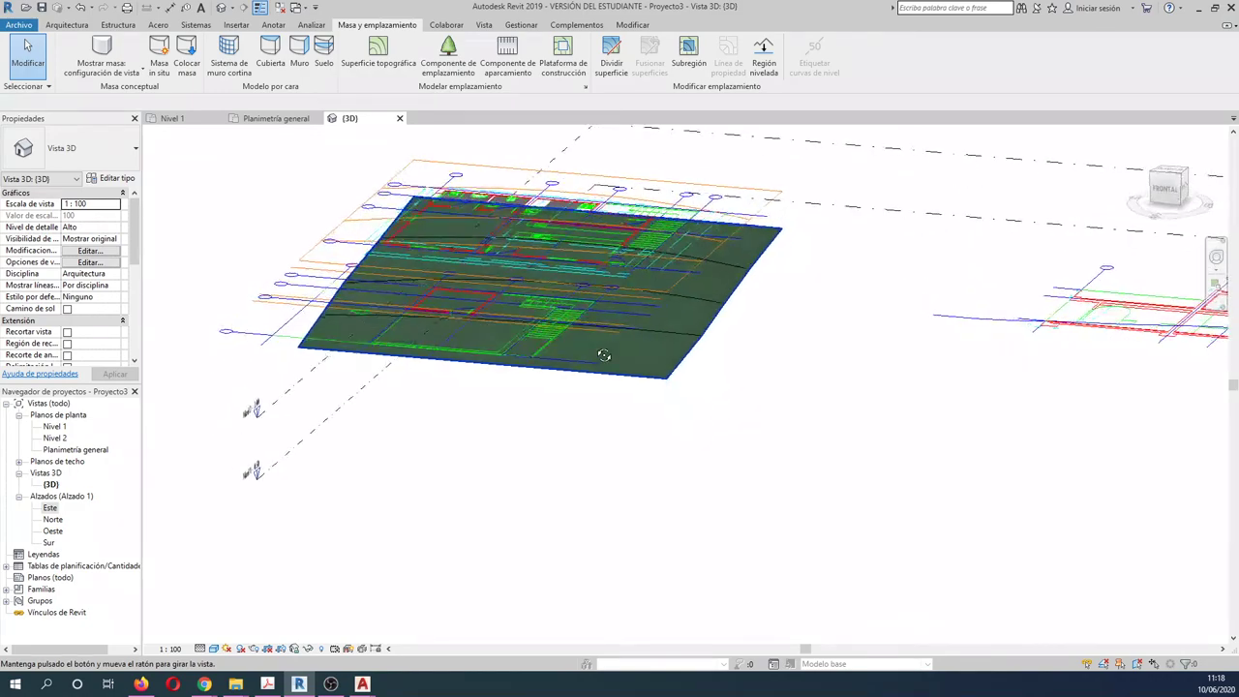
{"action": "left_click", "coordinate": [172, 118]}
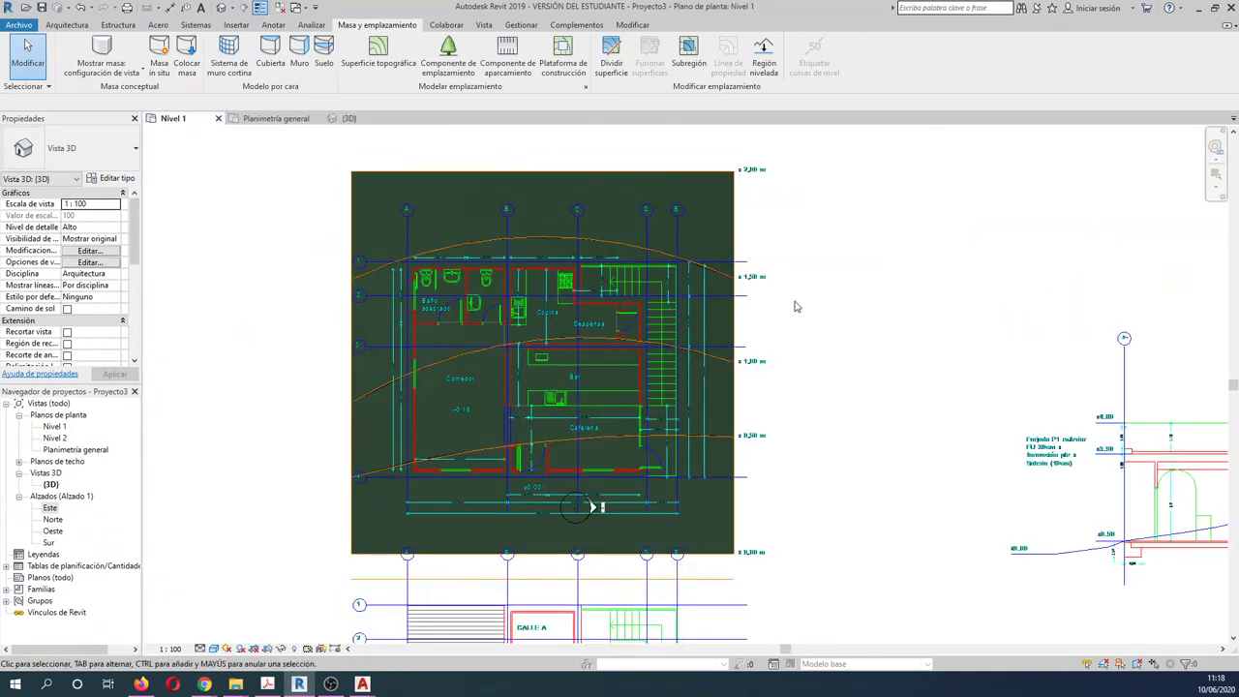
- Reset the linked BAR_RVT.dwg base offset to 0
{"action": "left_click", "coordinate": [576, 303]}
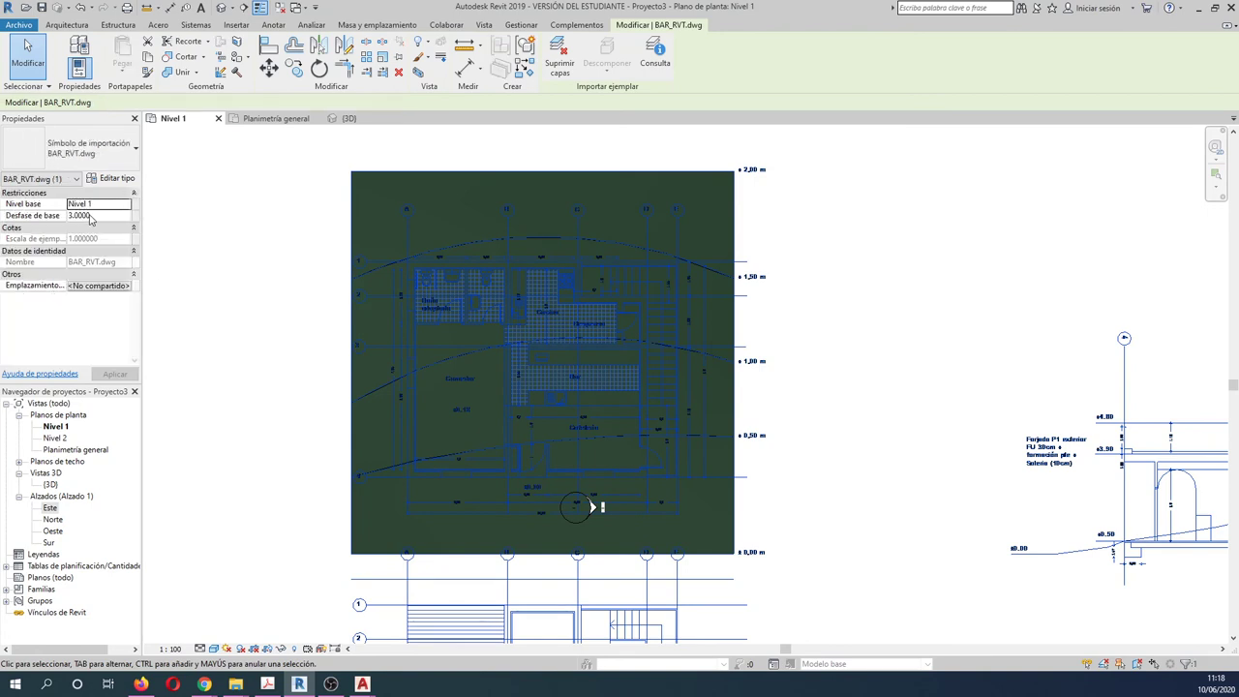
{"action": "left_click", "coordinate": [106, 216]}
{"action": "type", "text": "0"}
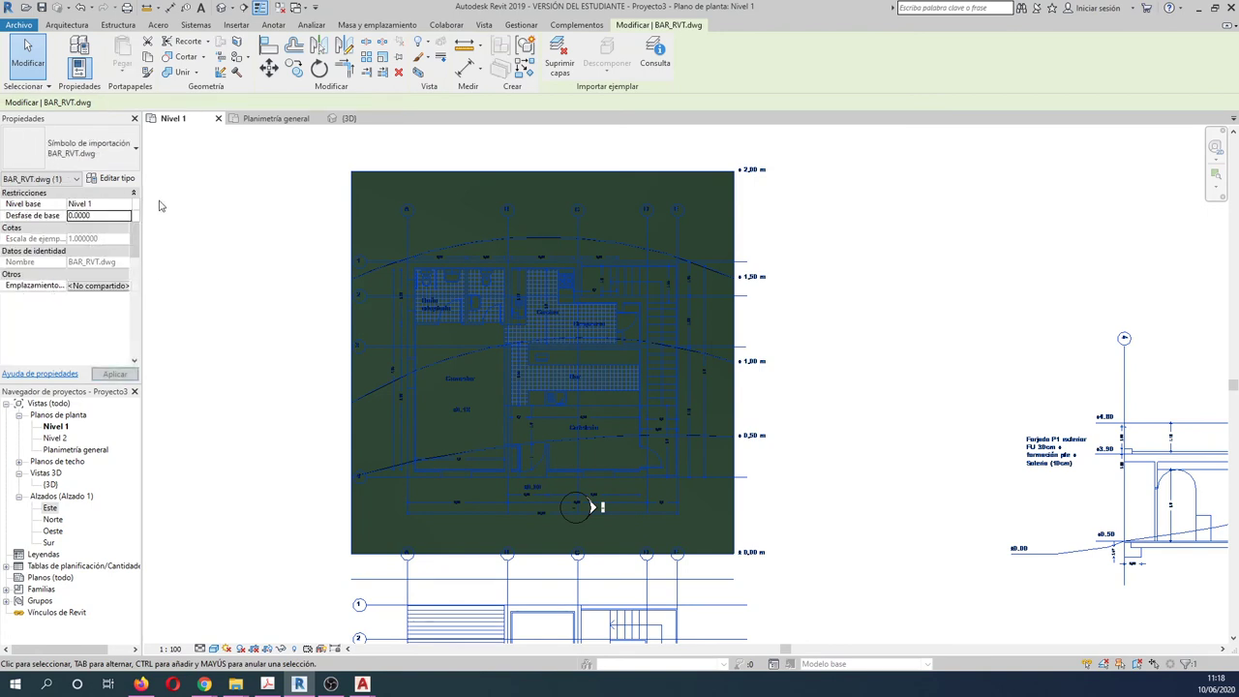
{"action": "left_click", "coordinate": [296, 247]}
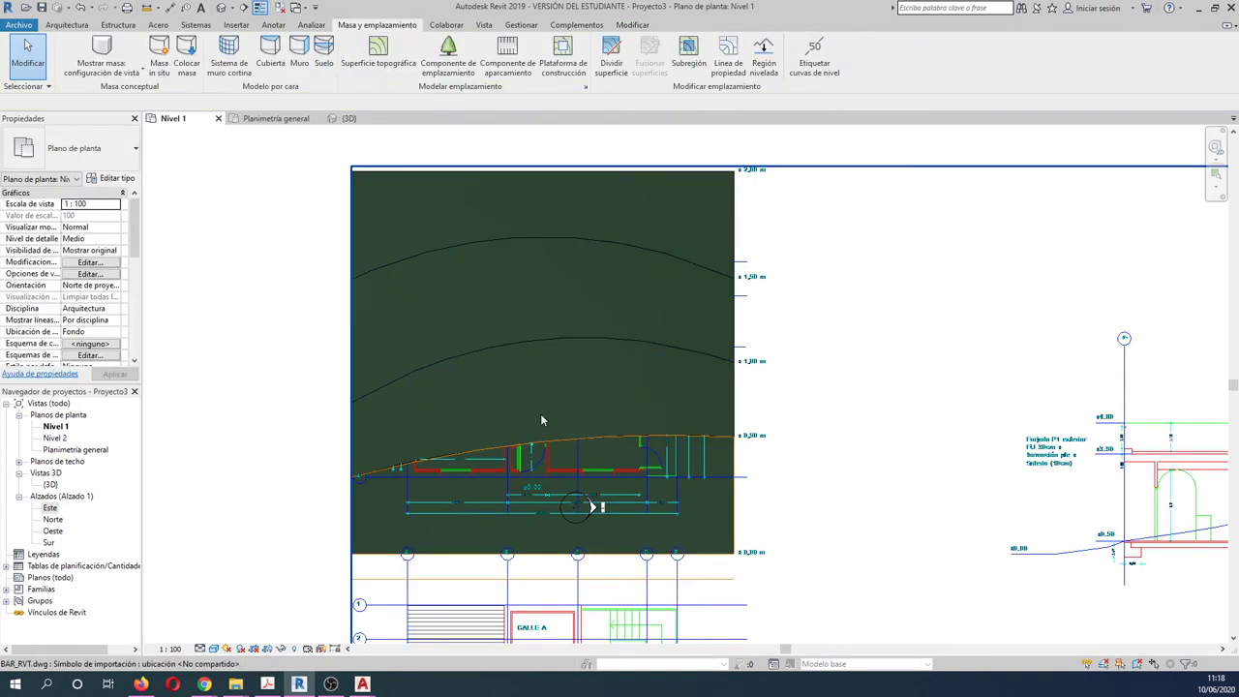
{"action": "scroll", "coordinate": [648, 540], "scroll_direction": "up", "scroll_amount": 1}
{"action": "scroll", "coordinate": [648, 542], "scroll_direction": "up", "scroll_amount": 1}
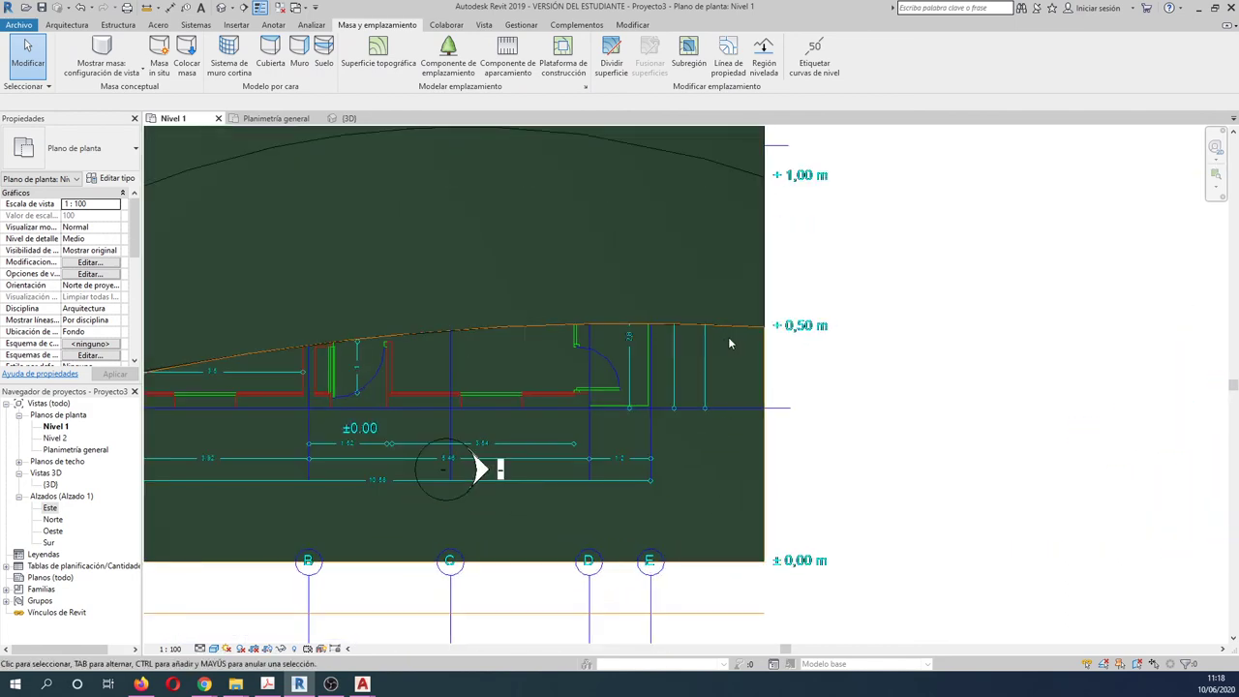
{"action": "scroll", "coordinate": [682, 344], "scroll_direction": "down", "scroll_amount": 2}
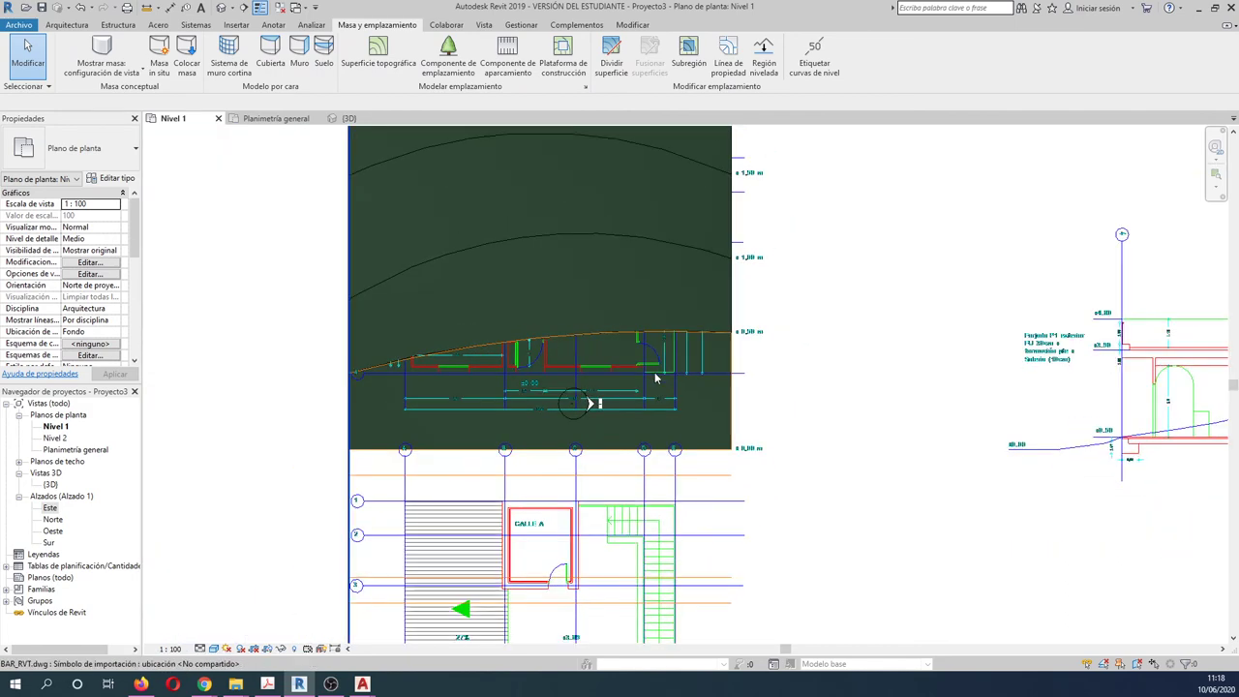
{"action": "scroll", "coordinate": [655, 379], "scroll_direction": "down", "scroll_amount": 1}
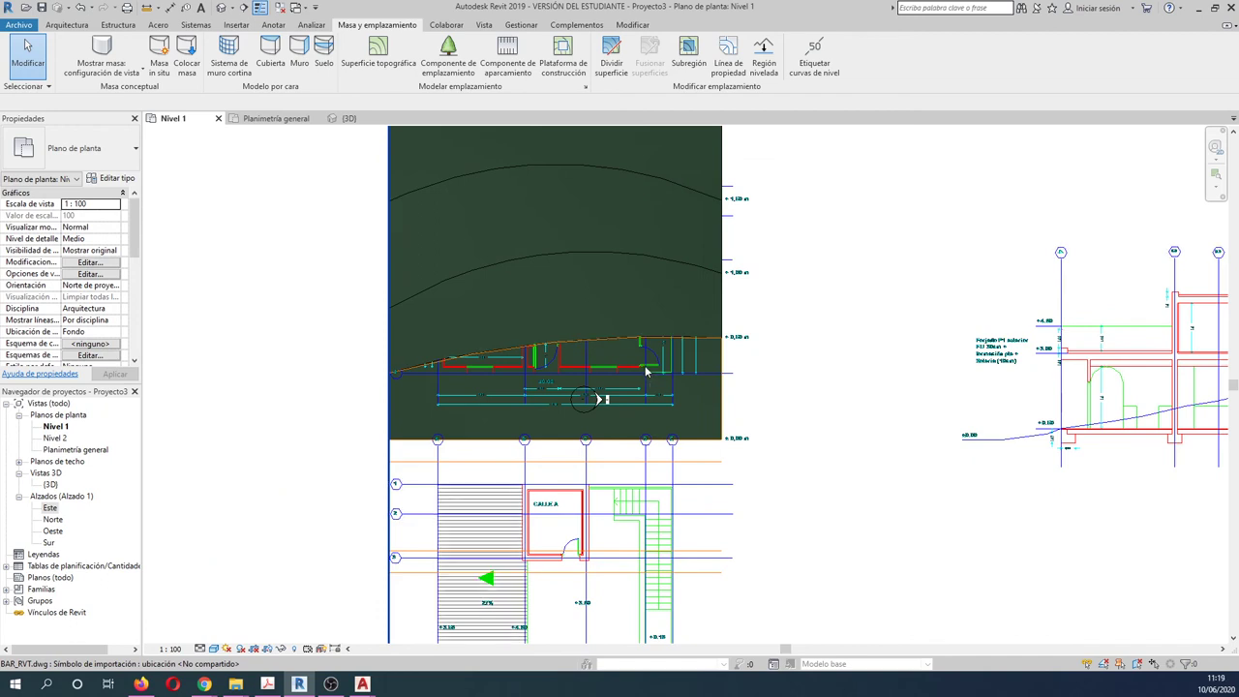
- Switch Nivel 1 to Wireframe display and centre the ground-floor plan in view
{"action": "left_click", "coordinate": [213, 648]}
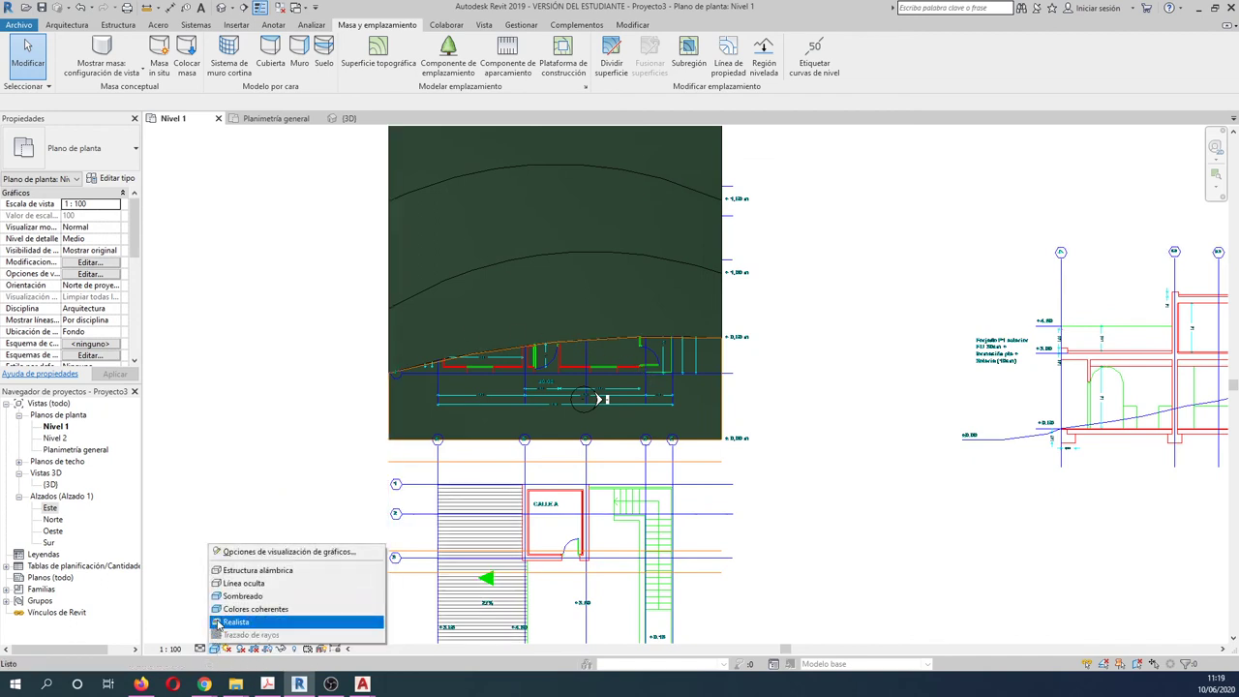
{"action": "left_click", "coordinate": [247, 573]}
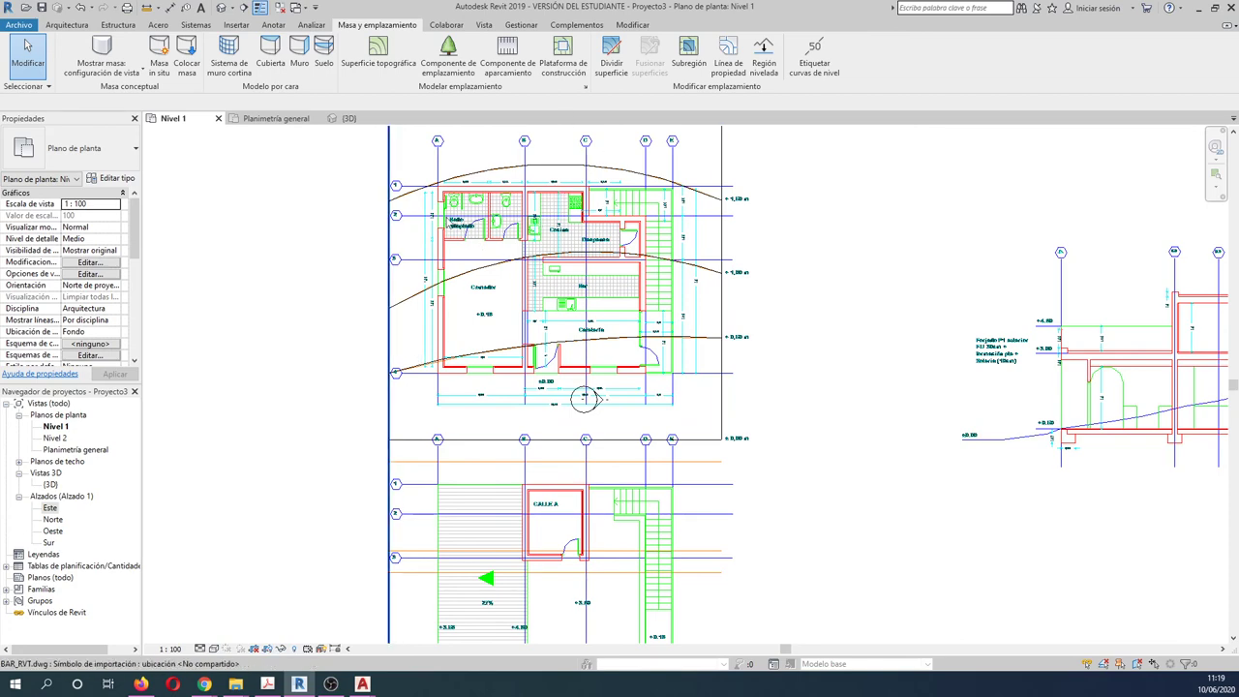
{"action": "scroll", "coordinate": [447, 221], "scroll_direction": "up", "scroll_amount": 2}
{"action": "scroll", "coordinate": [447, 221], "scroll_direction": "up", "scroll_amount": 1}
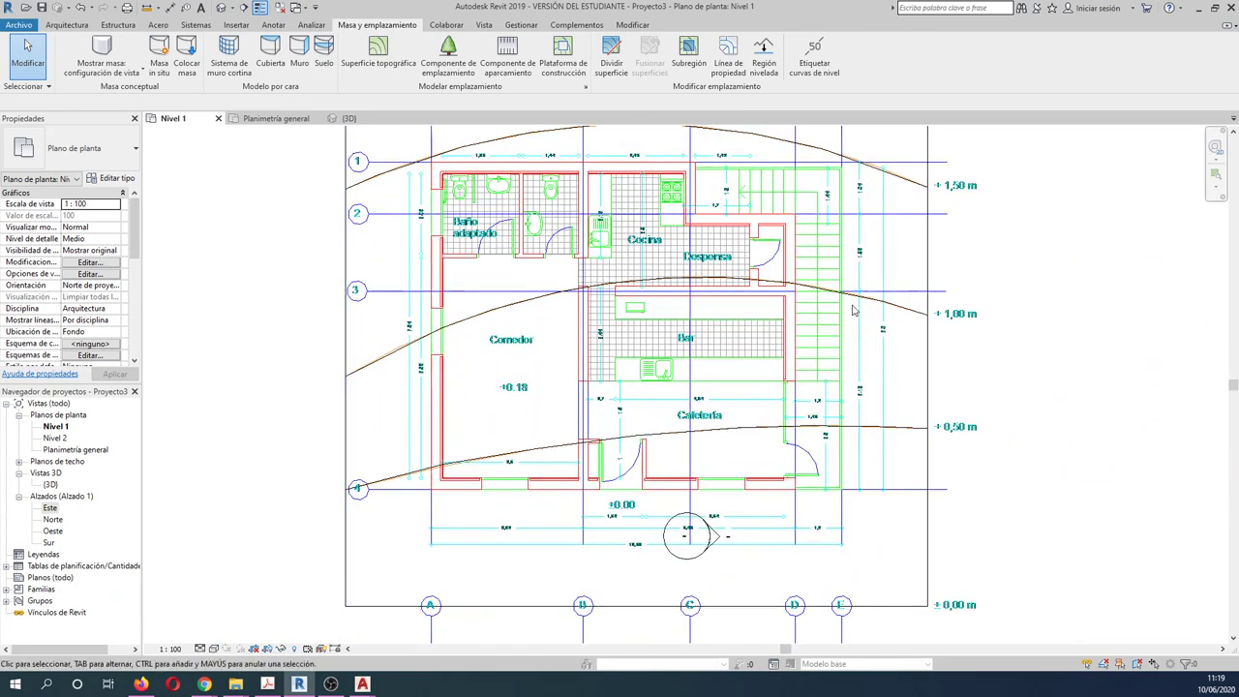
{"action": "middle_click_drag", "start_coordinate": [853, 309], "coordinate": [746, 331]}
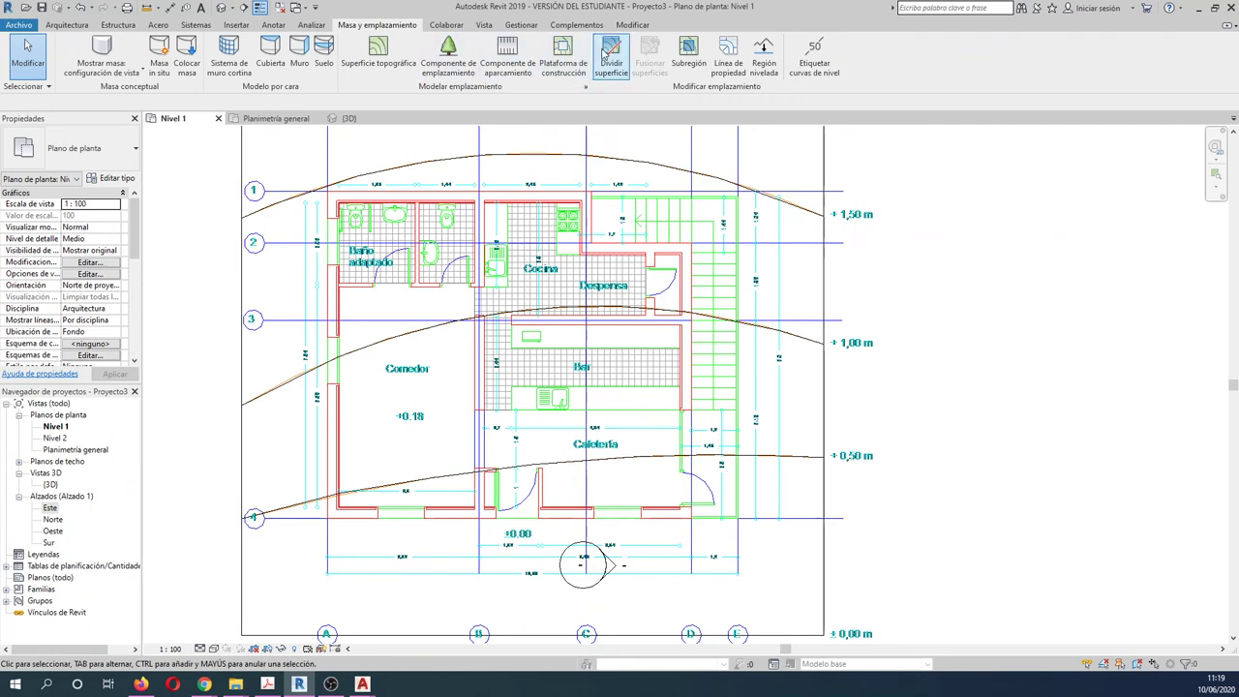
- Start a Building Pad in Rectangle mode, placing its first corner at the plan's top-left
{"action": "left_click", "coordinate": [561, 50]}
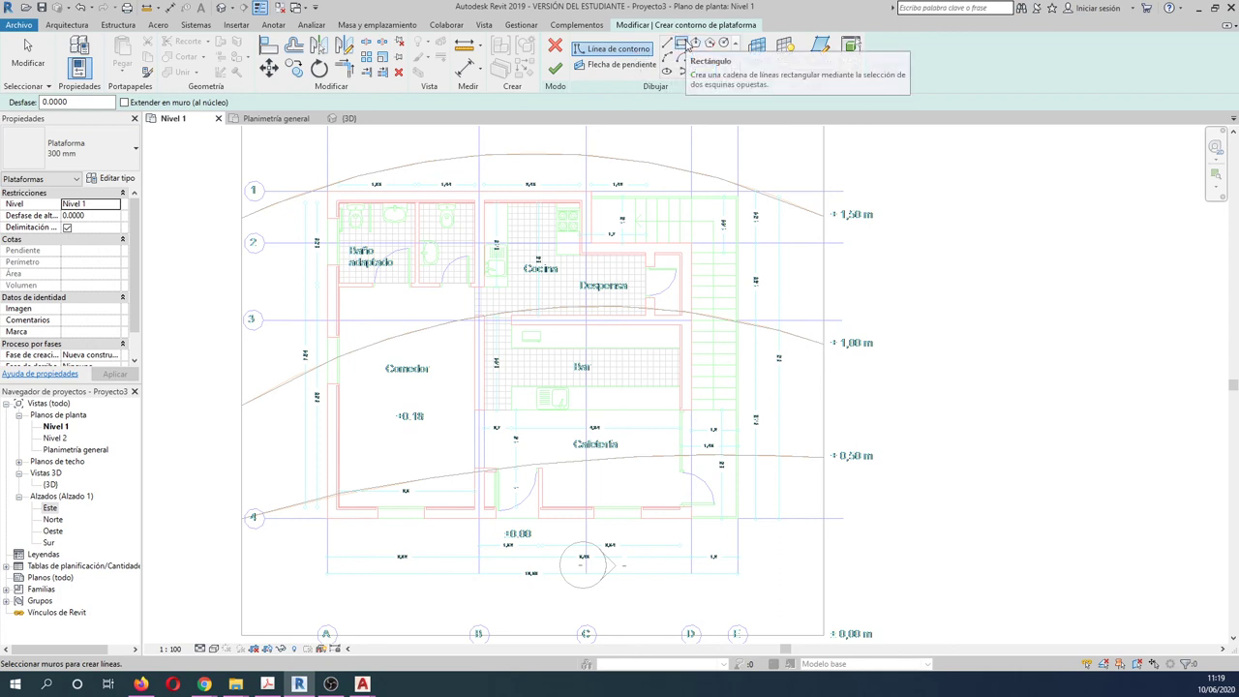
{"action": "left_click", "coordinate": [683, 44]}
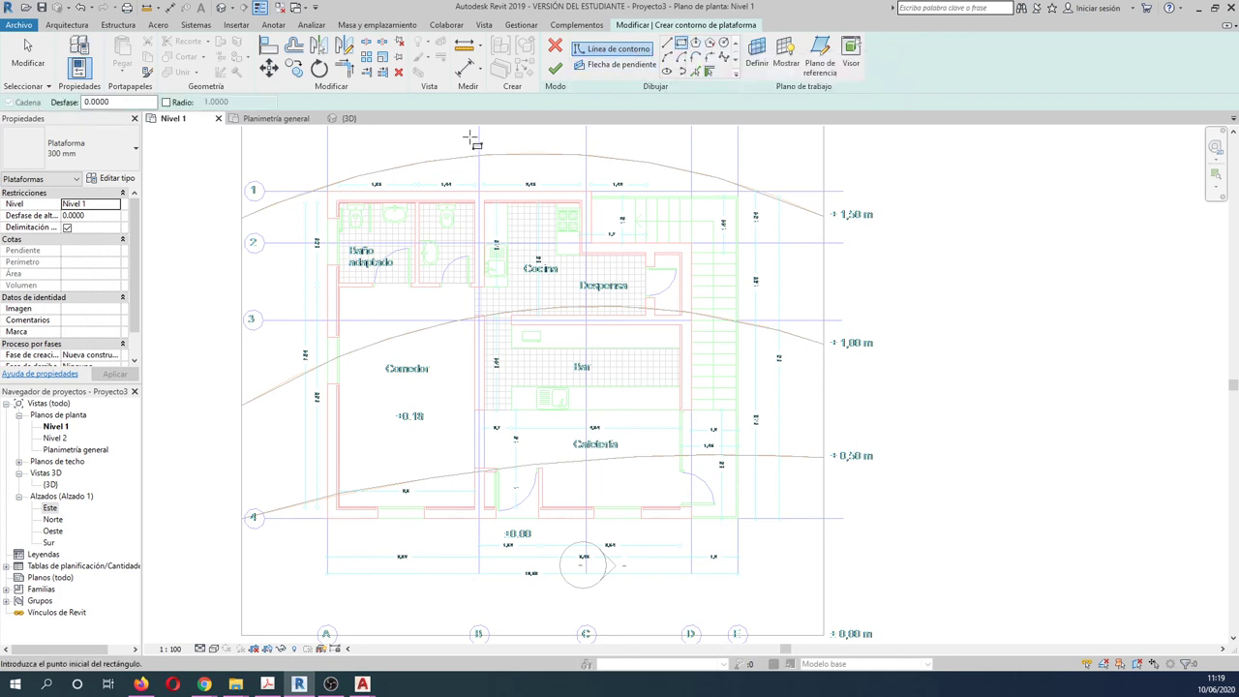
{"action": "scroll", "coordinate": [332, 189], "scroll_direction": "up", "scroll_amount": 1}
{"action": "scroll", "coordinate": [332, 189], "scroll_direction": "up", "scroll_amount": 1}
{"action": "scroll", "coordinate": [330, 191], "scroll_direction": "up", "scroll_amount": 2}
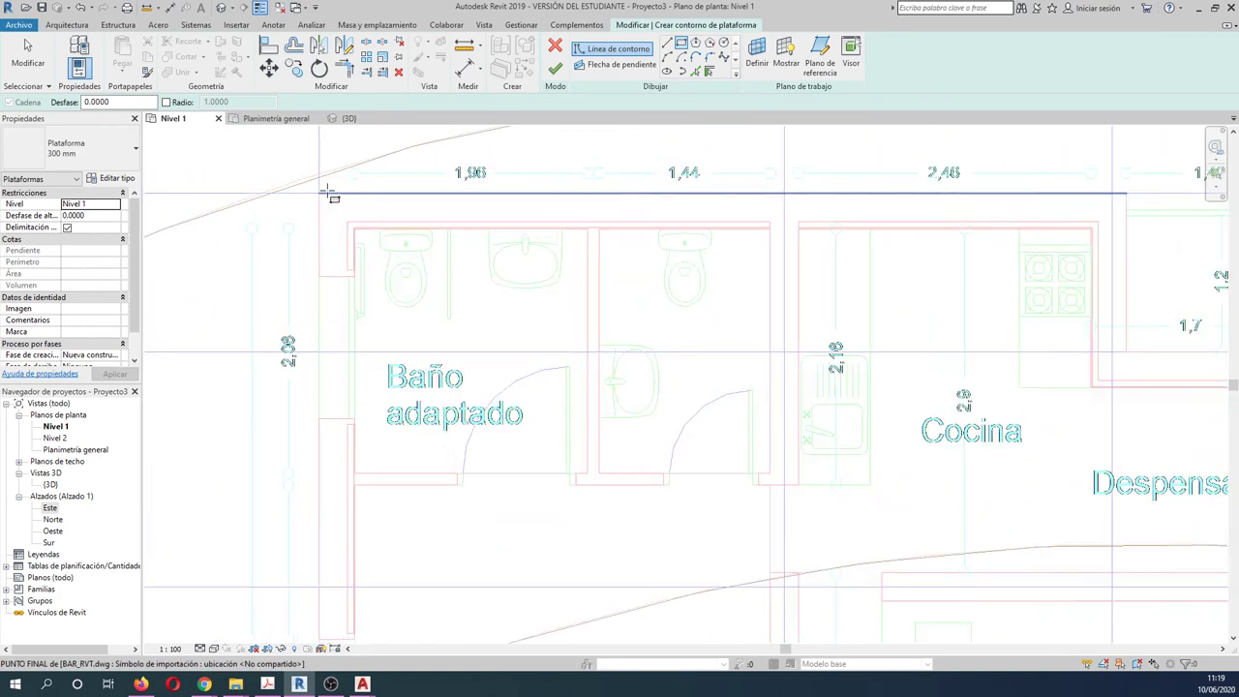
{"action": "scroll", "coordinate": [330, 192], "scroll_direction": "up", "scroll_amount": 1}
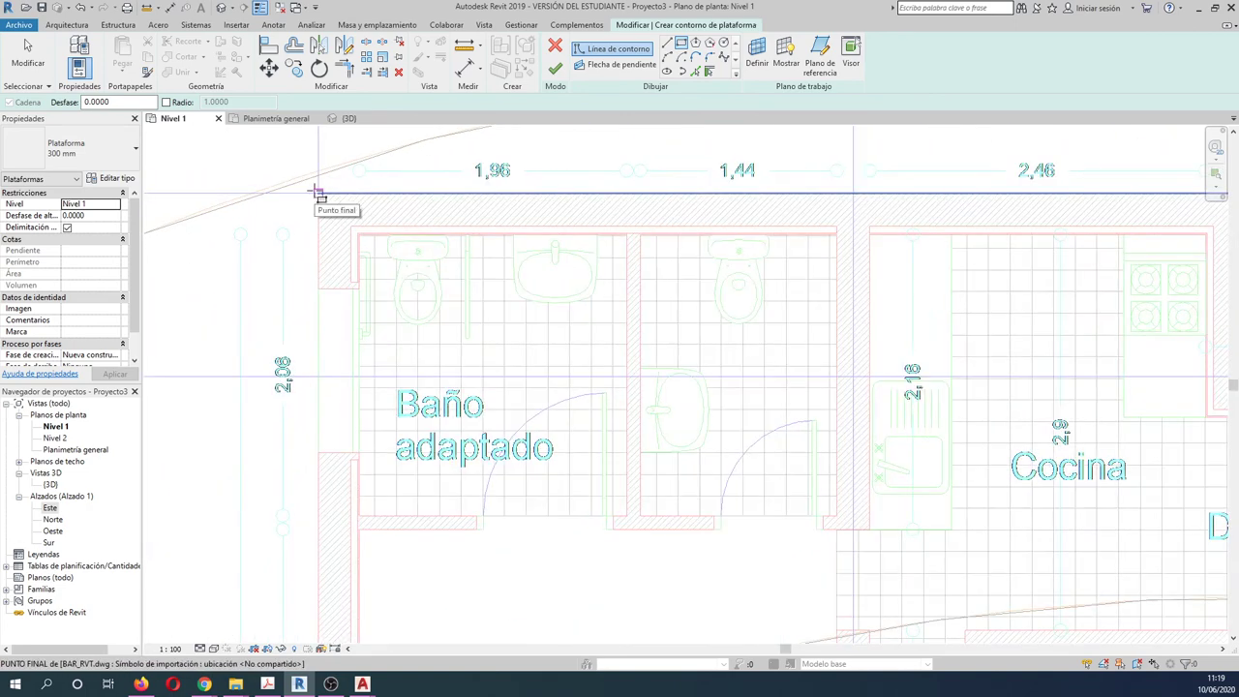
{"action": "left_click", "coordinate": [314, 190]}
- Close the rectangle at the plan's bottom-right corner and finish the 300 mm pad
{"action": "scroll", "coordinate": [314, 189], "scroll_direction": "down", "scroll_amount": 1}
{"action": "scroll", "coordinate": [343, 221], "scroll_direction": "down", "scroll_amount": 1}
{"action": "scroll", "coordinate": [368, 243], "scroll_direction": "down", "scroll_amount": 1}
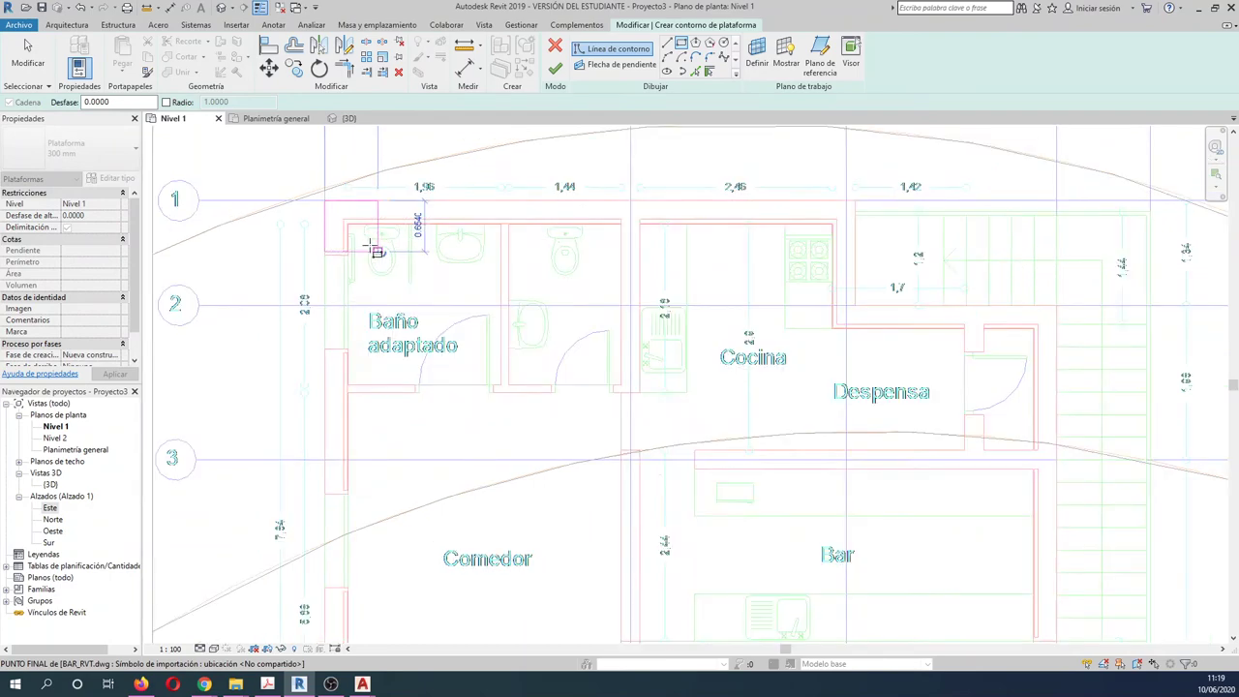
{"action": "scroll", "coordinate": [581, 397], "scroll_direction": "down", "scroll_amount": 2}
{"action": "middle_click_drag", "start_coordinate": [582, 398], "coordinate": [494, 274]}
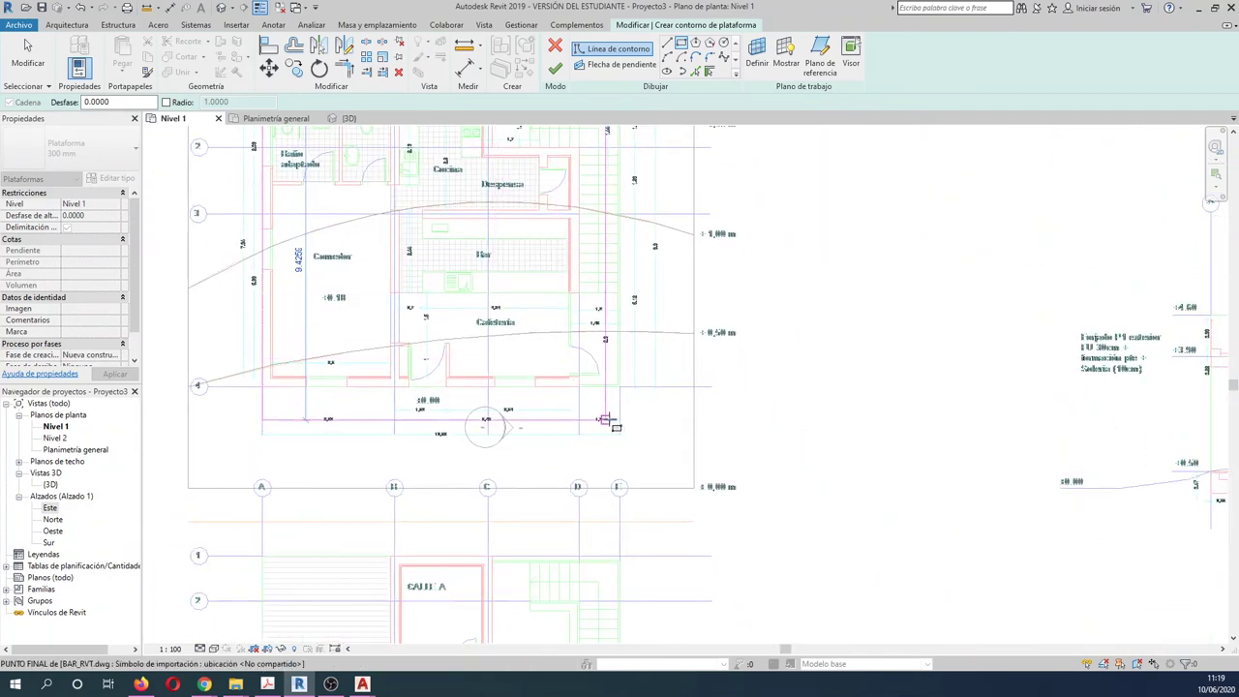
{"action": "scroll", "coordinate": [611, 400], "scroll_direction": "up", "scroll_amount": 1}
{"action": "scroll", "coordinate": [620, 392], "scroll_direction": "up", "scroll_amount": 1}
{"action": "scroll", "coordinate": [627, 378], "scroll_direction": "up", "scroll_amount": 1}
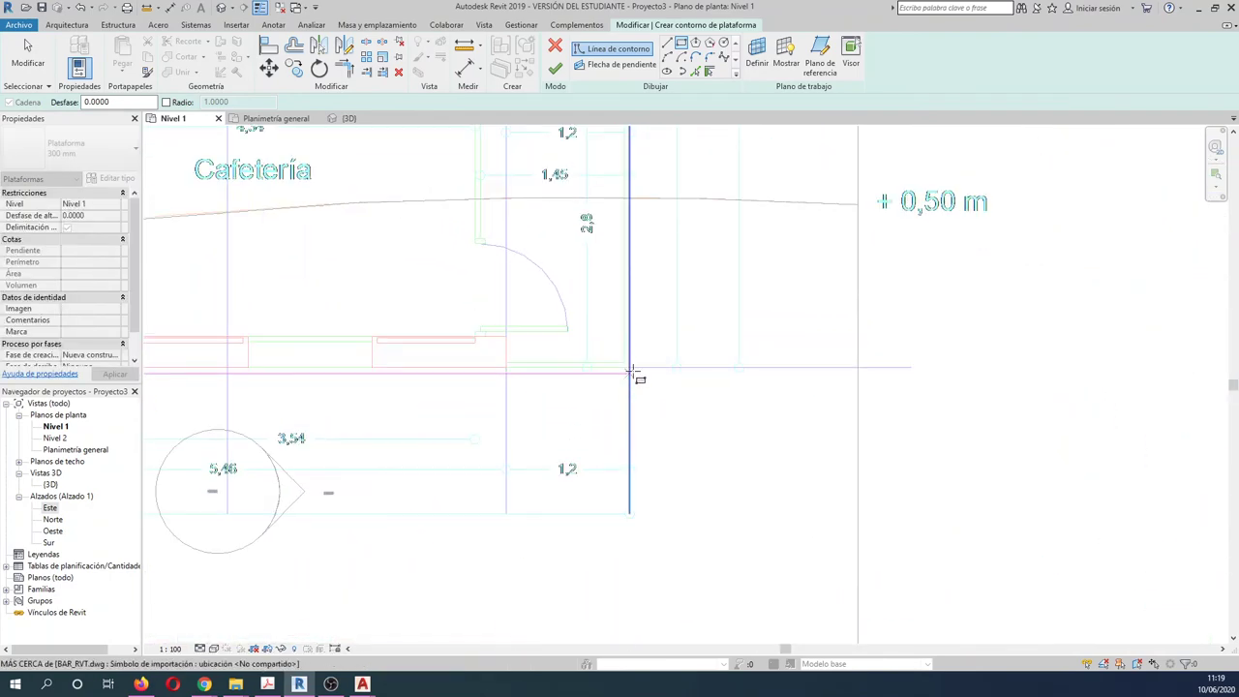
{"action": "left_click", "coordinate": [629, 367]}
{"action": "scroll", "coordinate": [775, 420], "scroll_direction": "down", "scroll_amount": 1}
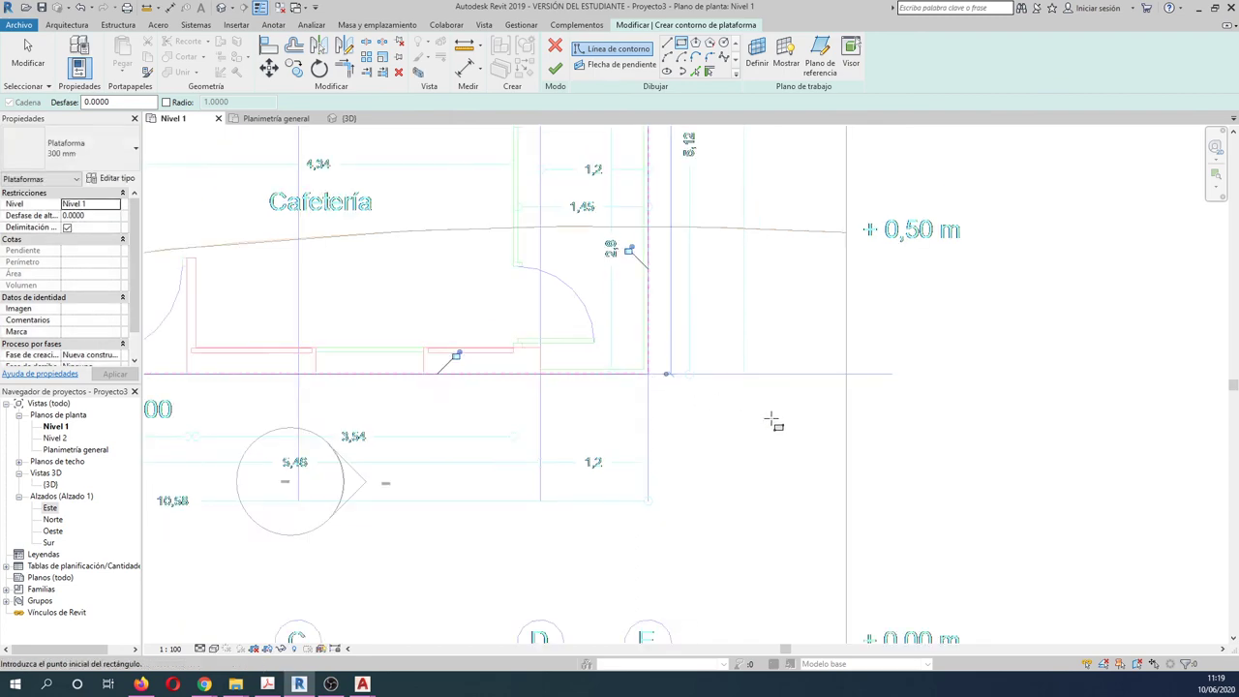
{"action": "scroll", "coordinate": [772, 421], "scroll_direction": "down", "scroll_amount": 1}
{"action": "scroll", "coordinate": [772, 422], "scroll_direction": "down", "scroll_amount": 1}
{"action": "scroll", "coordinate": [772, 424], "scroll_direction": "down", "scroll_amount": 1}
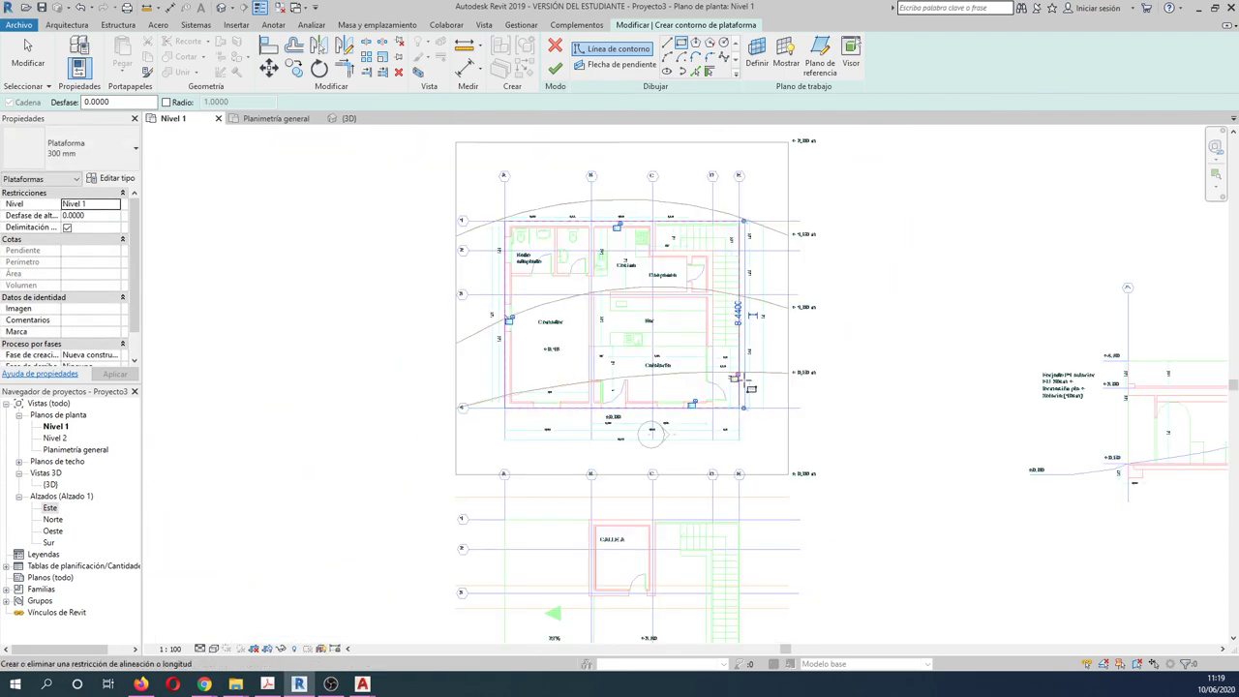
{"action": "scroll", "coordinate": [655, 146], "scroll_direction": "up", "scroll_amount": 1}
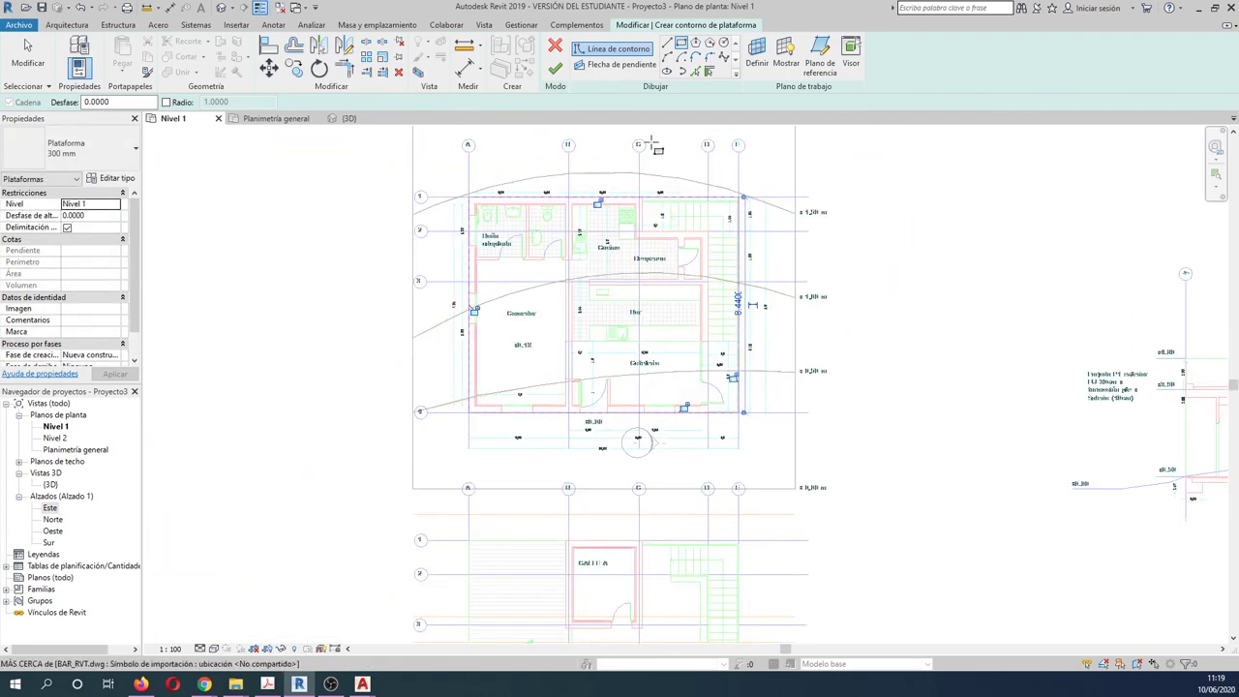
{"action": "left_click", "coordinate": [554, 67]}
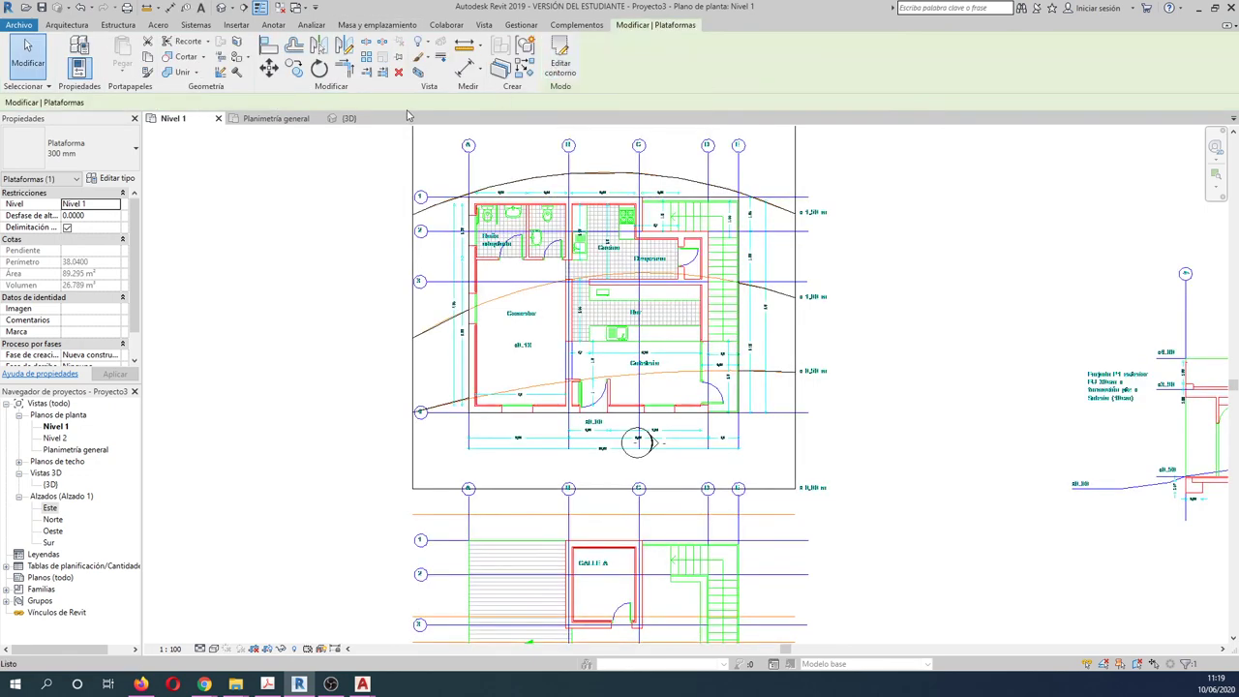
{"action": "left_click", "coordinate": [354, 118]}
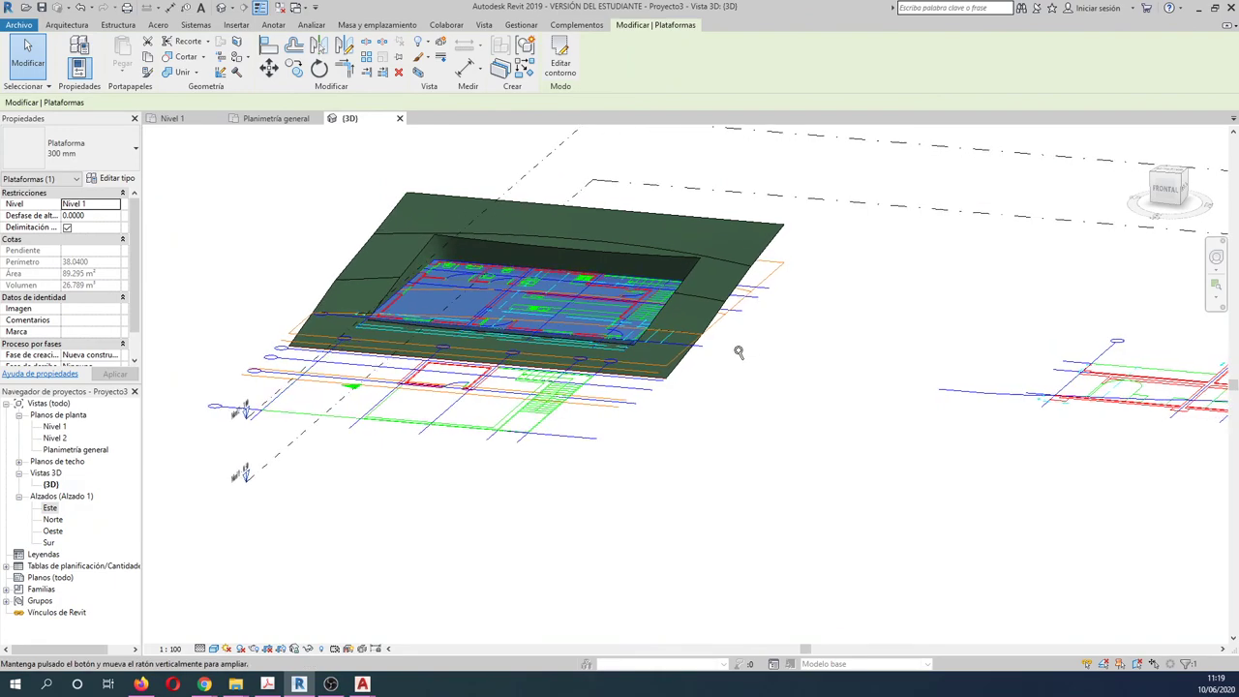
{"action": "middle_click_drag", "start_coordinate": [752, 357], "coordinate": [568, 335], "text": "shift"}
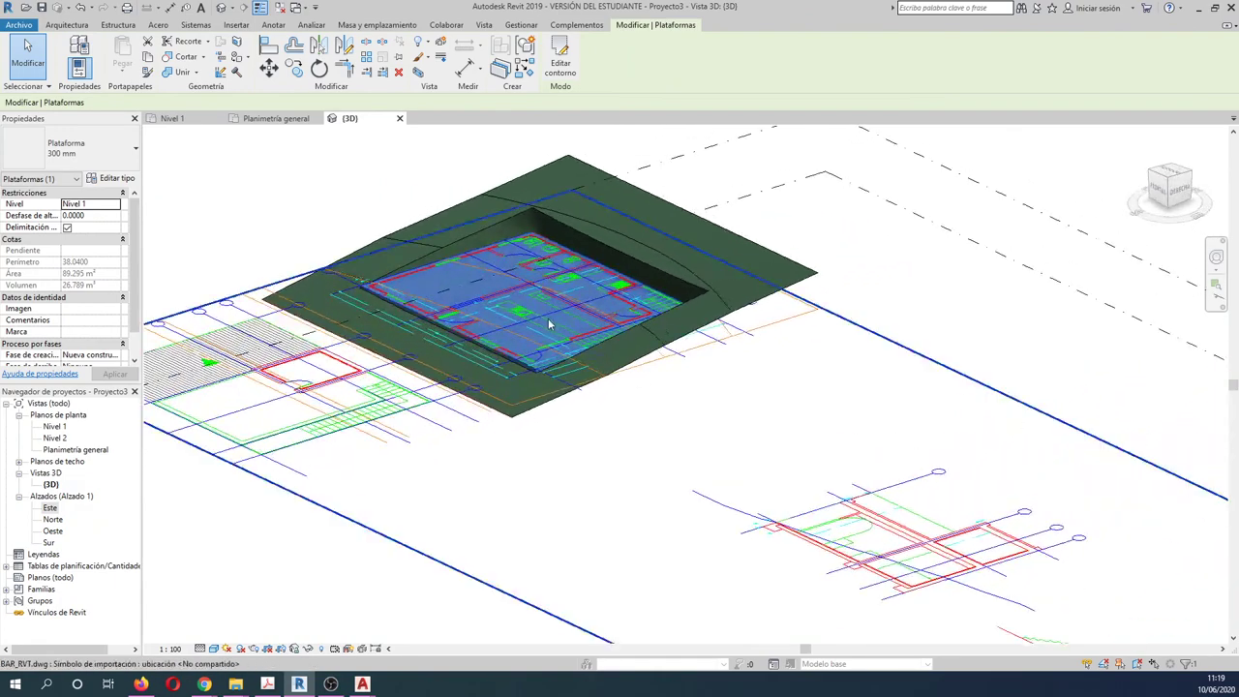
{"action": "scroll", "coordinate": [581, 343], "scroll_direction": "up", "scroll_amount": 2}
{"action": "scroll", "coordinate": [595, 354], "scroll_direction": "up", "scroll_amount": 2}
{"action": "scroll", "coordinate": [620, 397], "scroll_direction": "up", "scroll_amount": 2}
{"action": "middle_click_drag", "start_coordinate": [630, 407], "coordinate": [648, 307], "text": "shift"}
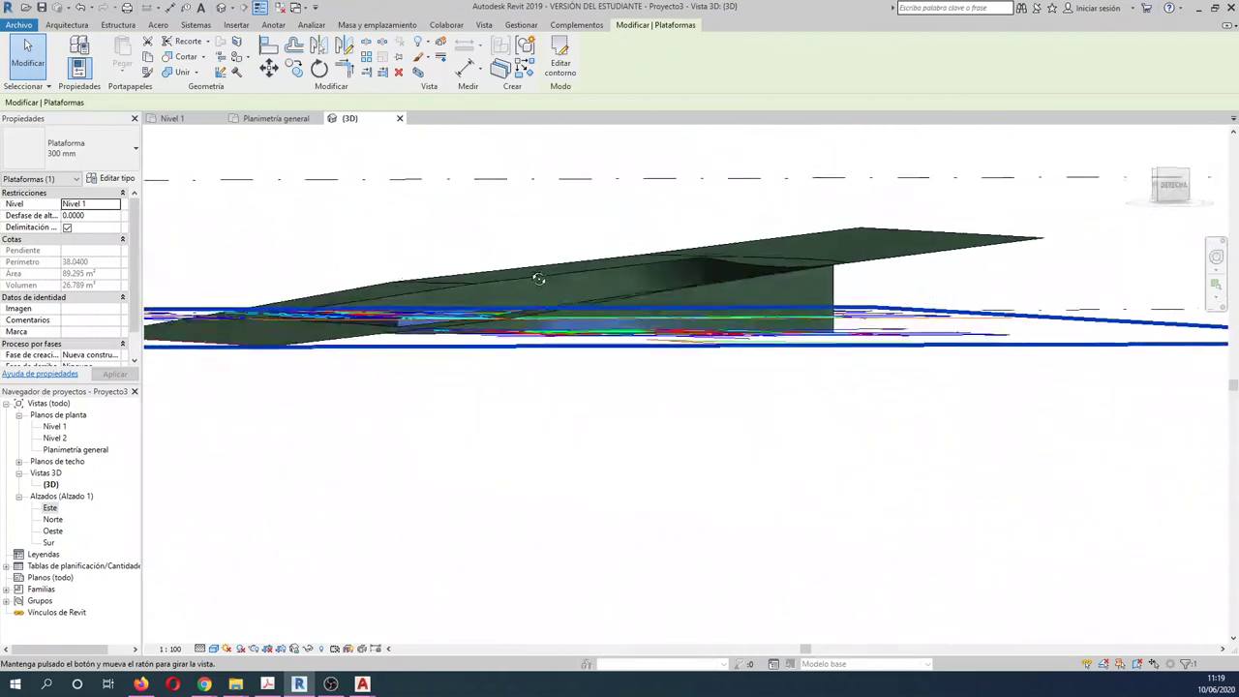
{"action": "middle_click_drag", "start_coordinate": [648, 307], "coordinate": [581, 309], "text": "shift"}
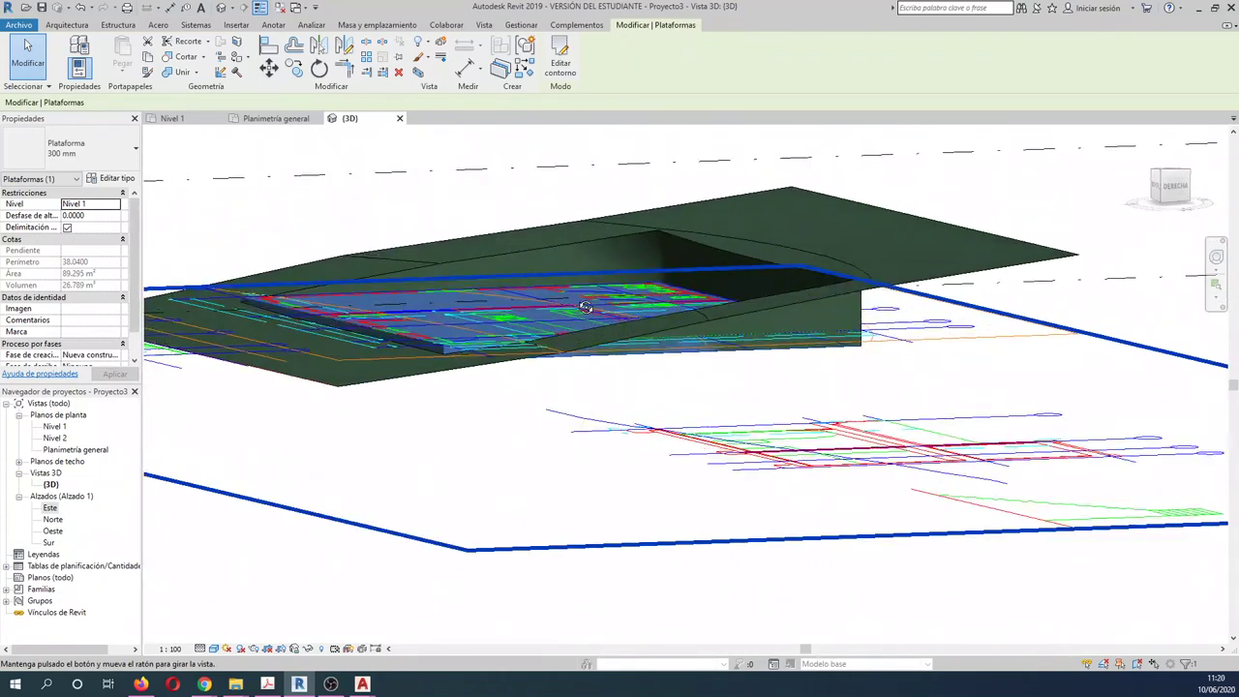
{"action": "left_click", "coordinate": [172, 118]}
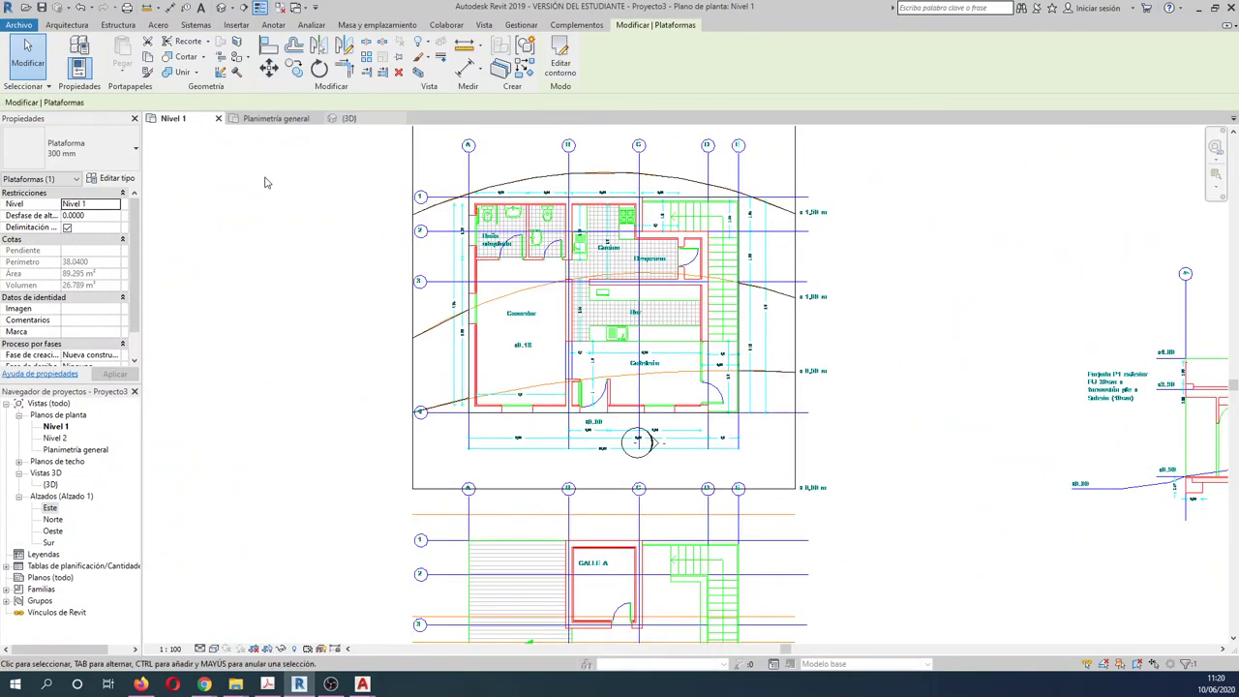
{"action": "double_click", "coordinate": [50, 508]}
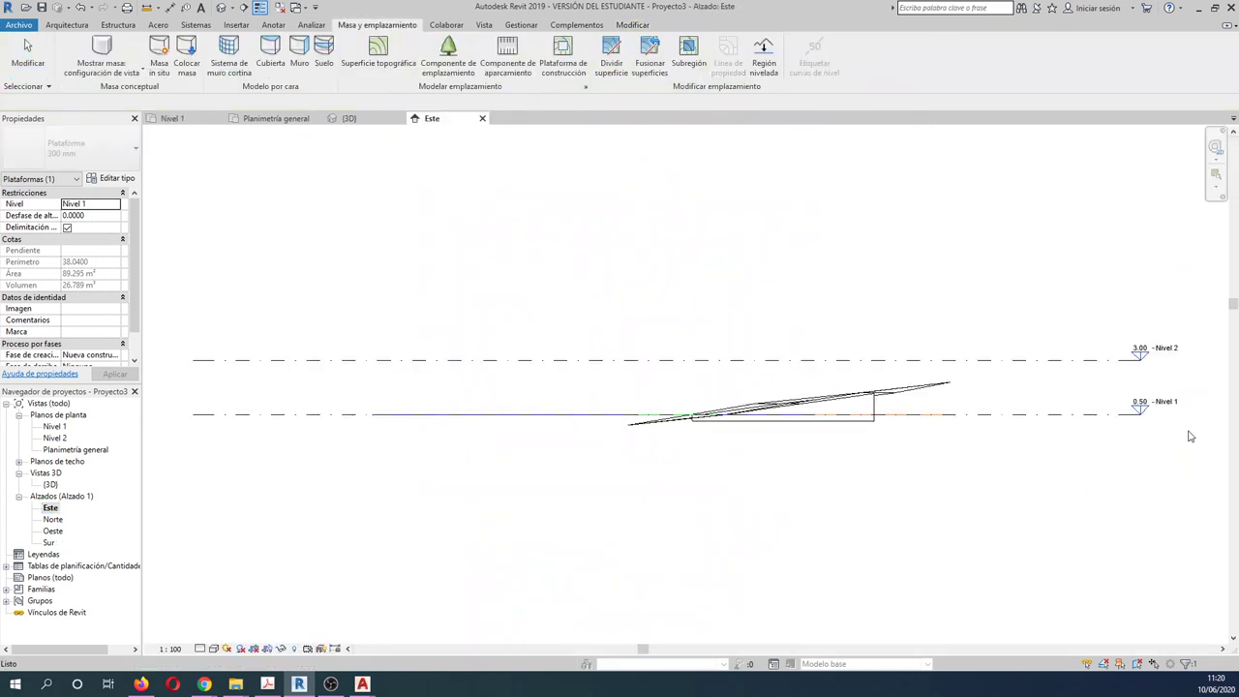
- Zoom and pan the Este elevation to the 300 mm pad's cut edge at Nivel 1
{"action": "scroll", "coordinate": [1190, 437], "scroll_direction": "up", "scroll_amount": 3}
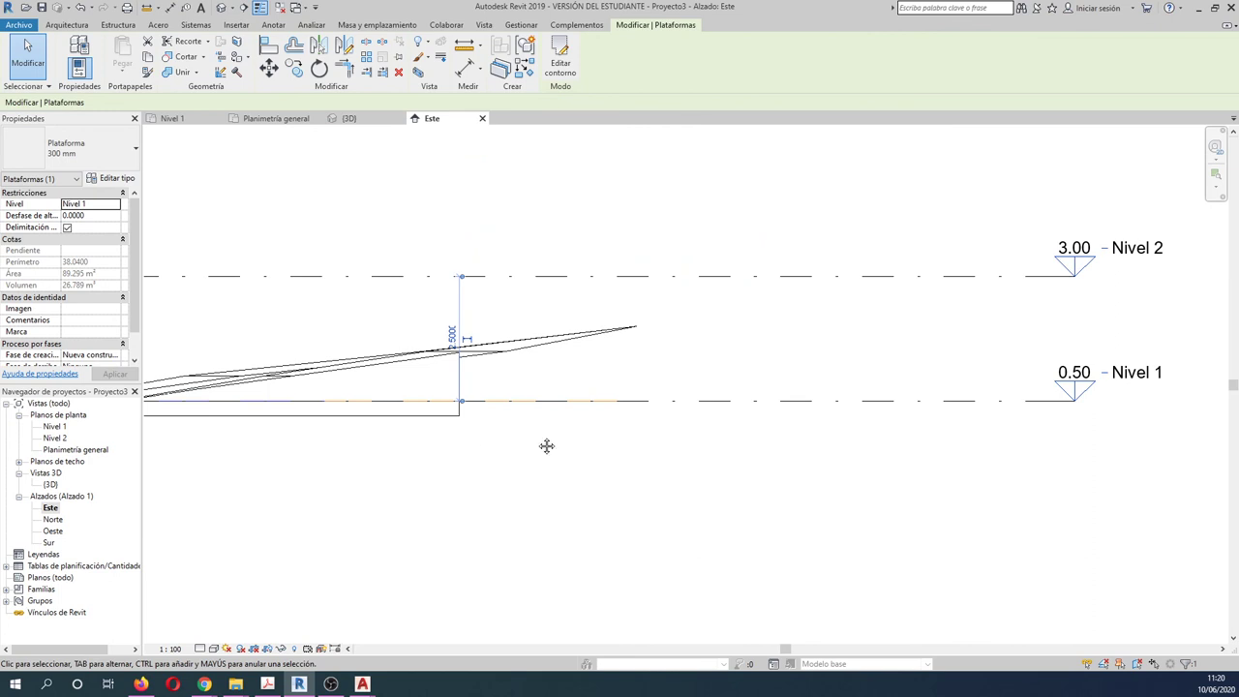
{"action": "middle_click_drag", "start_coordinate": [547, 445], "coordinate": [720, 436]}
{"action": "scroll", "coordinate": [326, 411], "scroll_direction": "up", "scroll_amount": 2}
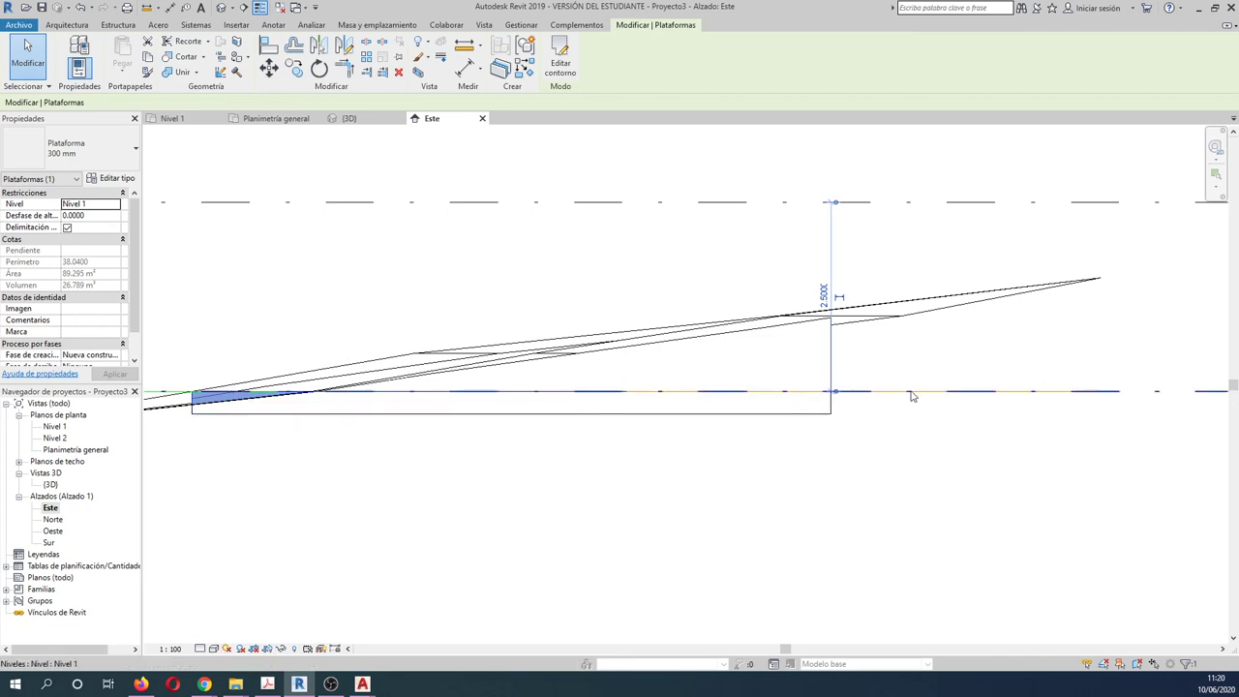
{"action": "mouse_move", "coordinate": [362, 685]}
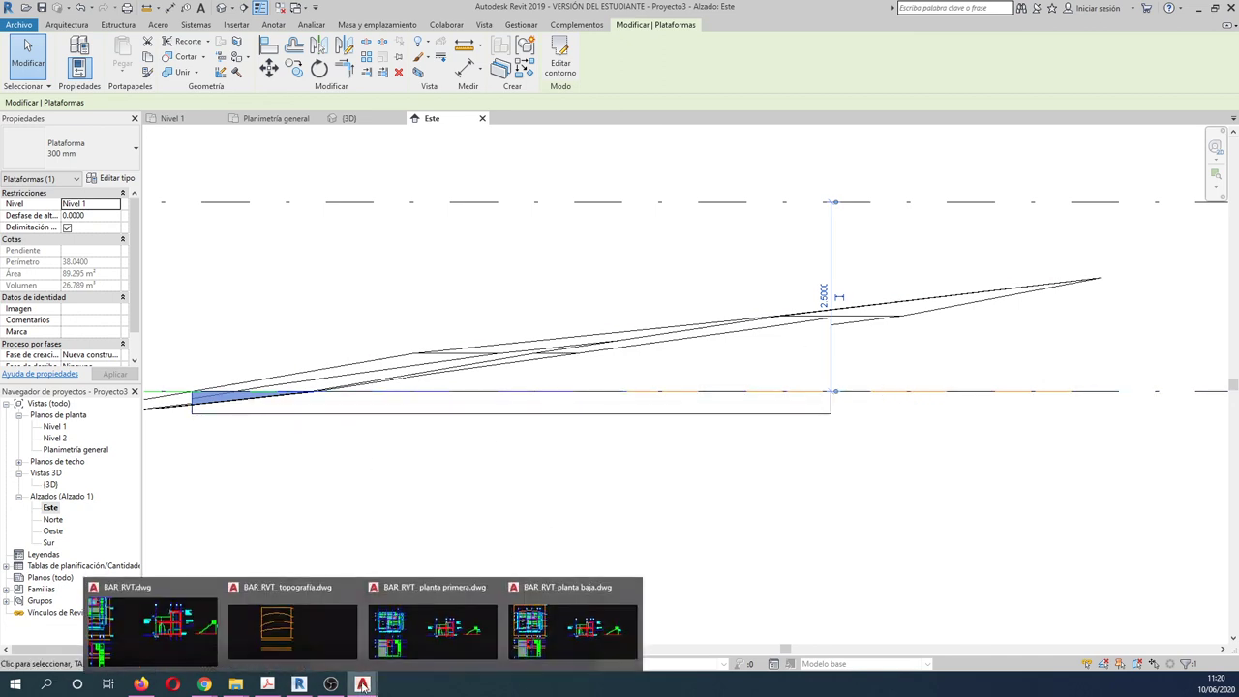
{"action": "left_click", "coordinate": [192, 624]}
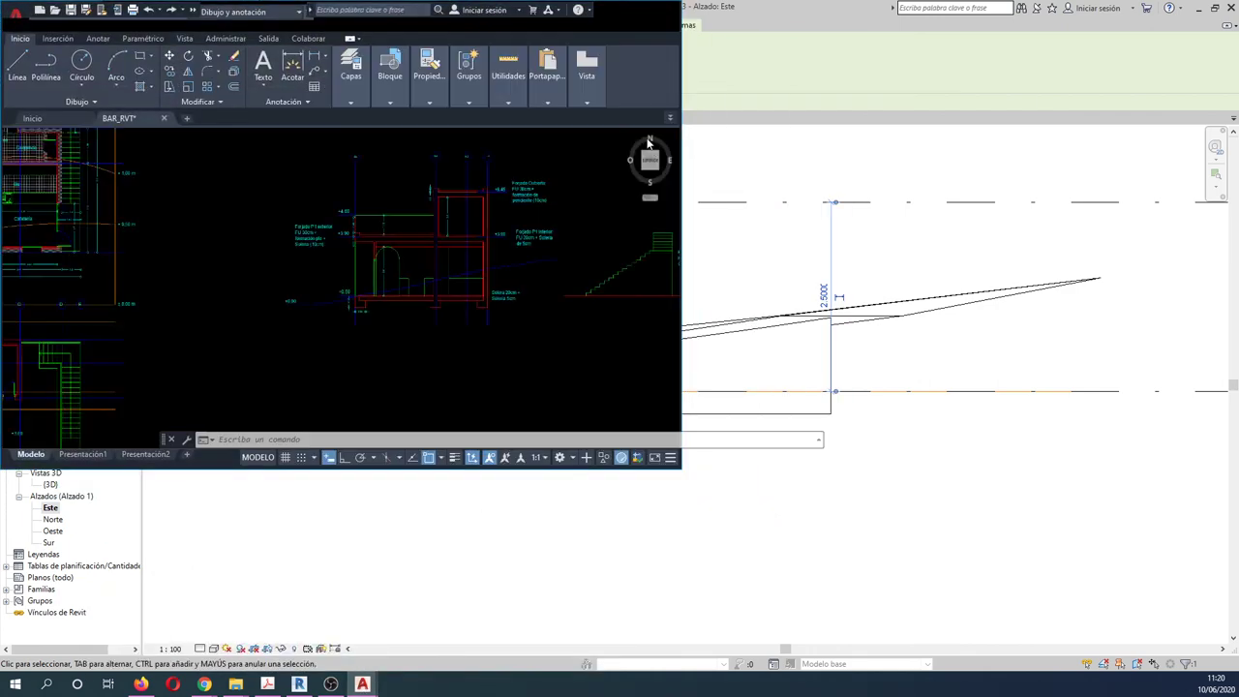
{"action": "scroll", "coordinate": [909, 318], "scroll_direction": "down", "scroll_amount": 5}
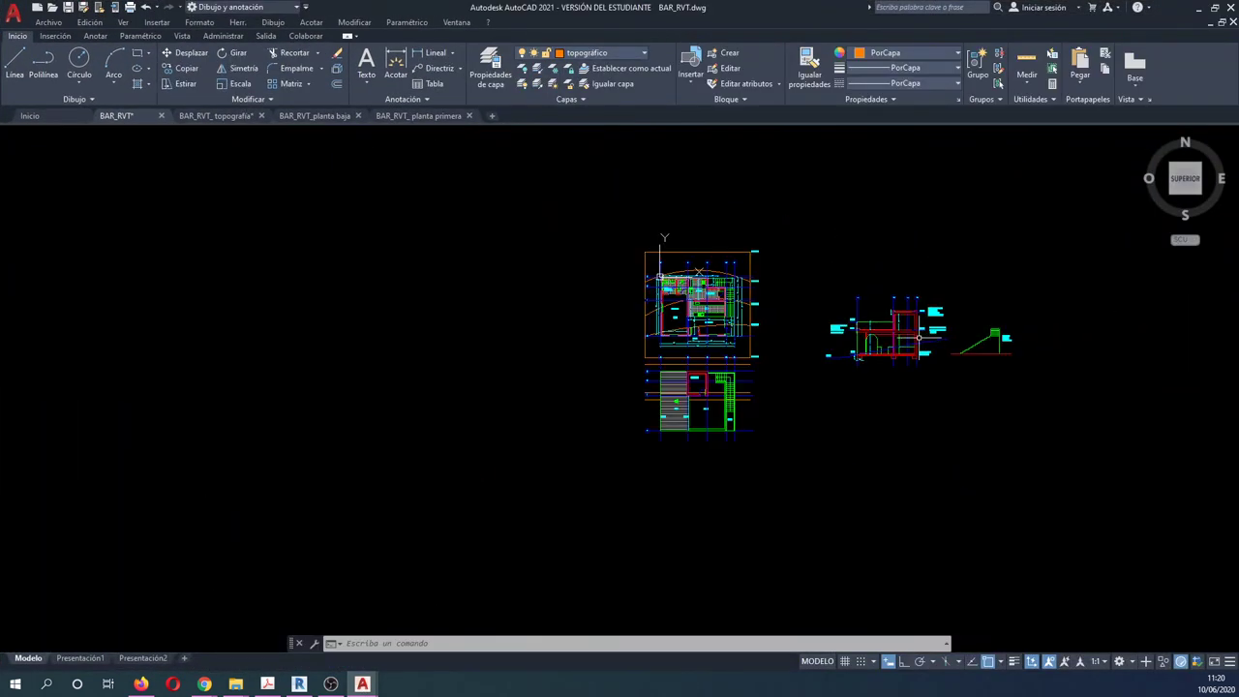
{"action": "scroll", "coordinate": [735, 332], "scroll_direction": "up", "scroll_amount": 2}
{"action": "scroll", "coordinate": [697, 334], "scroll_direction": "up", "scroll_amount": 3}
{"action": "scroll", "coordinate": [651, 343], "scroll_direction": "up", "scroll_amount": 2}
{"action": "scroll", "coordinate": [874, 359], "scroll_direction": "down", "scroll_amount": 3}
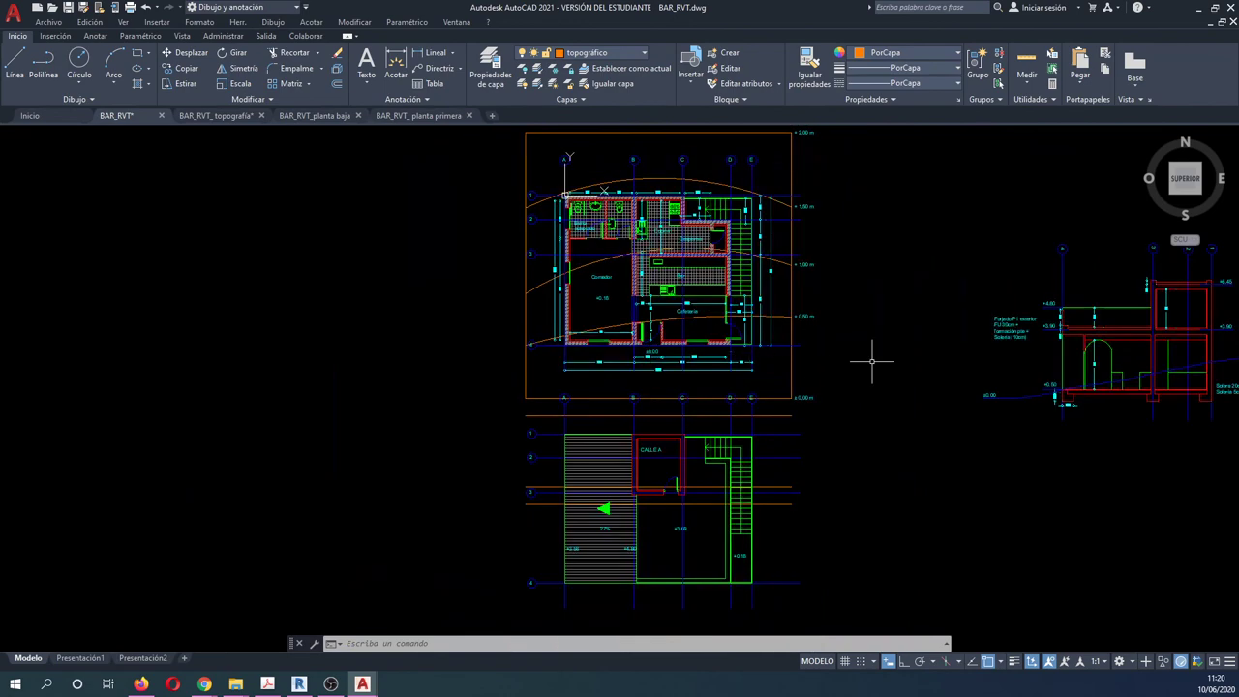
{"action": "scroll", "coordinate": [837, 392], "scroll_direction": "up", "scroll_amount": 1}
{"action": "scroll", "coordinate": [837, 392], "scroll_direction": "up", "scroll_amount": 5}
{"action": "middle_click_drag", "start_coordinate": [426, 436], "coordinate": [271, 427]}
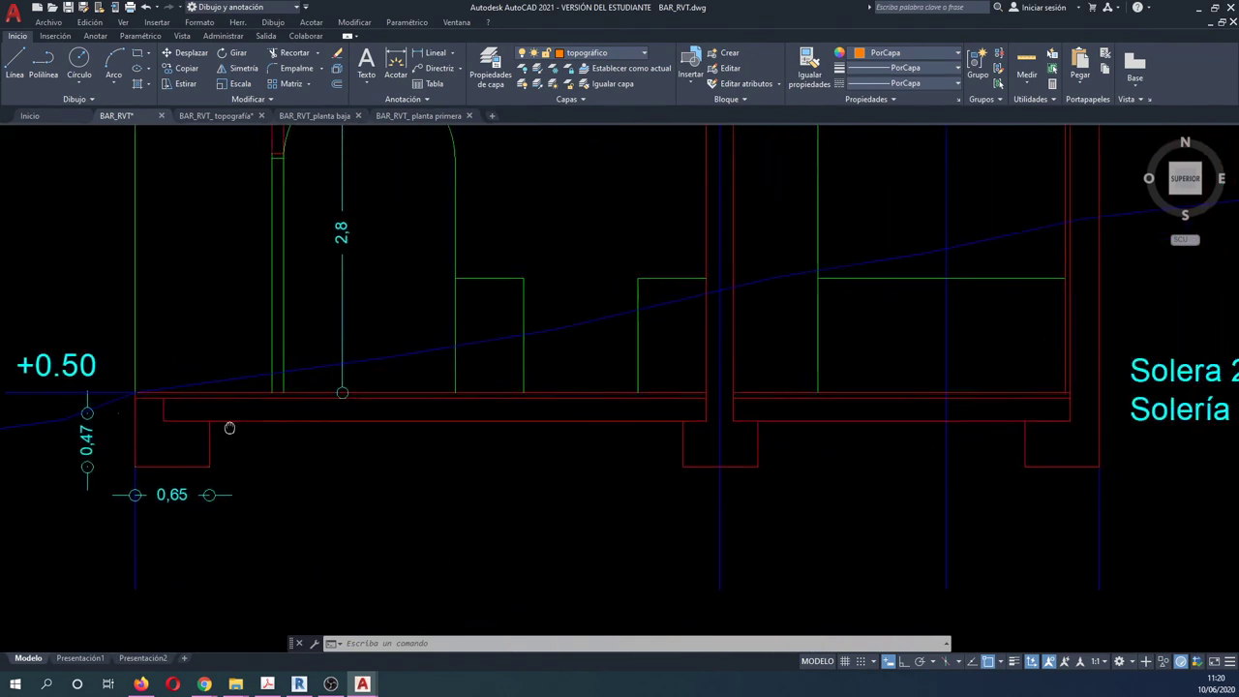
{"action": "scroll", "coordinate": [97, 402], "scroll_direction": "down", "scroll_amount": 3}
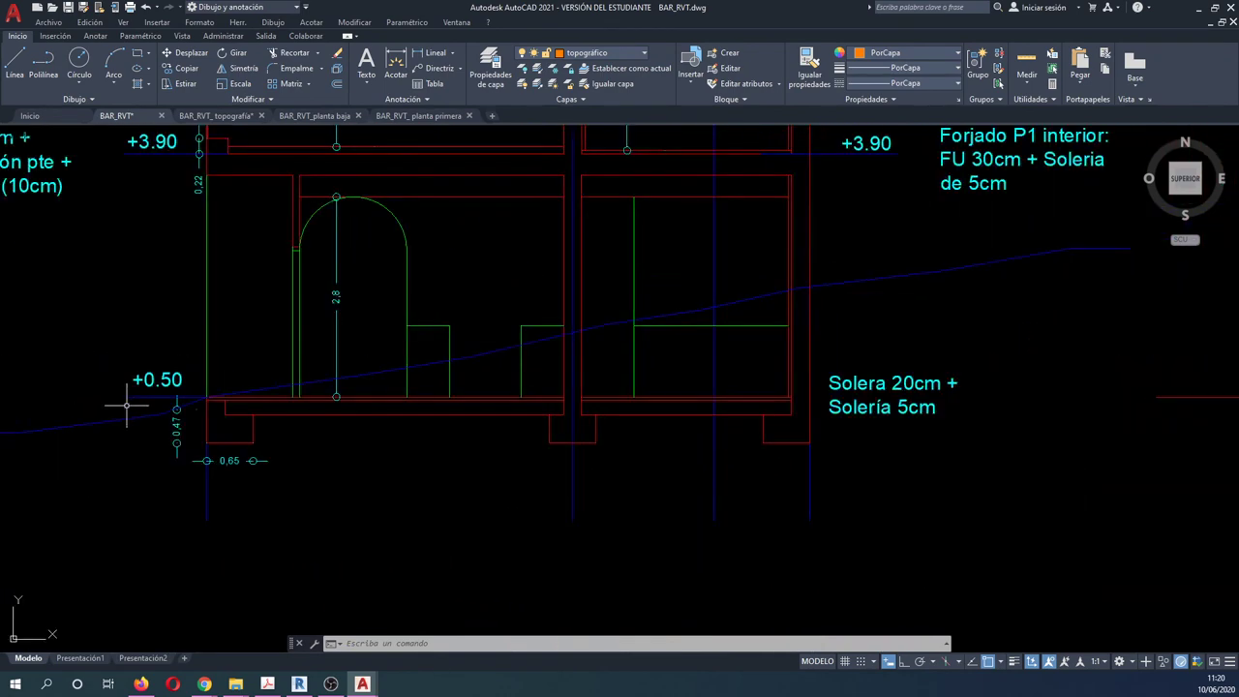
{"action": "scroll", "coordinate": [127, 401], "scroll_direction": "up", "scroll_amount": 4}
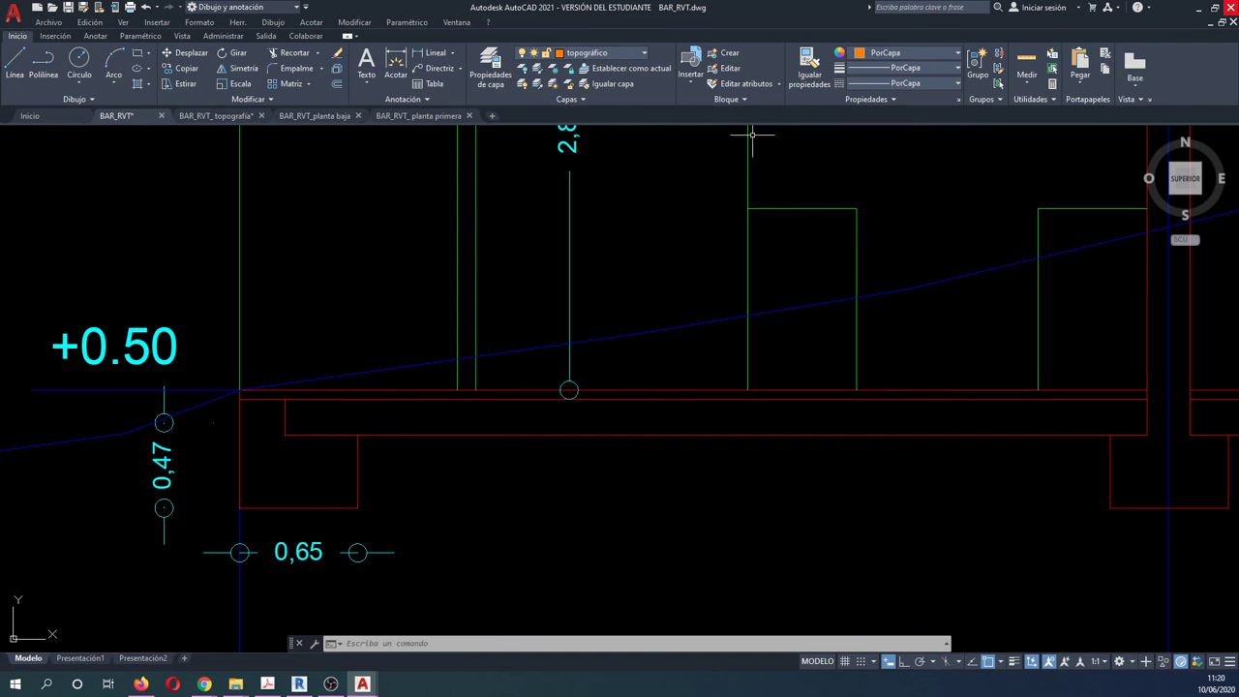
{"action": "left_click", "coordinate": [1204, 8]}
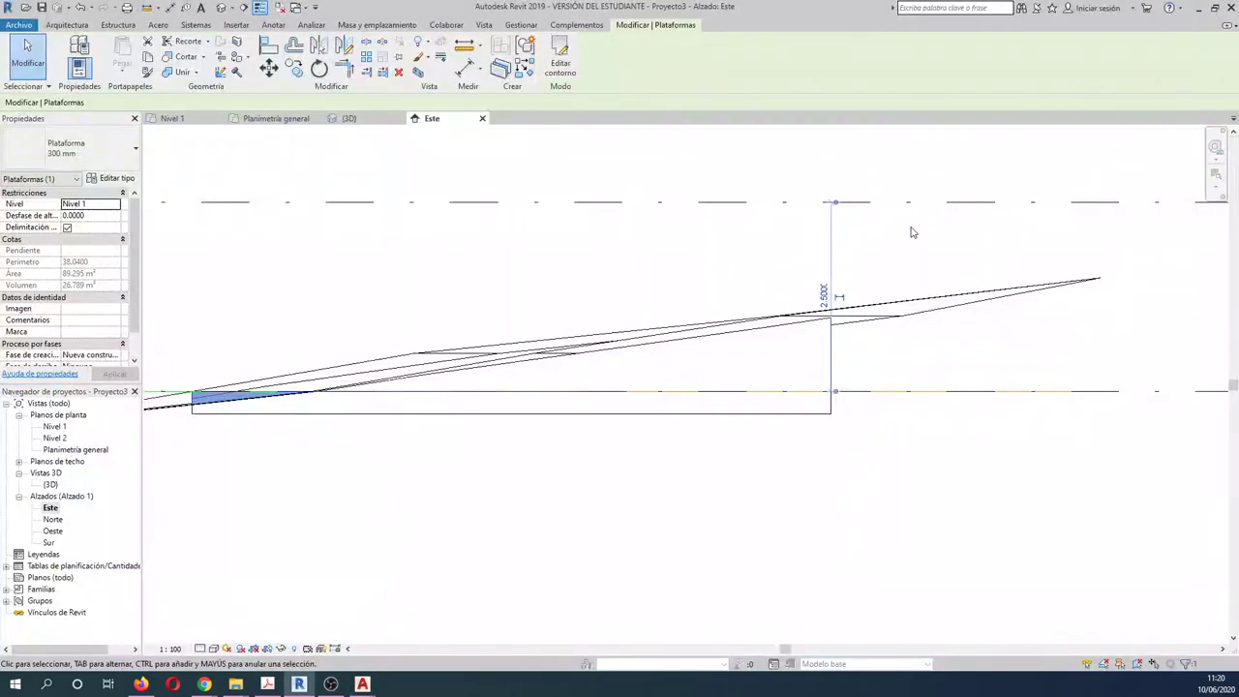
- Switch to the {3D} view and orbit to frame the pad sunk in the toposurface pit
{"action": "left_click", "coordinate": [347, 118]}
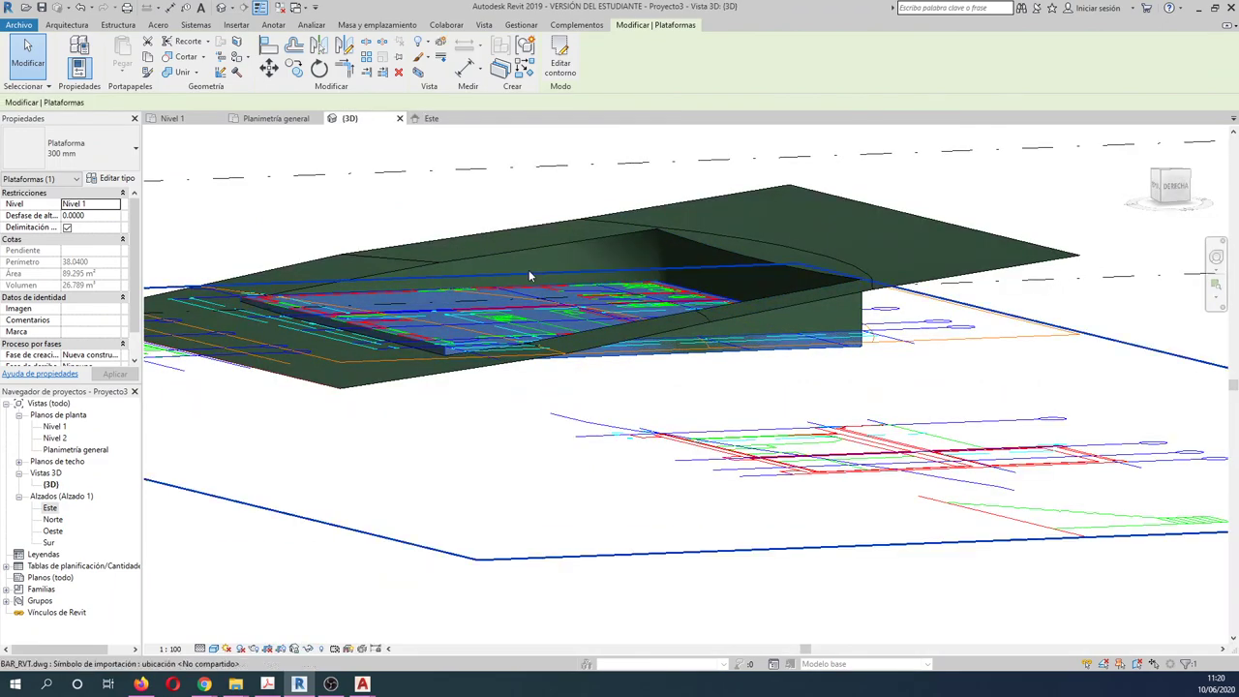
{"action": "middle_click_drag", "start_coordinate": [530, 275], "coordinate": [664, 369], "text": "shift"}
{"action": "middle_click_drag", "start_coordinate": [628, 307], "coordinate": [683, 359]}
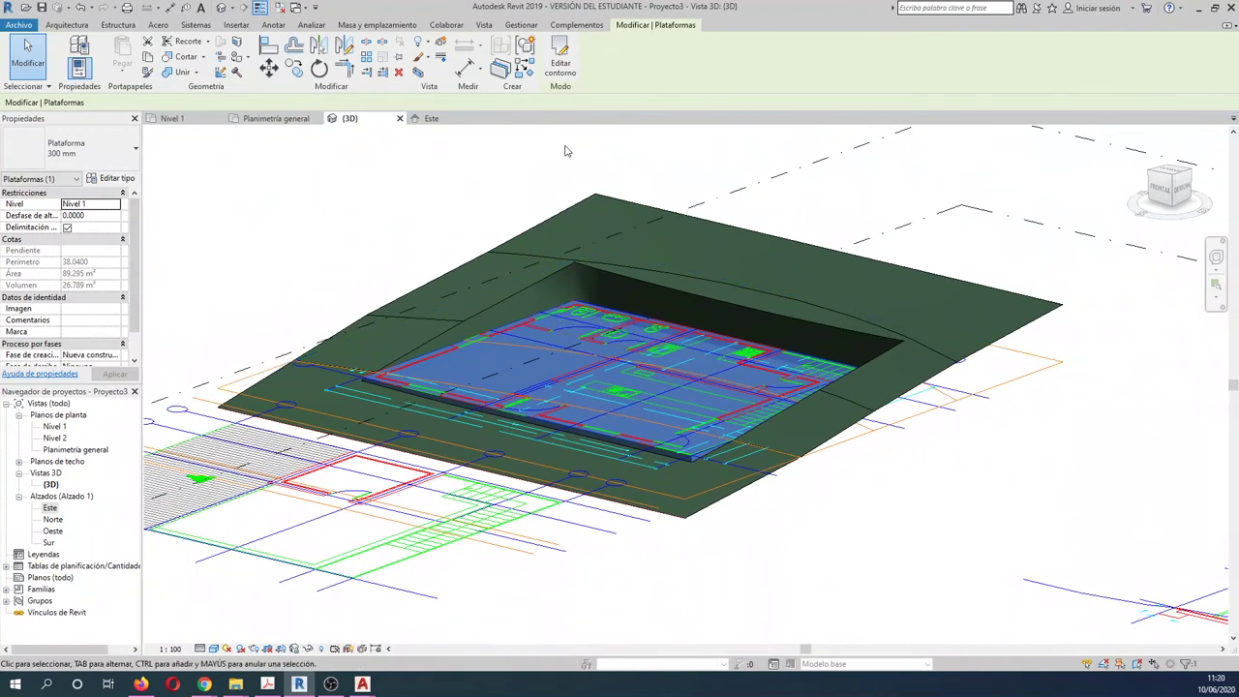